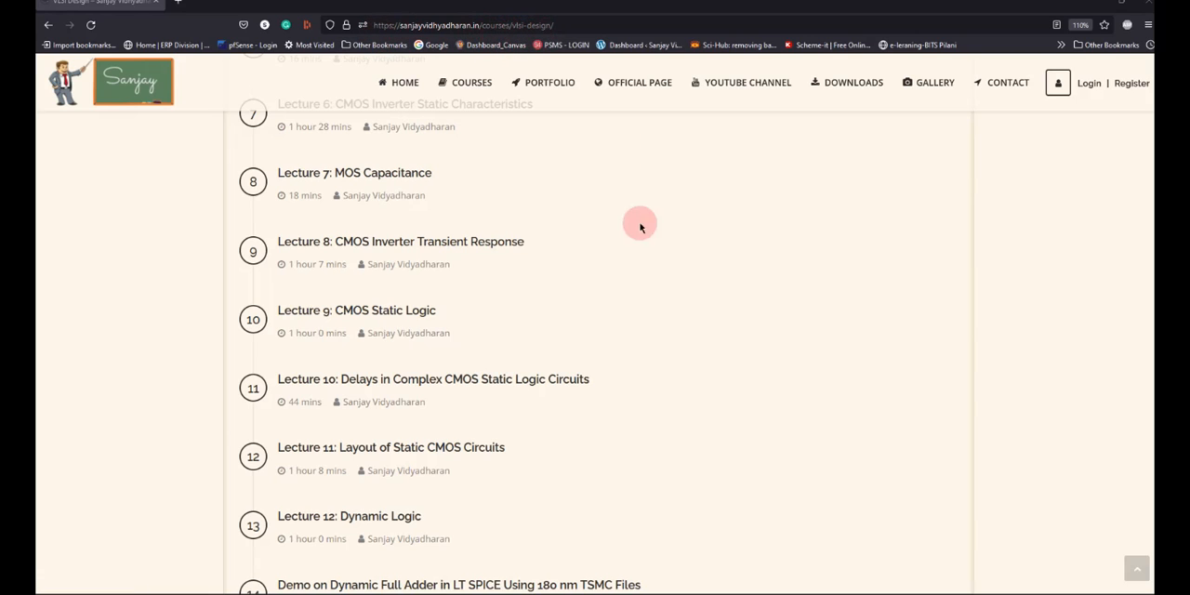
# Look through the VLSI Design course's lecture list and open Lecture 11: Layout of Static CMOS Circuits.
pyautogui.scroll(5, 672, 290)
pyautogui.scroll(5, 672, 290)
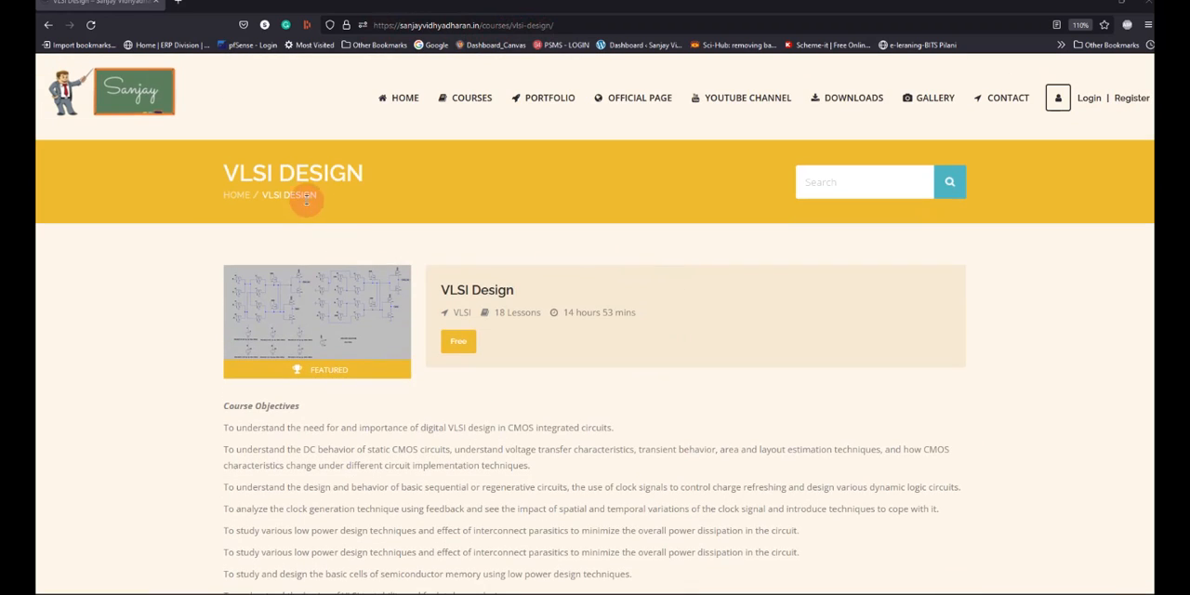
pyautogui.scroll(-3, 359, 234)
pyautogui.scroll(-10, 360, 245)
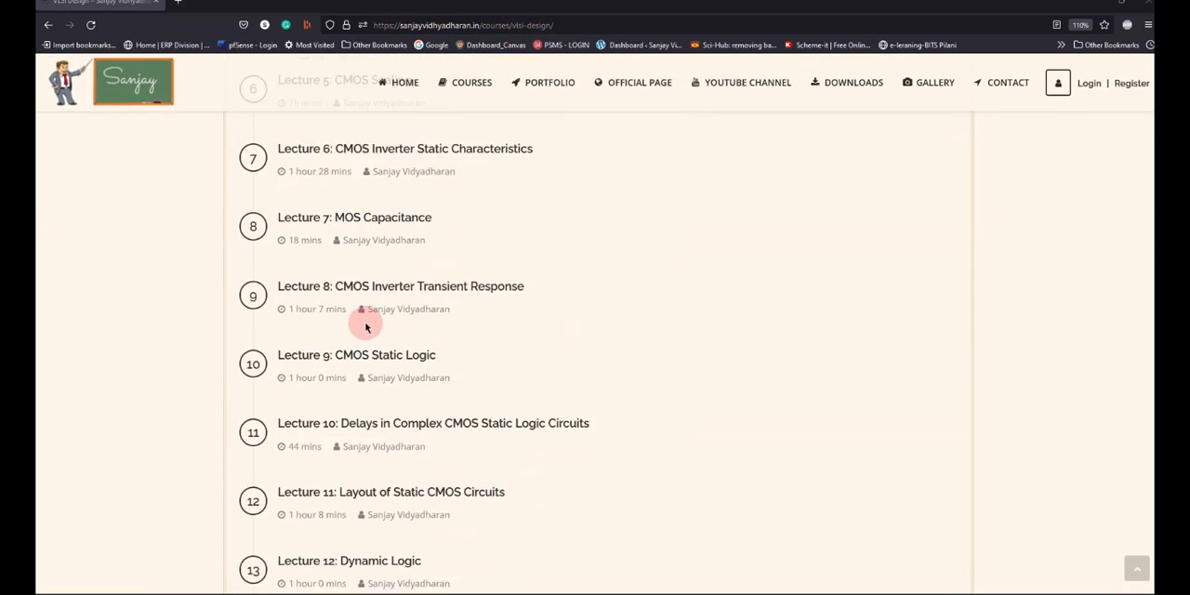
pyautogui.scroll(-1, 342, 454)
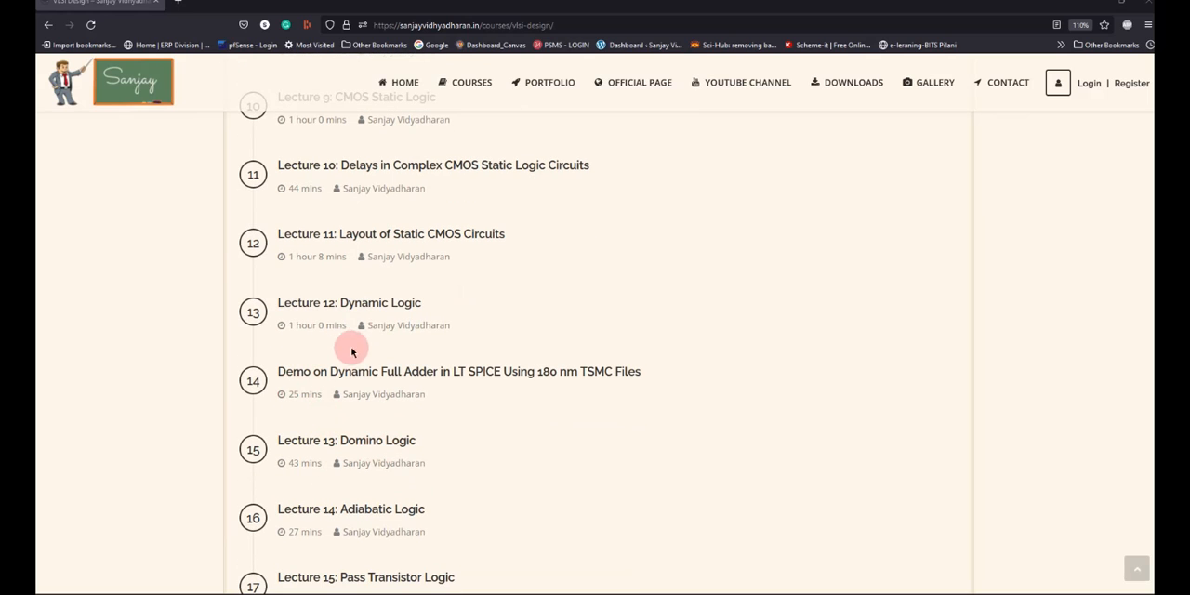
pyautogui.scroll(-3, 441, 457)
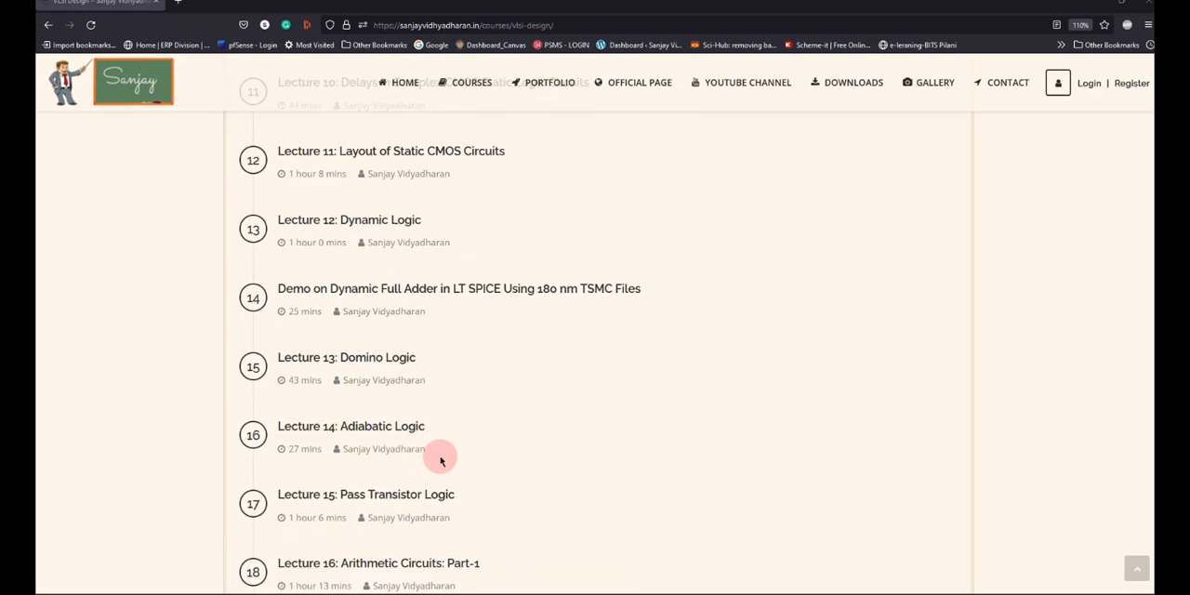
pyautogui.scroll(3, 450, 461)
pyautogui.scroll(1, 446, 446)
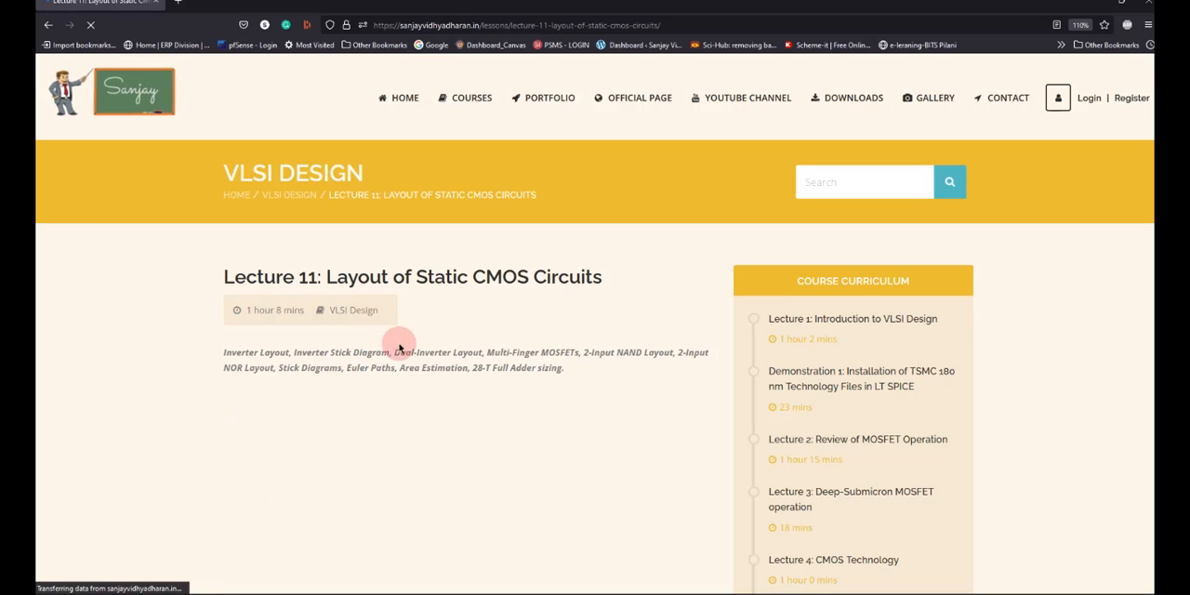
# Look over the Lecture 11 page, including its topic summary, slide PDF, lecture video and course curriculum.
pyautogui.scroll(-2, 446, 423)
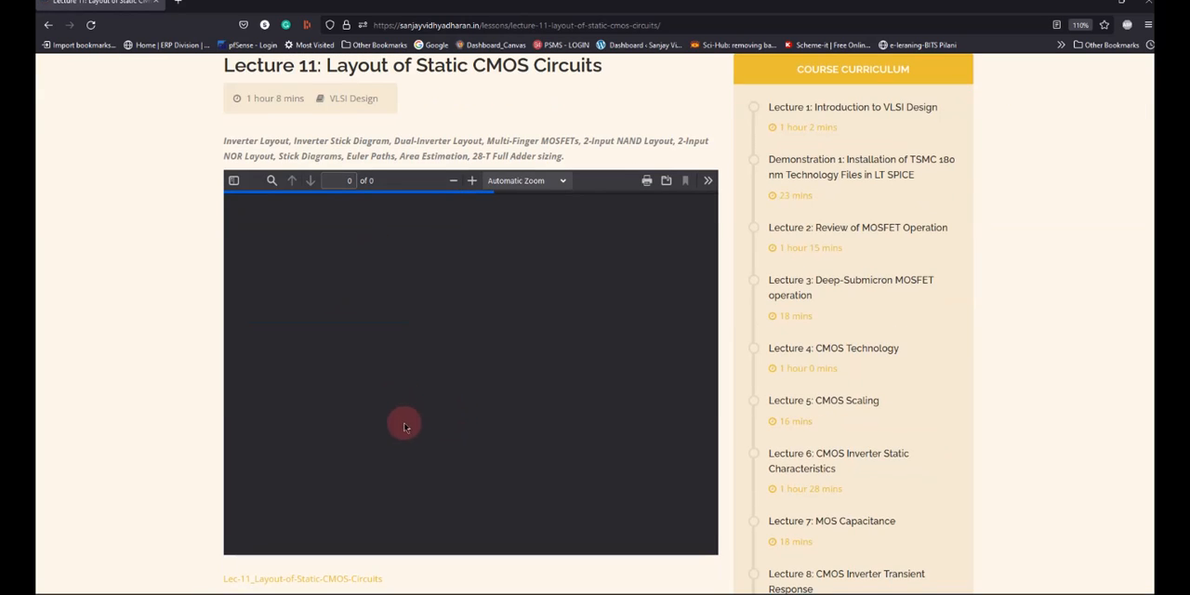
pyautogui.scroll(-5, 421, 417)
pyautogui.click(453, 405)
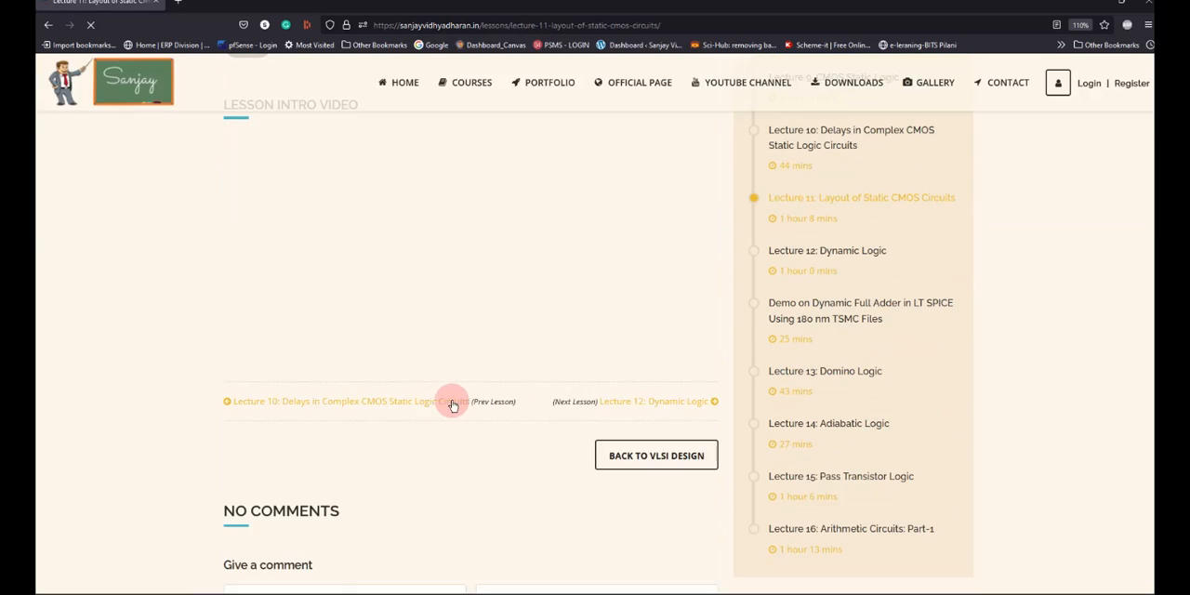
pyautogui.scroll(1, 489, 411)
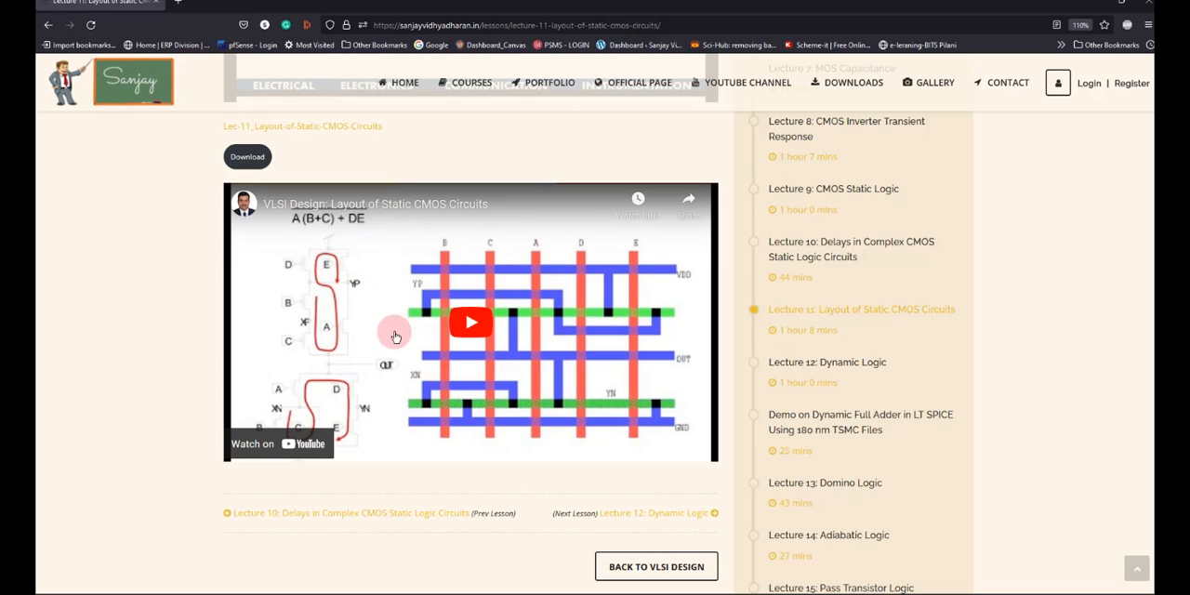
pyautogui.scroll(2, 468, 381)
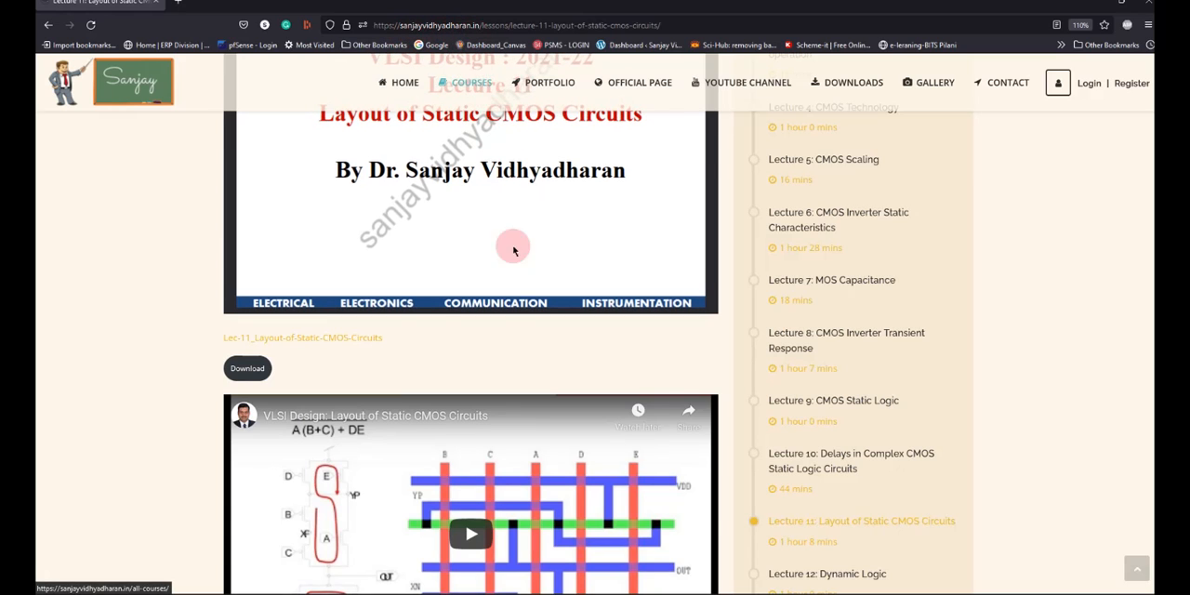
pyautogui.scroll(4, 359, 287)
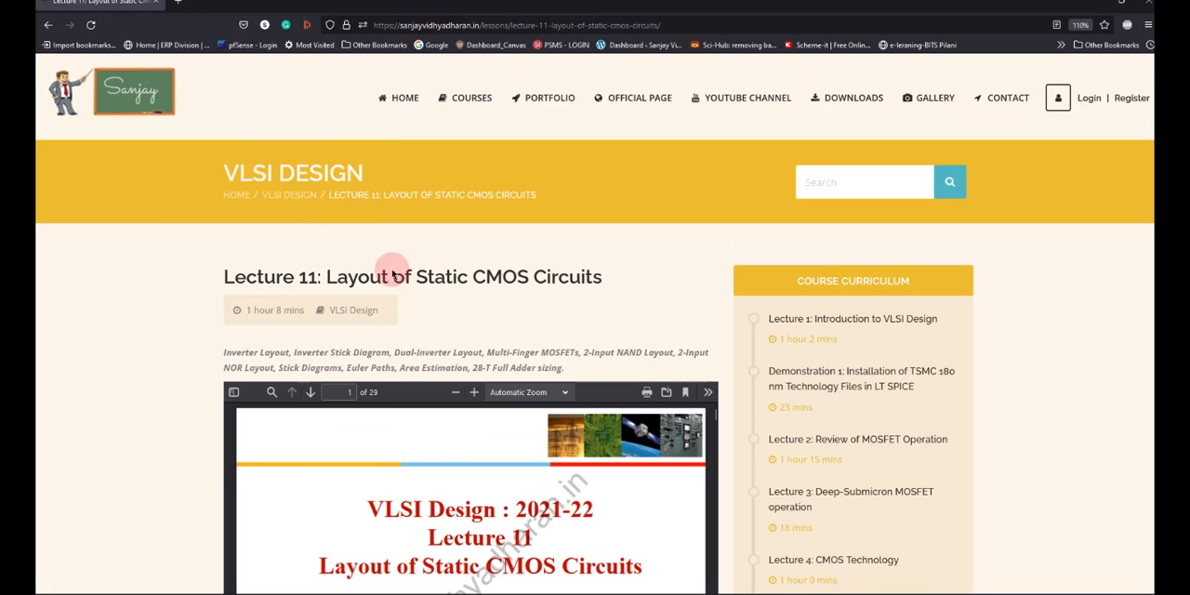
pyautogui.scroll(-2, 393, 273)
pyautogui.scroll(-3, 393, 424)
pyautogui.scroll(3, 391, 409)
pyautogui.scroll(2, 376, 294)
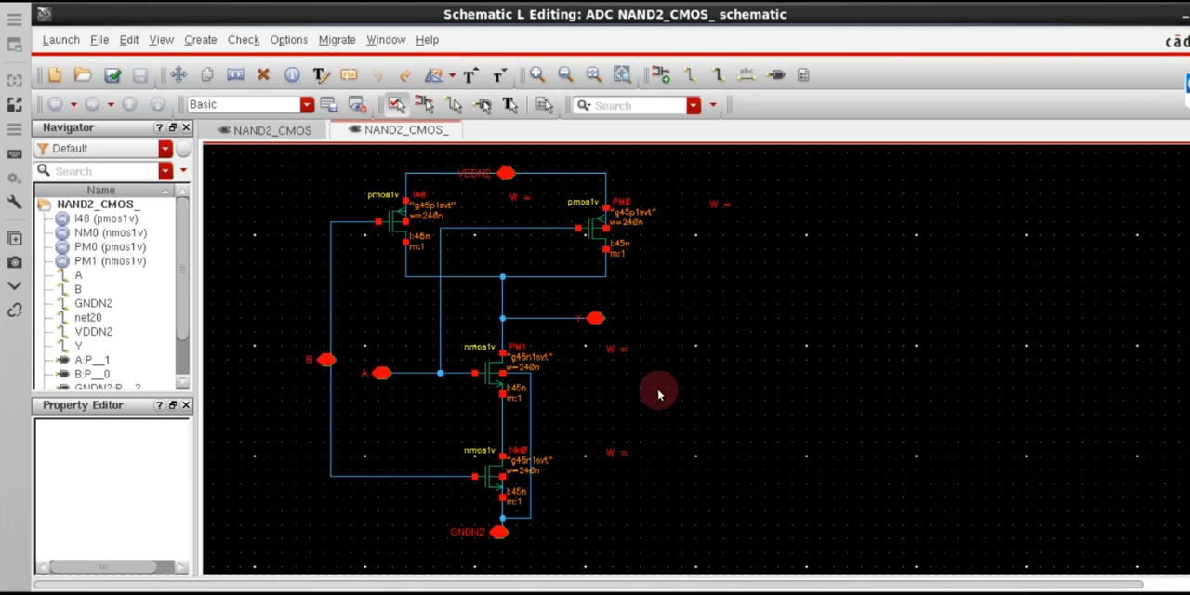
# Inspect the object properties of the PMOS transistor PM0 and the NMOS transistor PM1 in the NAND2_CMOS_ schematic.
pyautogui.click(710, 325)
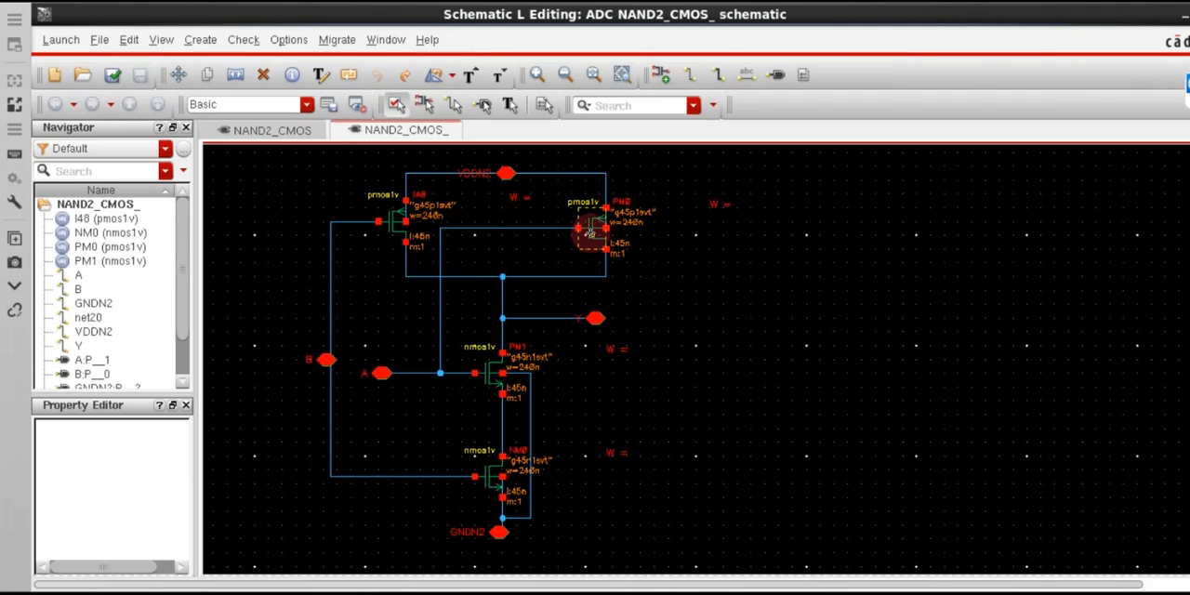
pyautogui.click(589, 233)
pyautogui.press('q')
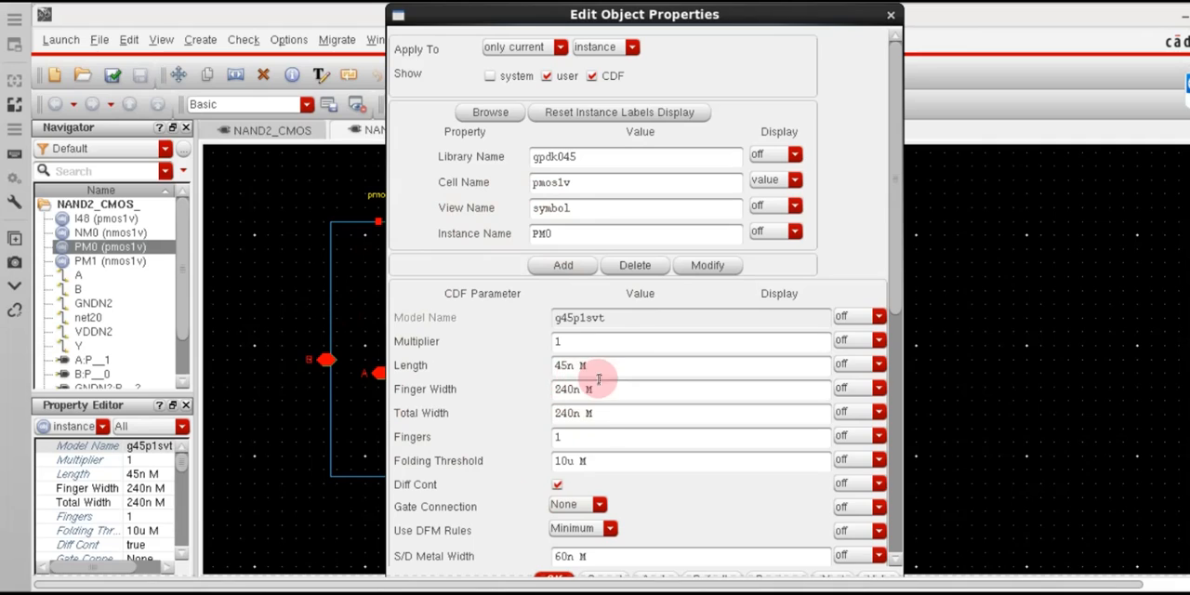
pyautogui.click(893, 17)
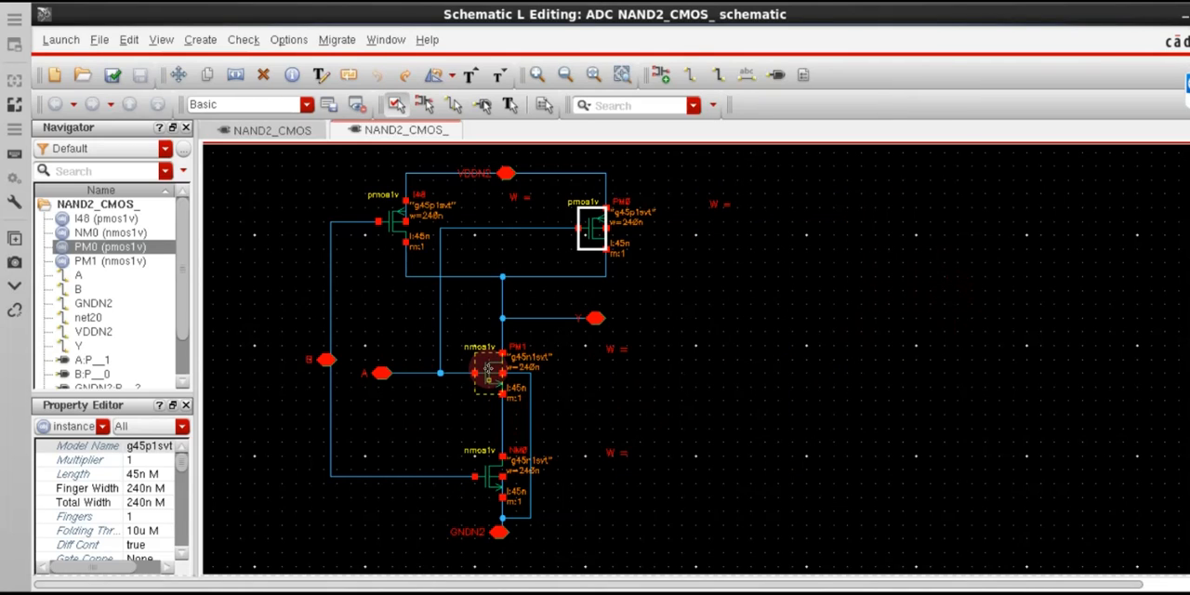
pyautogui.click(487, 370)
pyautogui.press('q')
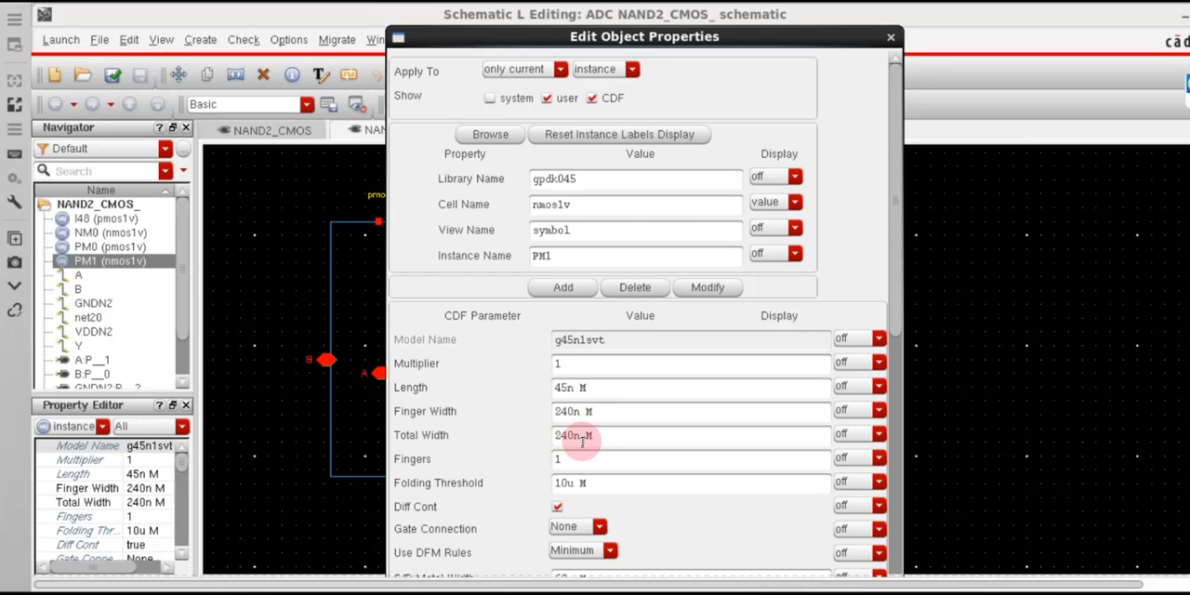
pyautogui.click(891, 40)
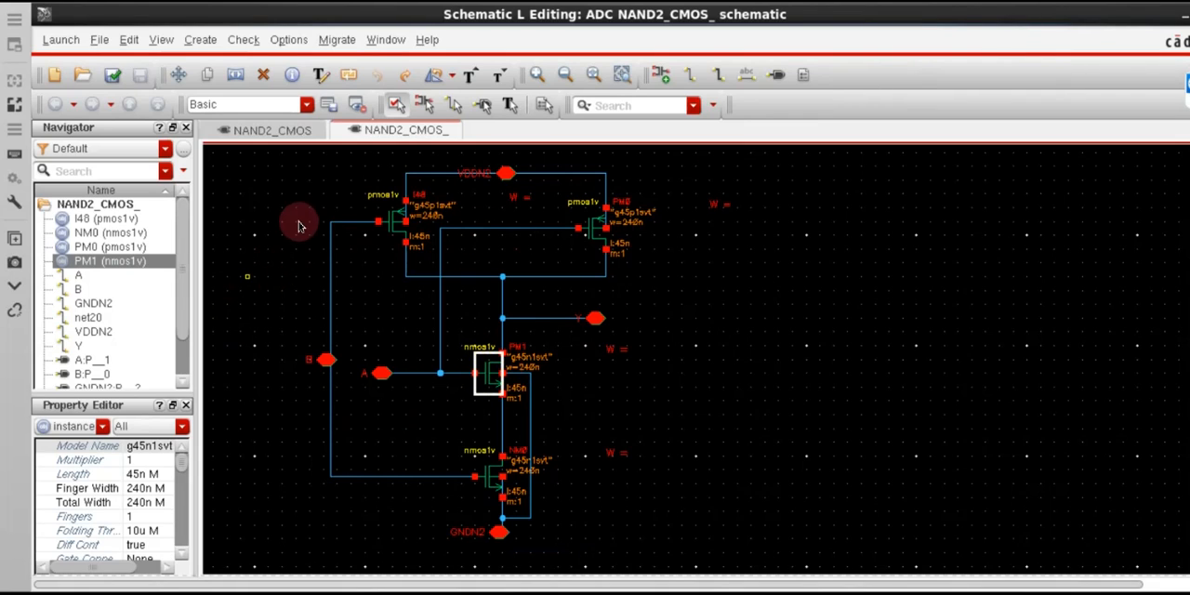
# Launch Layout XL from the schematic and create a new layout view for NAND2_CMOS_ in the ADC library with automatic configuration.
pyautogui.click(62, 40)
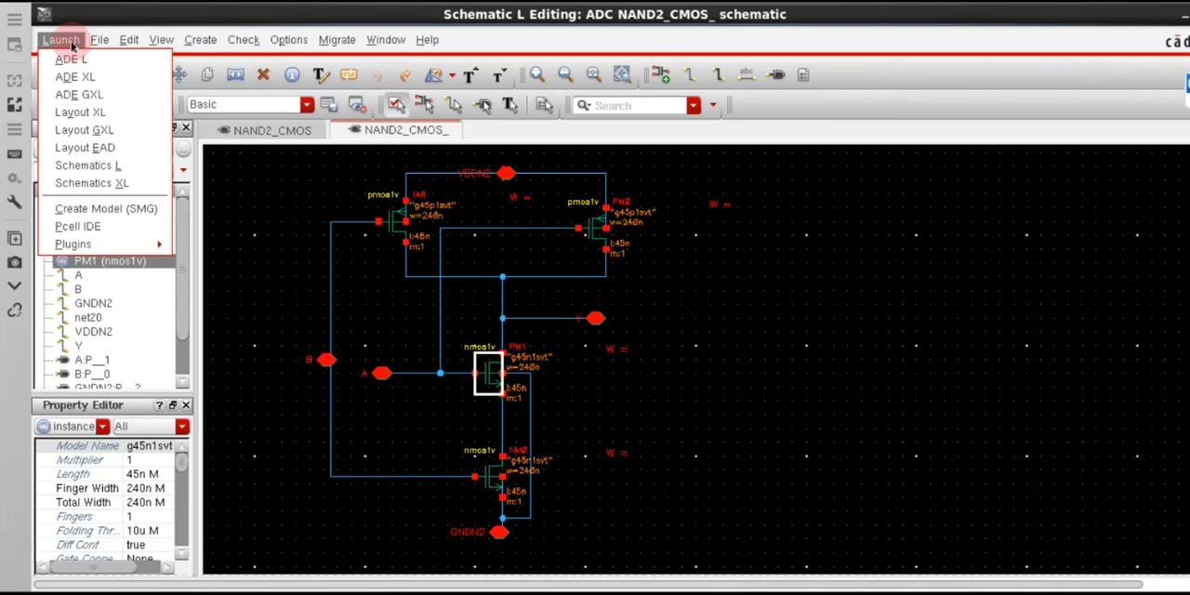
pyautogui.click(88, 116)
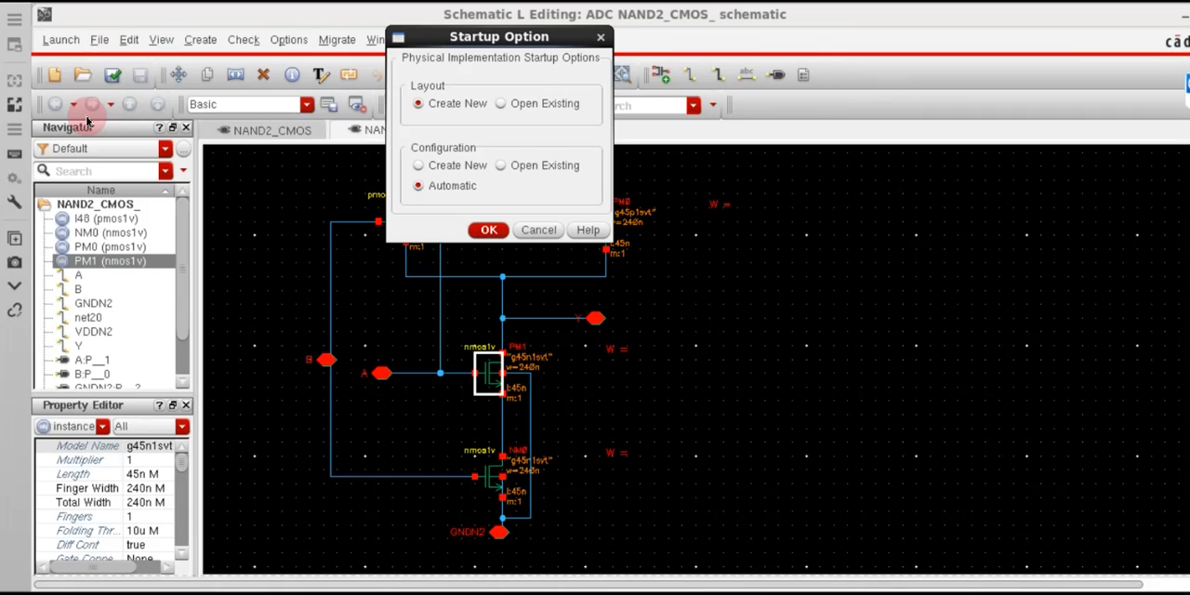
pyautogui.click(490, 232)
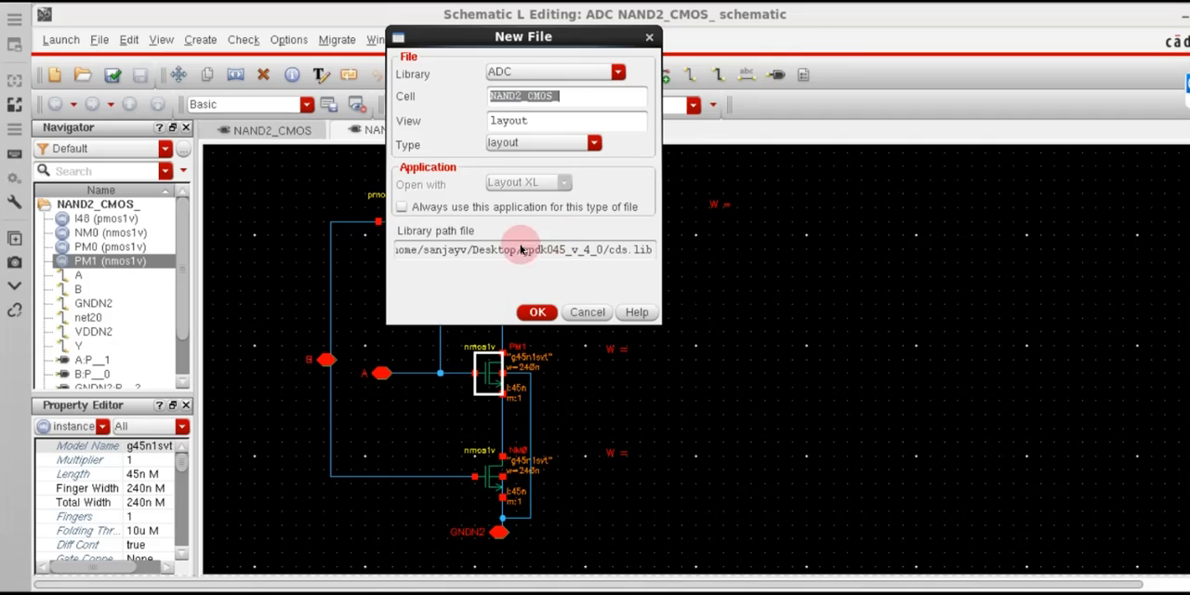
pyautogui.click(544, 317)
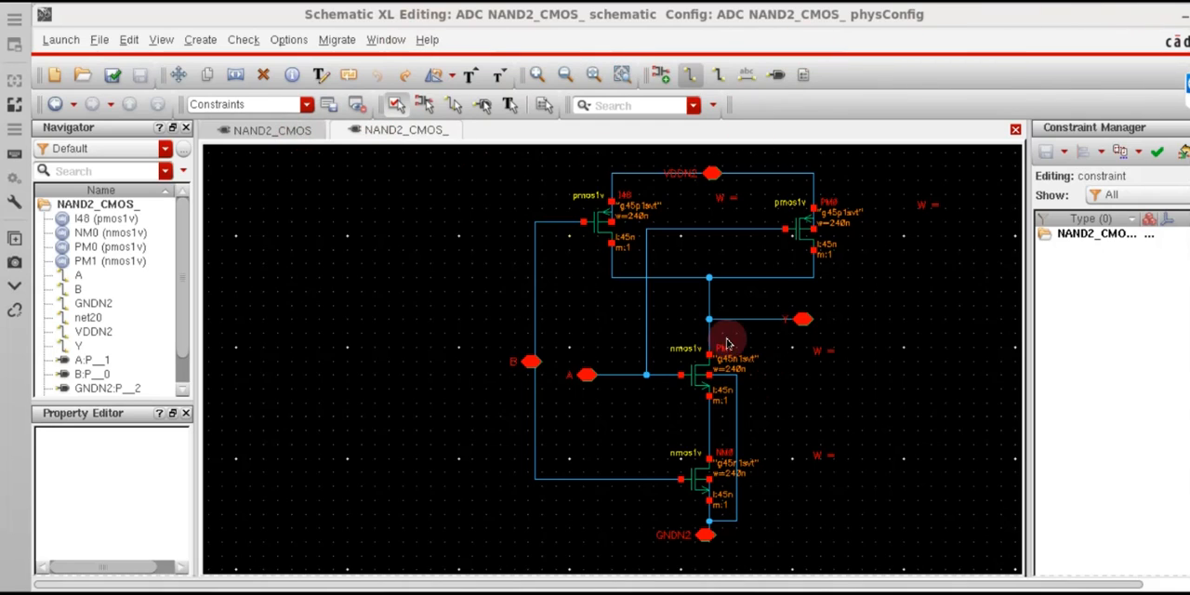
# Switch from the schematic to the new NAND2_CMOS_ layout window.
pyautogui.moveTo(895, 586); pyautogui.dragTo(1037, 581)
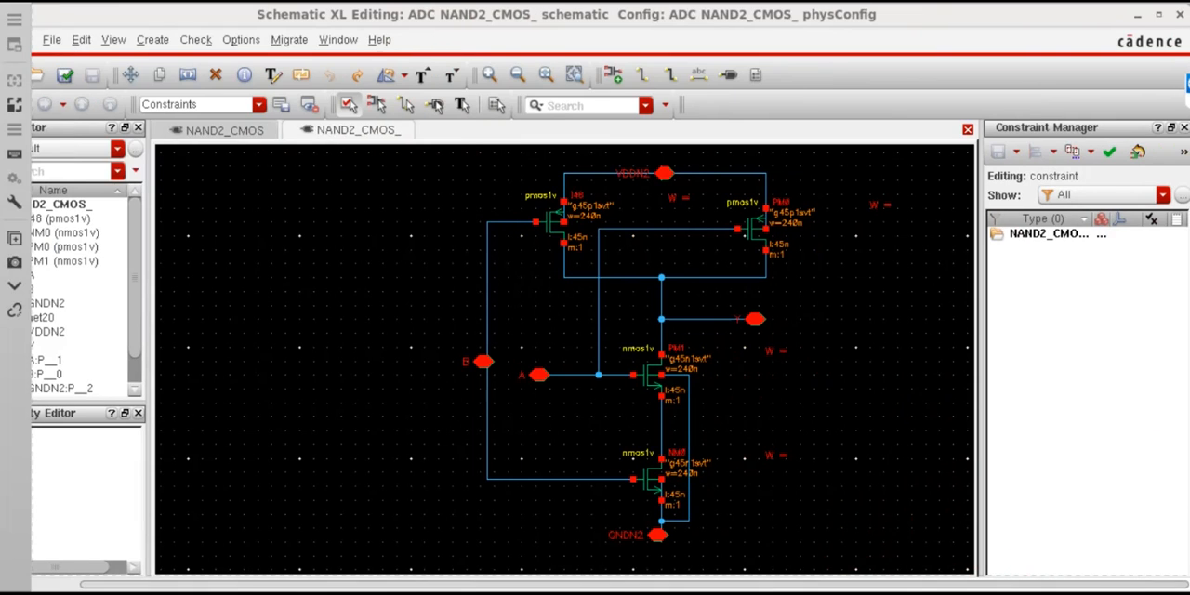
pyautogui.scroll(-1, 609, 290)
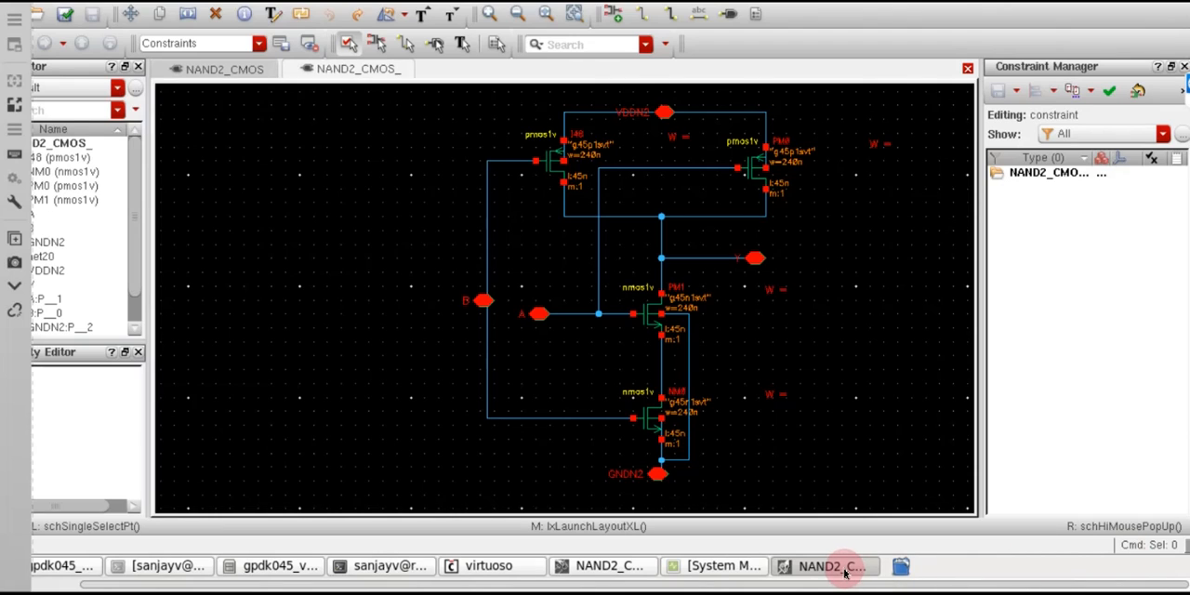
pyautogui.click(569, 567)
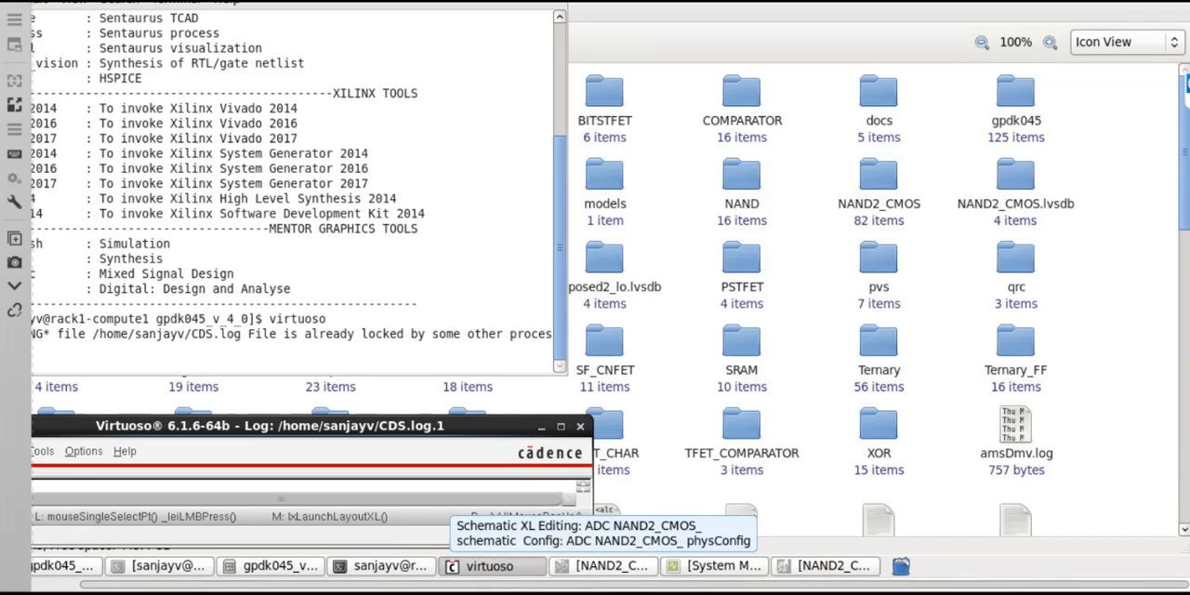
pyautogui.click(575, 567)
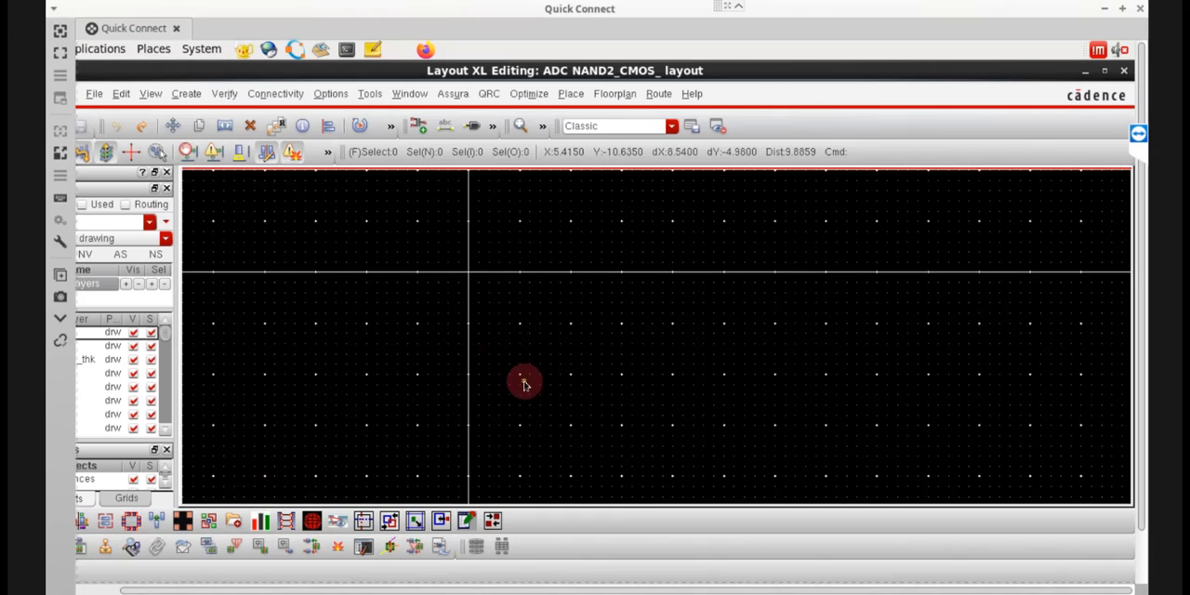
# Start creating a layout instance and choose gpdk045 as its library in the library browser.
pyautogui.press('i')
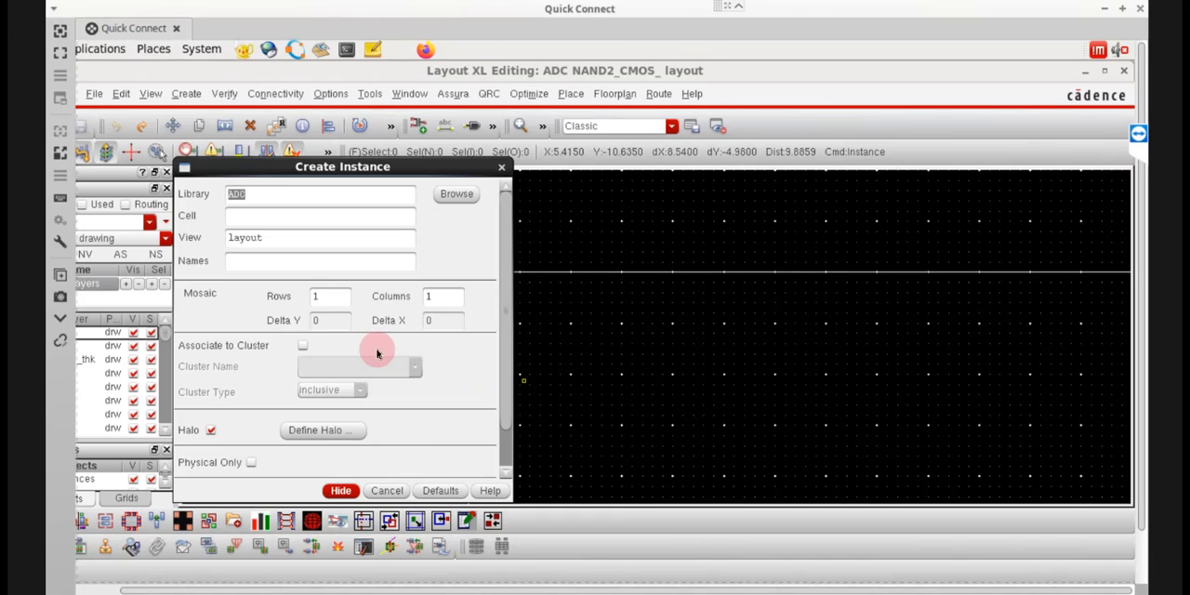
pyautogui.click(446, 203)
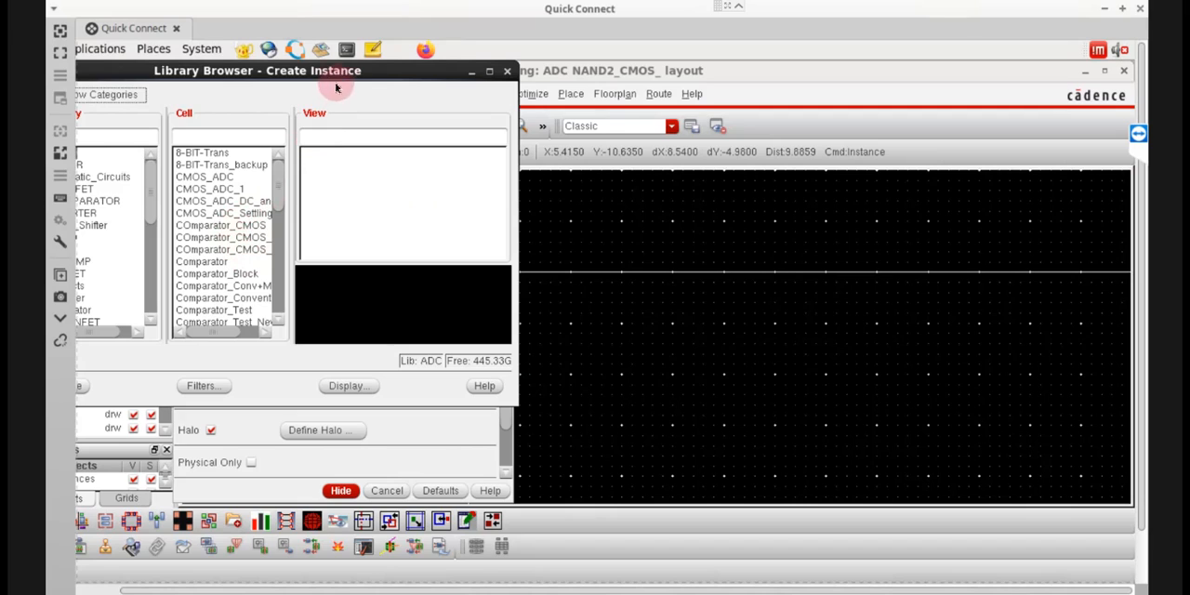
pyautogui.moveTo(376, 70); pyautogui.dragTo(594, 128)
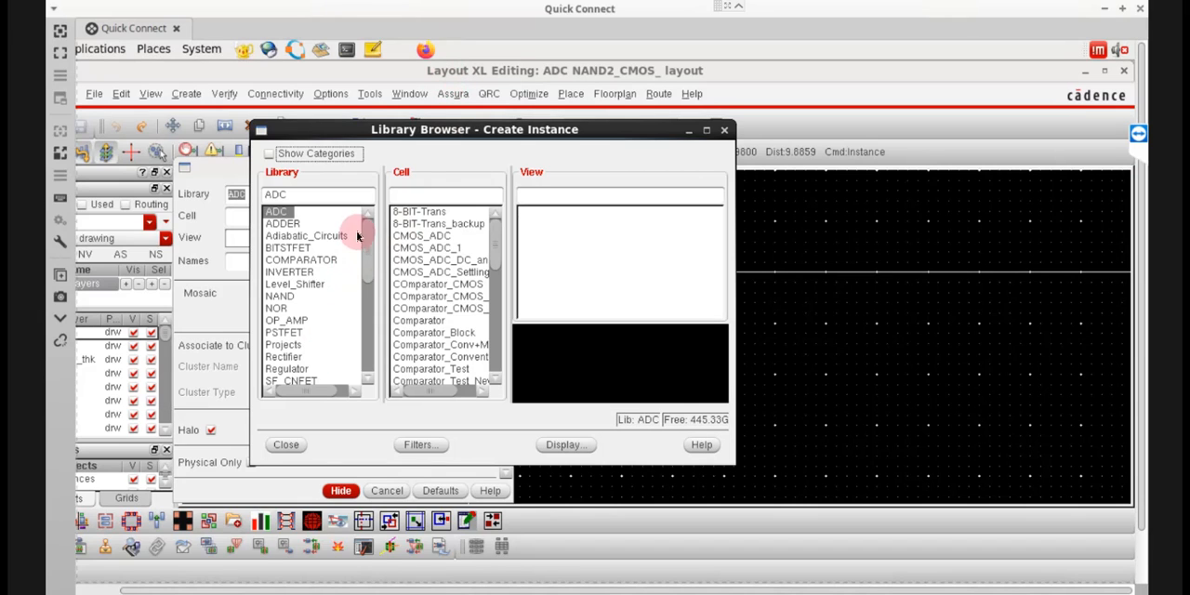
pyautogui.click(368, 381)
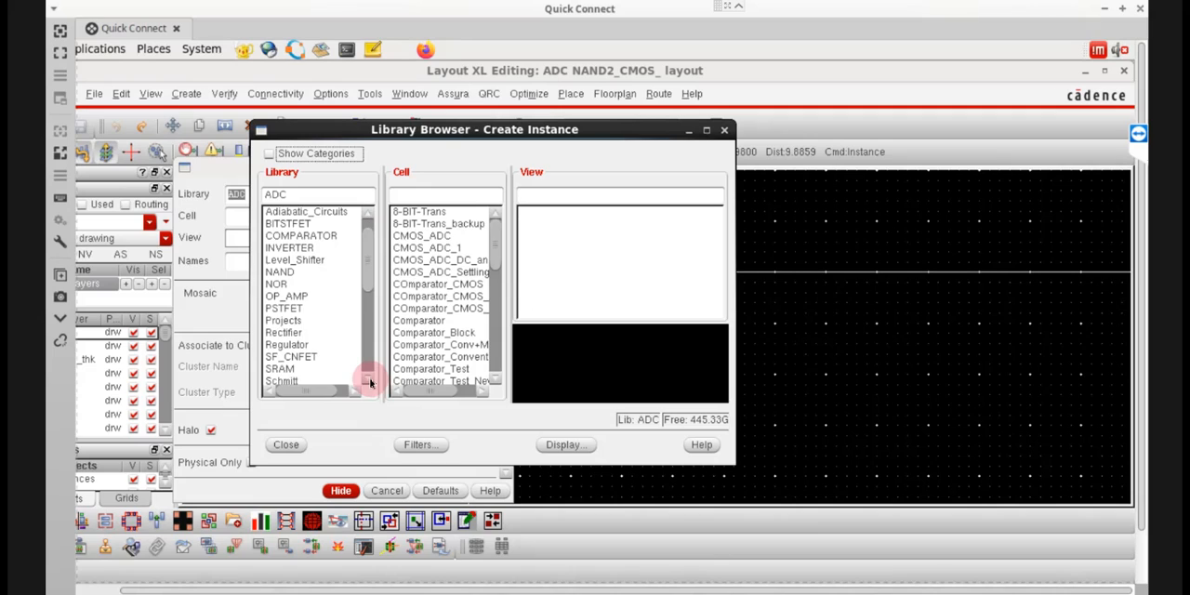
pyautogui.scroll(-5, 369, 382)
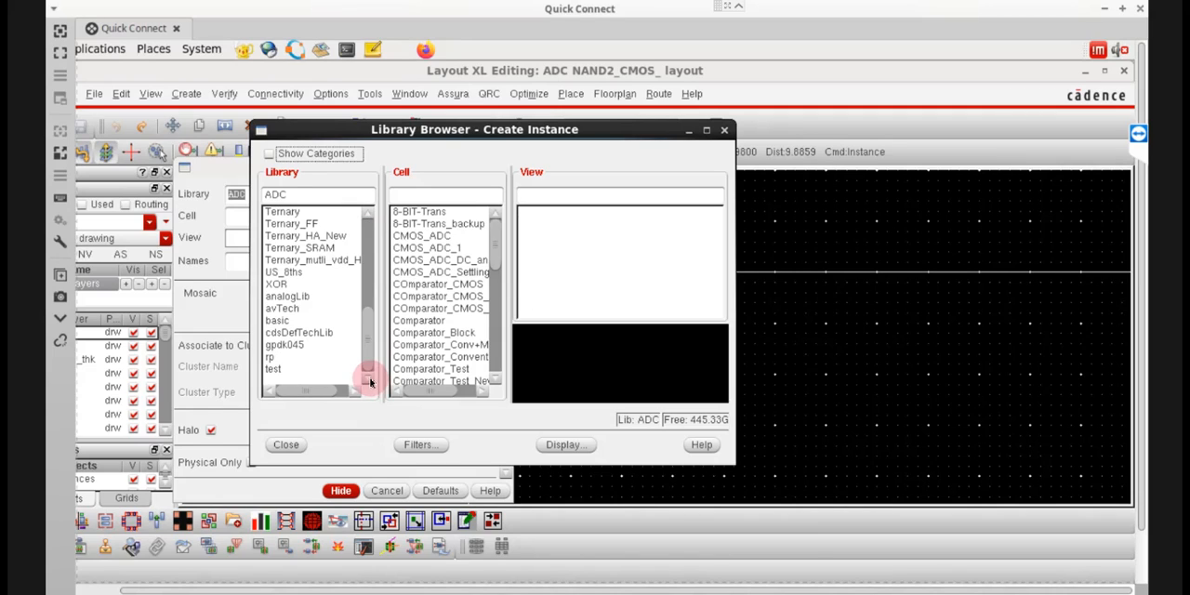
pyautogui.click(291, 346)
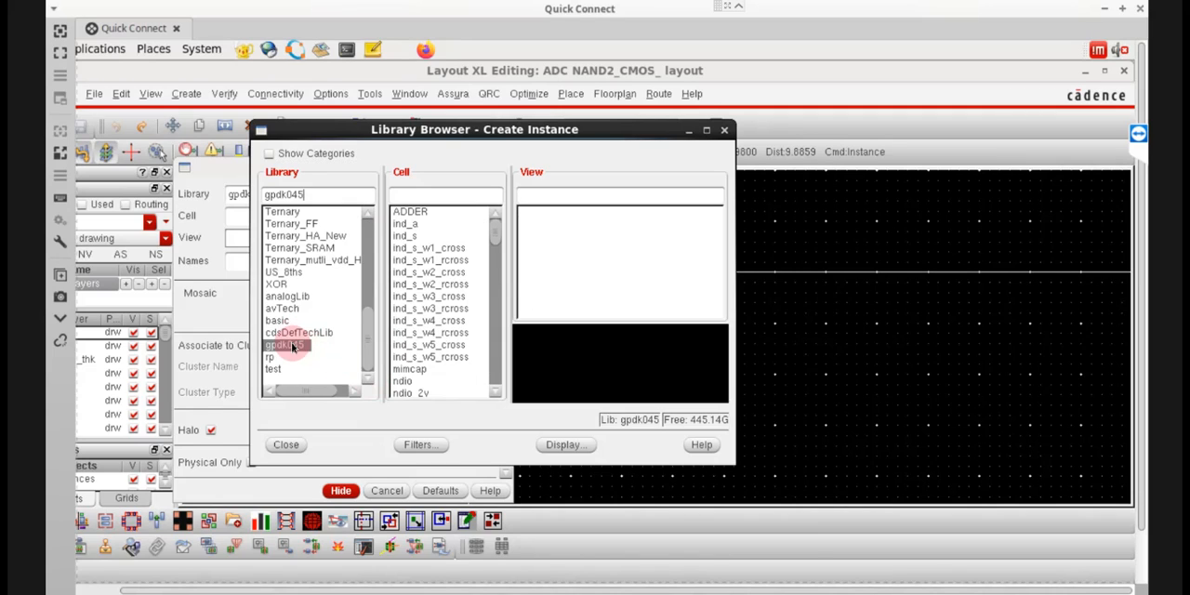
# Choose the nmos1v cell and its layout view for the new gpdk045 instance.
pyautogui.click(406, 177)
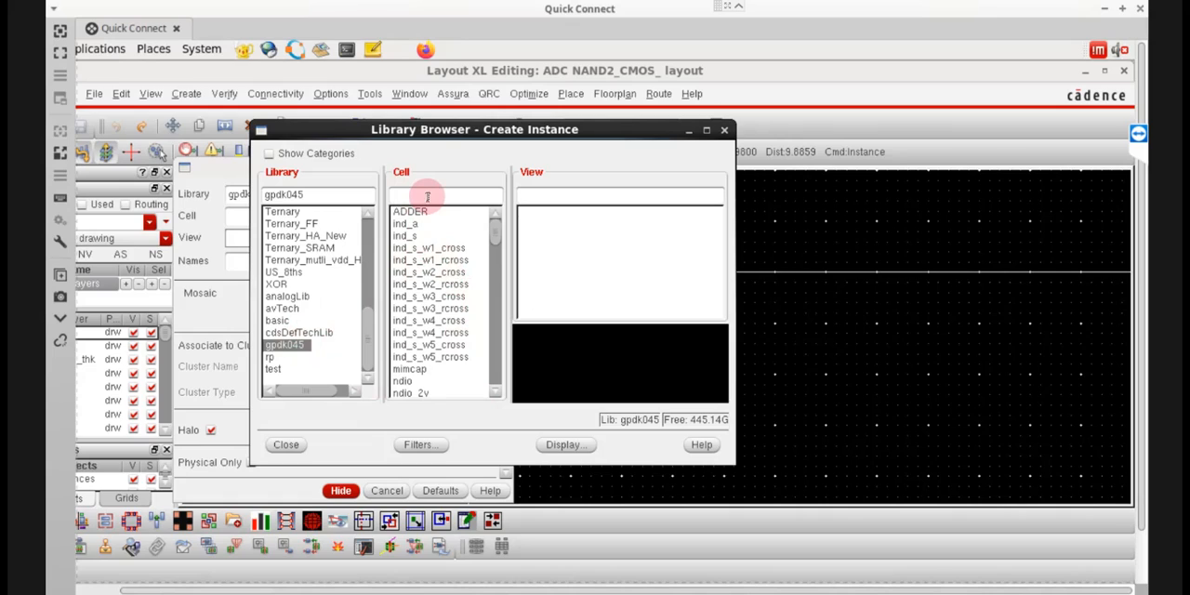
pyautogui.click(408, 196)
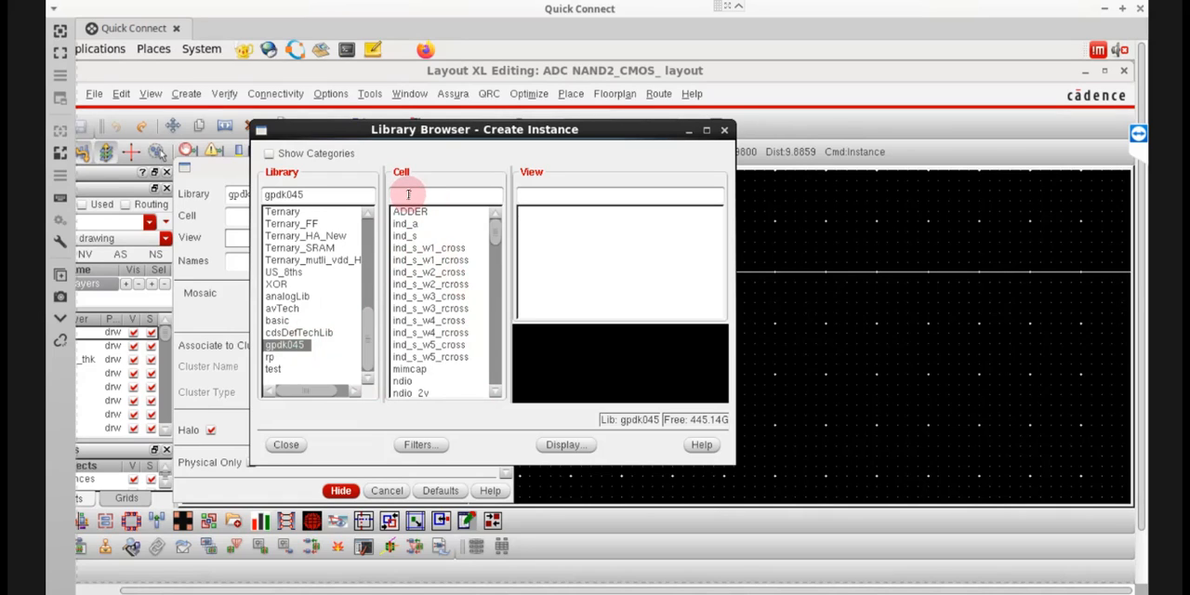
pyautogui.write('nm')
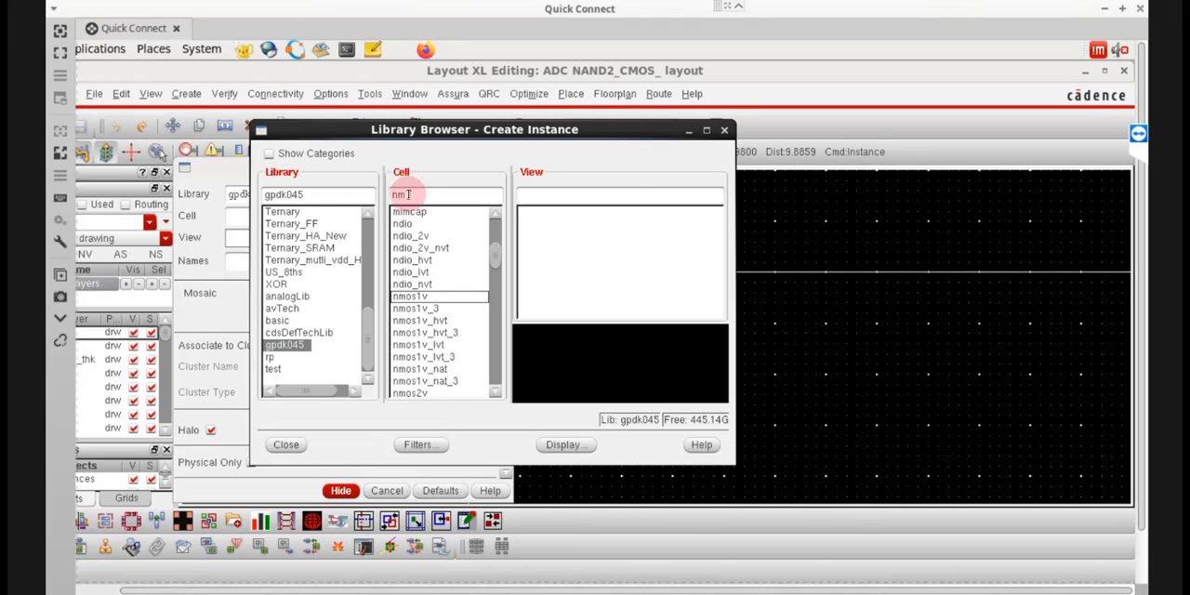
pyautogui.write('os')
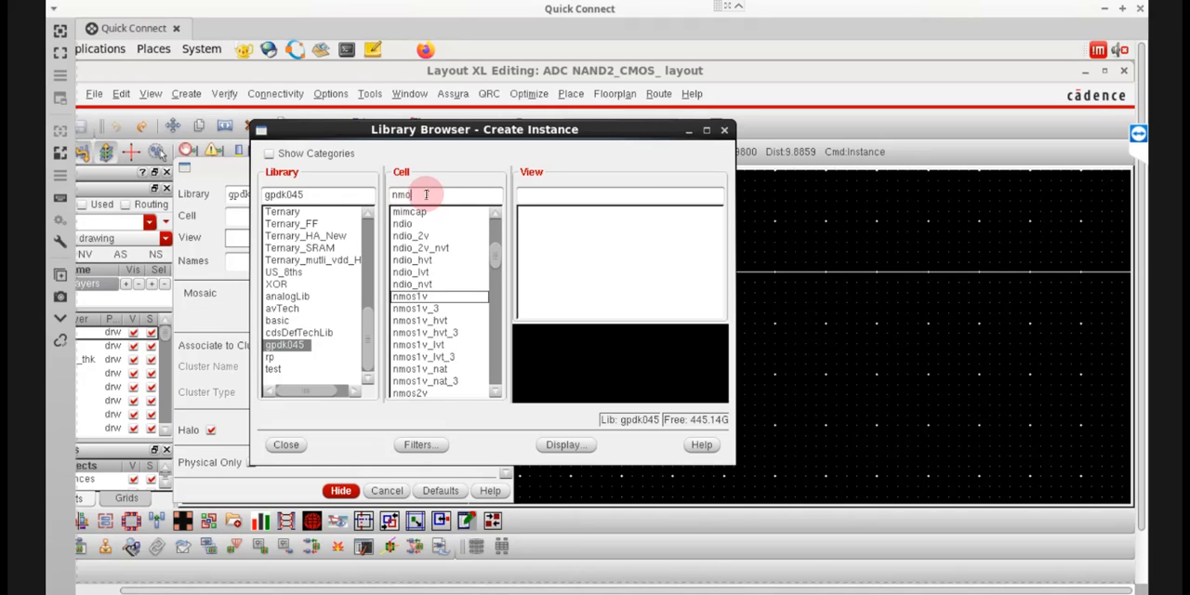
pyautogui.click(414, 298)
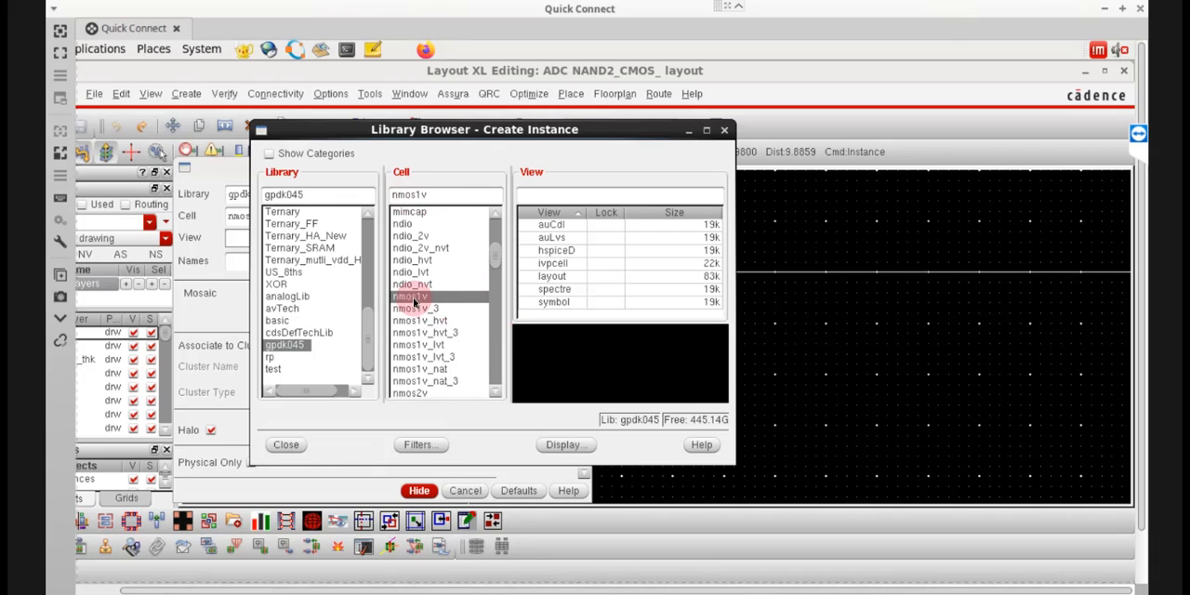
pyautogui.click(554, 278)
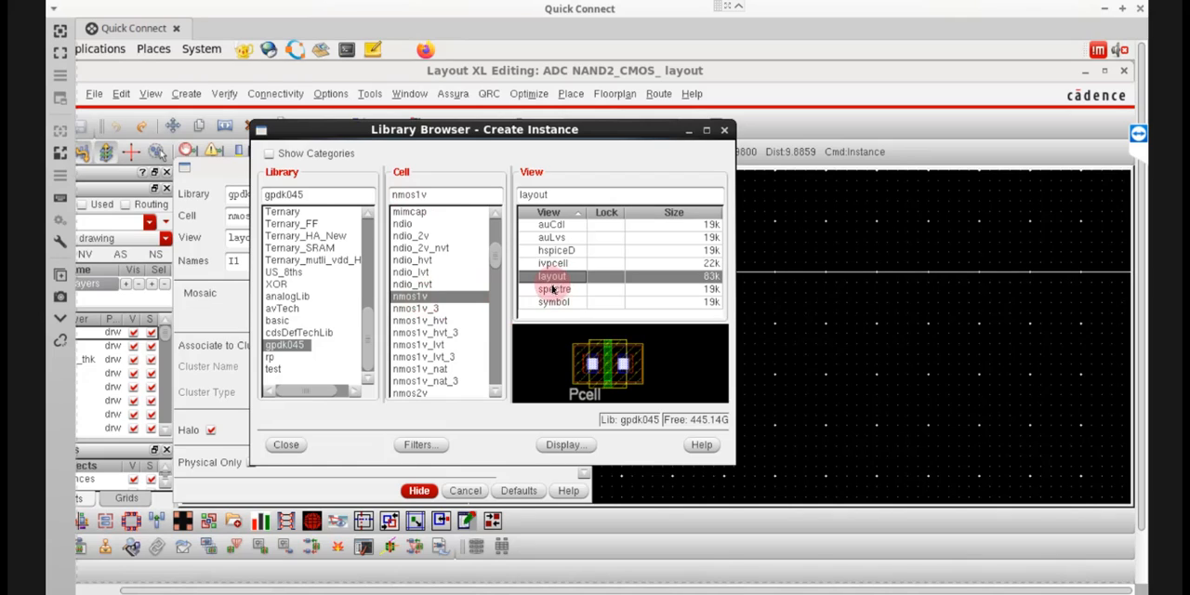
# Place one nmos1v layout instance at about X 3.36, Y -3.755 in the canvas and end instance placement.
pyautogui.click(420, 491)
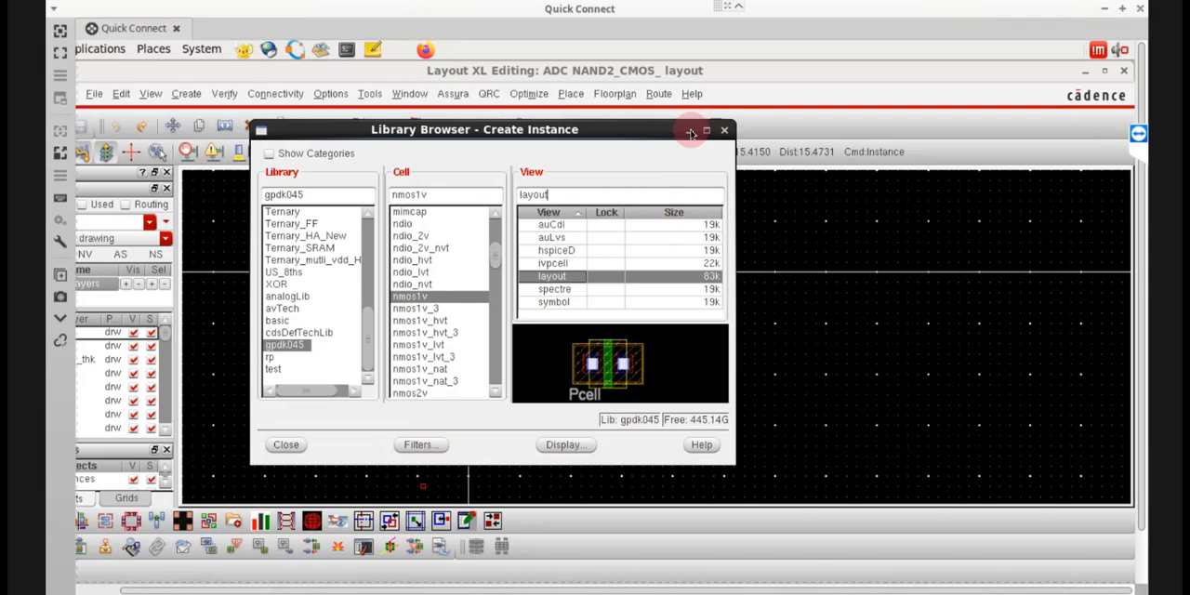
pyautogui.click(691, 134)
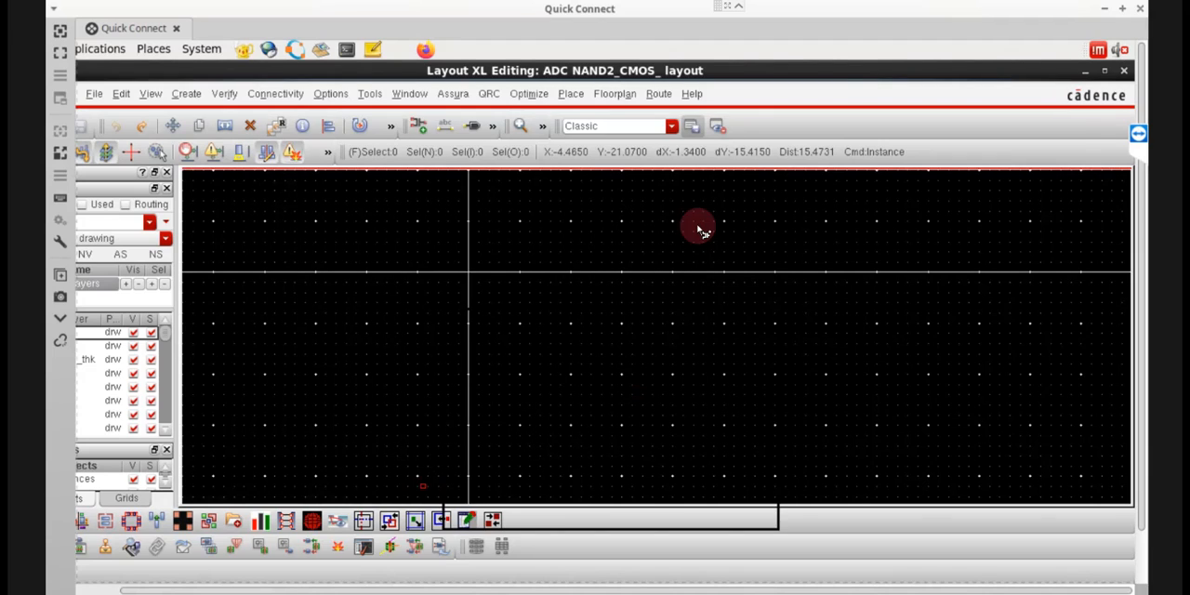
pyautogui.click(502, 312)
pyautogui.press('Escape')
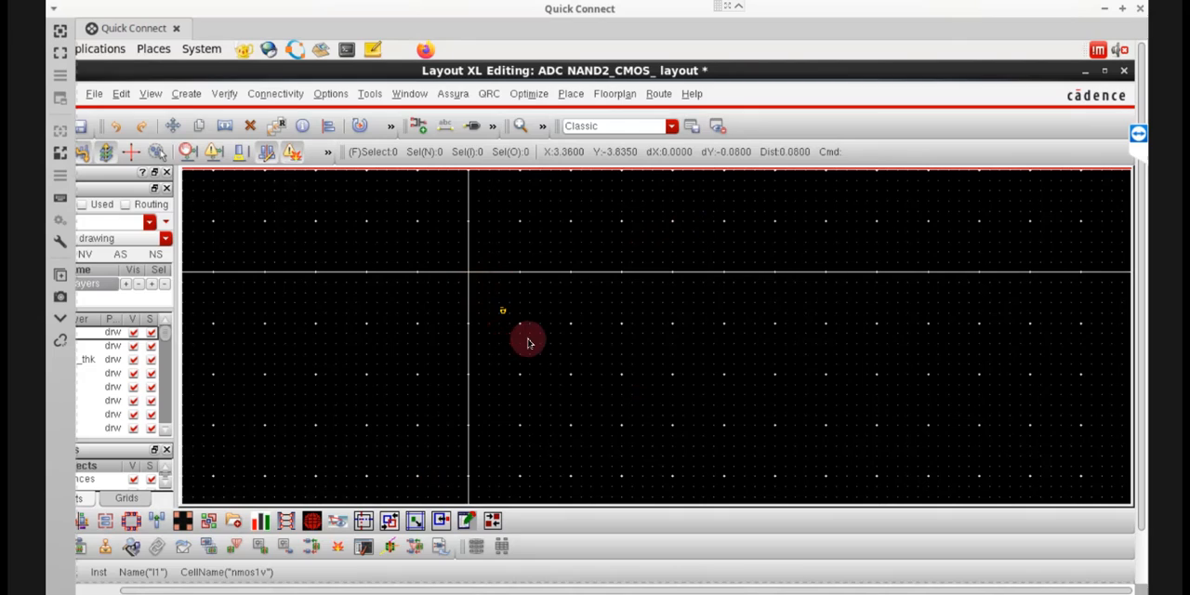
# Fit the placed nmos1v instance in view and display its full internal layer geometry.
pyautogui.click(514, 342)
pyautogui.scroll(2, 513, 352)
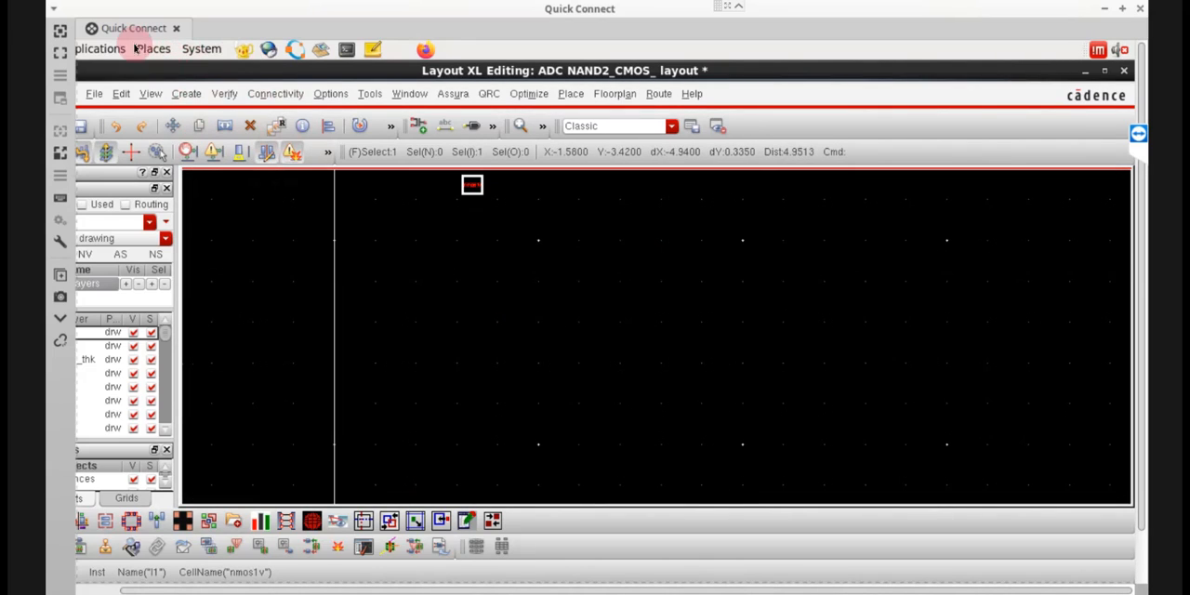
pyautogui.click(152, 94)
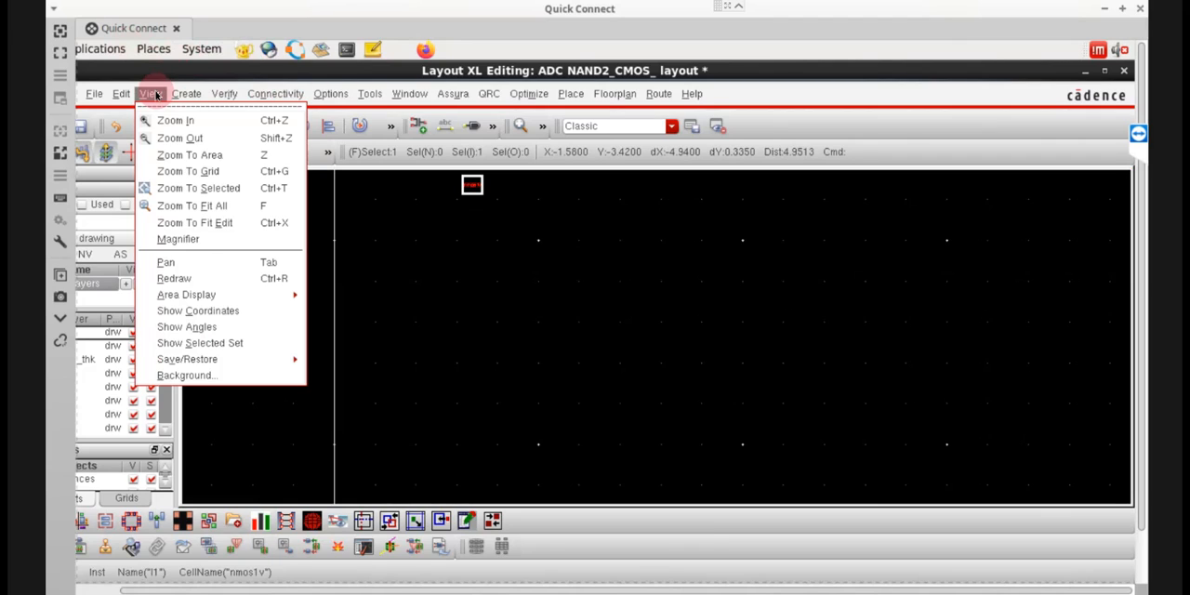
pyautogui.click(206, 155)
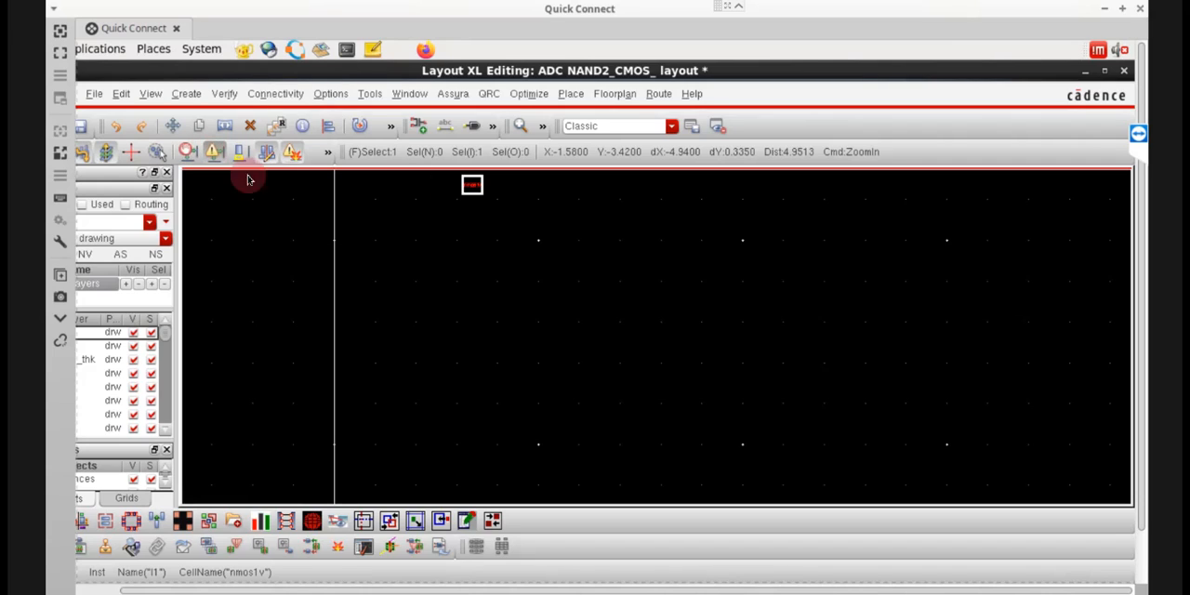
pyautogui.click(151, 94)
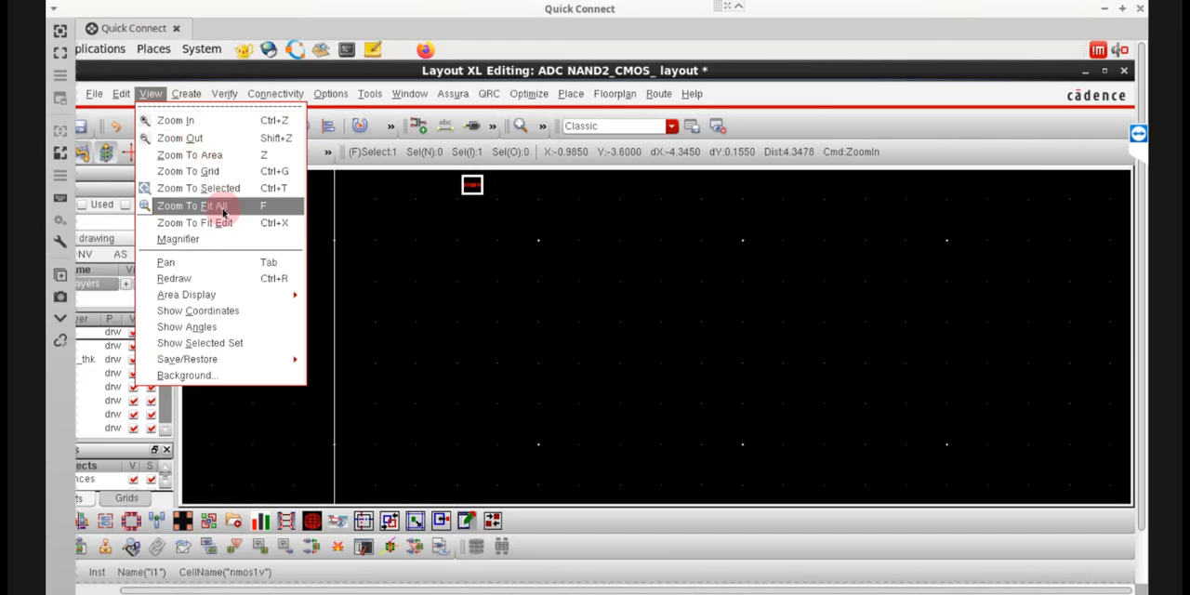
pyautogui.click(227, 206)
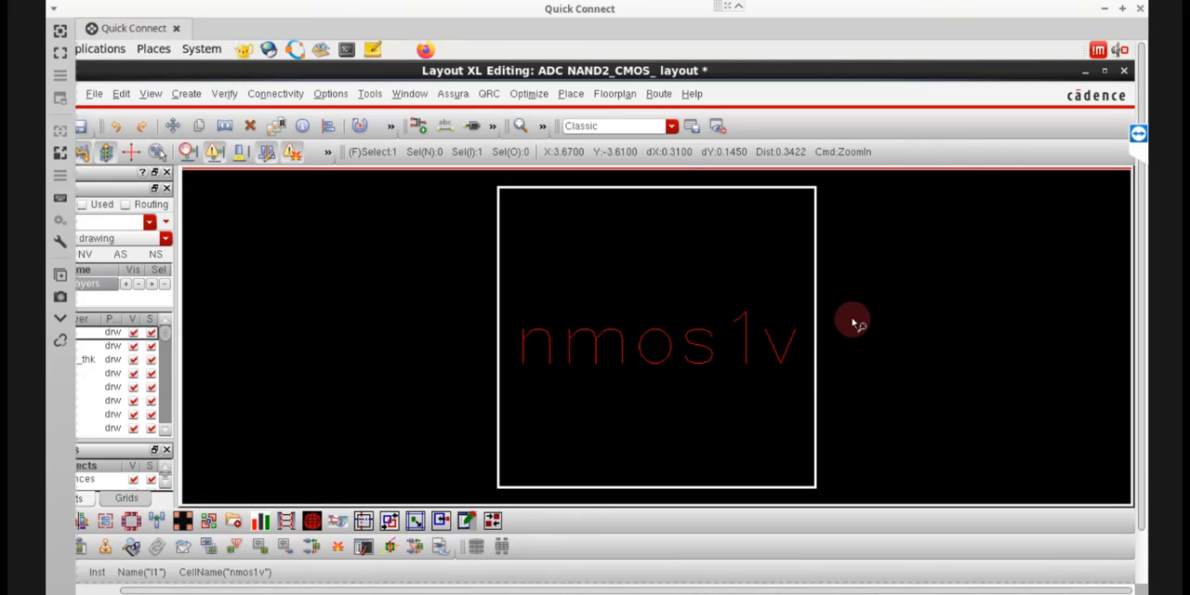
pyautogui.hotkey('shift', 'f')
pyautogui.click(852, 322)
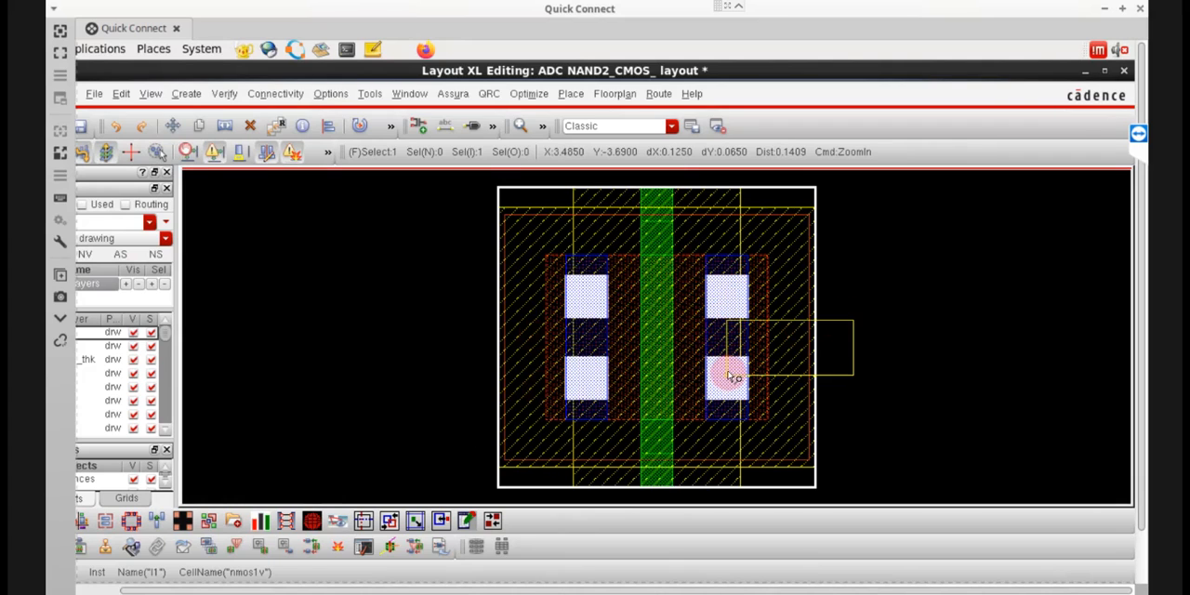
pyautogui.hotkey('shift', 'z')
pyautogui.hotkey('shift', 'z')
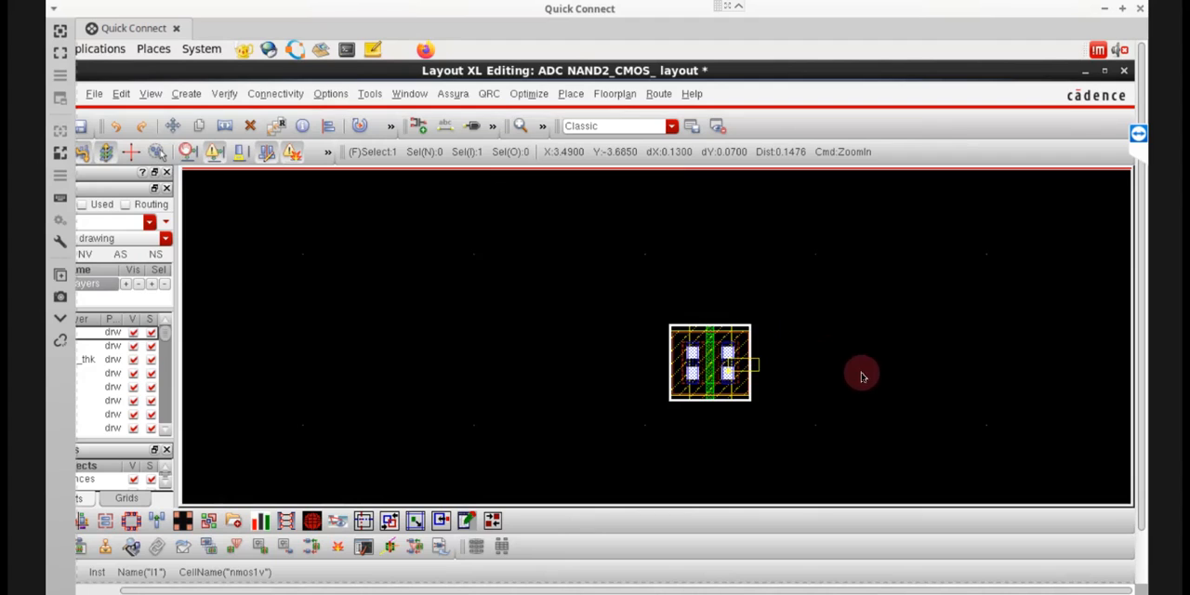
pyautogui.press('Escape')
pyautogui.hotkey('ctrl', 'd')
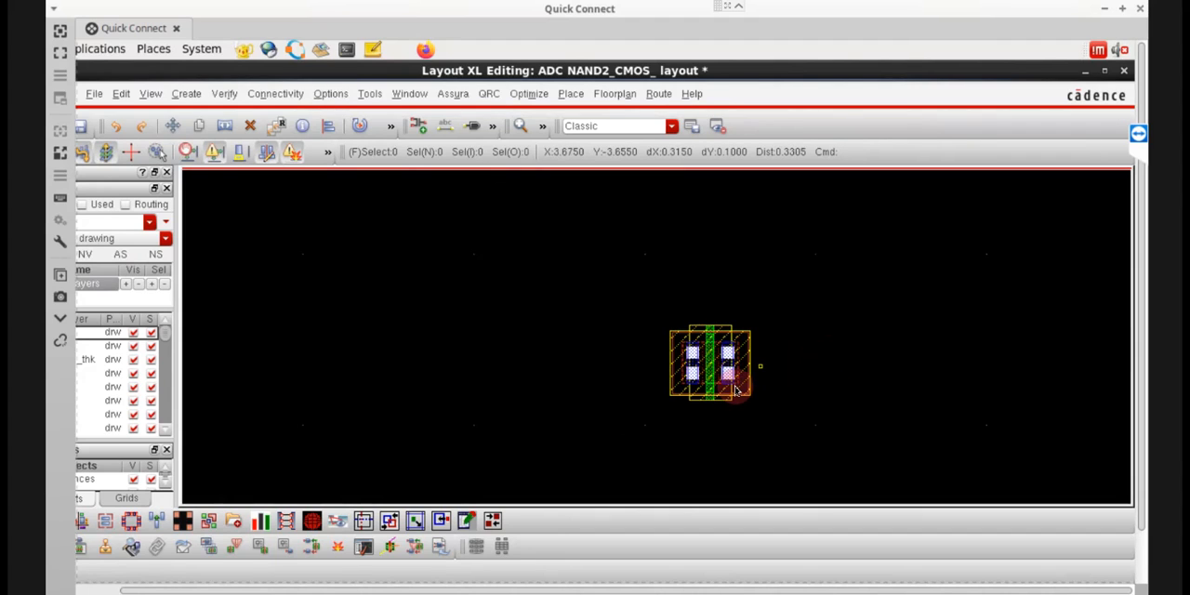
# Open the properties of the placed nmos1v instance and set its number of fingers to 2.
pyautogui.scroll(1, 736, 389)
pyautogui.scroll(2, 735, 382)
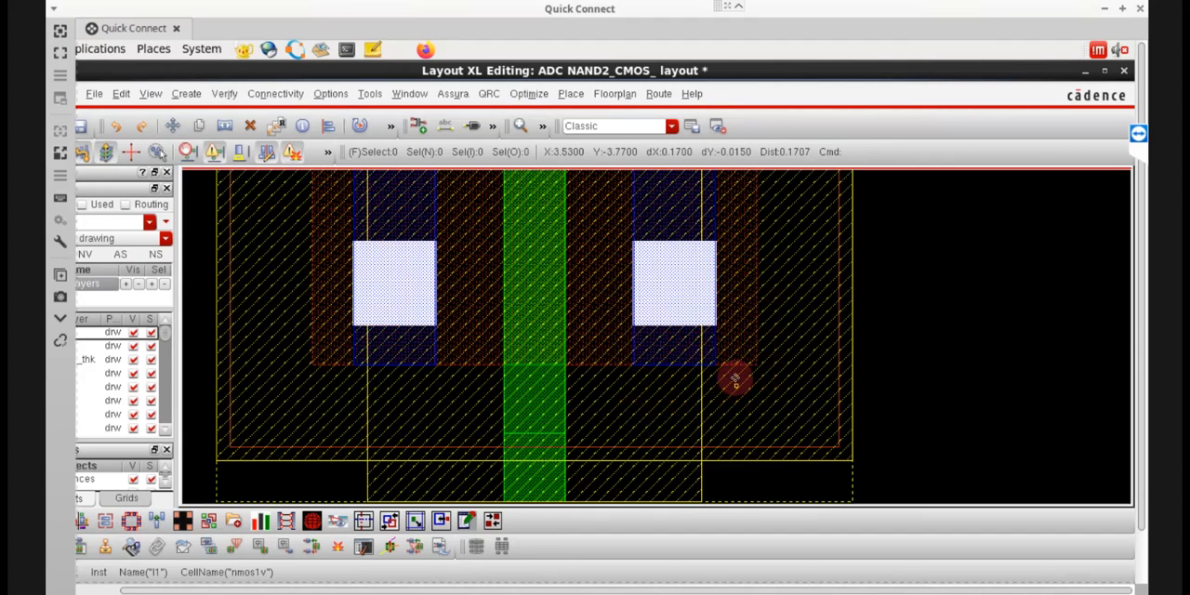
pyautogui.click(734, 377)
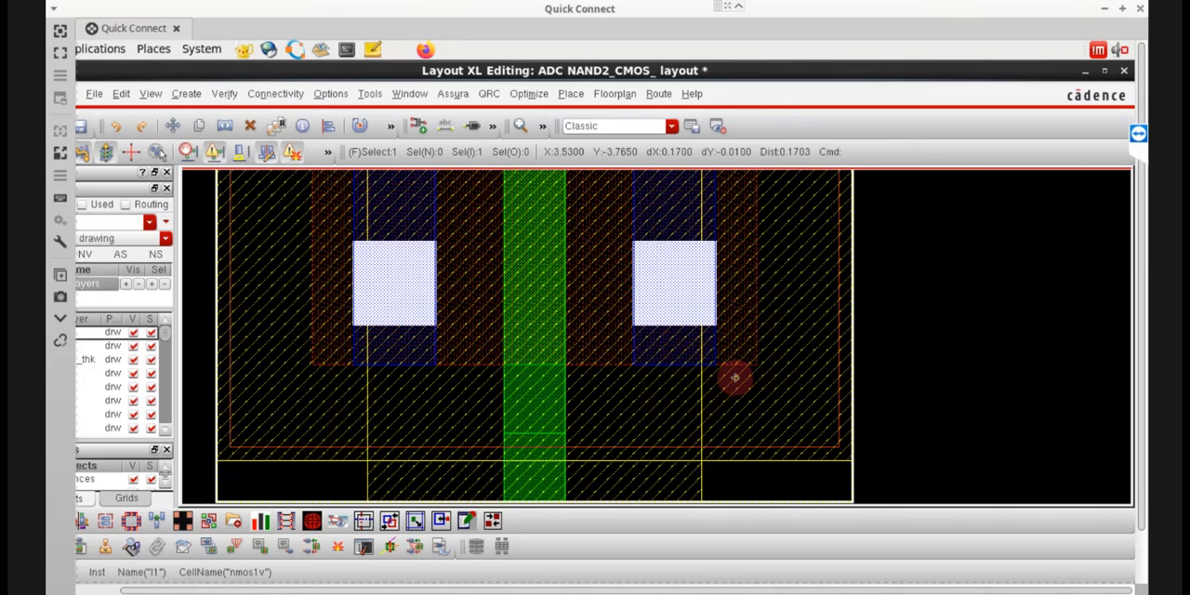
pyautogui.scroll(-1, 734, 378)
pyautogui.scroll(-1, 734, 377)
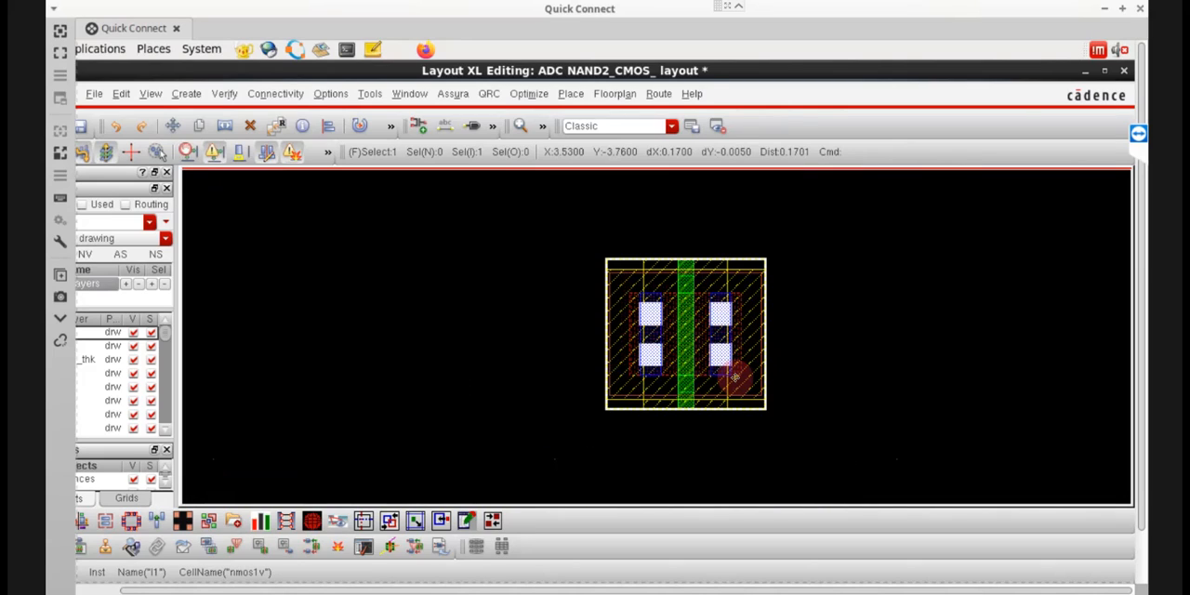
pyautogui.scroll(-1, 734, 377)
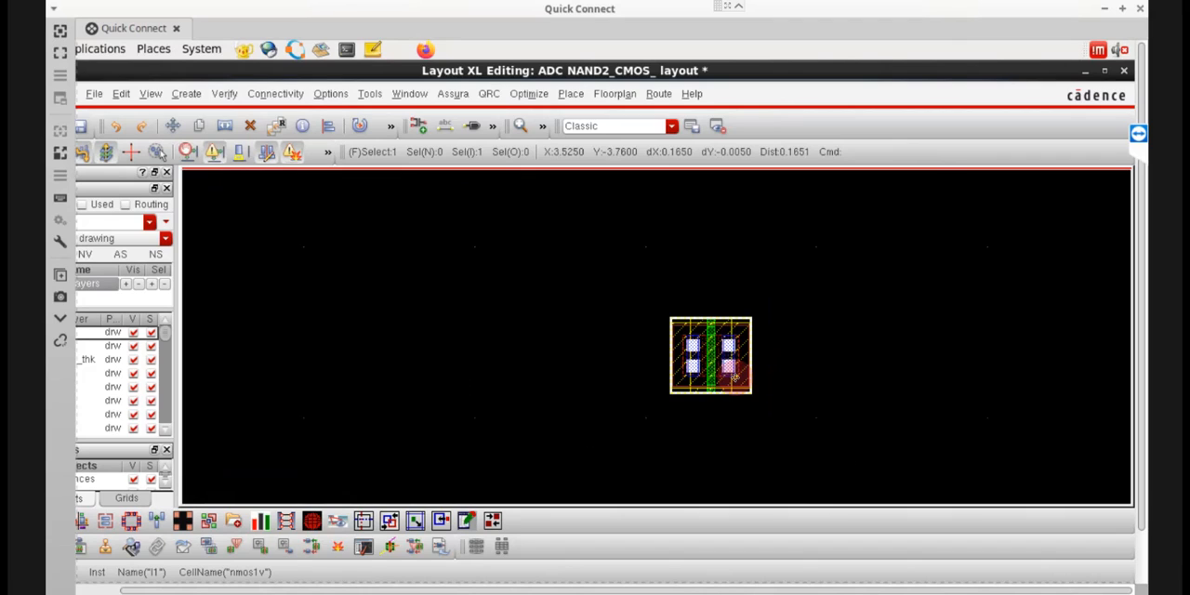
pyautogui.press('q')
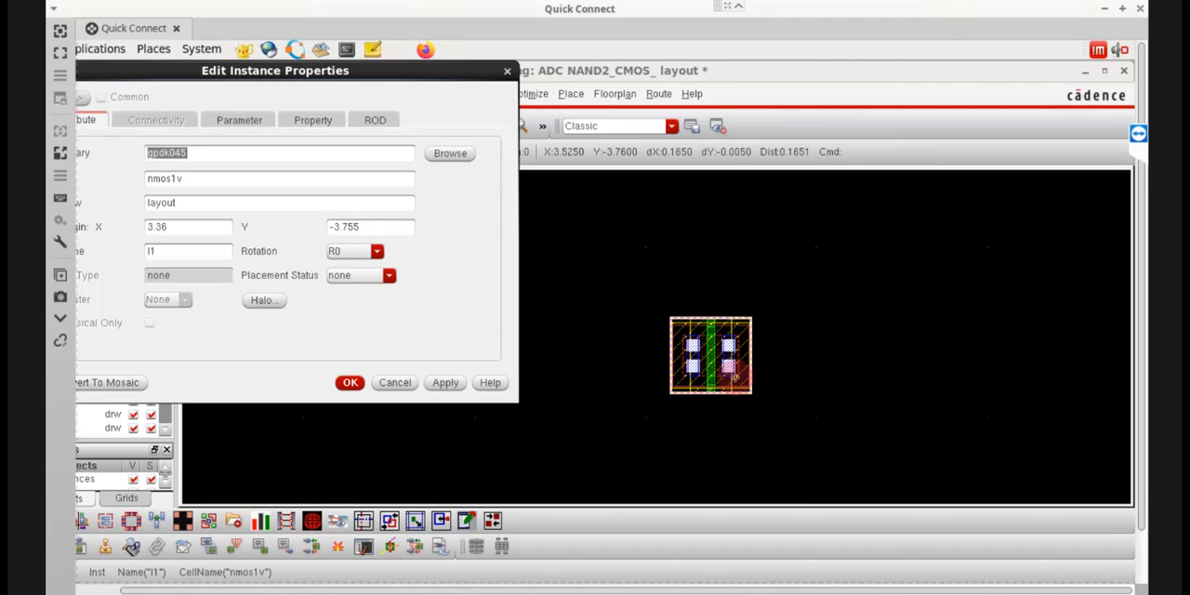
pyautogui.click(238, 122)
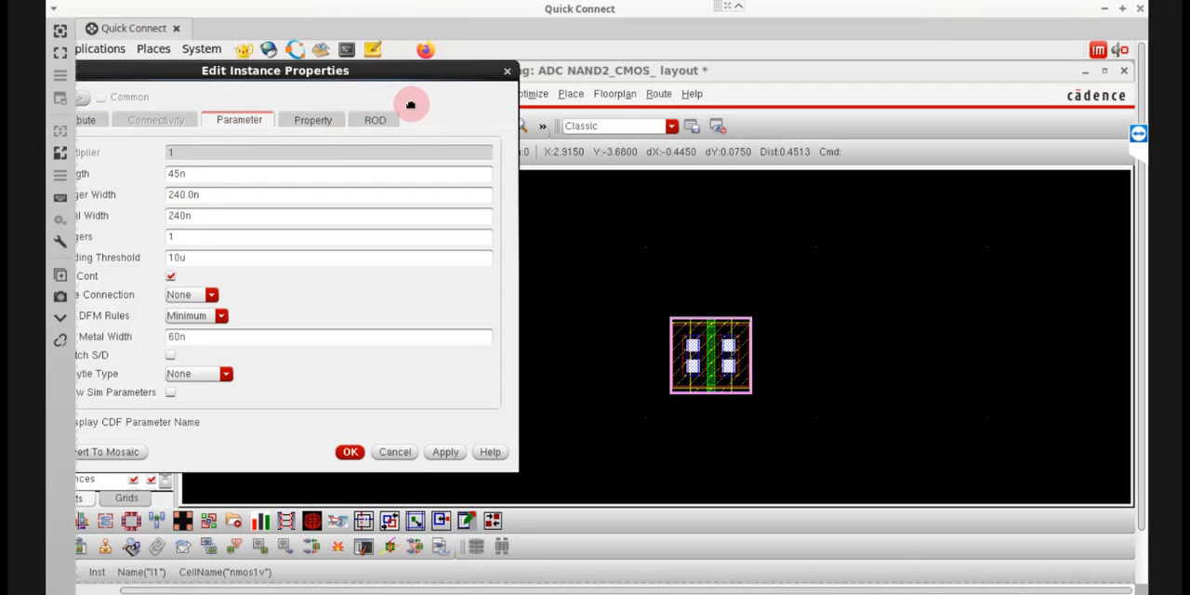
pyautogui.moveTo(508, 75); pyautogui.dragTo(508, 91)
pyautogui.moveTo(268, 86); pyautogui.dragTo(341, 82)
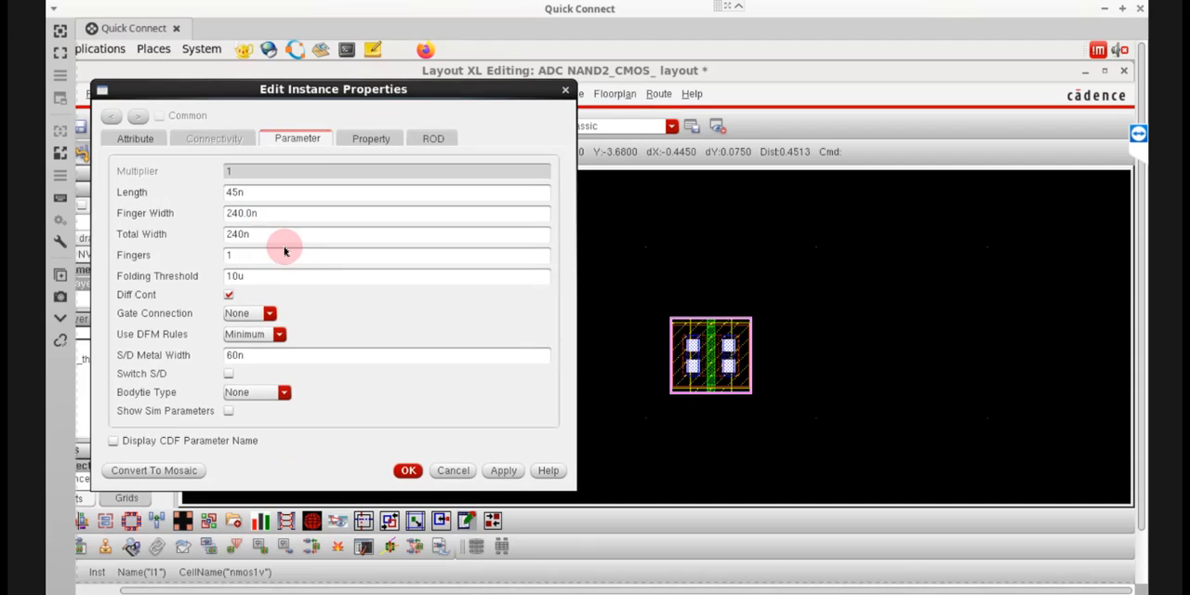
pyautogui.click(234, 257)
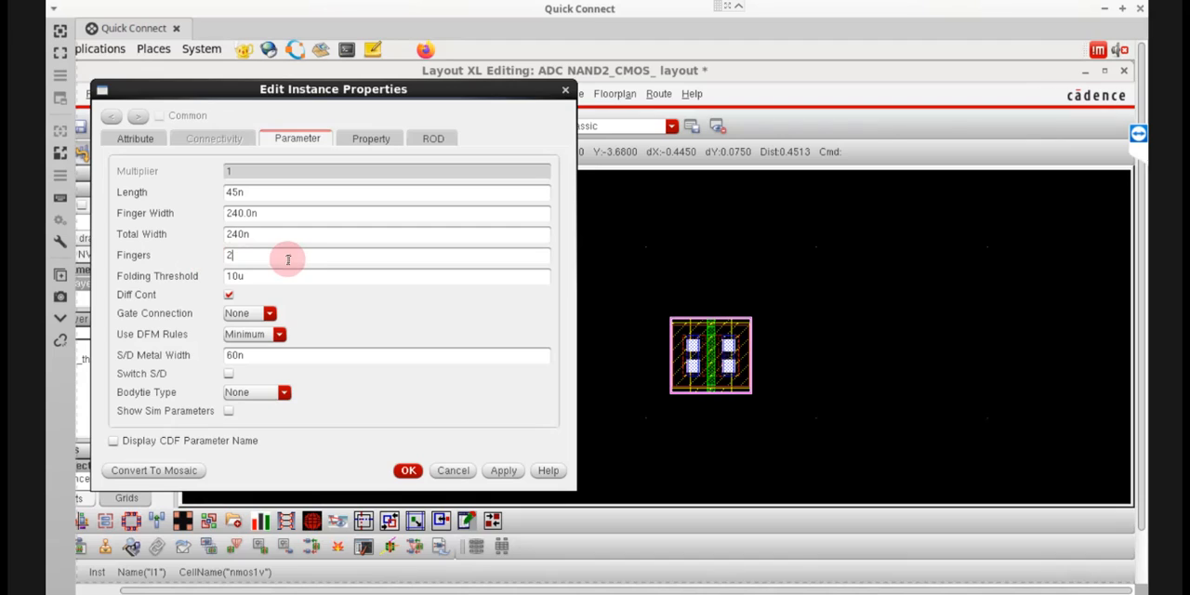
pyautogui.write('2')
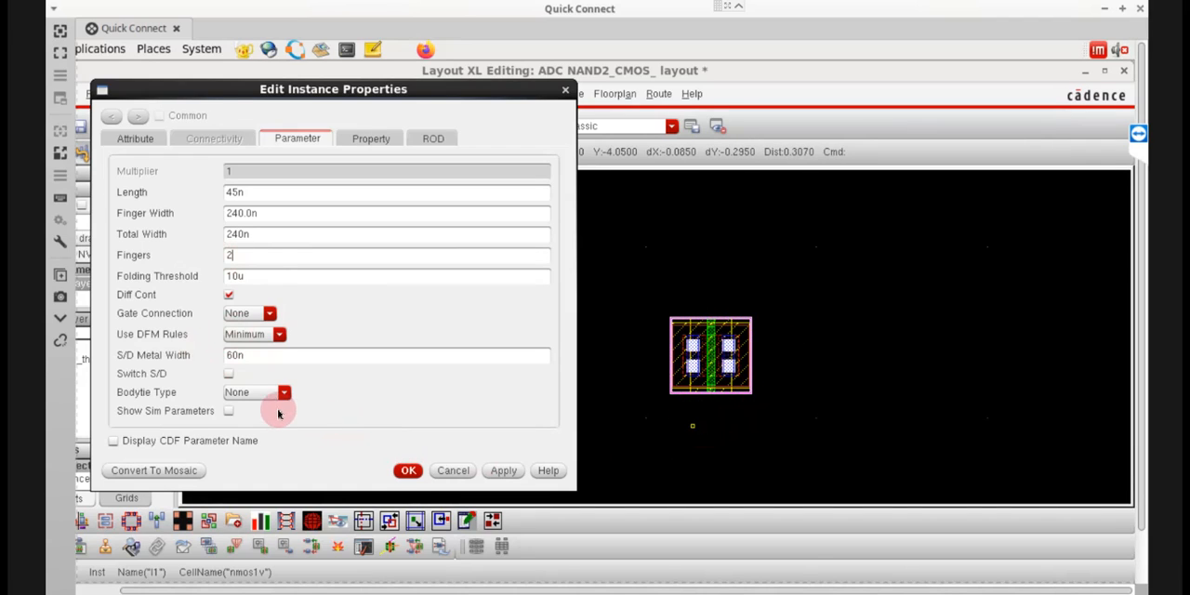
pyautogui.press('Tab')
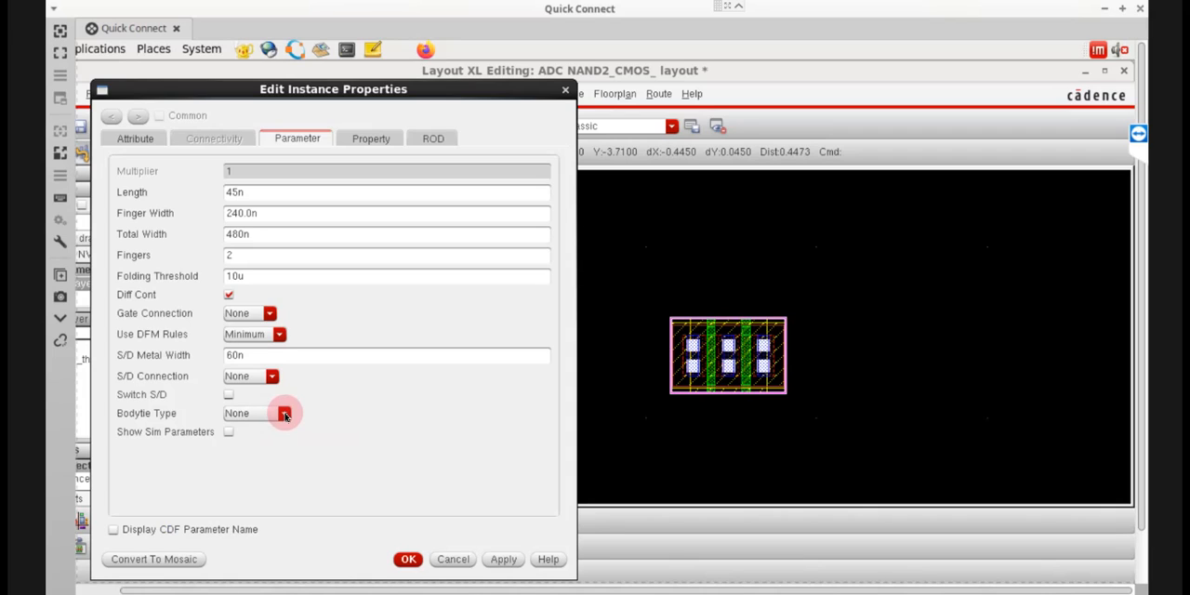
# Give the NMOS instance a Detached body tie with only the bottom tap enabled and confirm the properties.
pyautogui.click(284, 415)
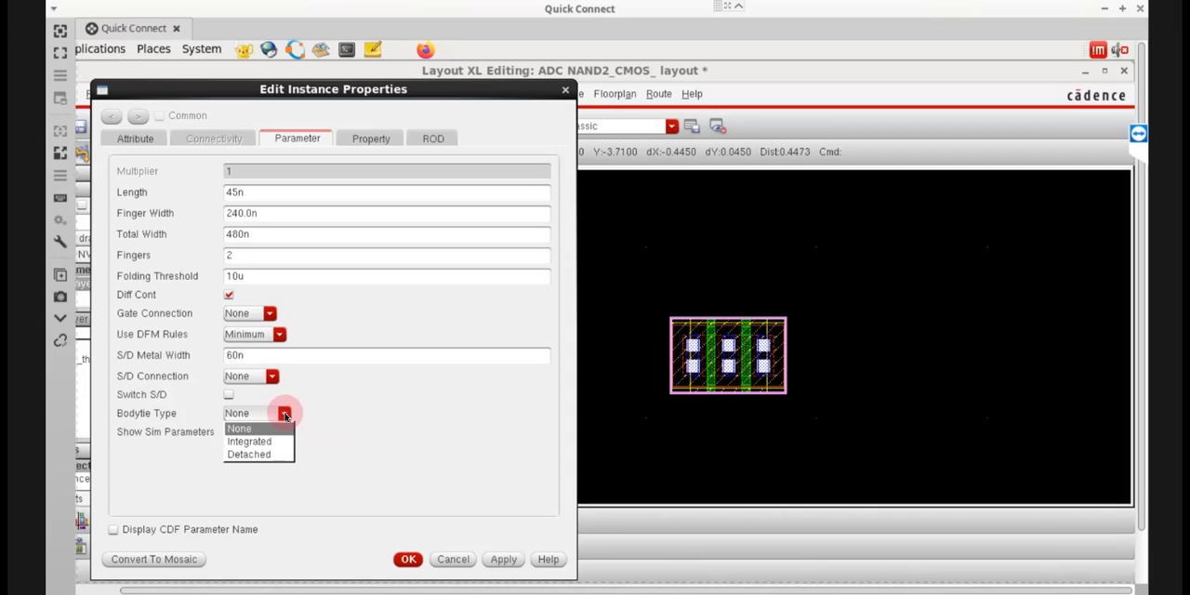
pyautogui.click(265, 459)
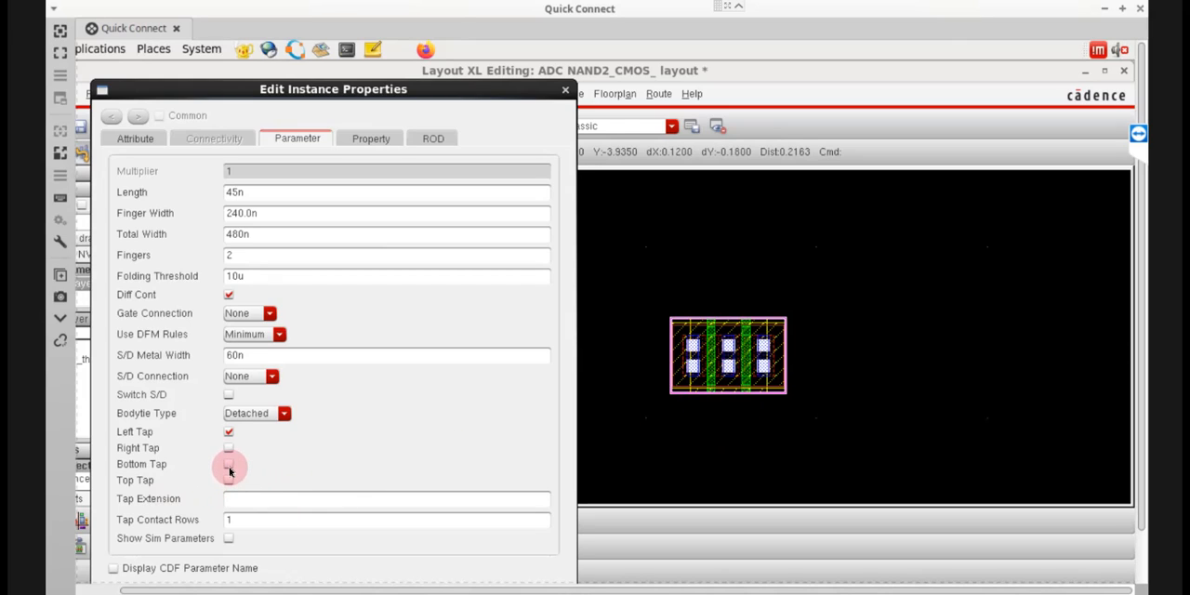
pyautogui.click(228, 465)
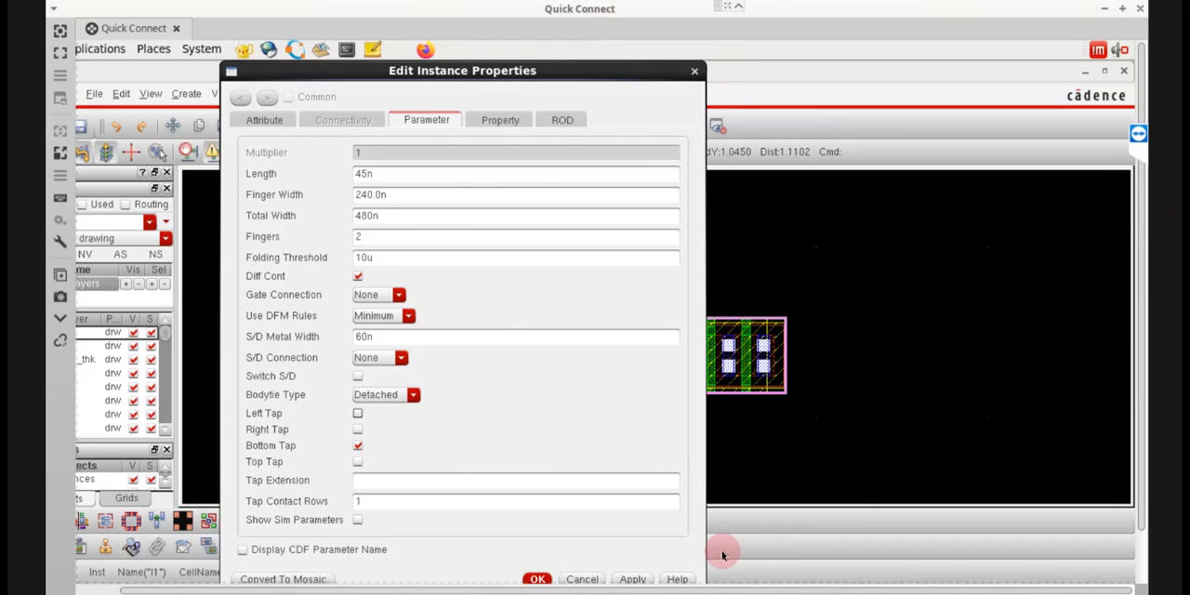
pyautogui.click(537, 578)
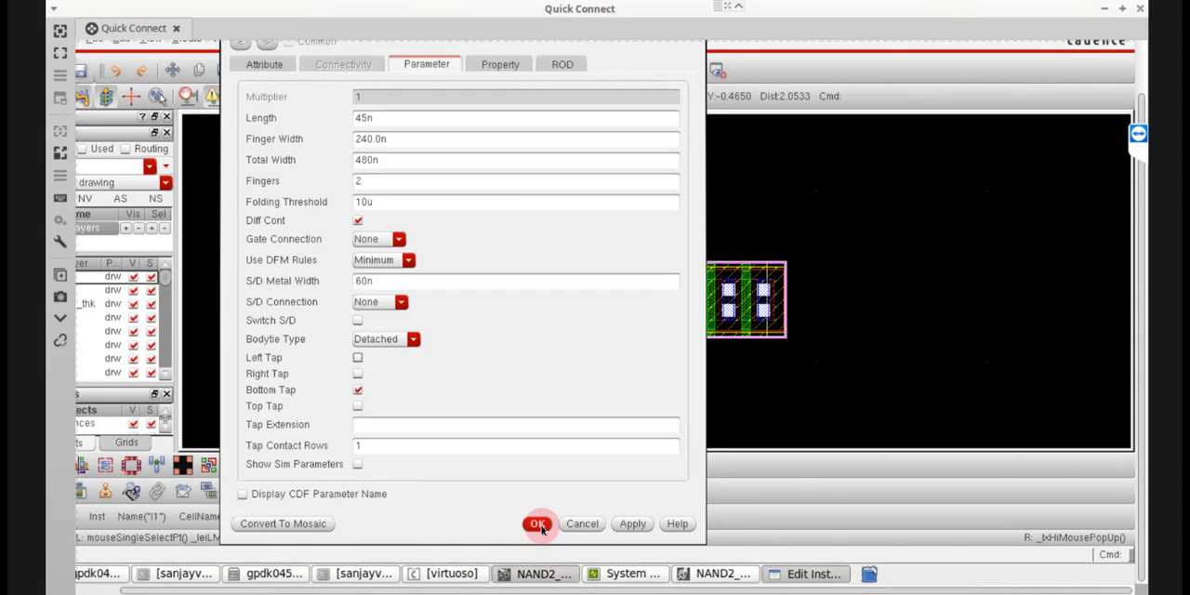
pyautogui.click(539, 527)
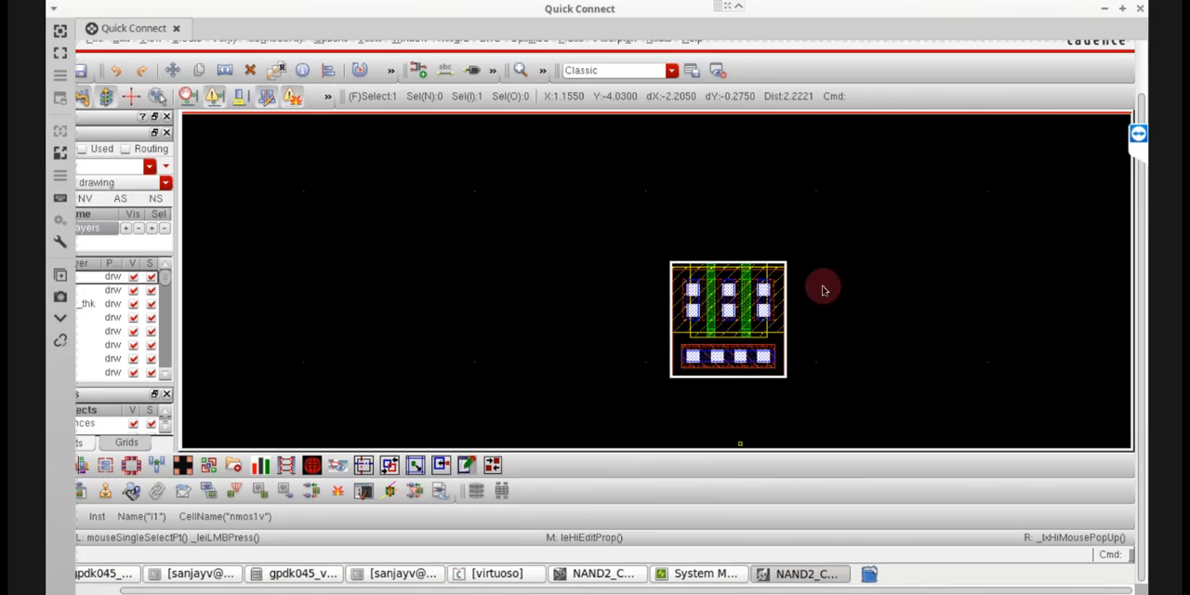
# Copy the two-finger NMOS instance, placing the copy slightly left of the original so that the two overlap.
pyautogui.click(847, 360)
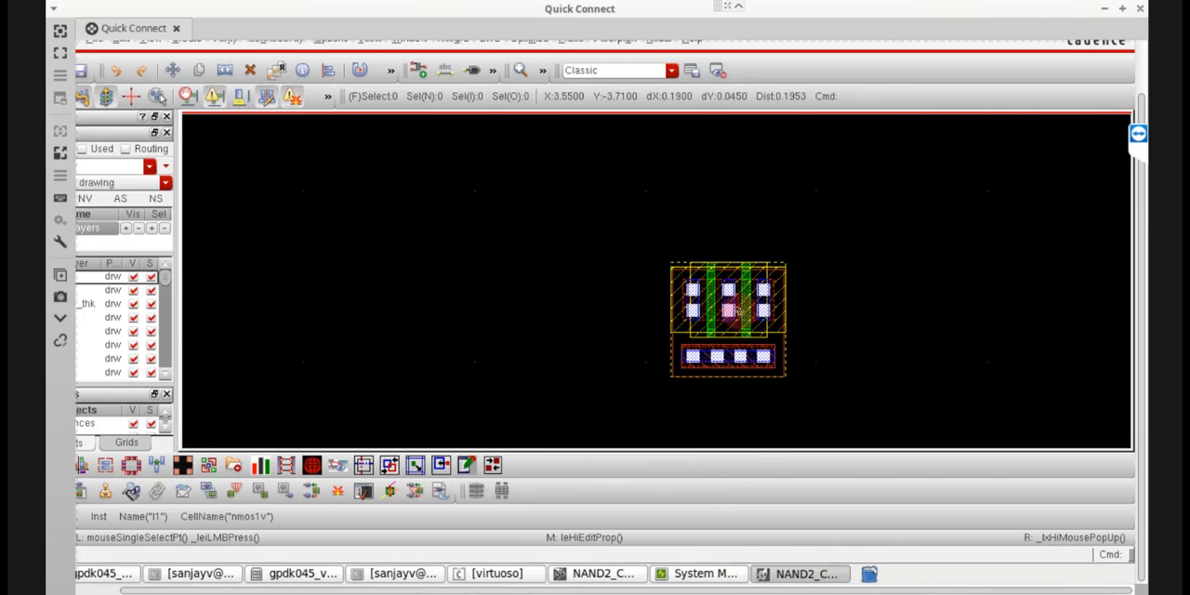
pyautogui.click(739, 310)
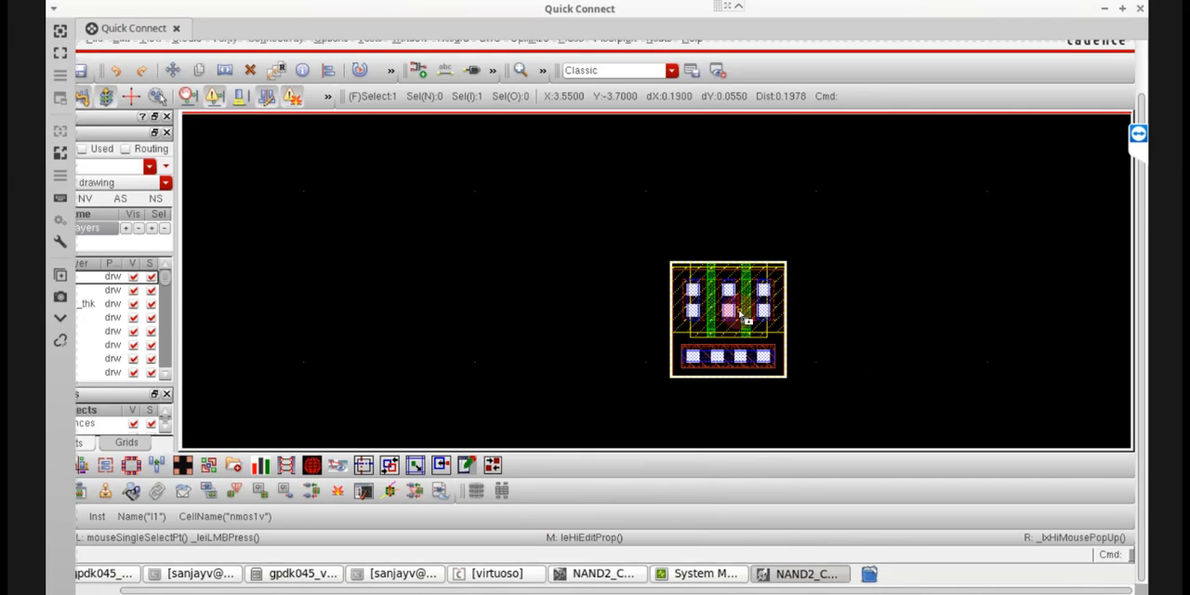
pyautogui.press('c')
pyautogui.click(732, 279)
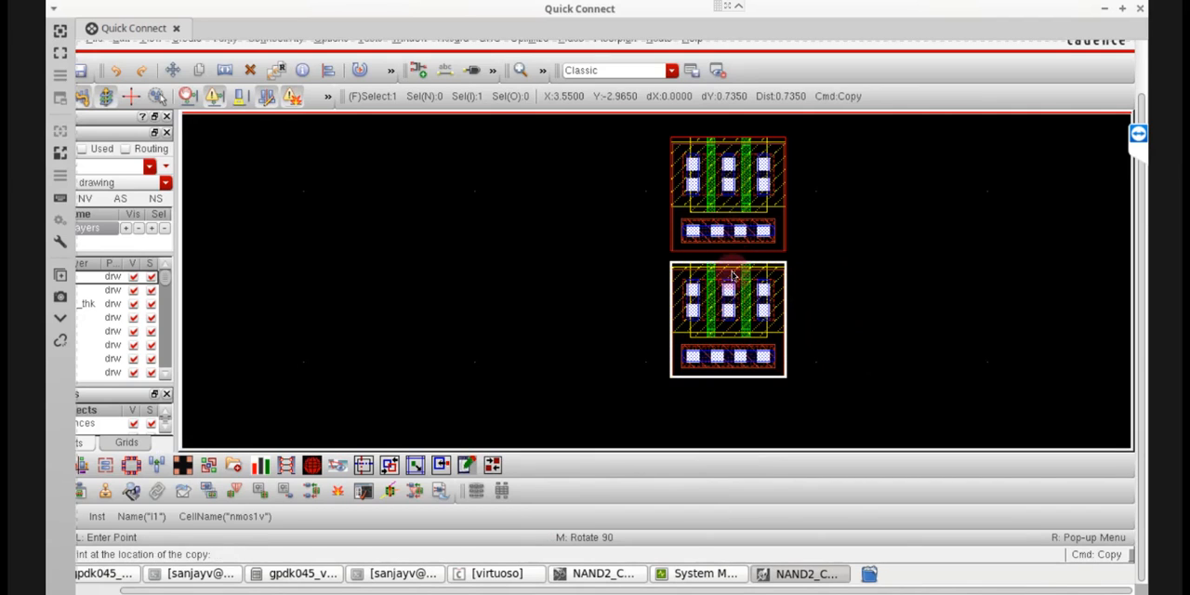
pyautogui.click(721, 182)
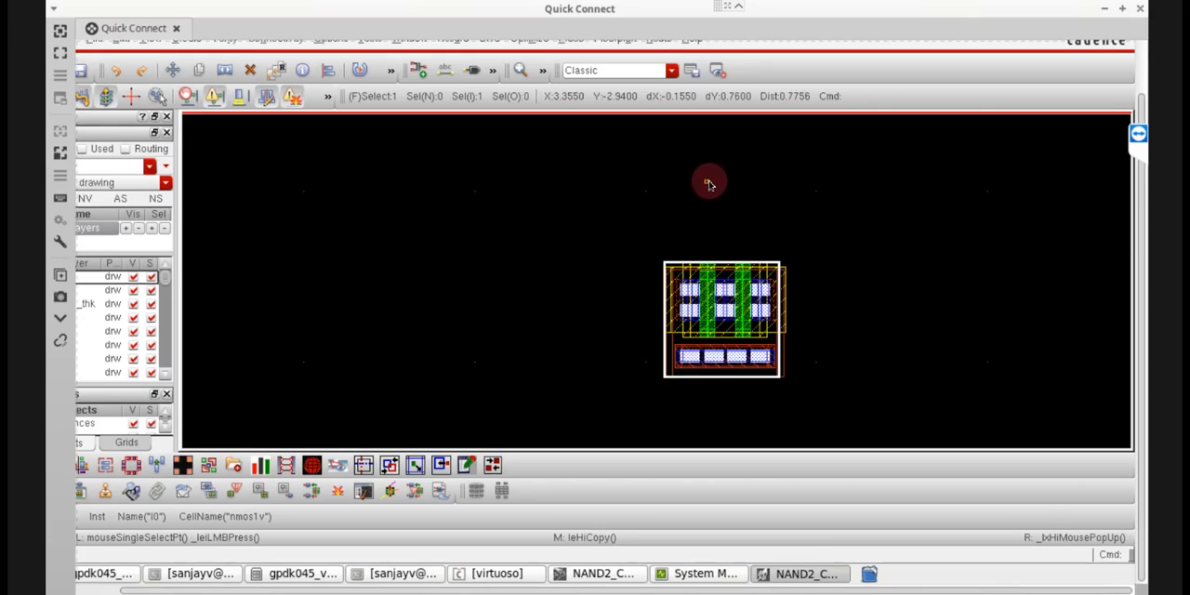
# Copy the NMOS instance straight up by about 0.995 and fit the whole layout in view.
pyautogui.click(727, 325)
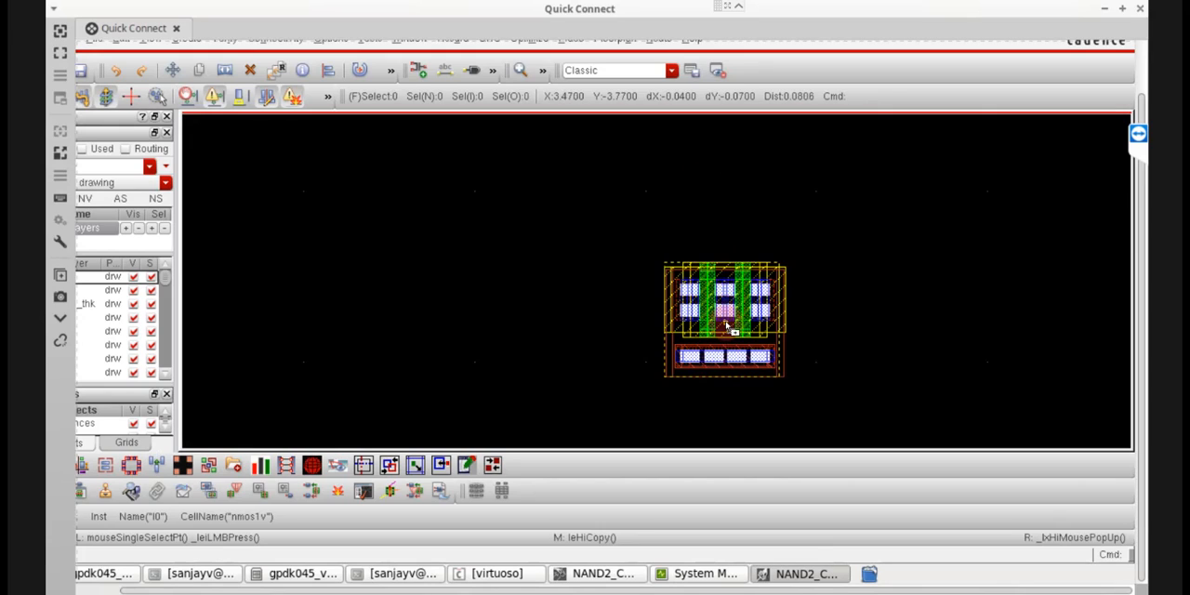
pyautogui.press('c')
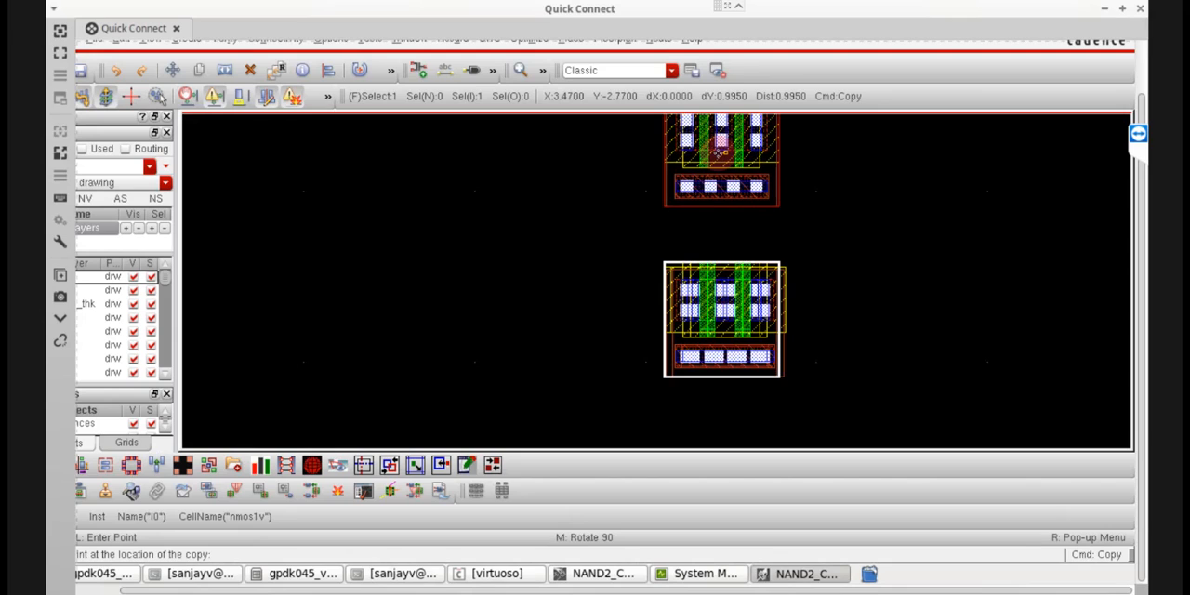
pyautogui.click(717, 148)
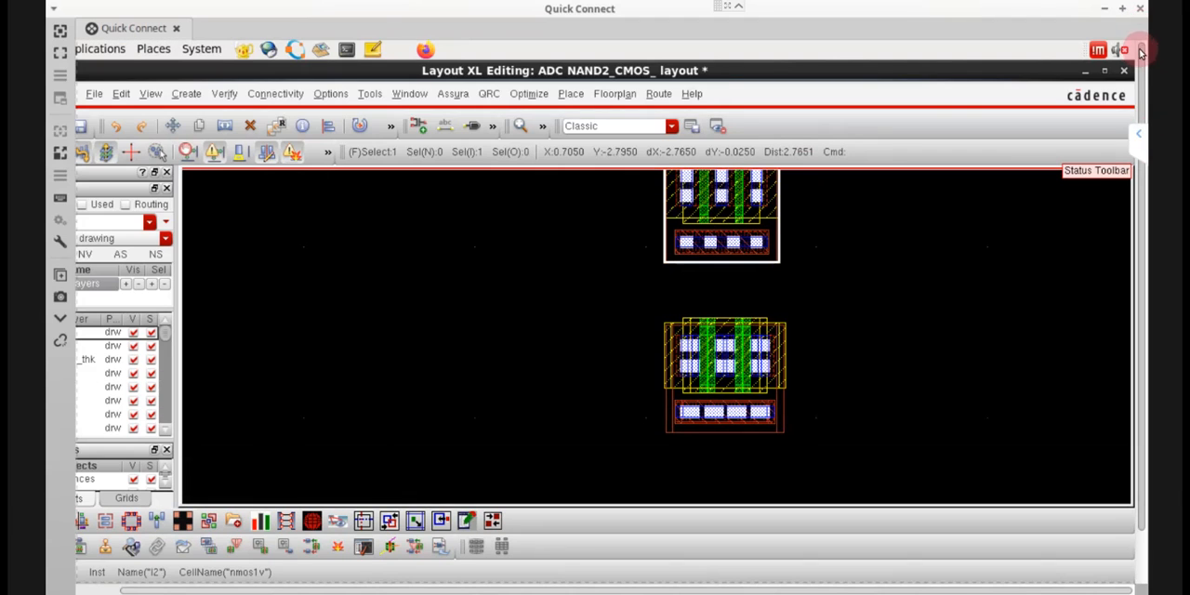
pyautogui.click(150, 94)
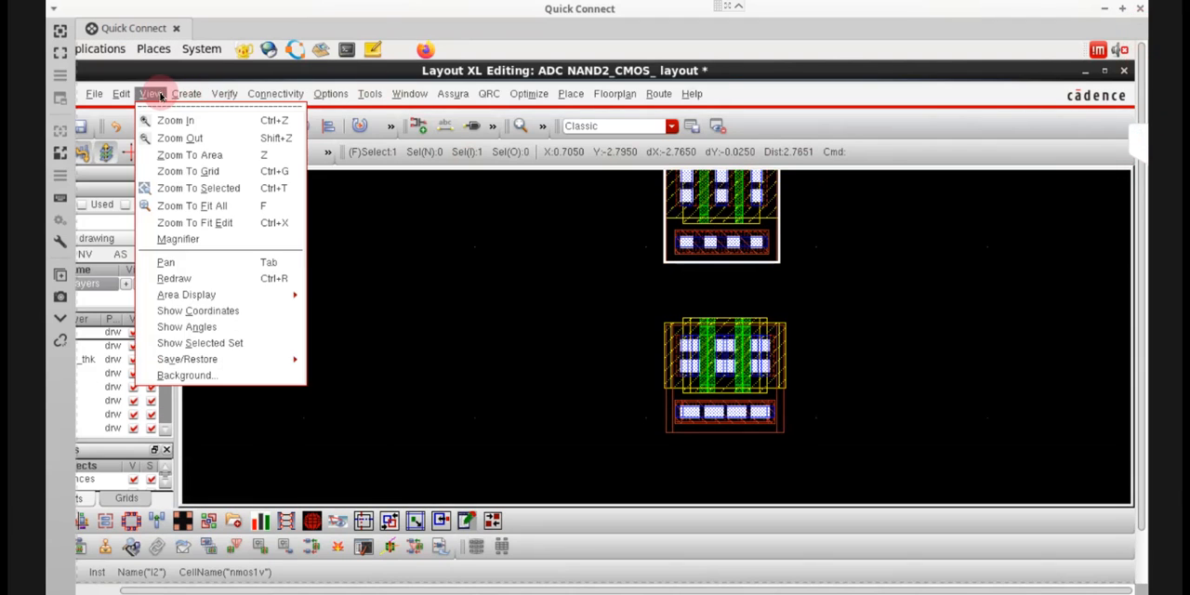
pyautogui.click(206, 210)
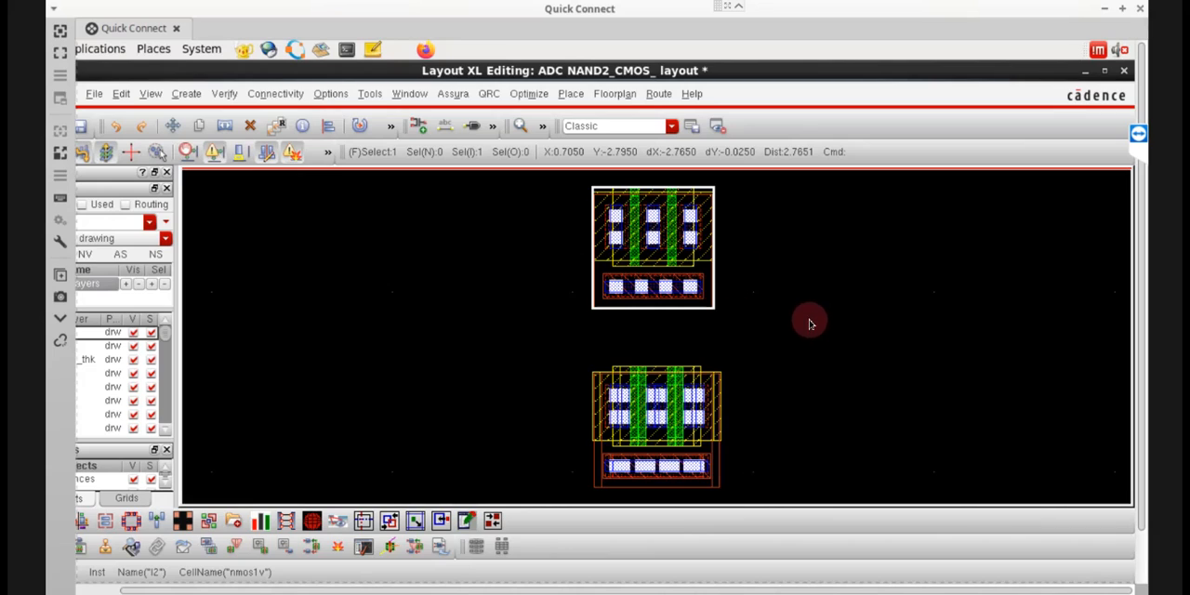
# Change the cell of the upper copied instance to pmos1v and confirm its properties.
pyautogui.hotkey('ctrl', 'd')
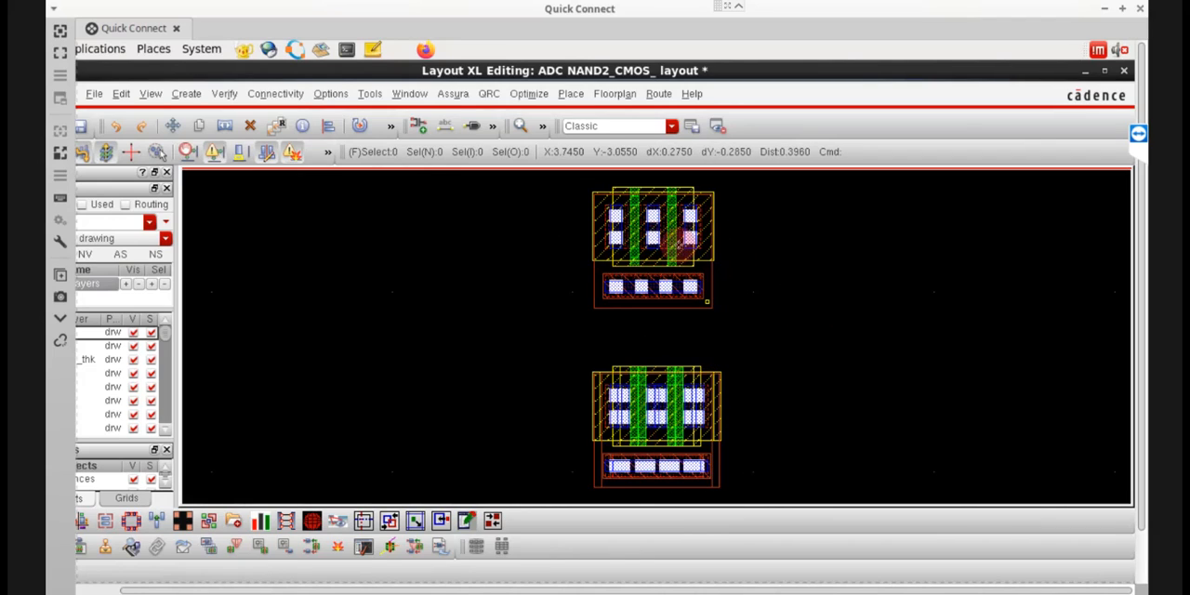
pyautogui.click(693, 272)
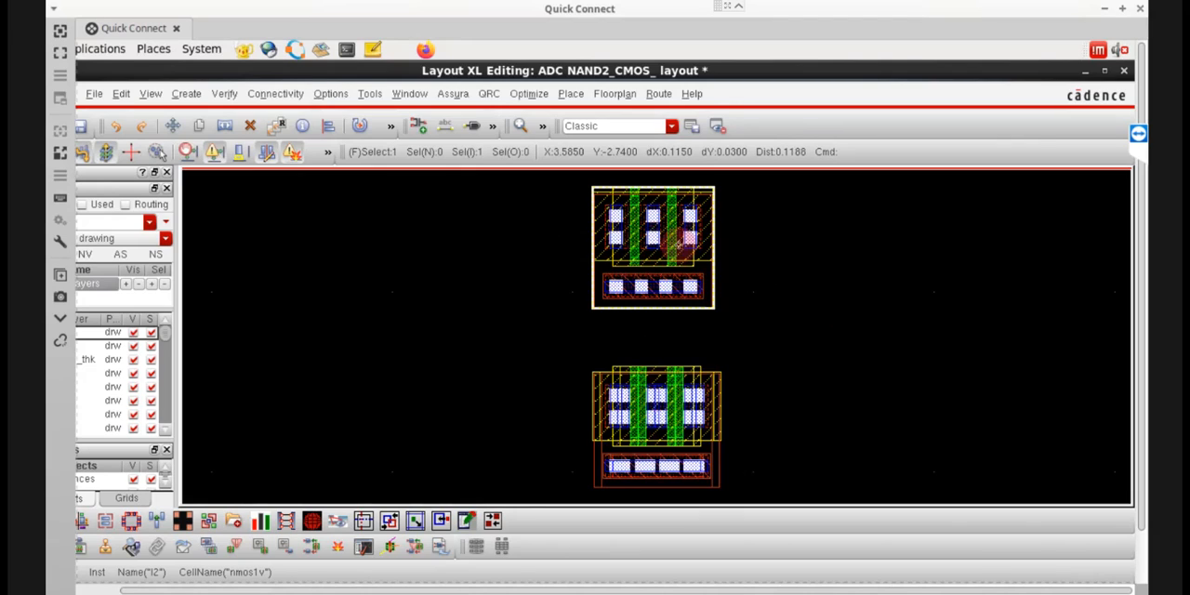
pyautogui.press('q')
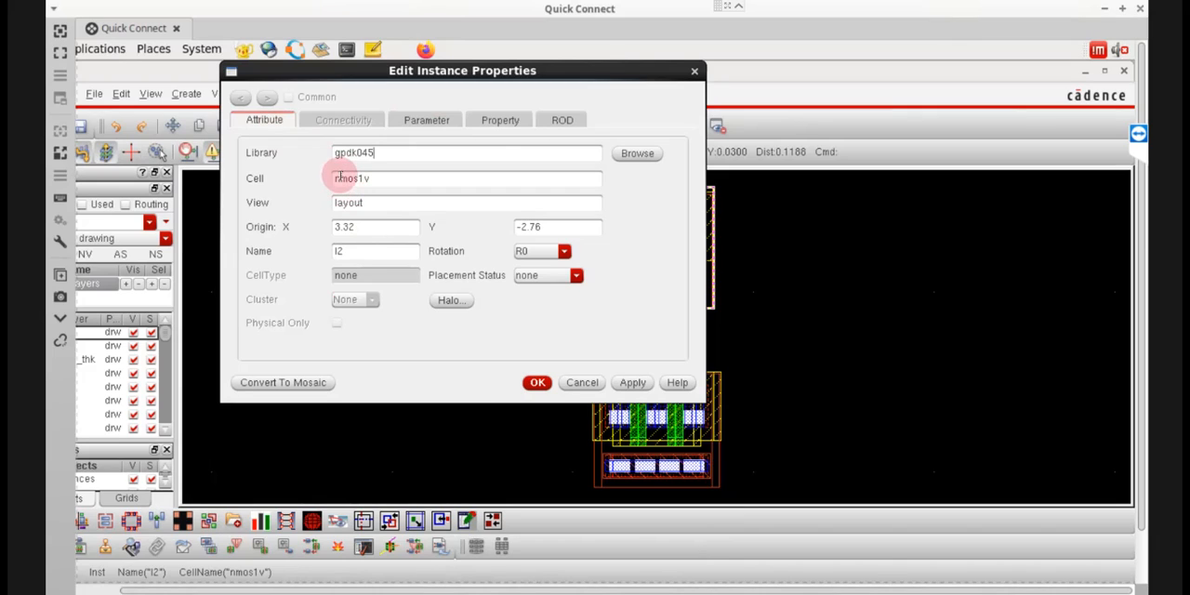
pyautogui.moveTo(332, 179); pyautogui.dragTo(352, 182)
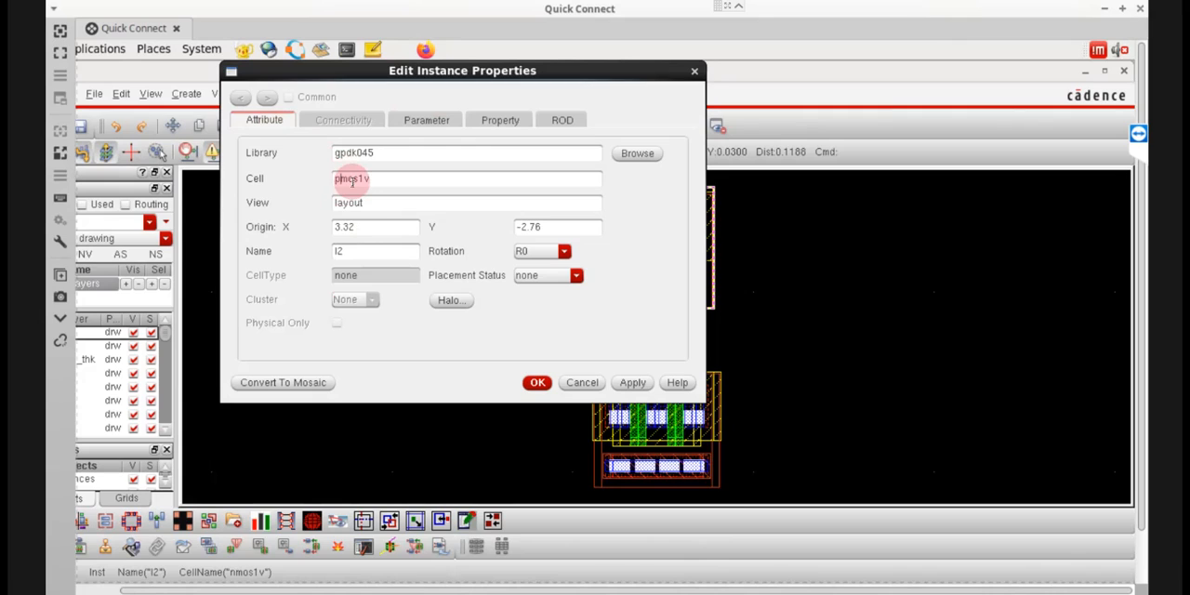
pyautogui.click(539, 383)
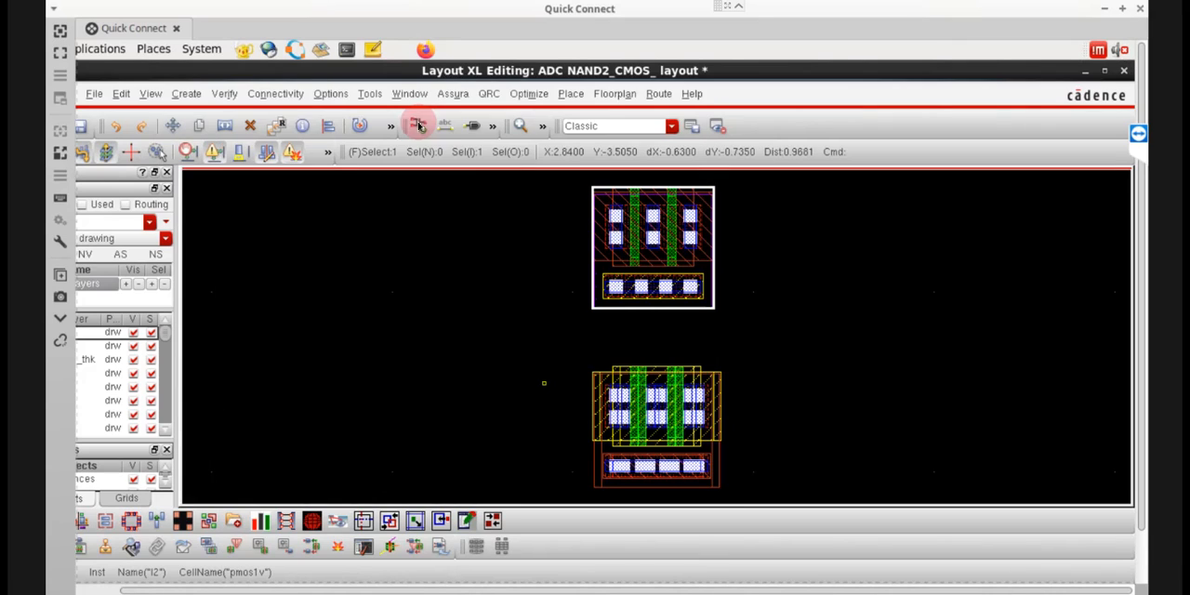
# Enable only the top tap instead of the bottom tap on the pmos1v instance, then fit the layout in view.
pyautogui.hotkey('ctrl', 'd')
pyautogui.click(703, 244)
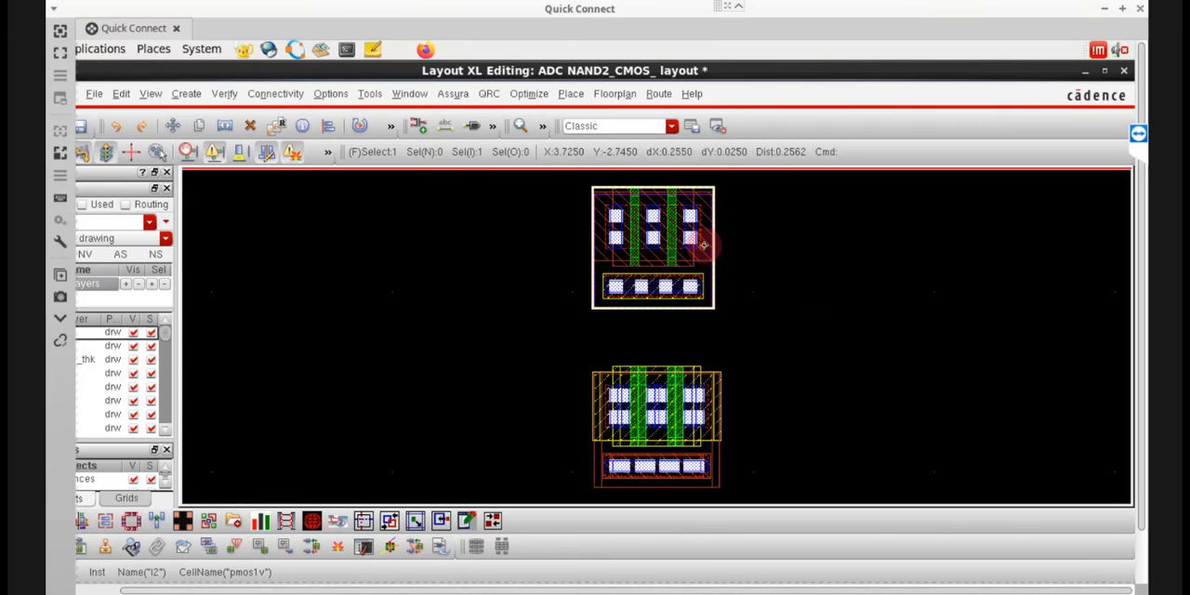
pyautogui.press('q')
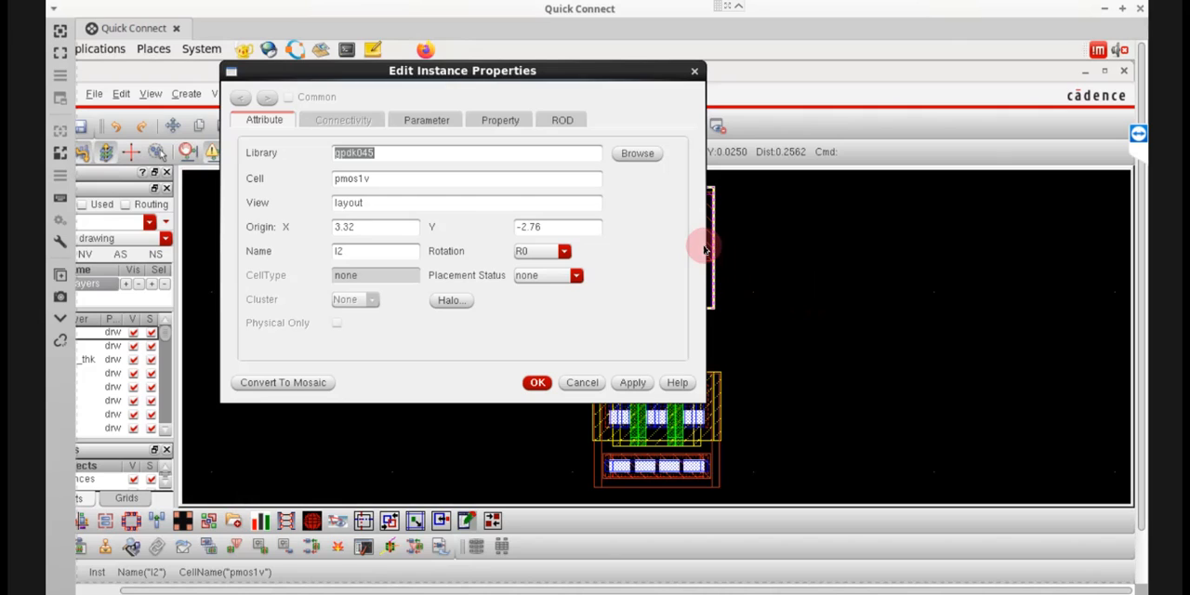
pyautogui.click(428, 122)
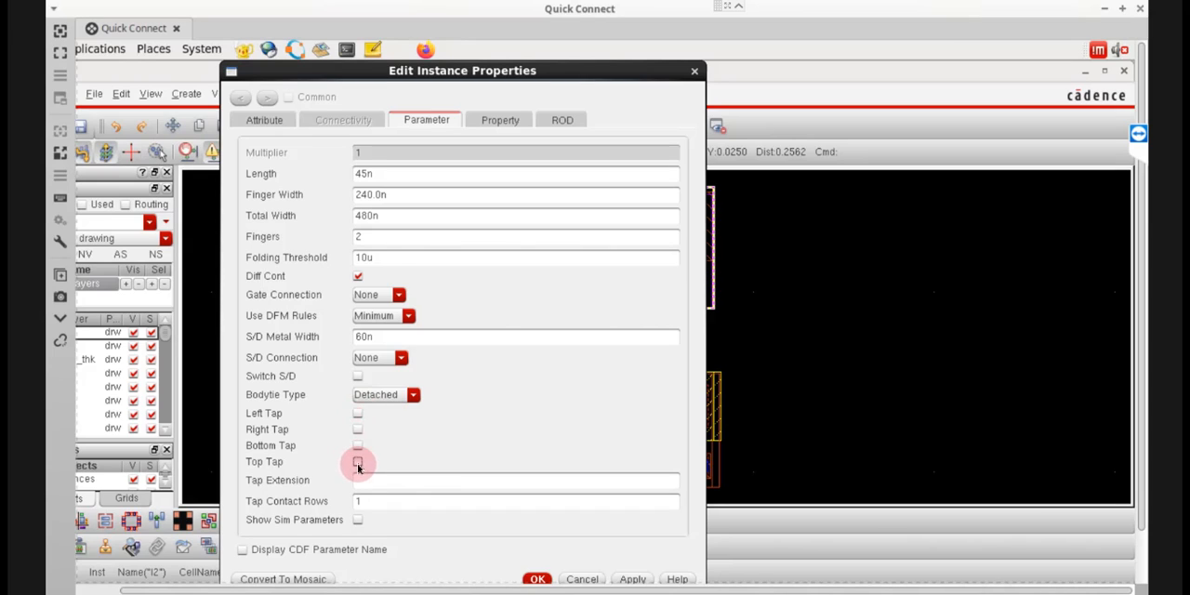
pyautogui.click(537, 579)
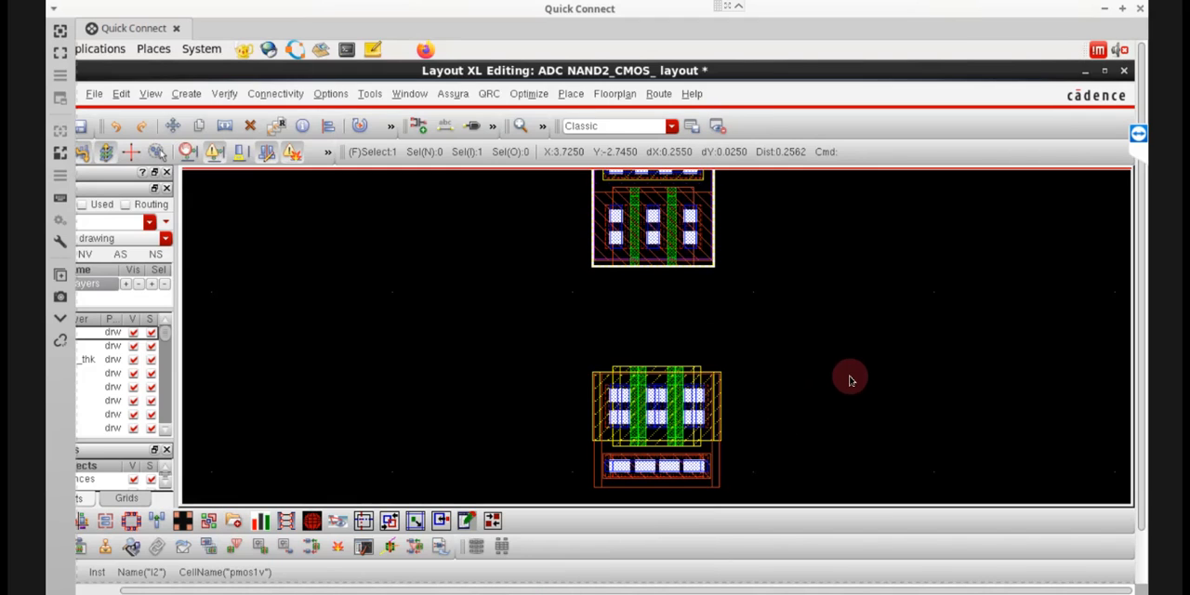
pyautogui.click(844, 374)
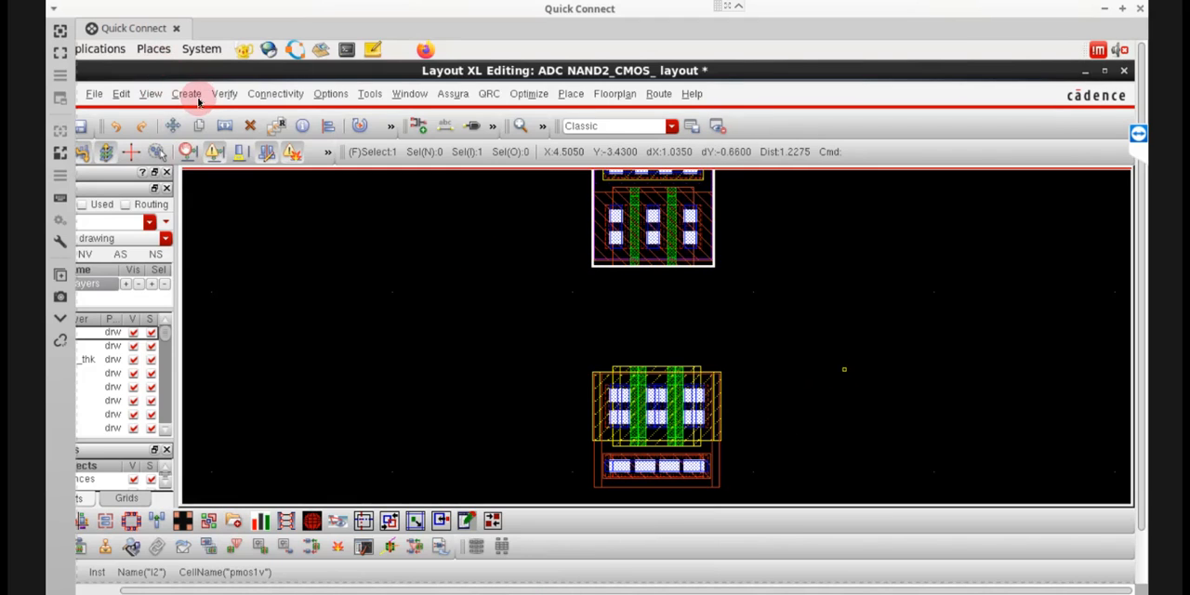
pyautogui.click(151, 94)
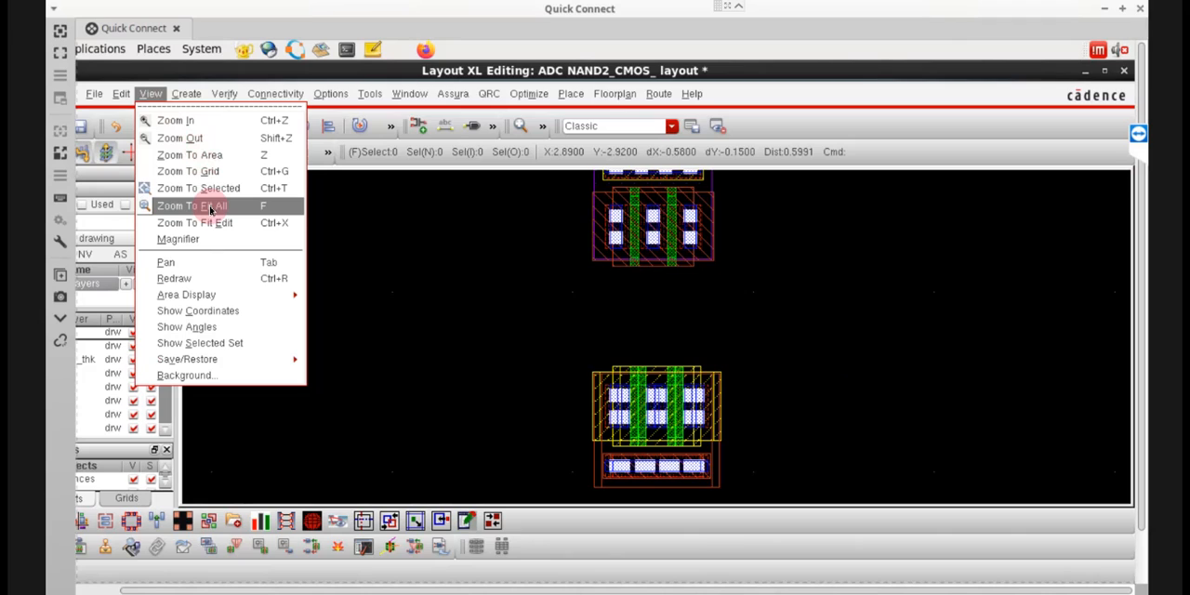
pyautogui.click(211, 206)
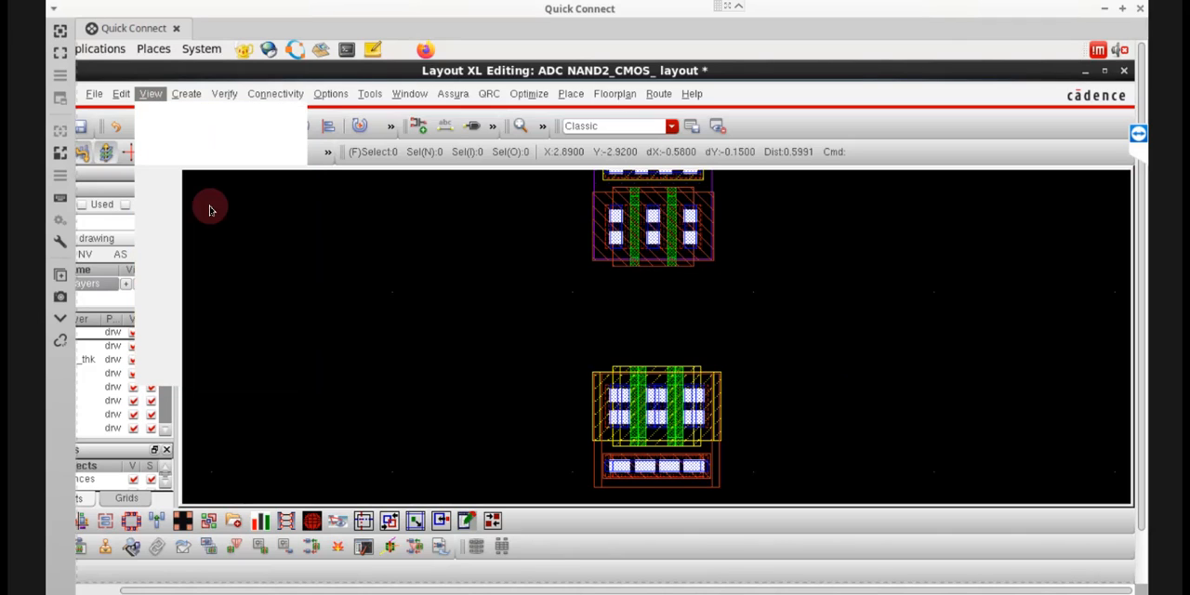
# Review the parameters of the lower NMOS instance and close its properties.
pyautogui.click(673, 436)
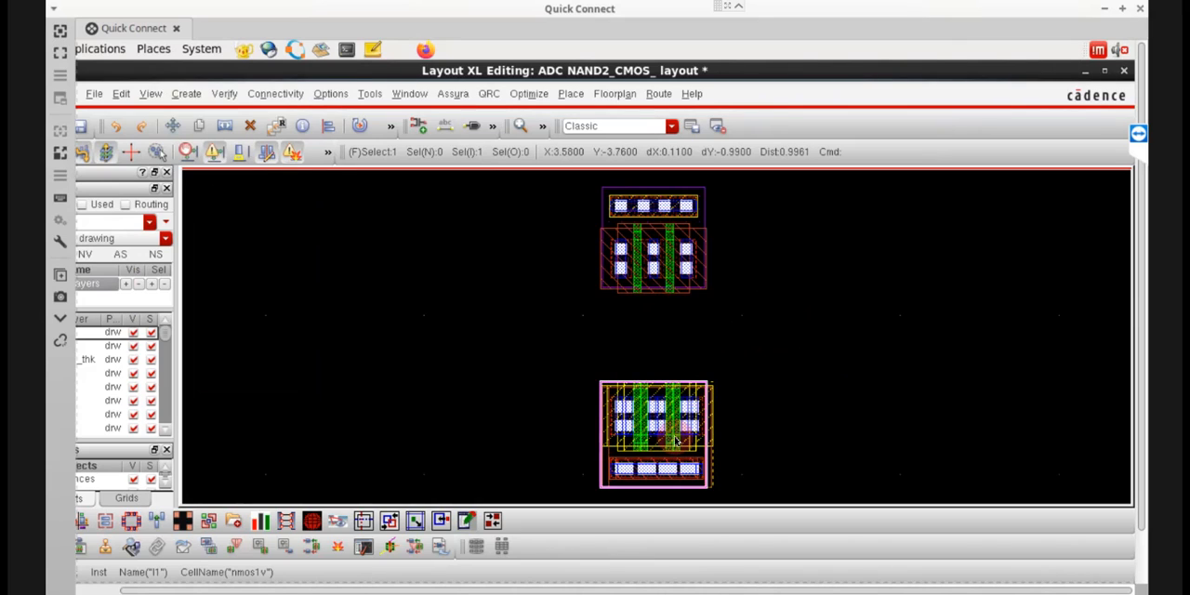
pyautogui.press('q')
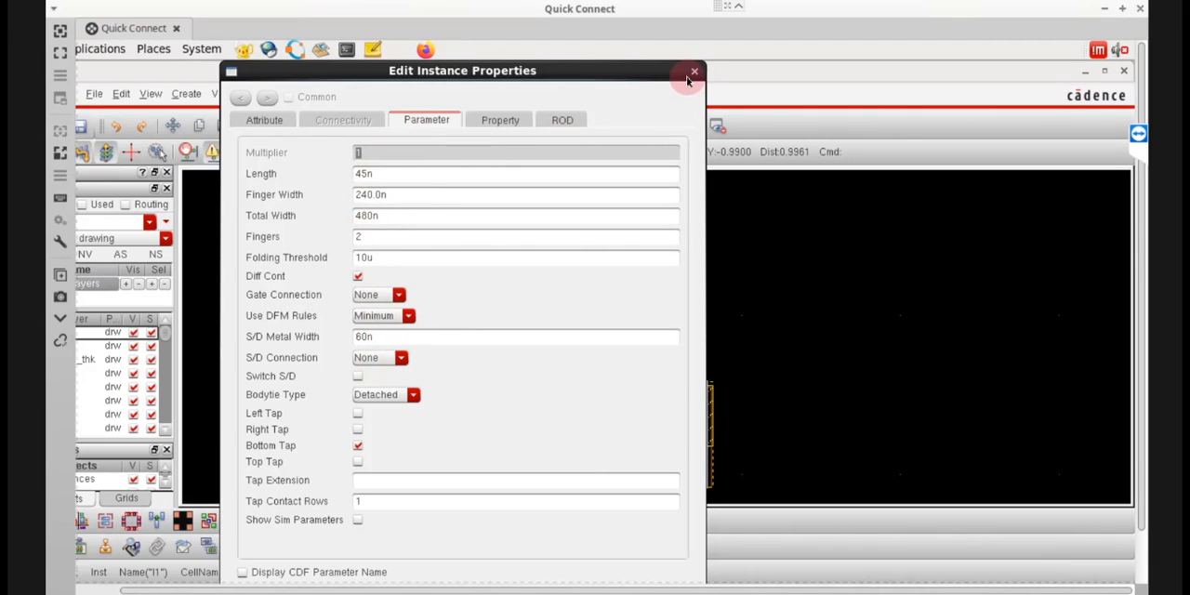
pyautogui.click(804, 337)
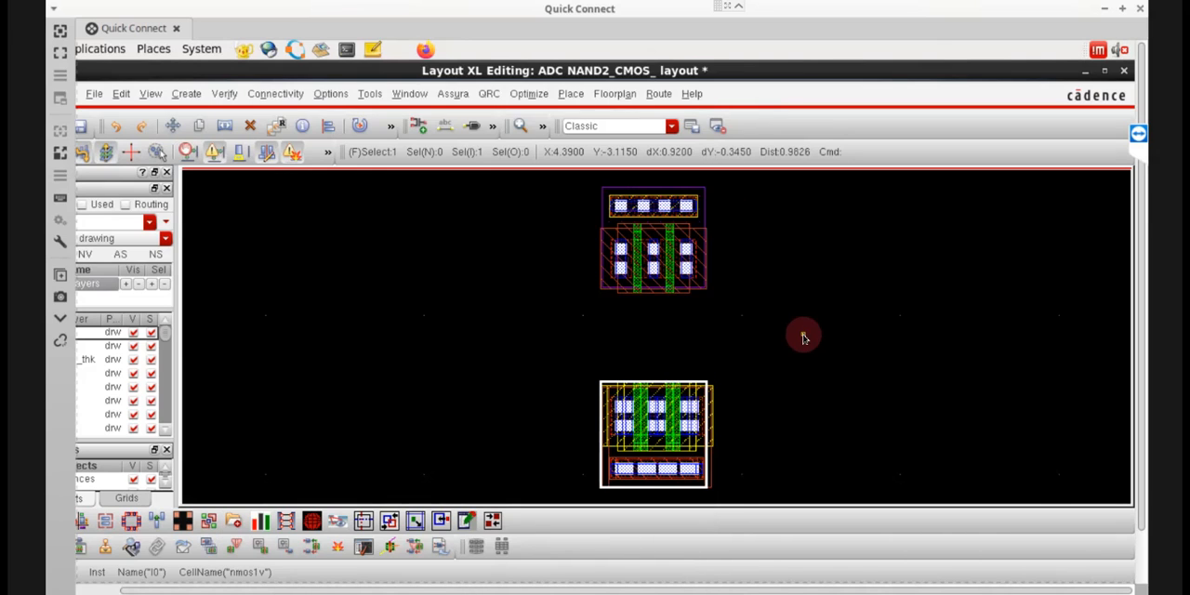
# Move the overlapping duplicate NMOS instance out to the right of the other one and delete it.
pyautogui.hotkey('ctrl', 'd')
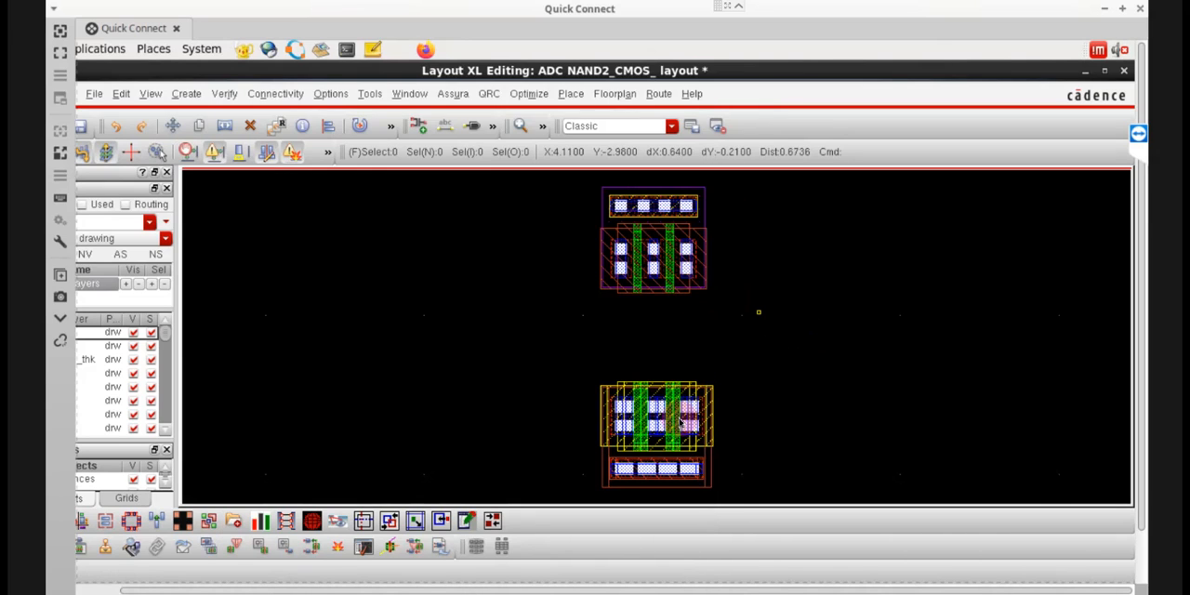
pyautogui.click(810, 419)
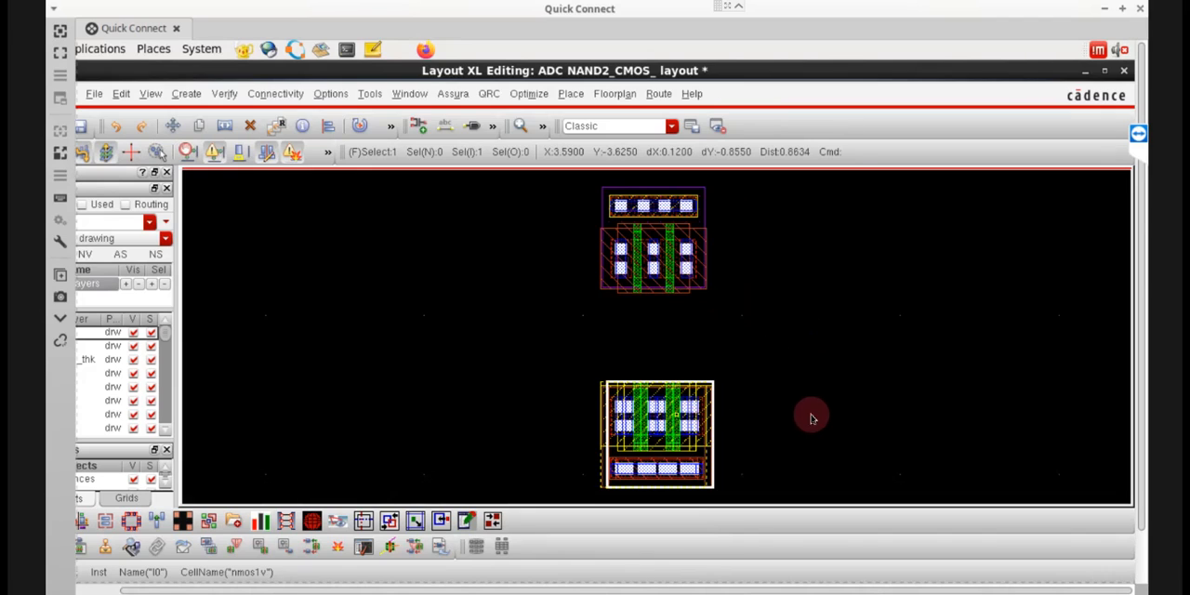
pyautogui.moveTo(676, 415); pyautogui.dragTo(810, 414)
pyautogui.press('Escape')
pyautogui.click(811, 414)
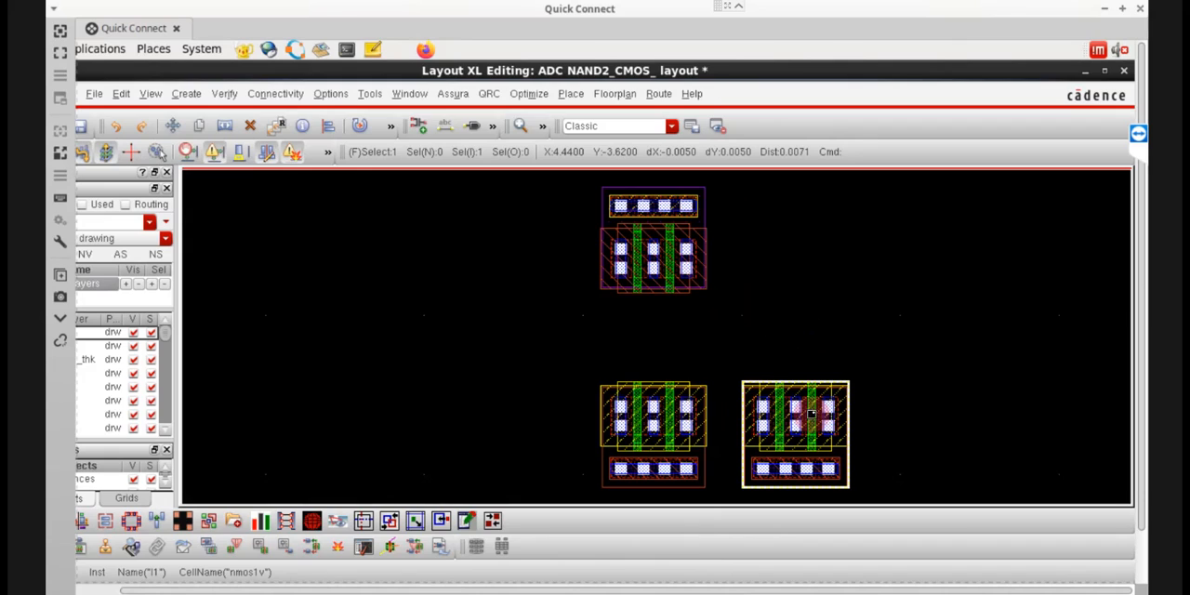
pyautogui.press('Delete')
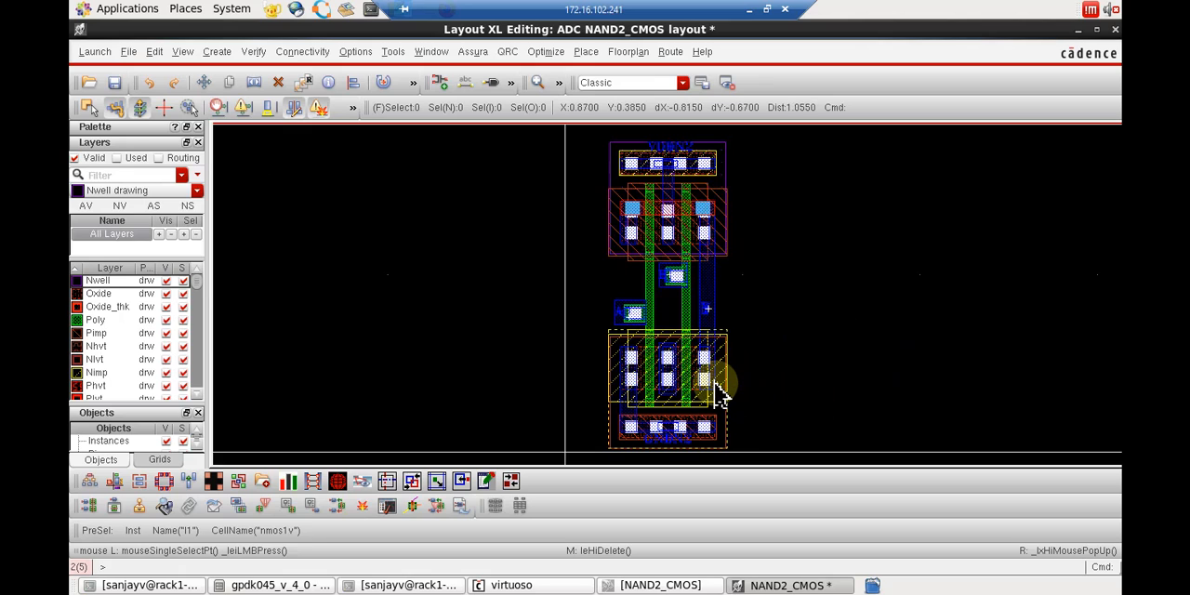
# Copy the NMOS instance of the routed NAND2_CMOS layout into the empty area to its right, at origin X 1.56, Y 0.35.
pyautogui.press('c')
pyautogui.click(719, 395)
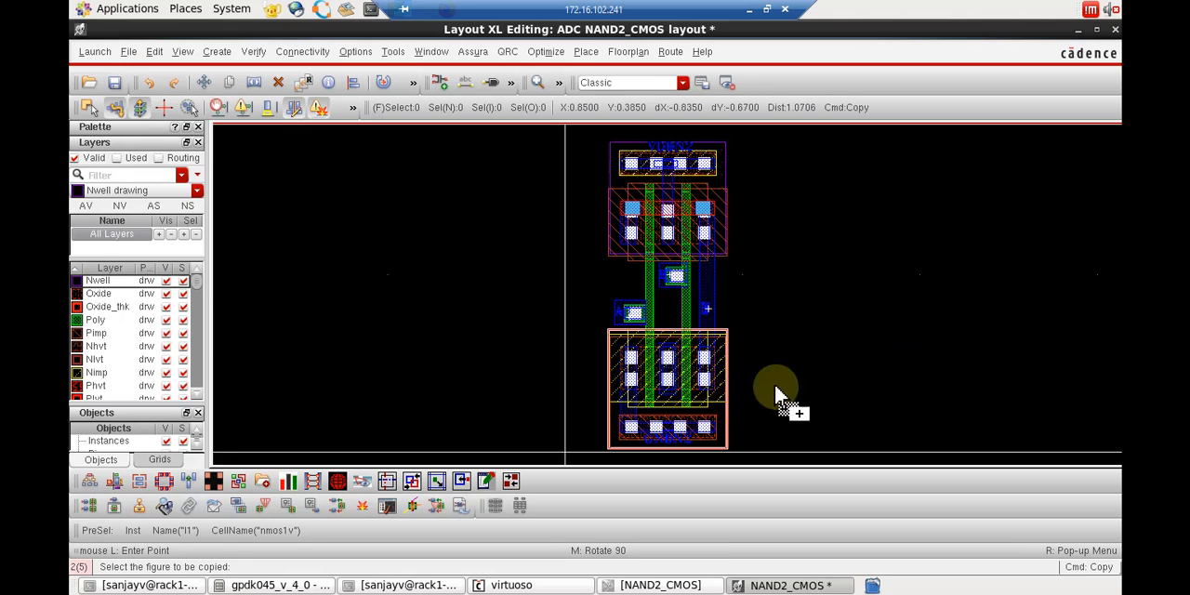
pyautogui.click(911, 390)
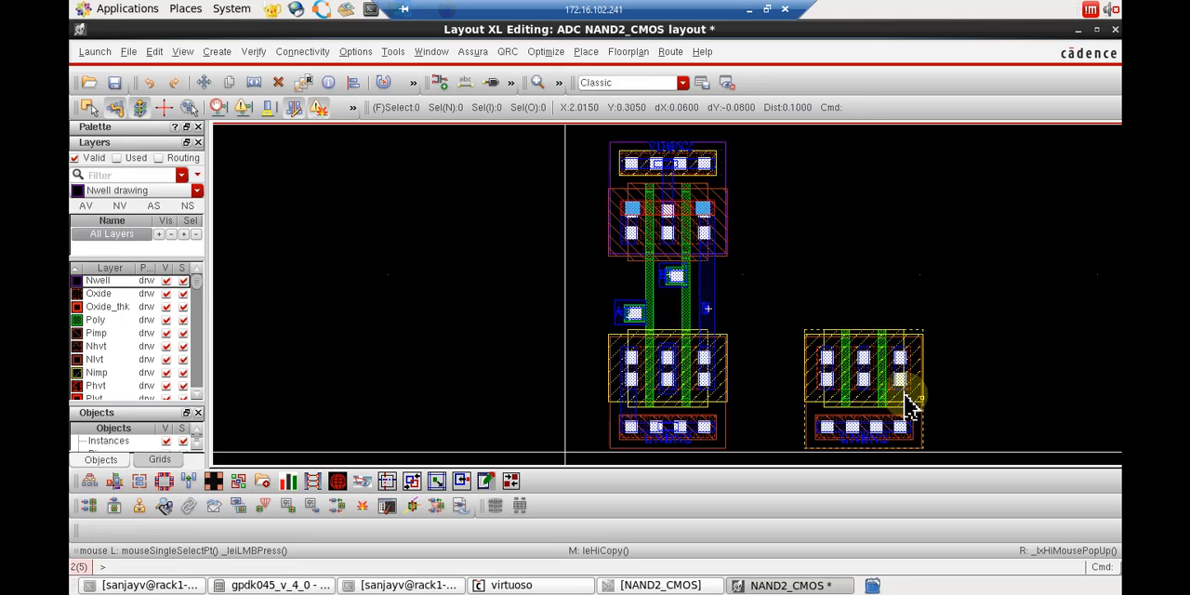
# Review the attributes and parameters of the copied NMOS instance, leaving only its bottom tap enabled, and close its properties.
pyautogui.press('q')
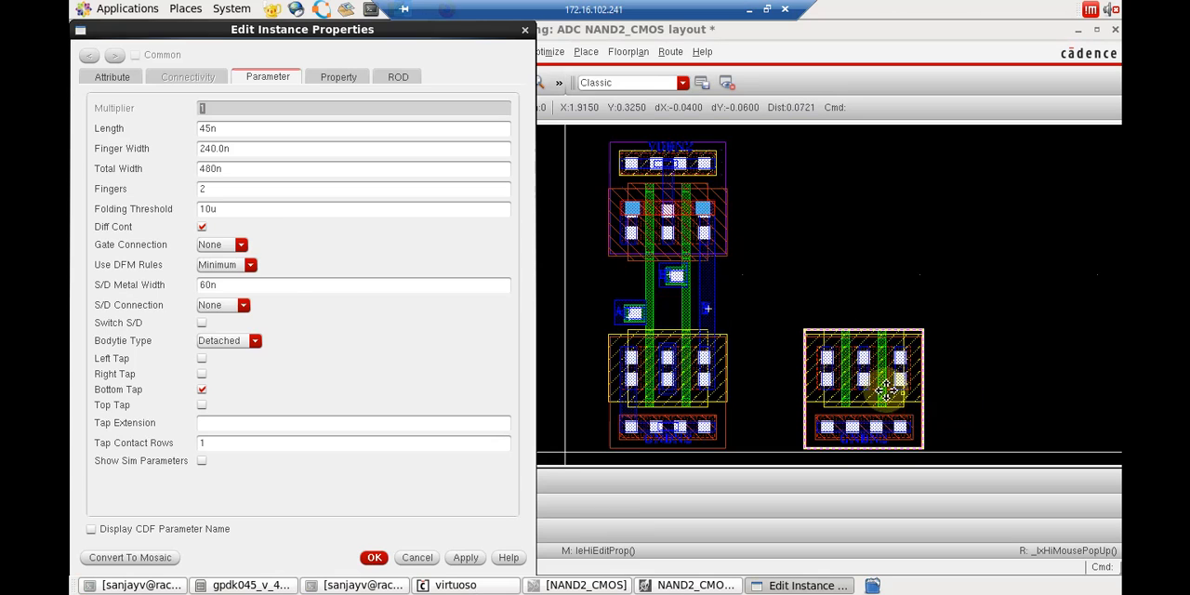
pyautogui.click(114, 78)
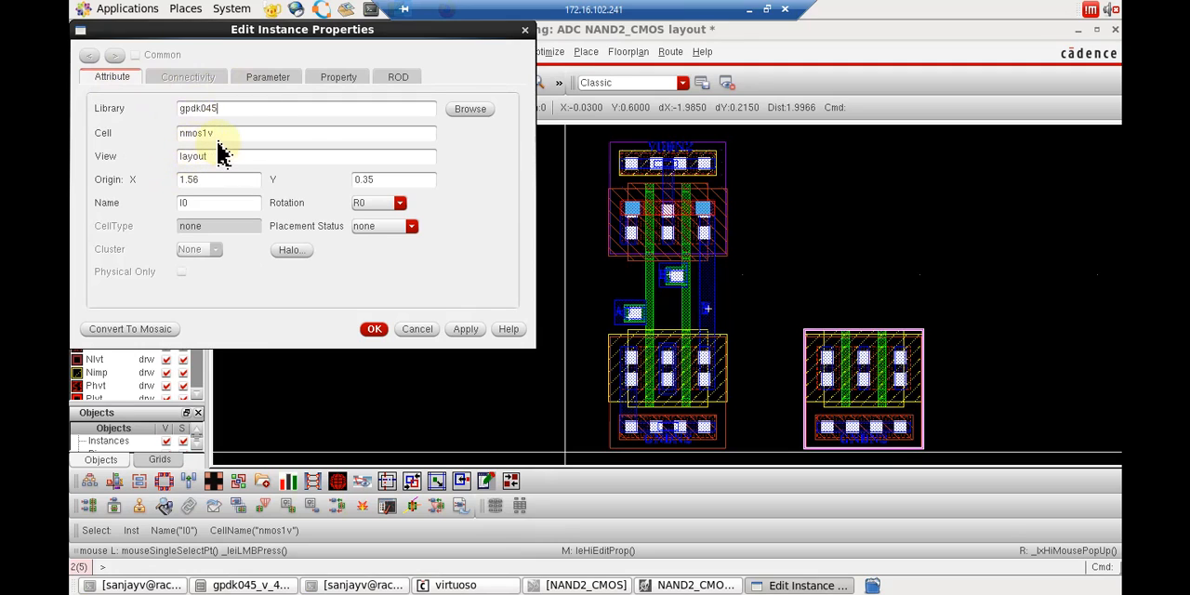
pyautogui.click(267, 78)
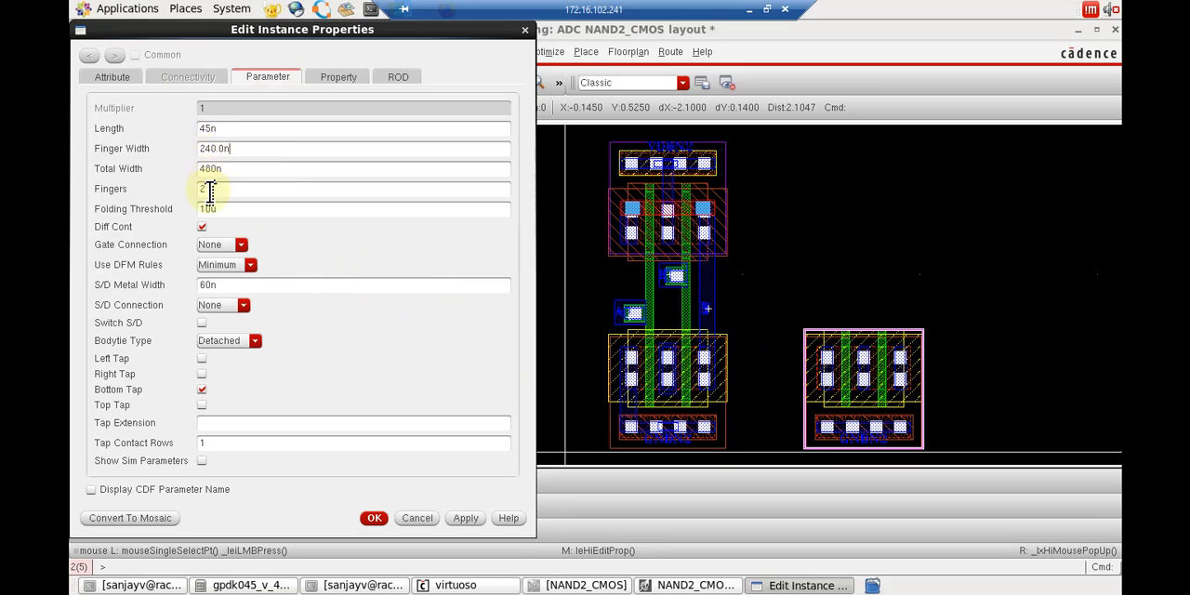
pyautogui.click(236, 151)
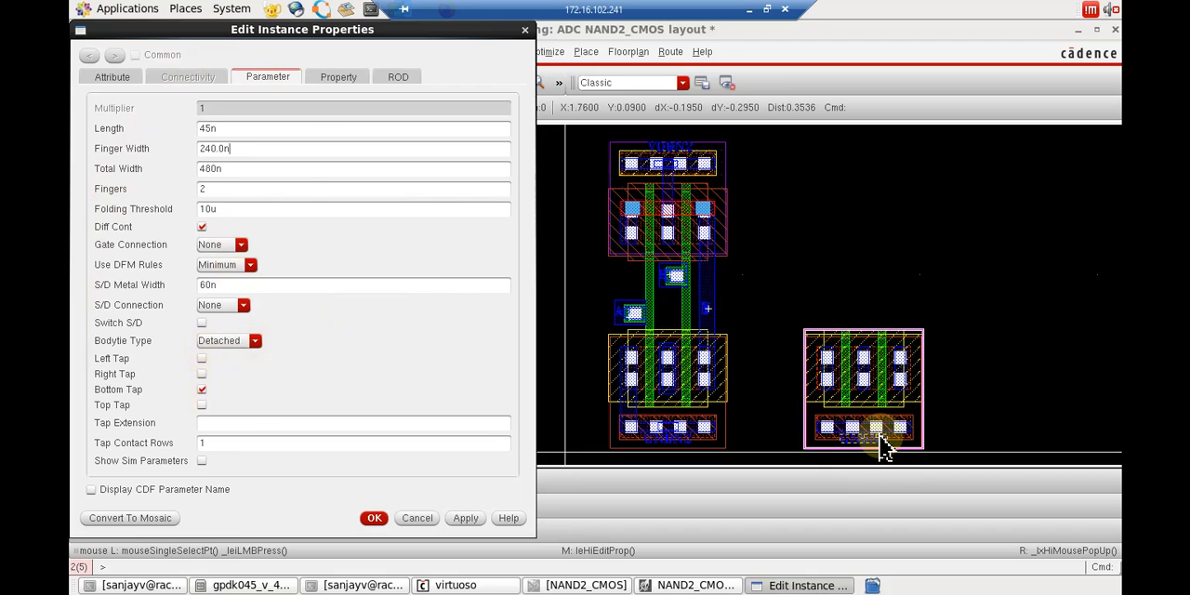
pyautogui.click(202, 359)
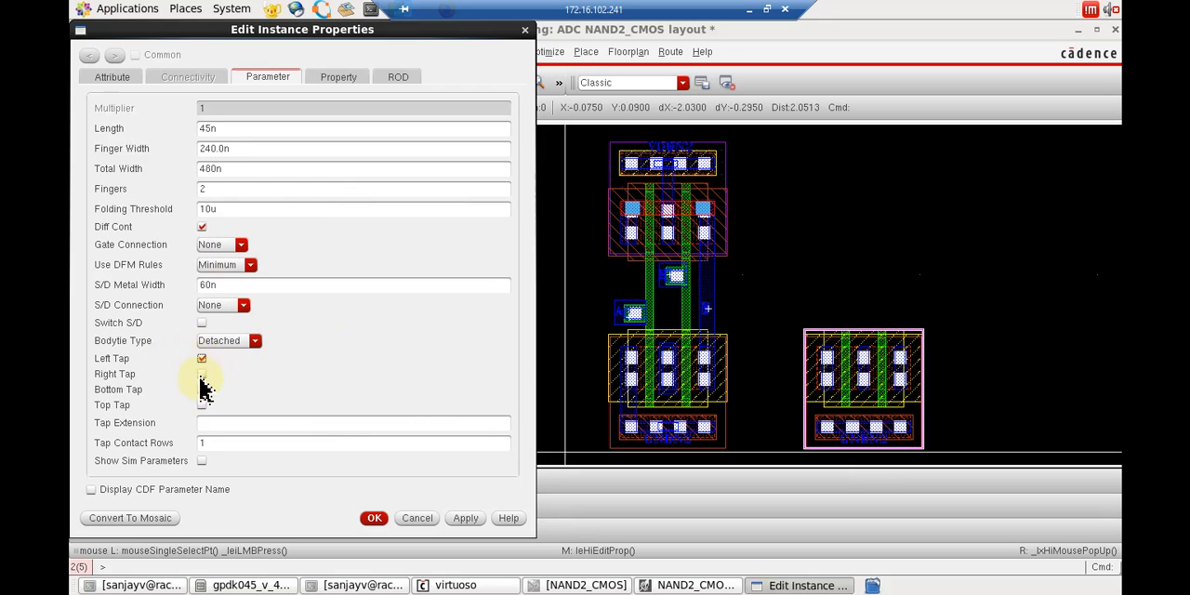
pyautogui.click(198, 373)
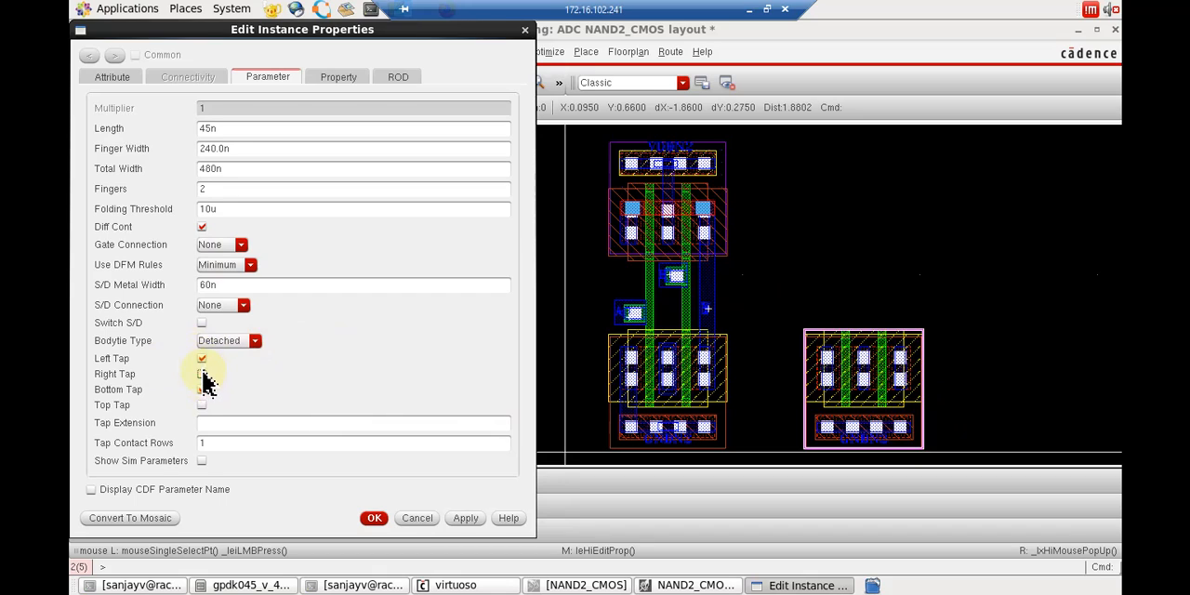
pyautogui.click(201, 359)
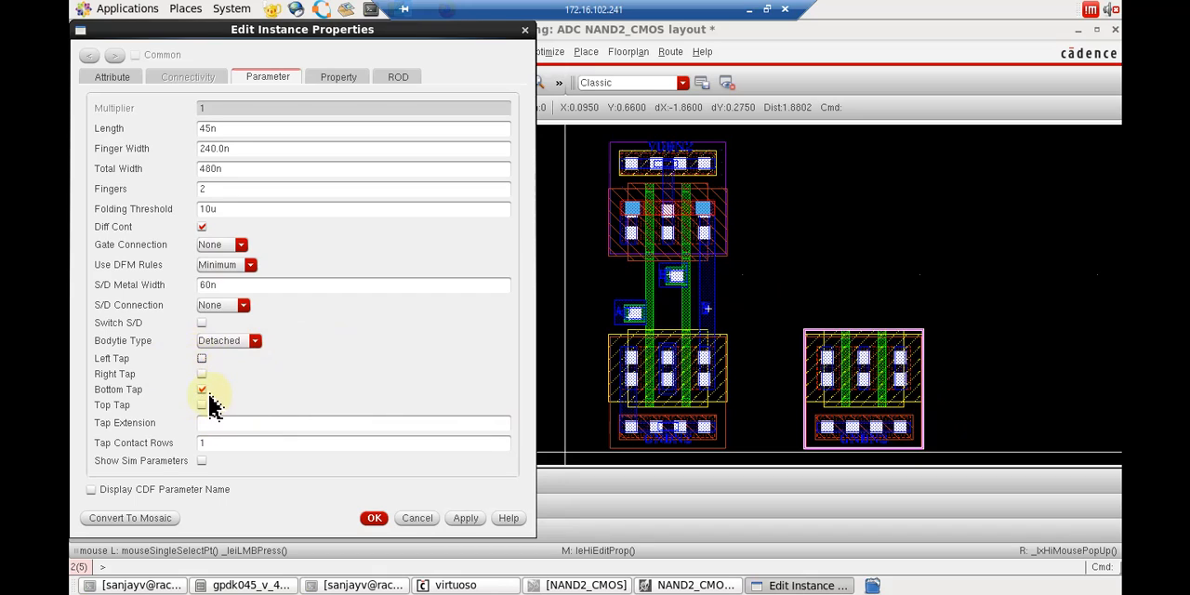
pyautogui.click(374, 519)
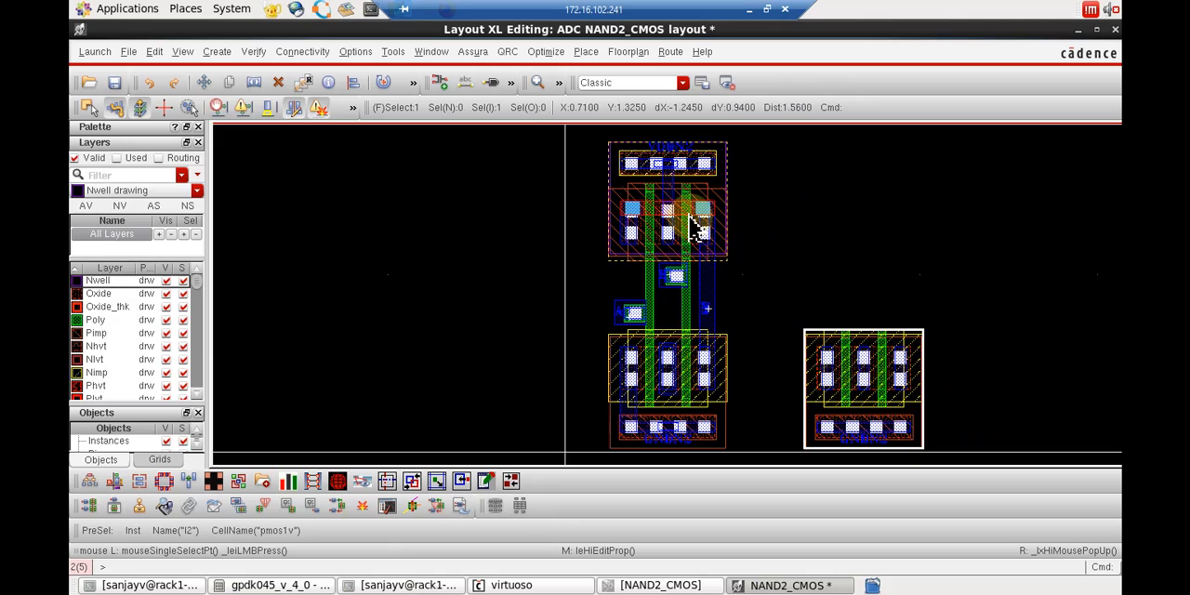
pyautogui.press('c')
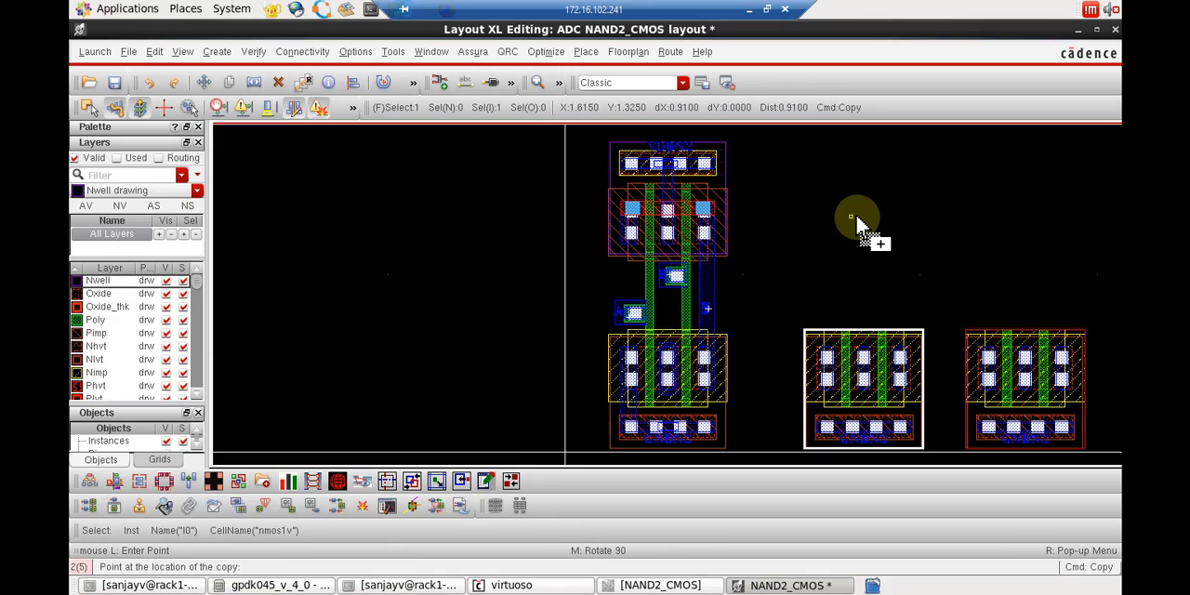
pyautogui.press('Escape')
pyautogui.click(709, 210)
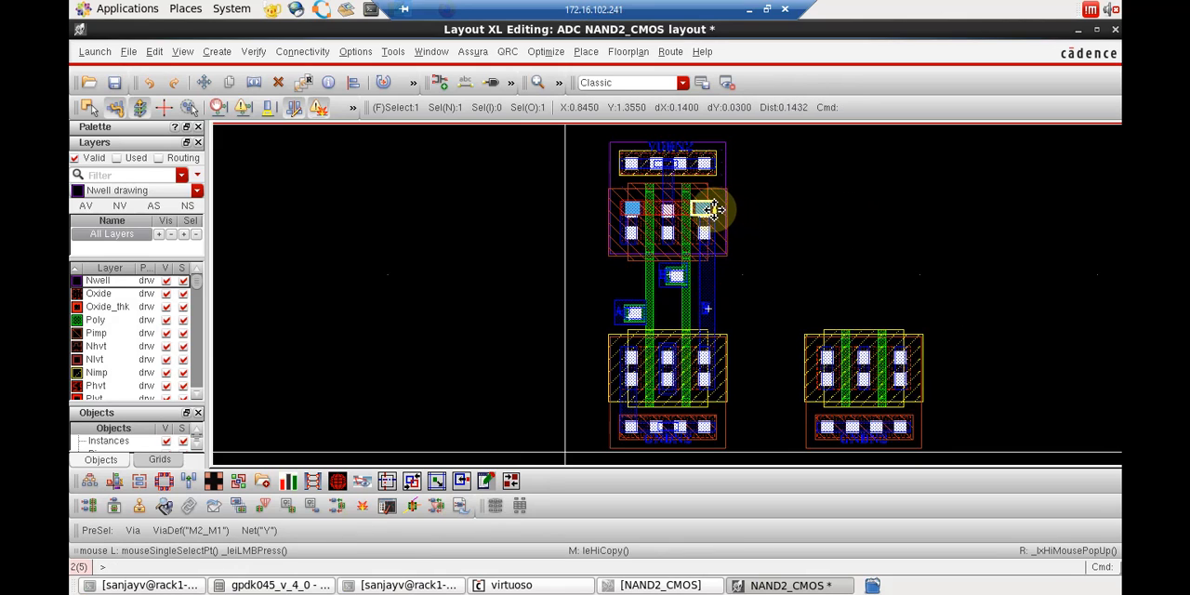
# Copy the PMOS instance of the routed layout to directly above the copied NMOS instance and review the copy's parameters.
pyautogui.click(722, 189)
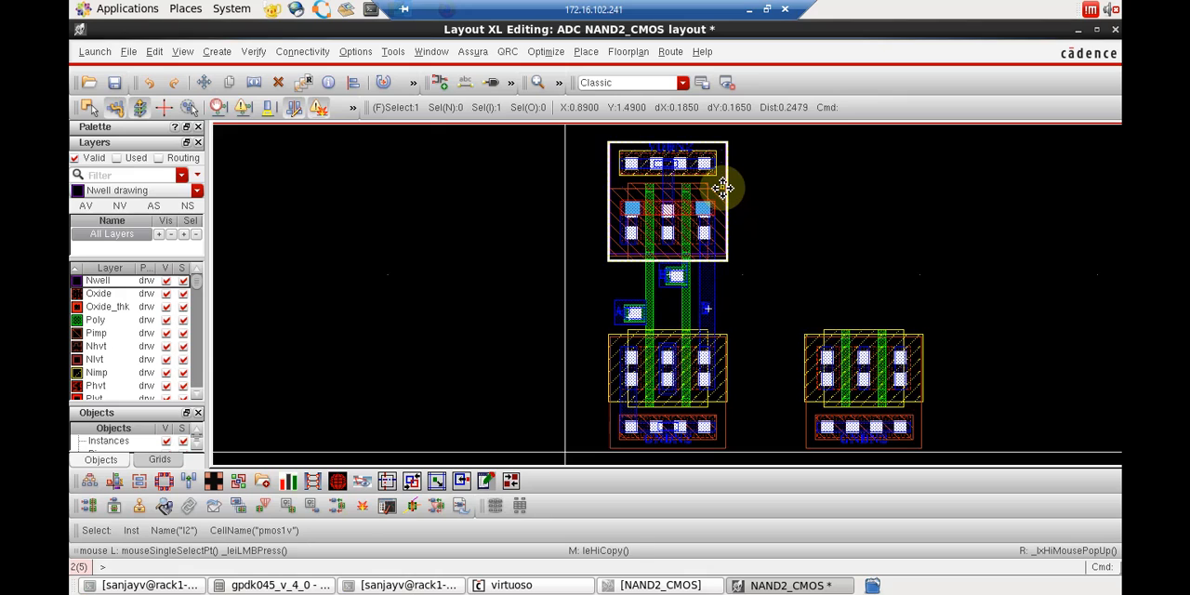
pyautogui.press('c')
pyautogui.click(724, 187)
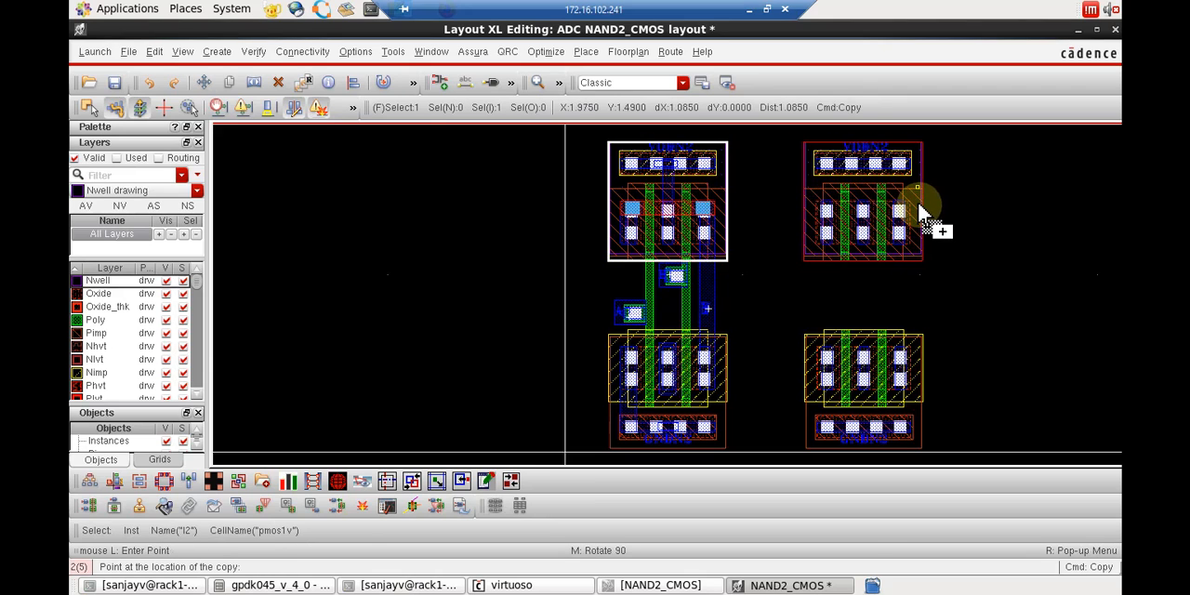
pyautogui.click(918, 206)
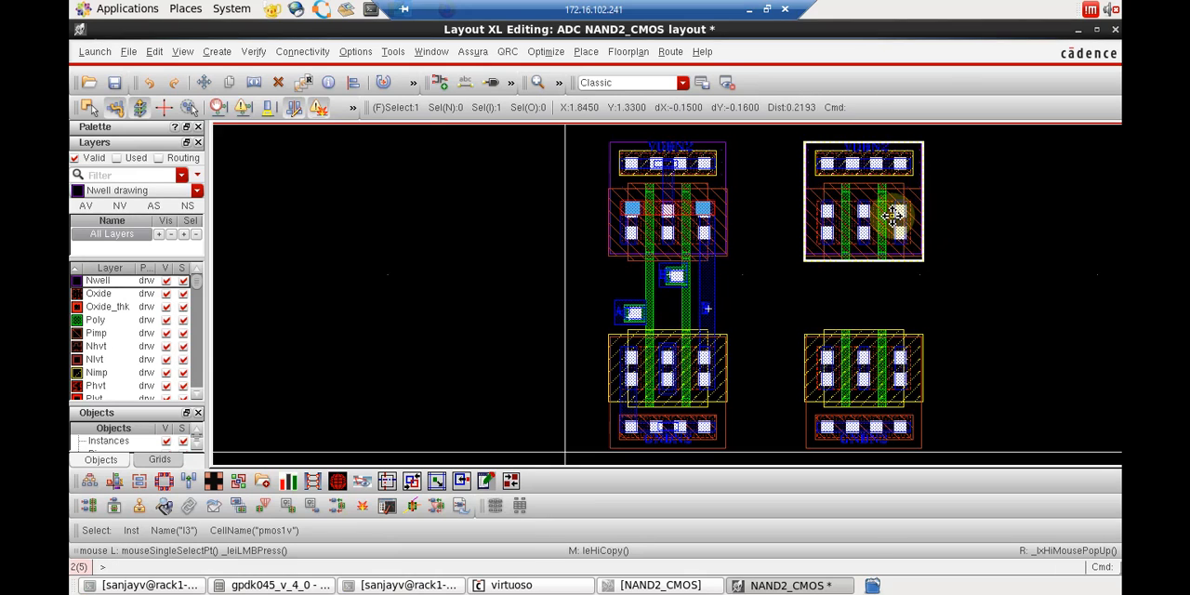
pyautogui.press('q')
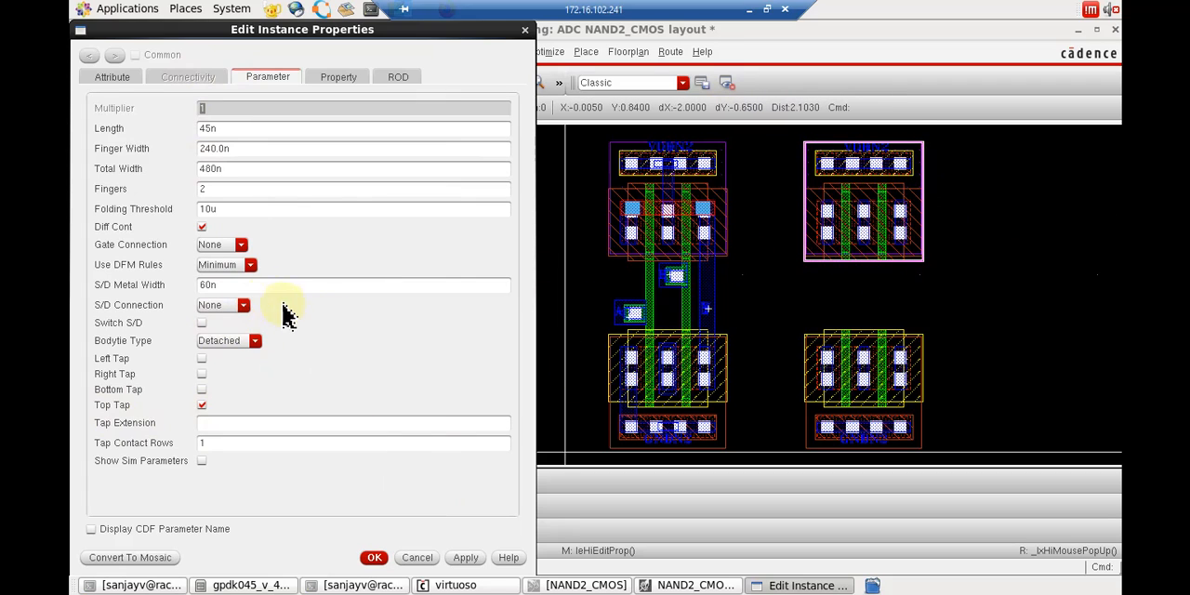
pyautogui.click(375, 558)
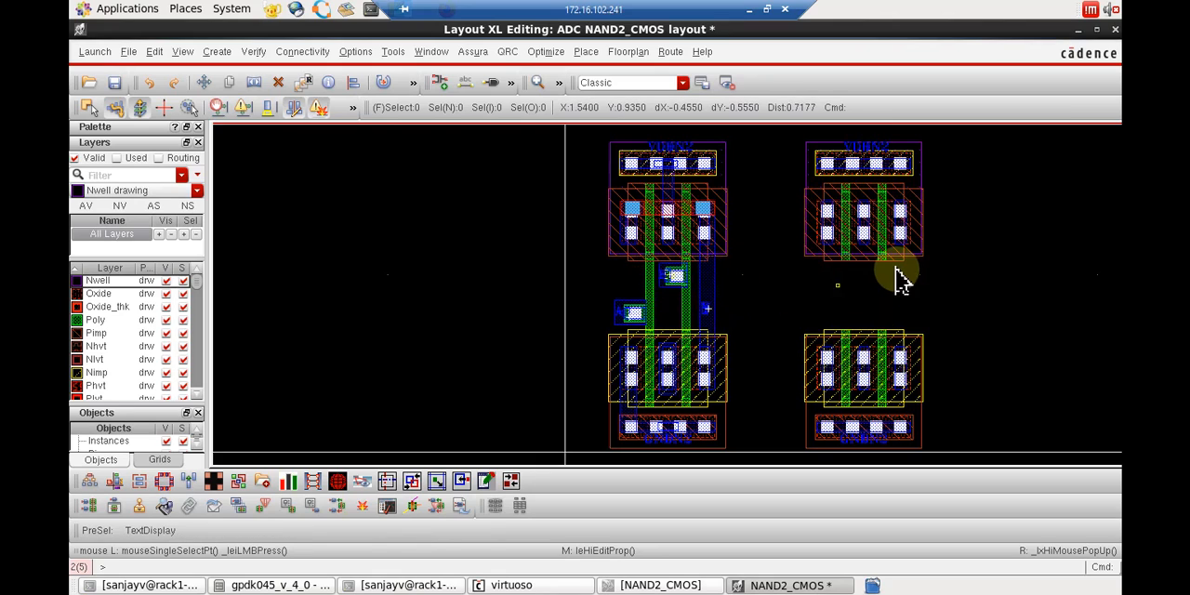
# Draw a Poly rectangle about 0.04 wide and 0.545 high joining the left gate fingers of the copied PMOS and NMOS.
pyautogui.click(97, 322)
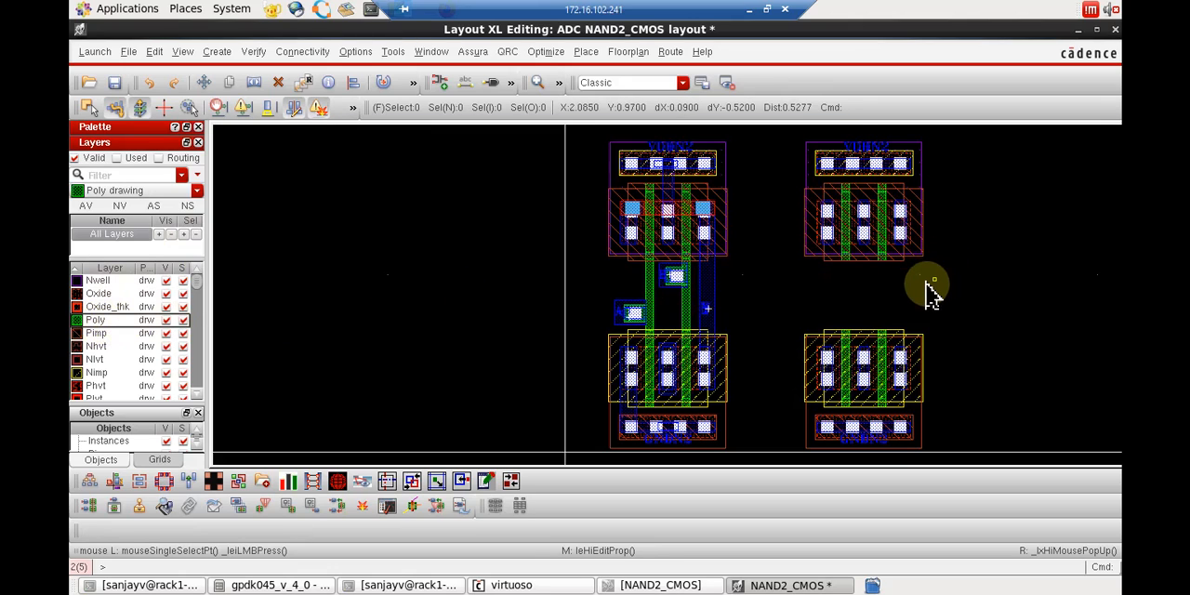
pyautogui.press('r')
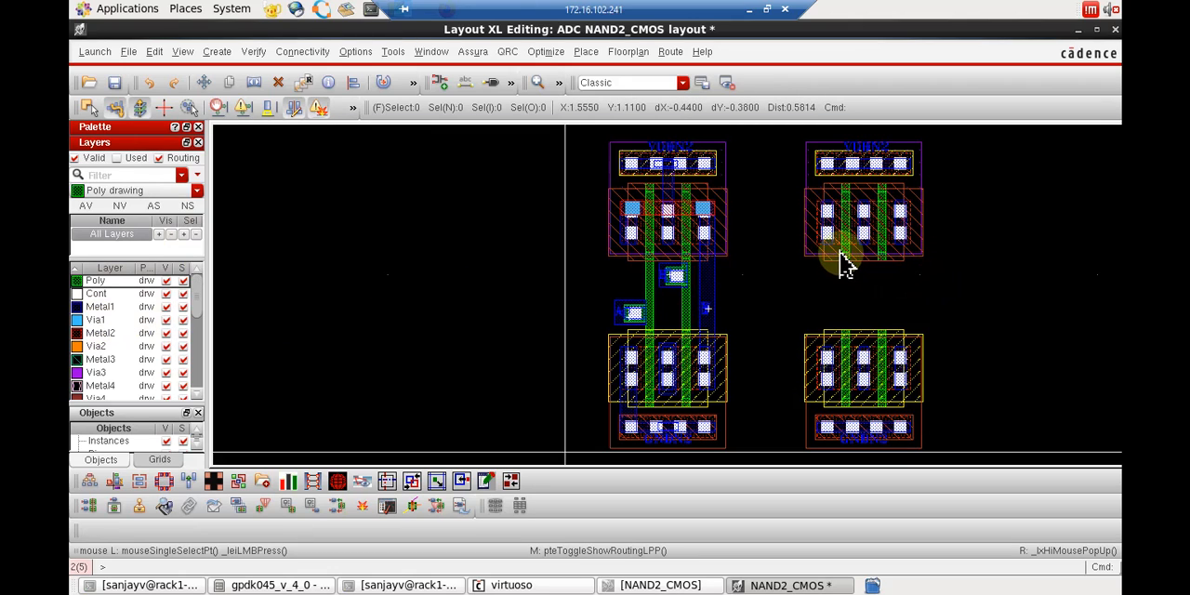
pyautogui.click(844, 259)
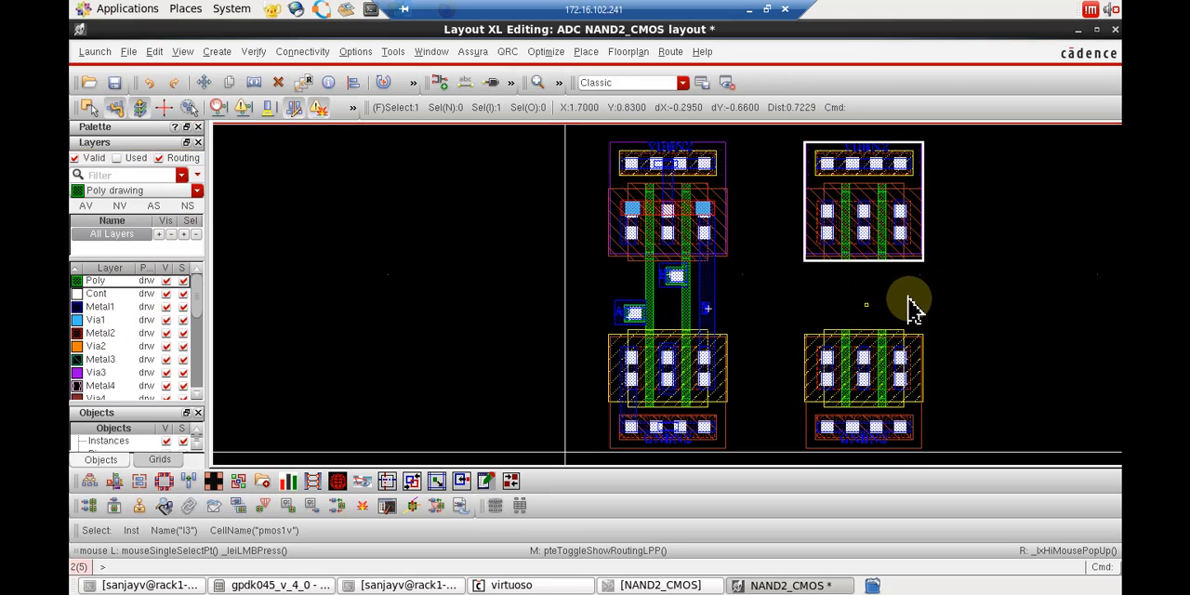
pyautogui.press('r')
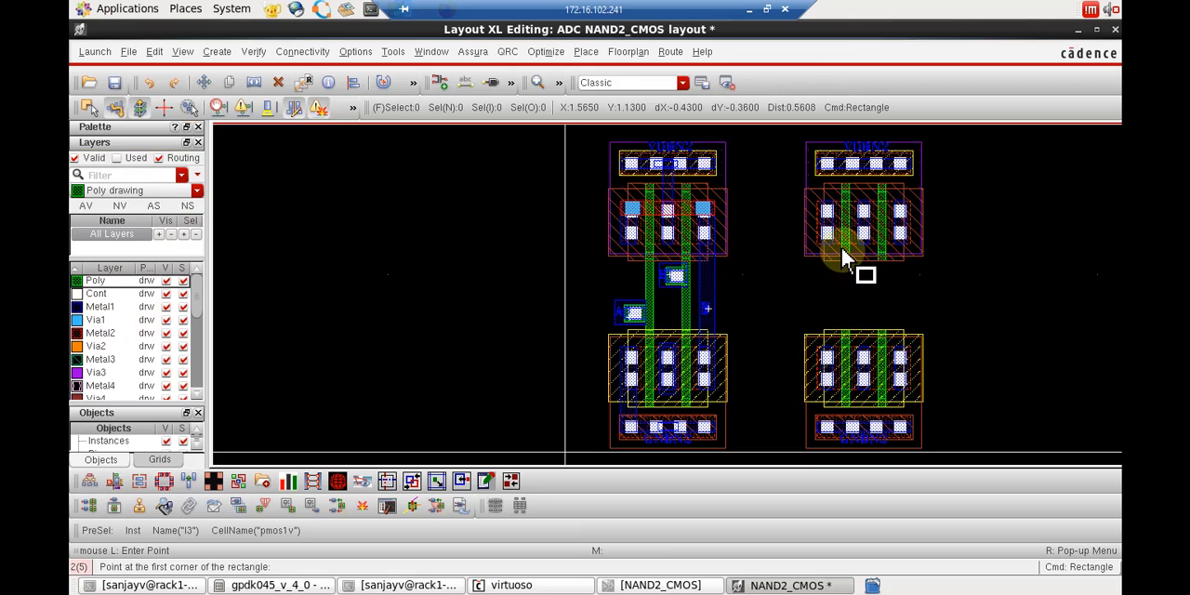
pyautogui.click(841, 247)
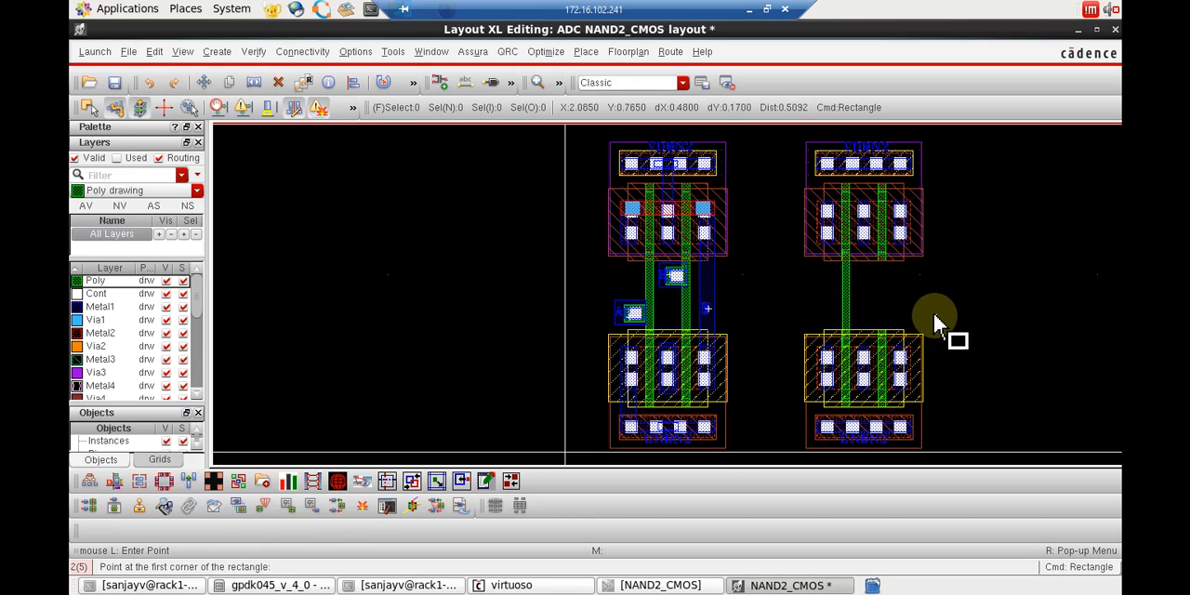
# Stretch the left edge of the new Poly strip outward to the gate finger's edge, making the strip 0.045 wide.
pyautogui.scroll(1, 932, 311)
pyautogui.scroll(1, 920, 321)
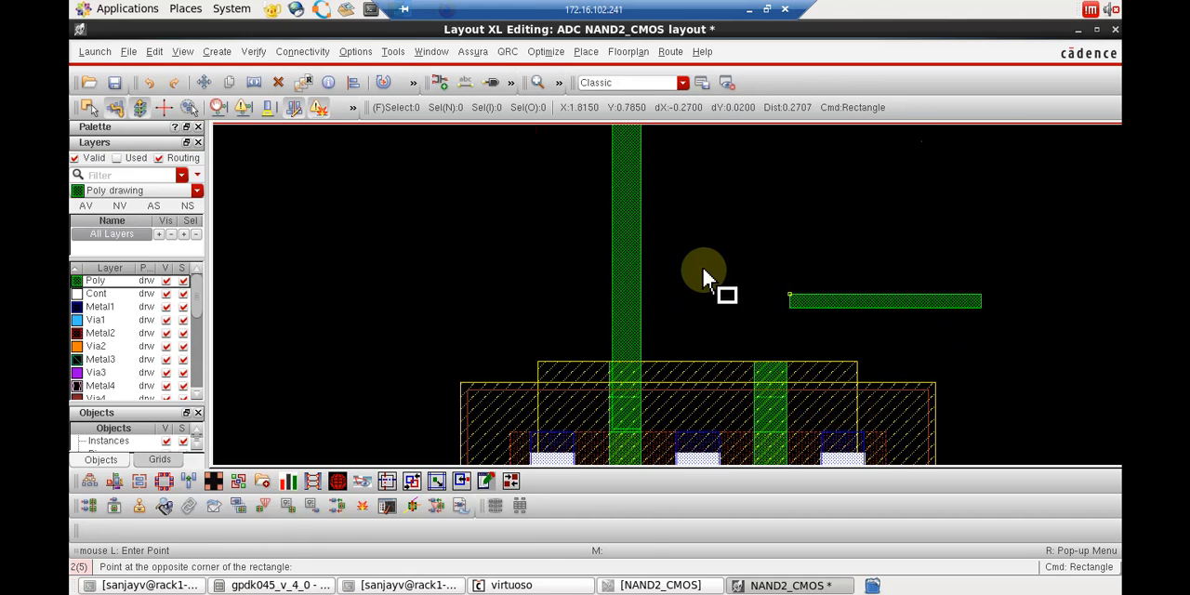
pyautogui.press('Escape')
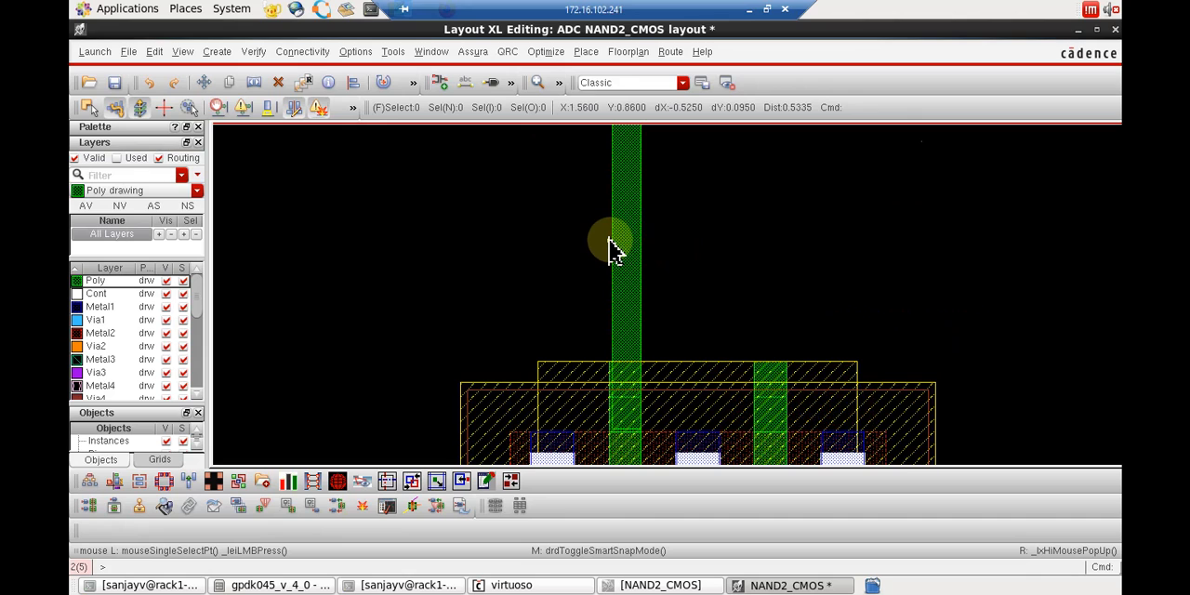
pyautogui.press('s')
pyautogui.click(616, 244)
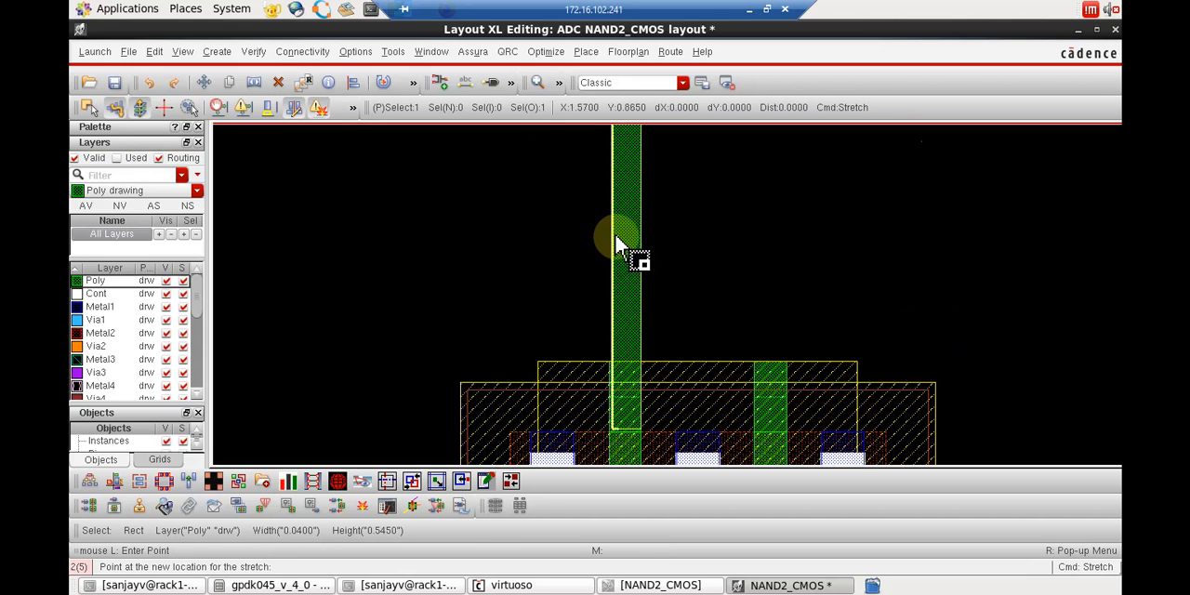
pyautogui.click(610, 238)
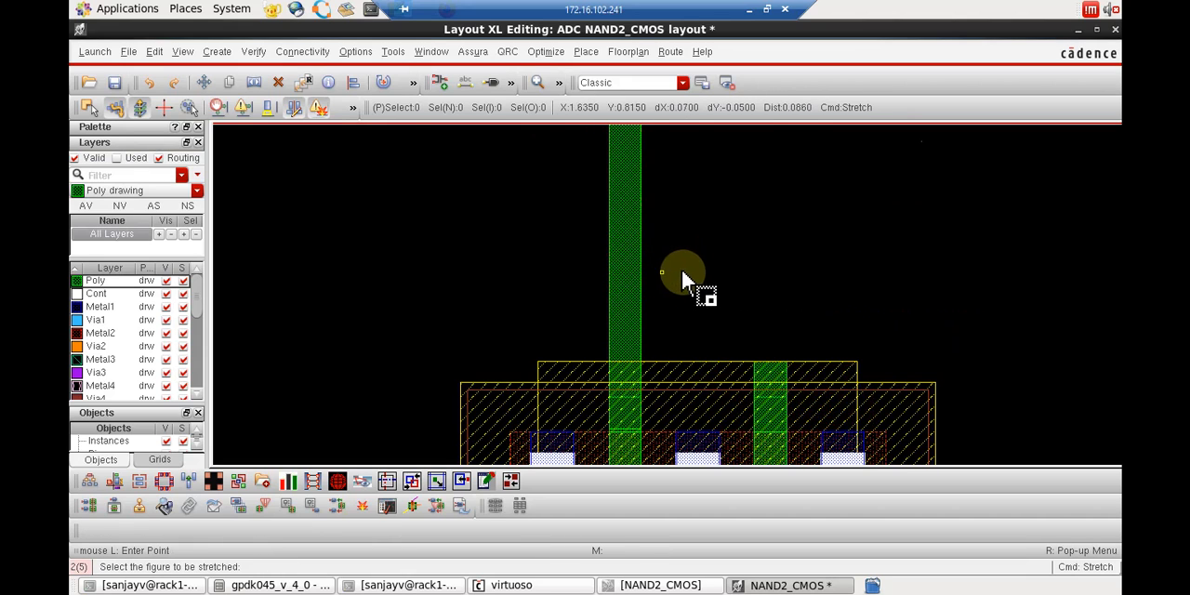
pyautogui.press('Escape')
# Copy the Poly strip 0.2 to the right so it joins the right gate fingers of the copied PMOS and NMOS.
pyautogui.scroll(-2, 682, 270)
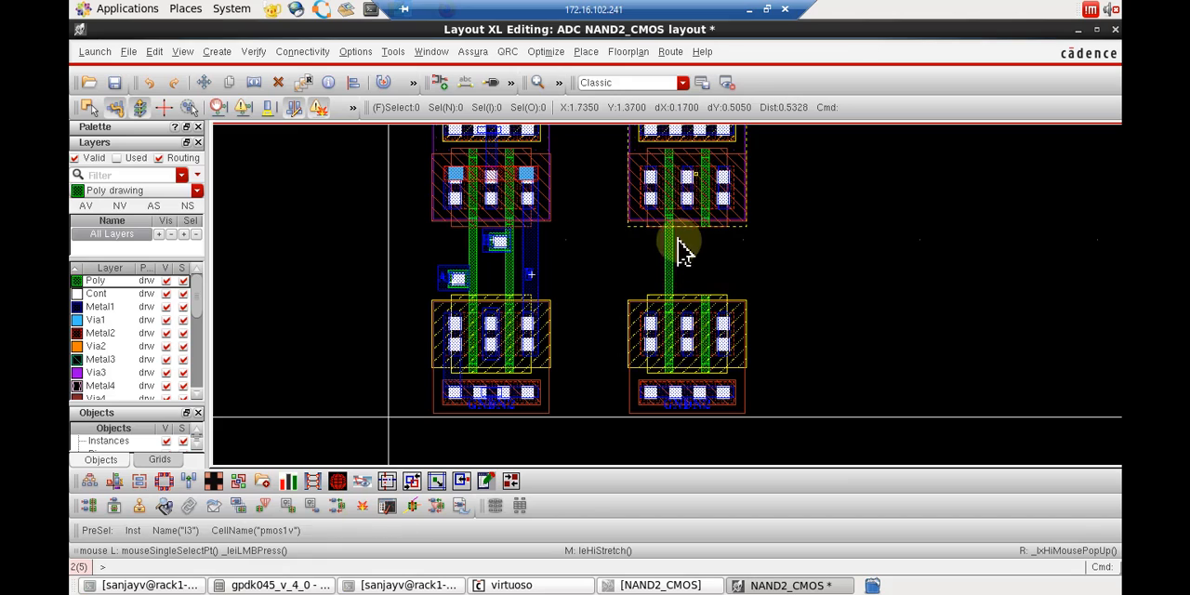
pyautogui.press('c')
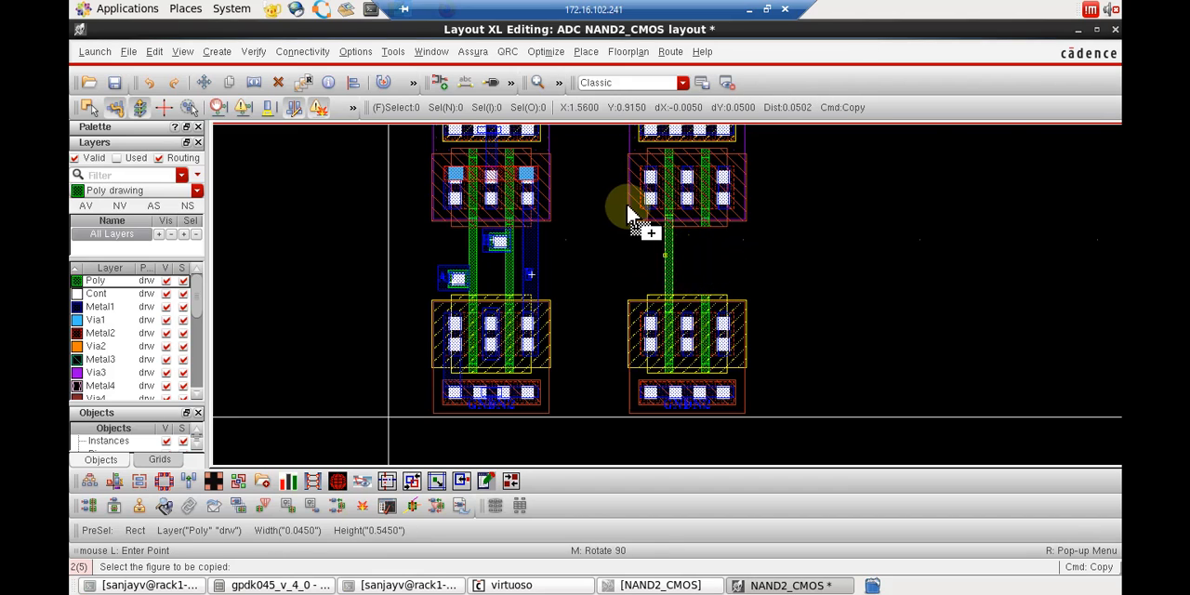
pyautogui.press('Escape')
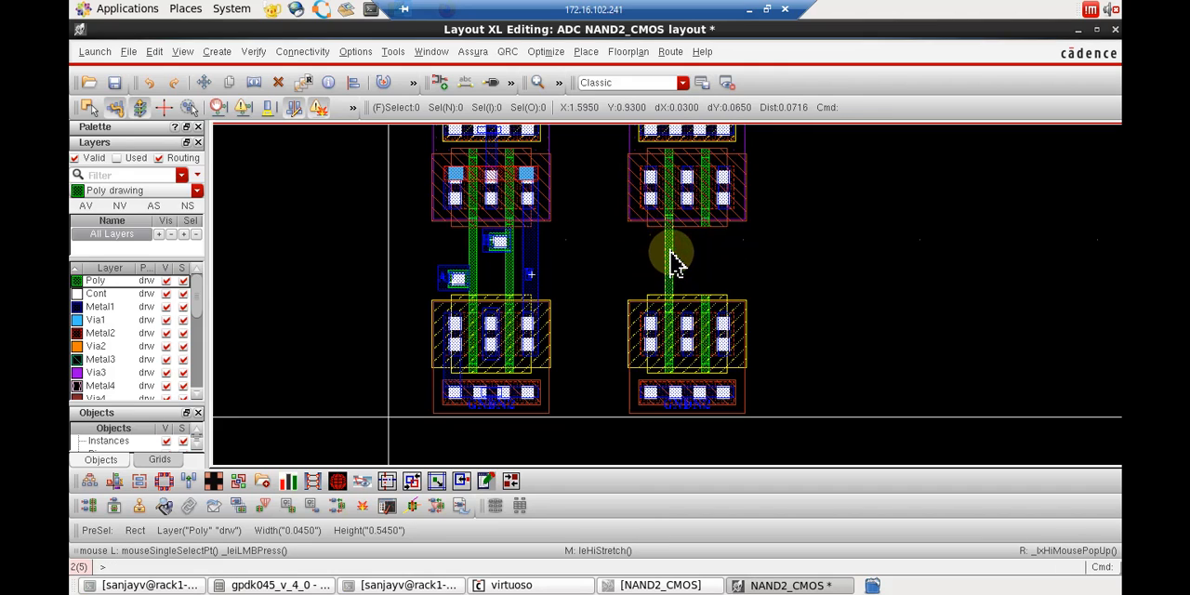
pyautogui.press('c')
pyautogui.click(675, 264)
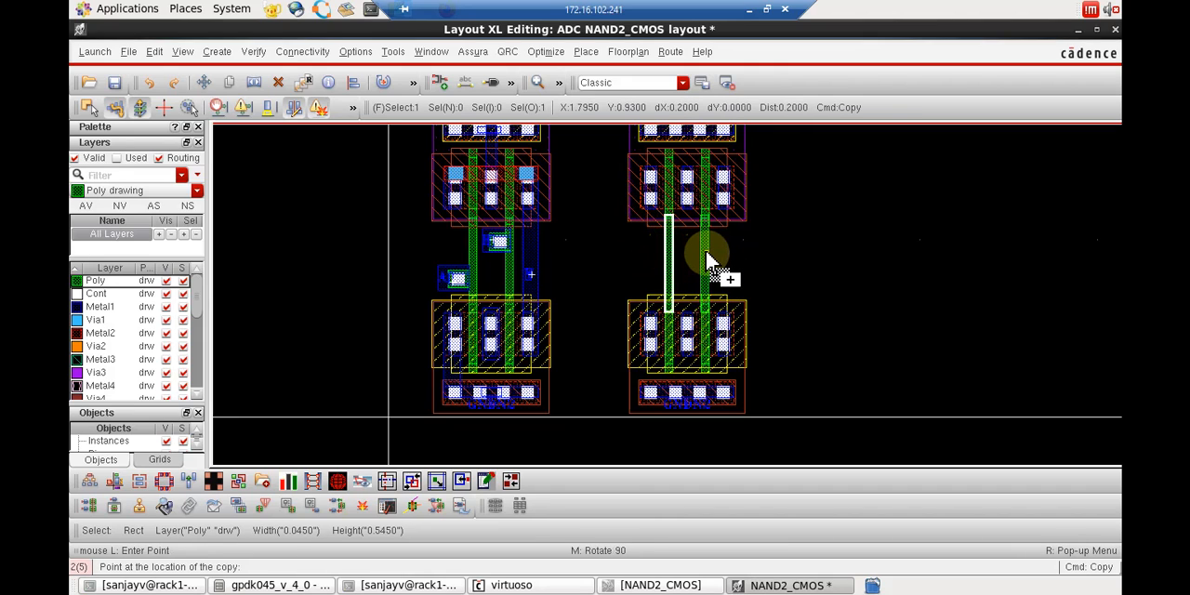
pyautogui.press('Escape')
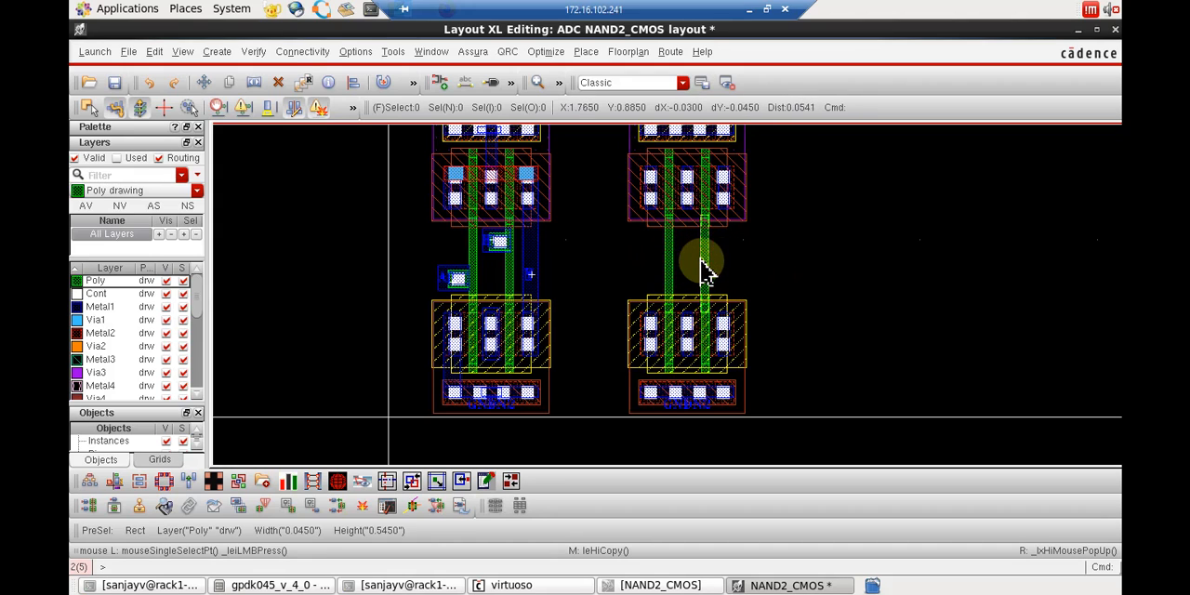
pyautogui.hotkey('ctrl', 'z')
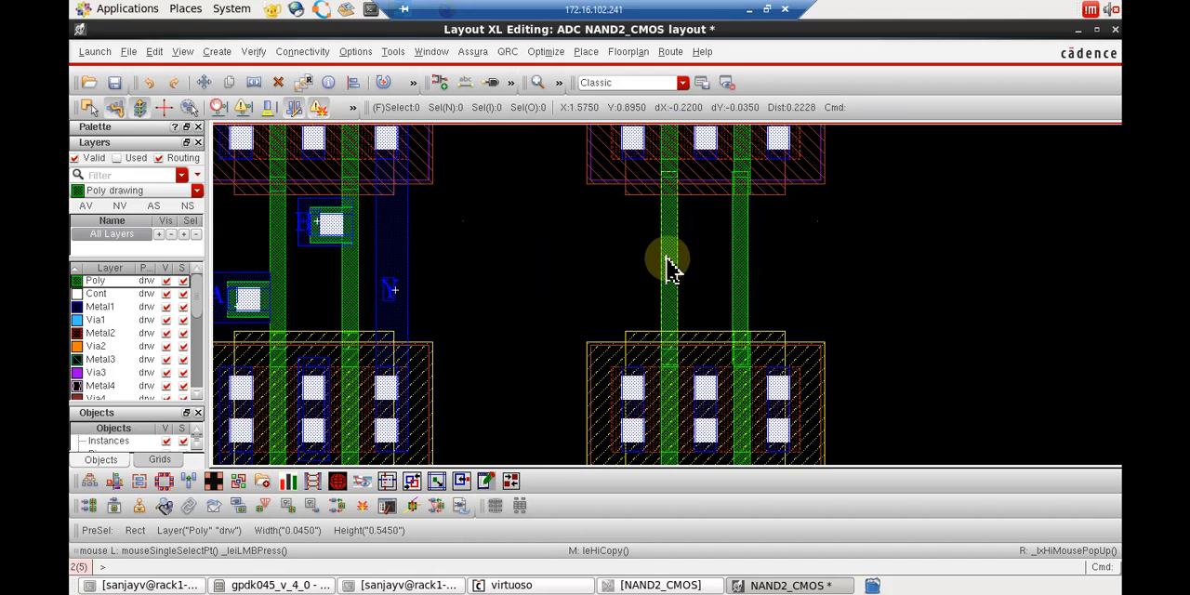
pyautogui.hotkey('shift', 'z')
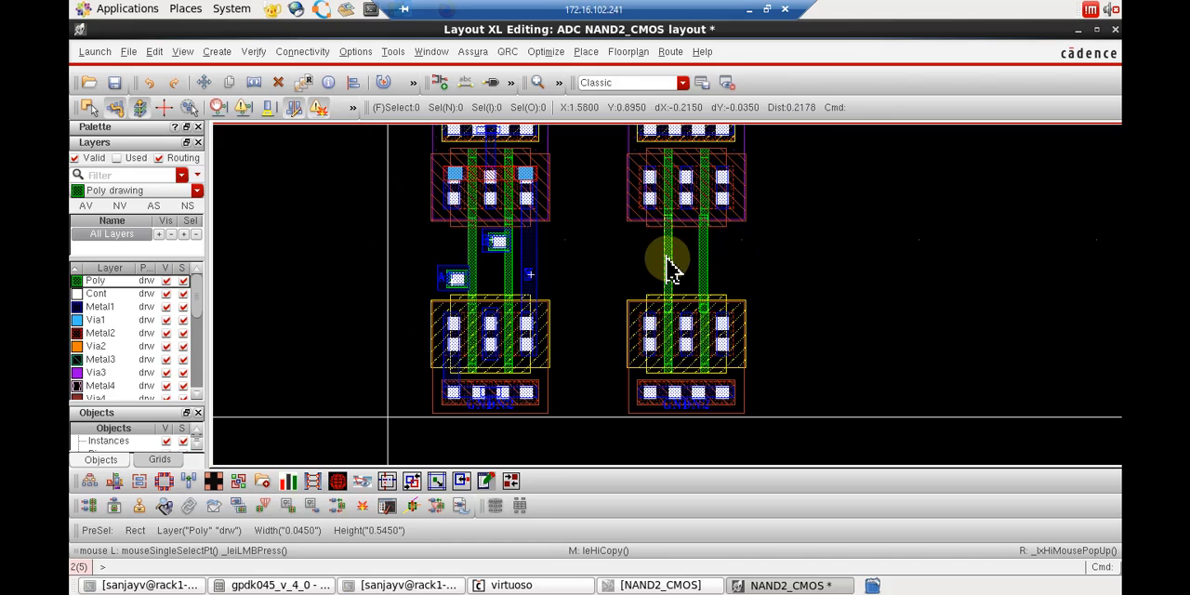
# Place single M1_PO vias beside the two new Poly strips, one left of the left strip and one at the right strip's outer edge.
pyautogui.click(219, 55)
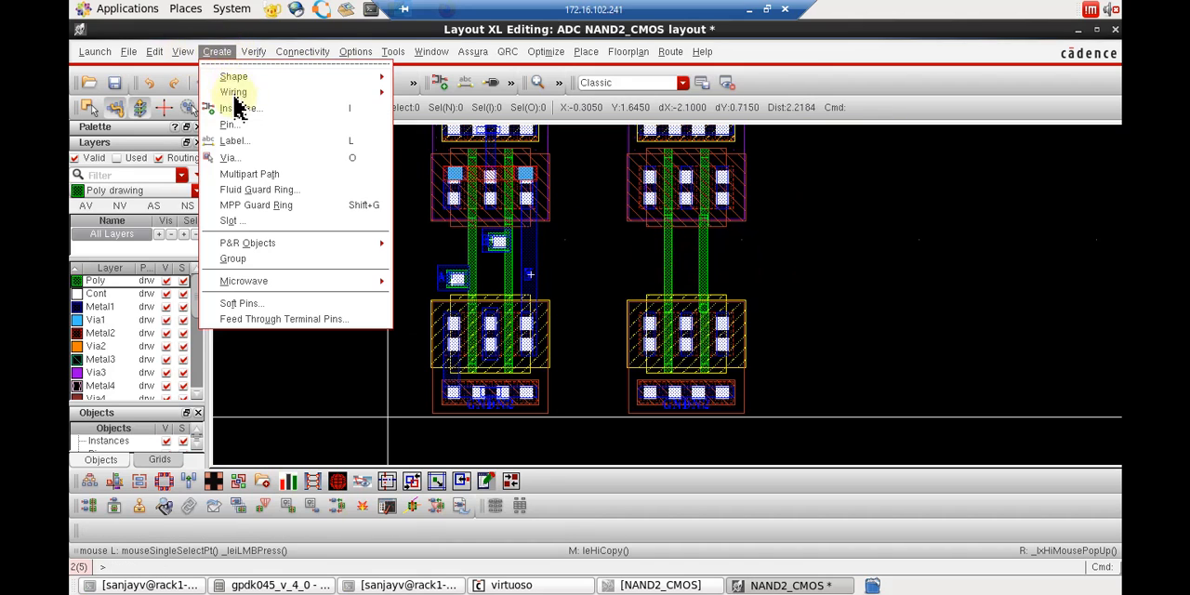
pyautogui.click(249, 160)
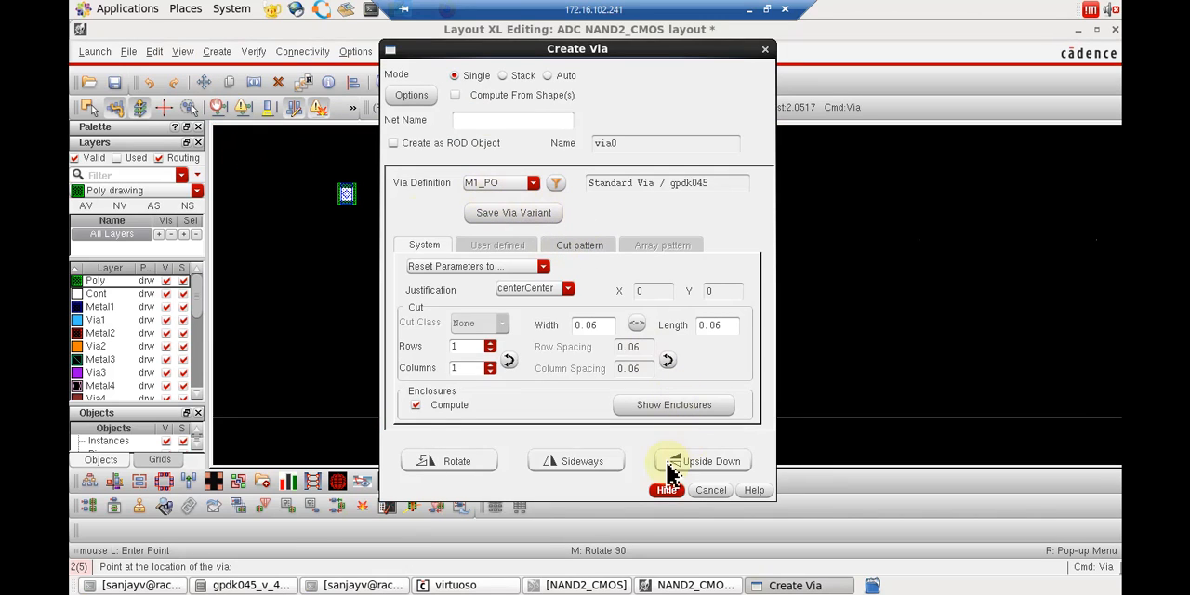
pyautogui.click(667, 491)
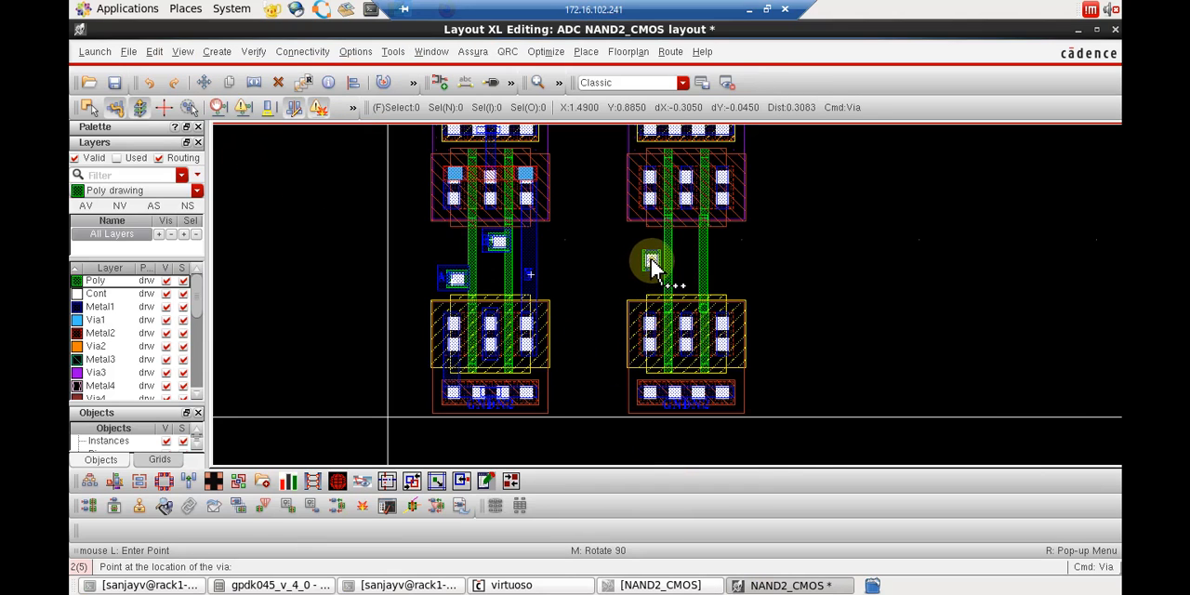
pyautogui.click(656, 249)
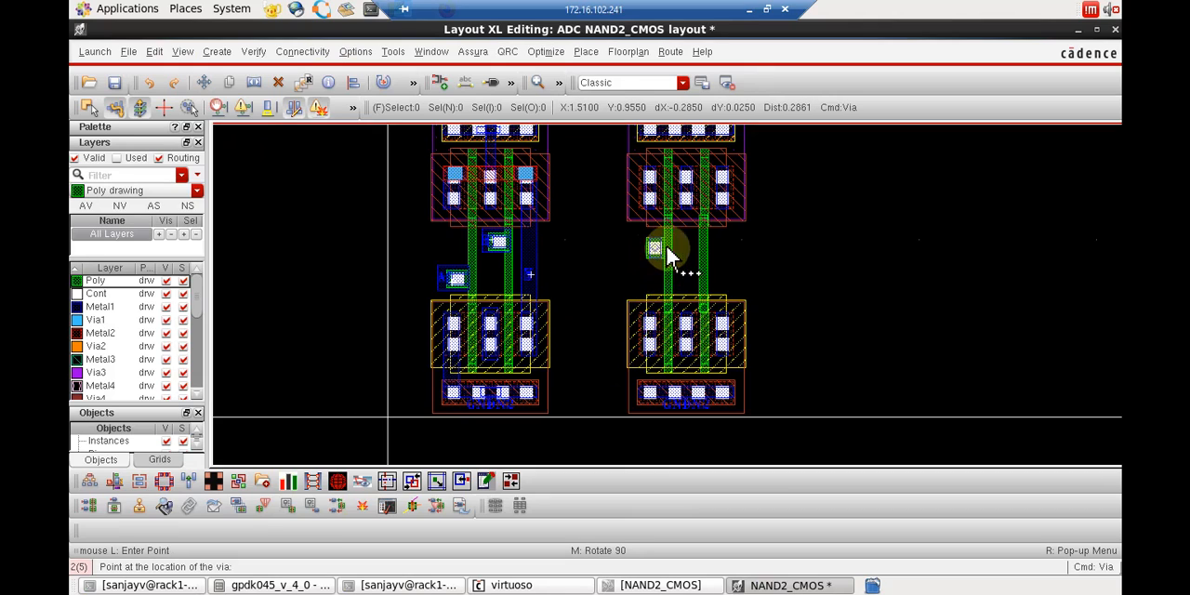
pyautogui.click(714, 253)
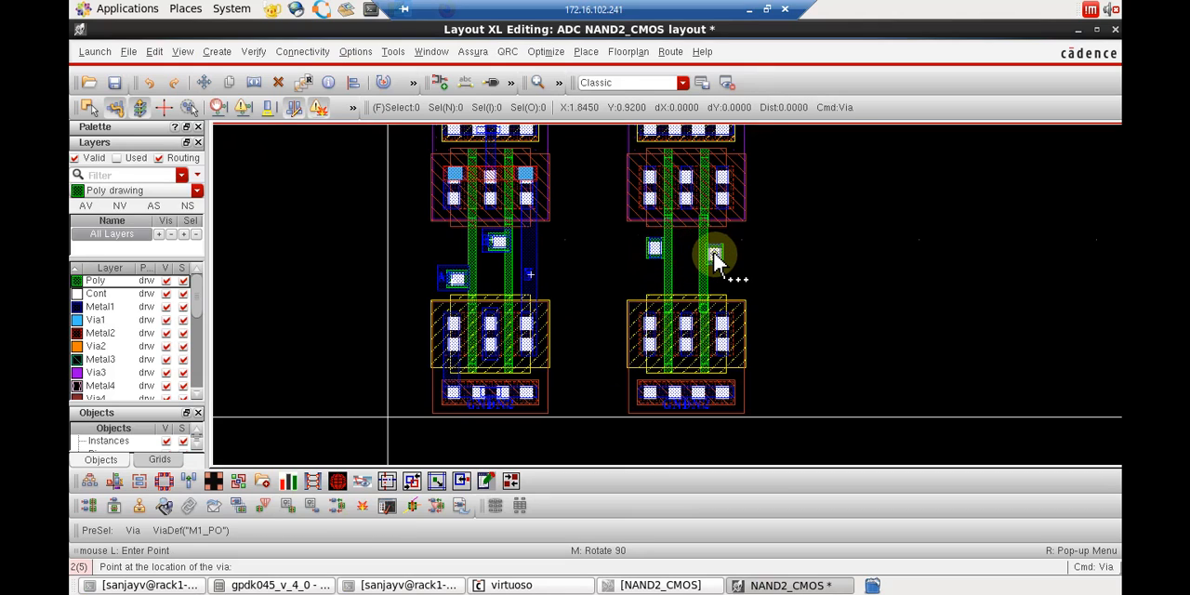
# Move the second M1_PO via from the outer side to the inner side of the copied gate's right Poly strip.
pyautogui.press('Escape')
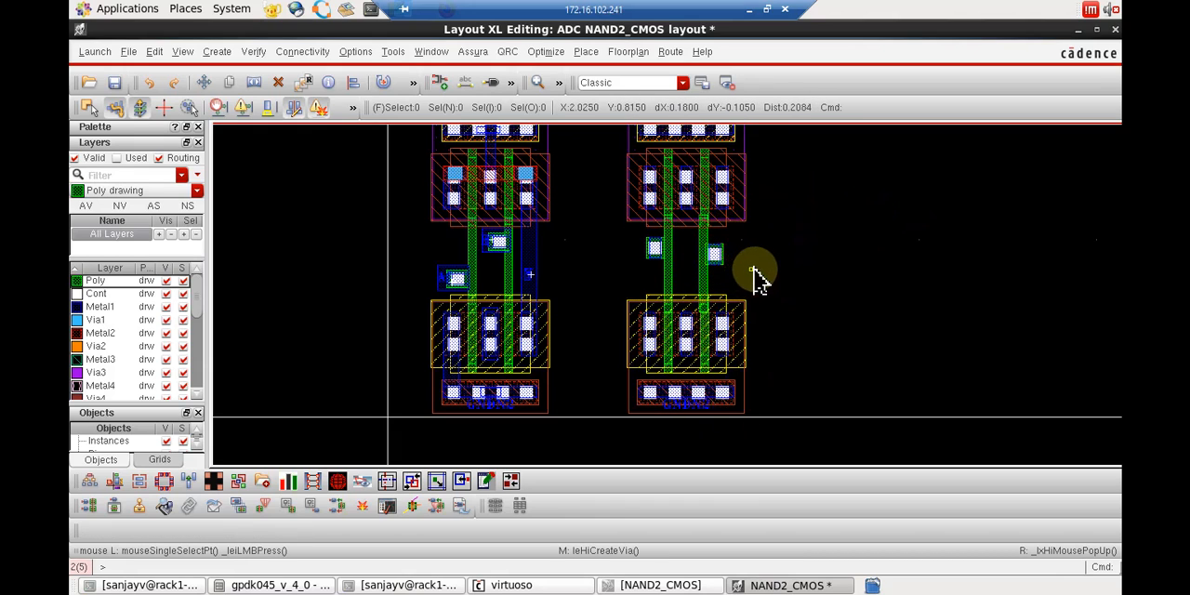
pyautogui.press('m')
pyautogui.click(716, 261)
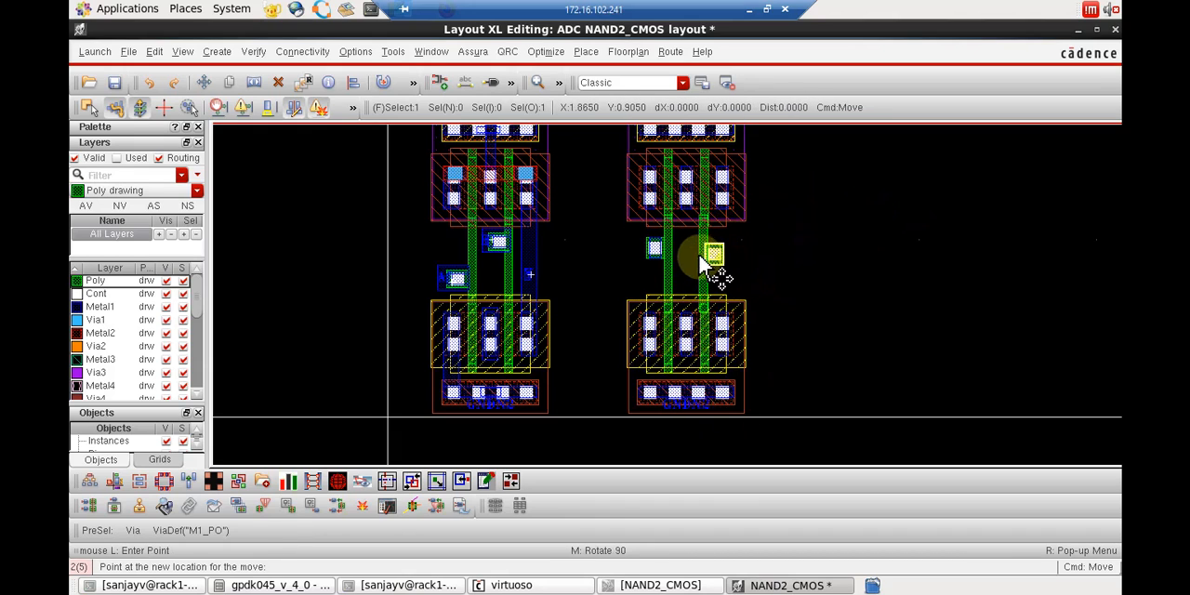
pyautogui.click(703, 263)
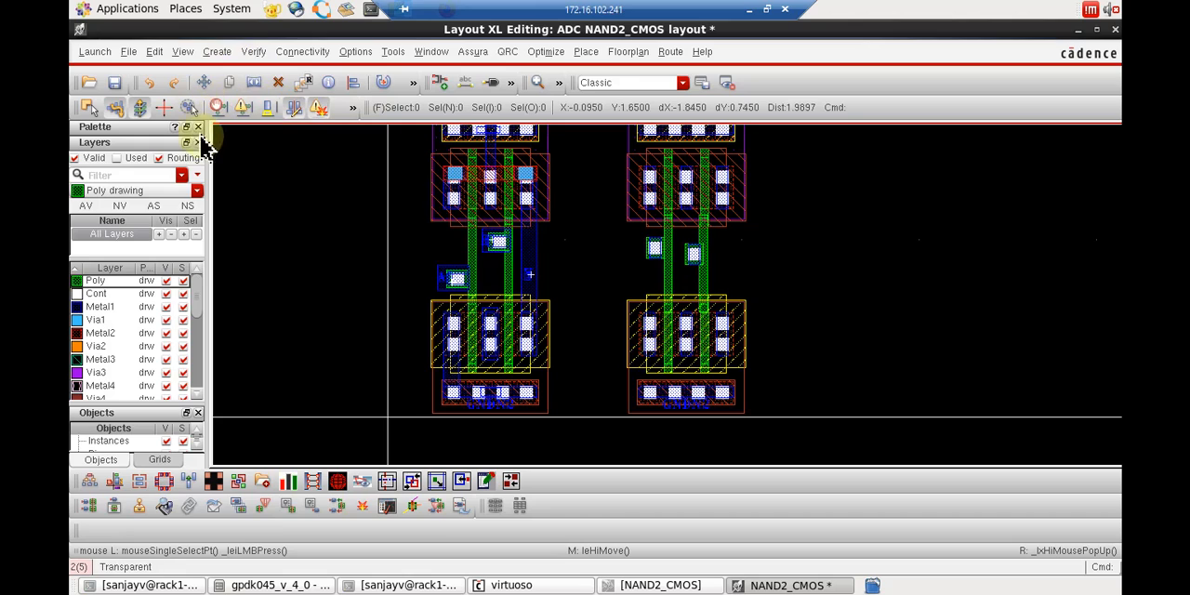
# Draw a Metal1 rectangle about 0.24 by 0.185 covering the via beside the left Poly strip and extending outward.
pyautogui.click(97, 307)
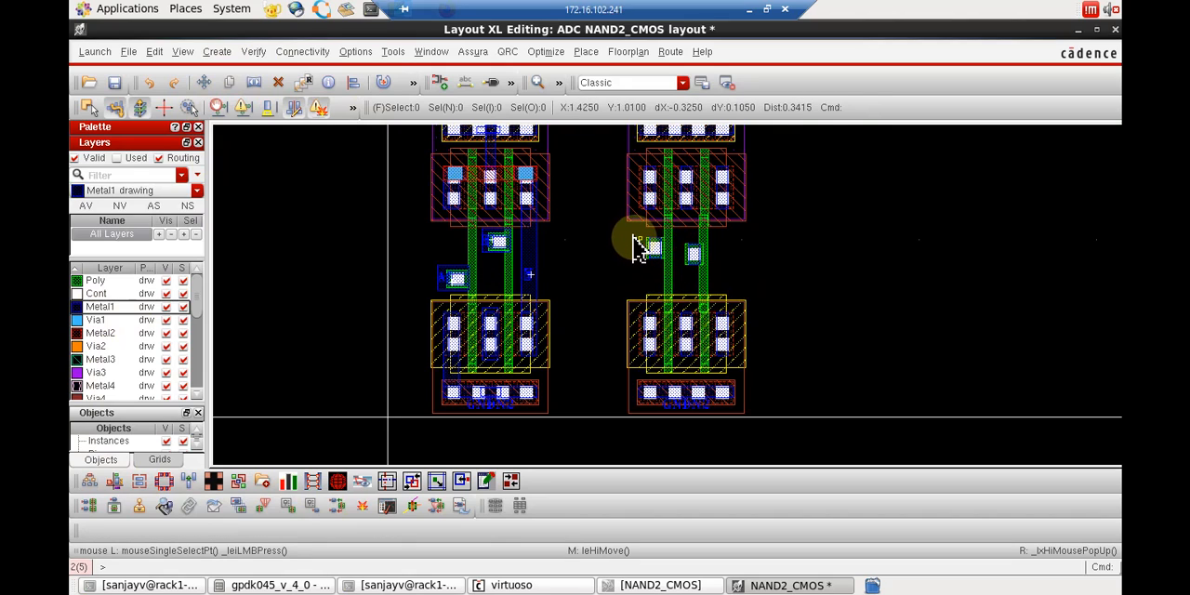
pyautogui.moveTo(632, 238); pyautogui.dragTo(669, 272)
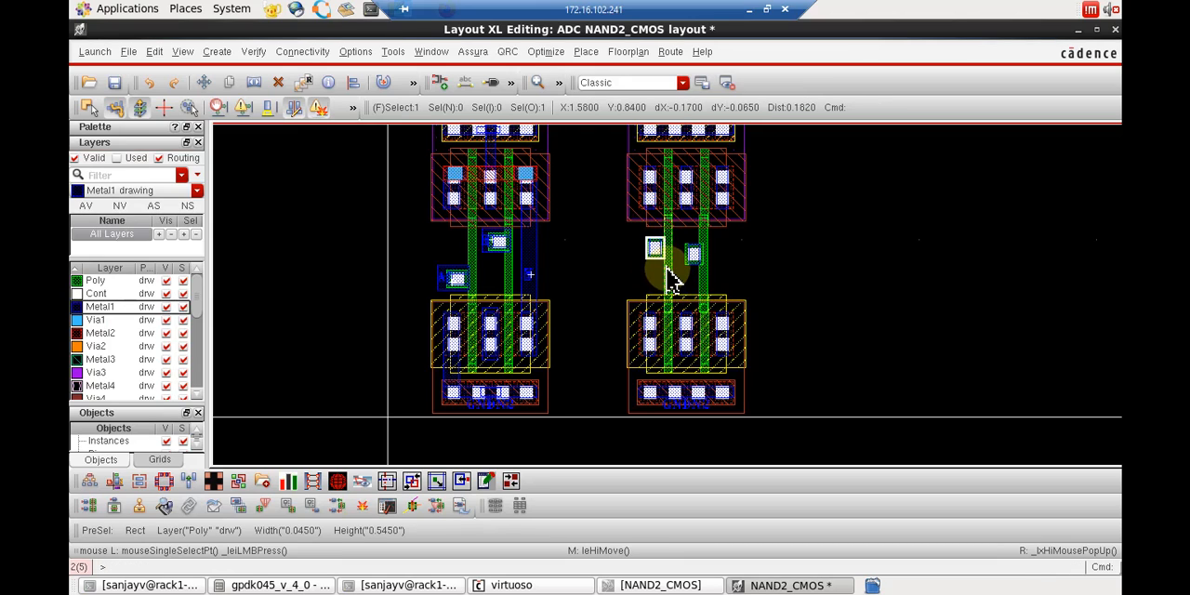
pyautogui.click(92, 308)
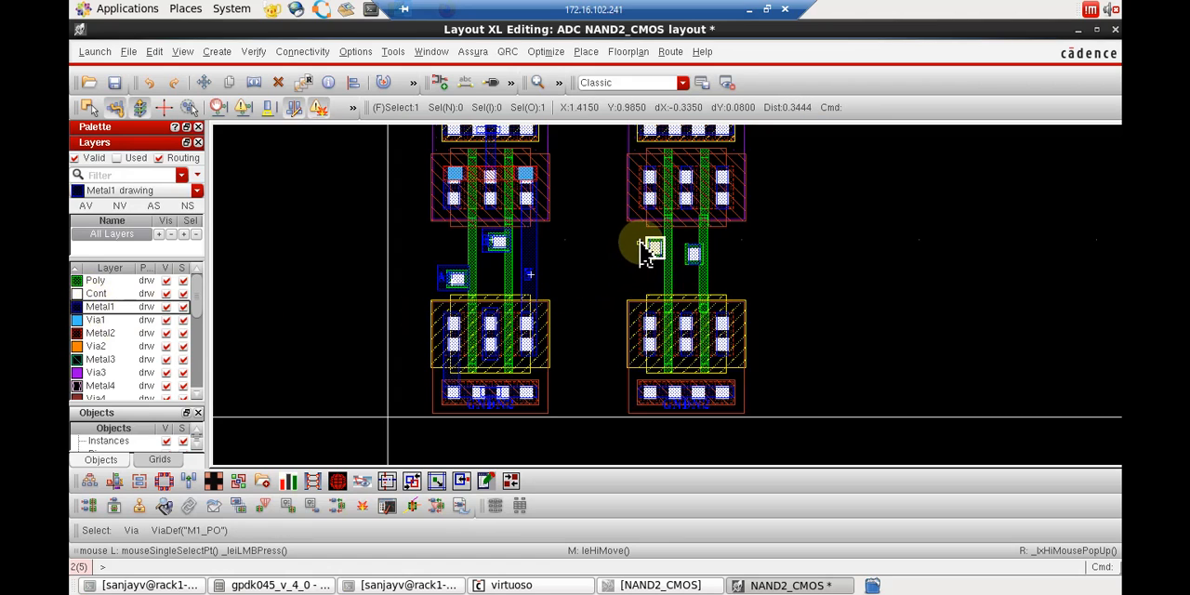
pyautogui.press('r')
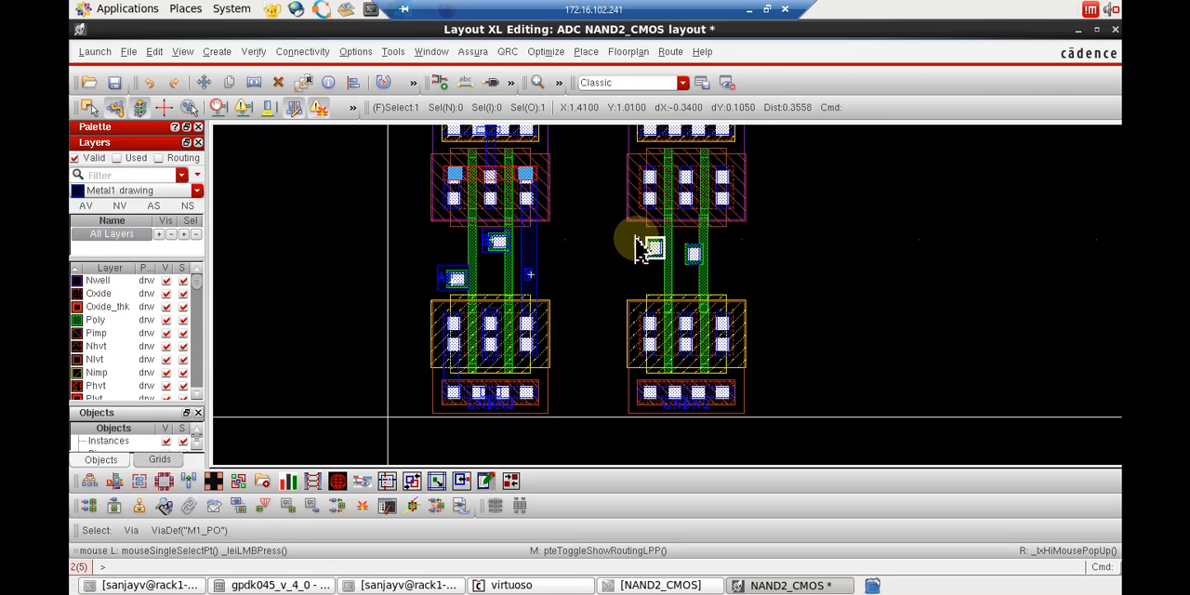
pyautogui.press('r')
pyautogui.click(632, 247)
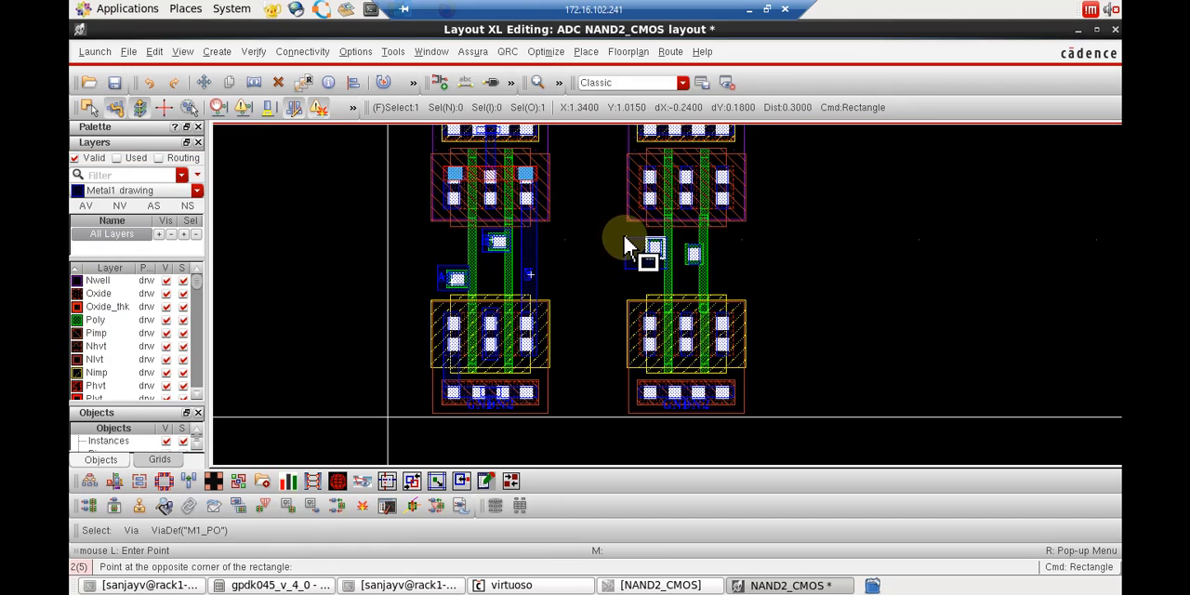
pyautogui.click(625, 237)
pyautogui.press('Escape')
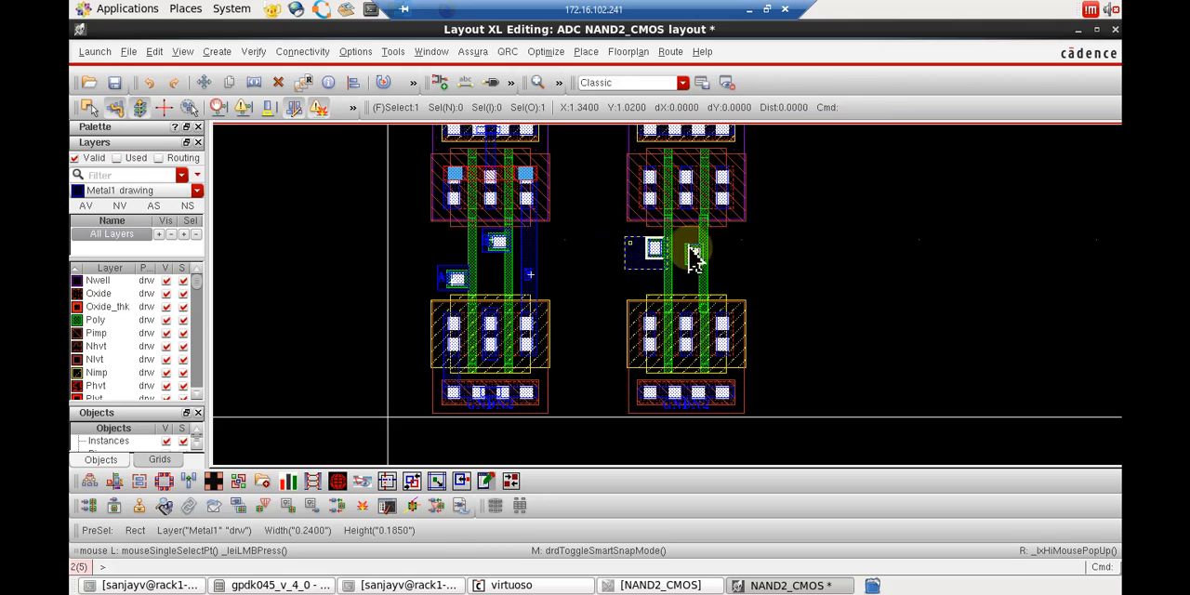
# Draw a Metal1 rectangle about 0.145 wide and 0.19 high around the via beside the right Poly strip.
pyautogui.moveTo(677, 233); pyautogui.dragTo(698, 274)
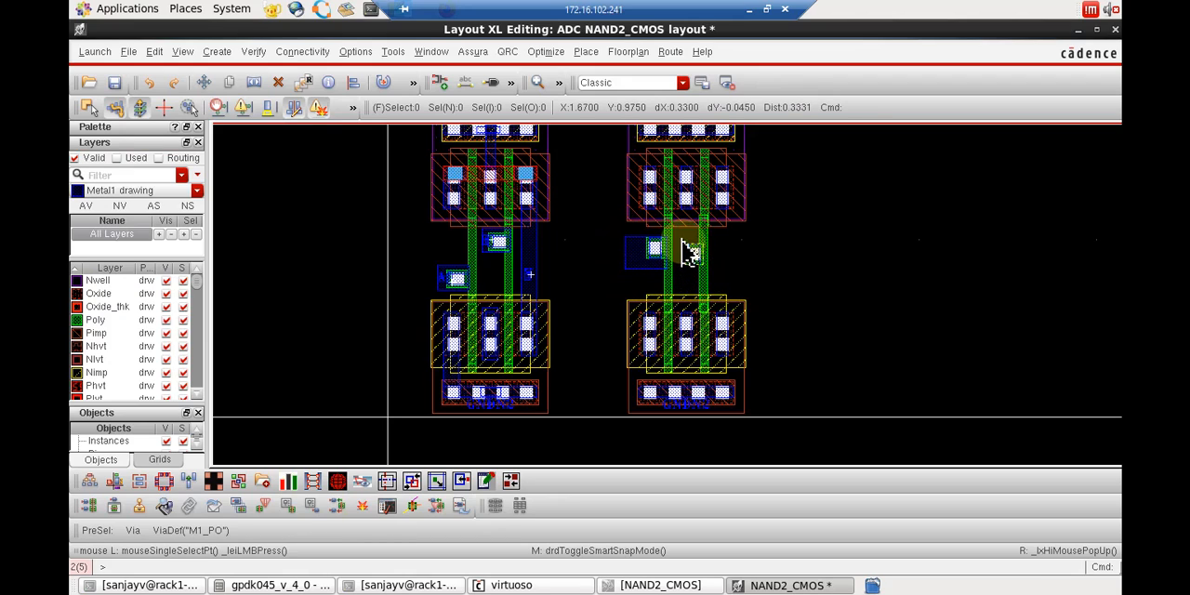
pyautogui.press('r')
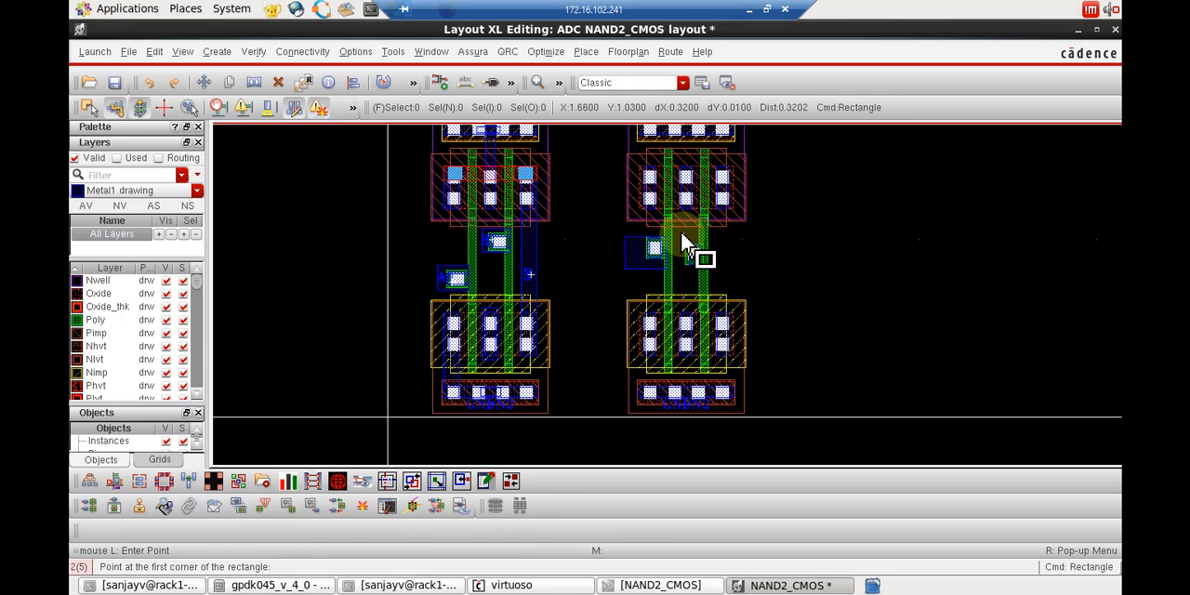
pyautogui.moveTo(686, 244); pyautogui.dragTo(701, 277)
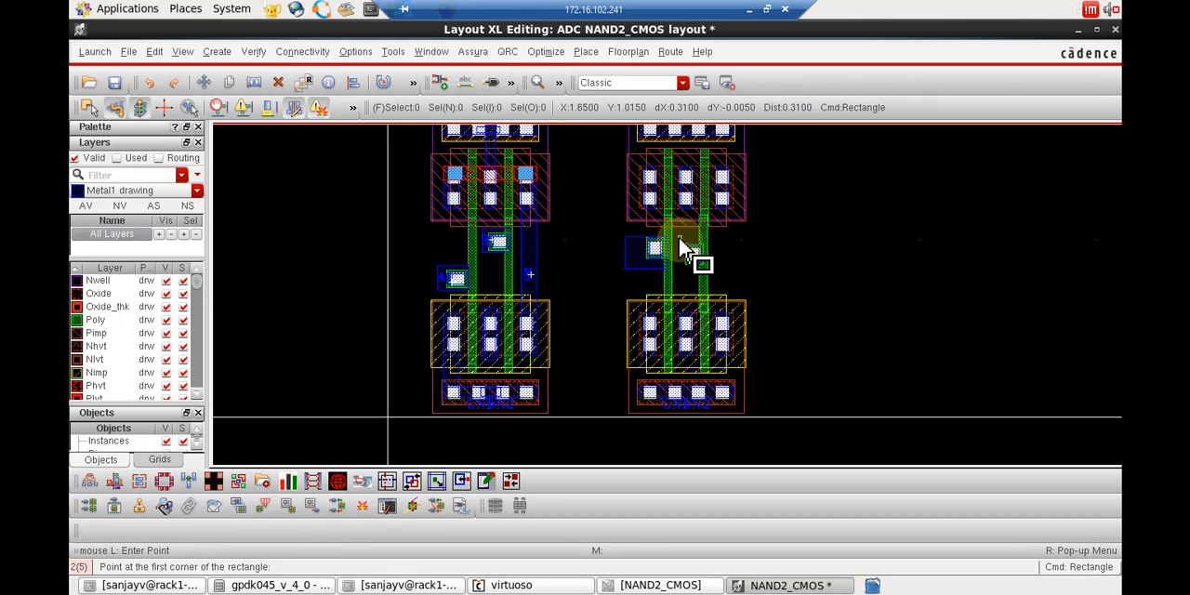
pyautogui.click(704, 272)
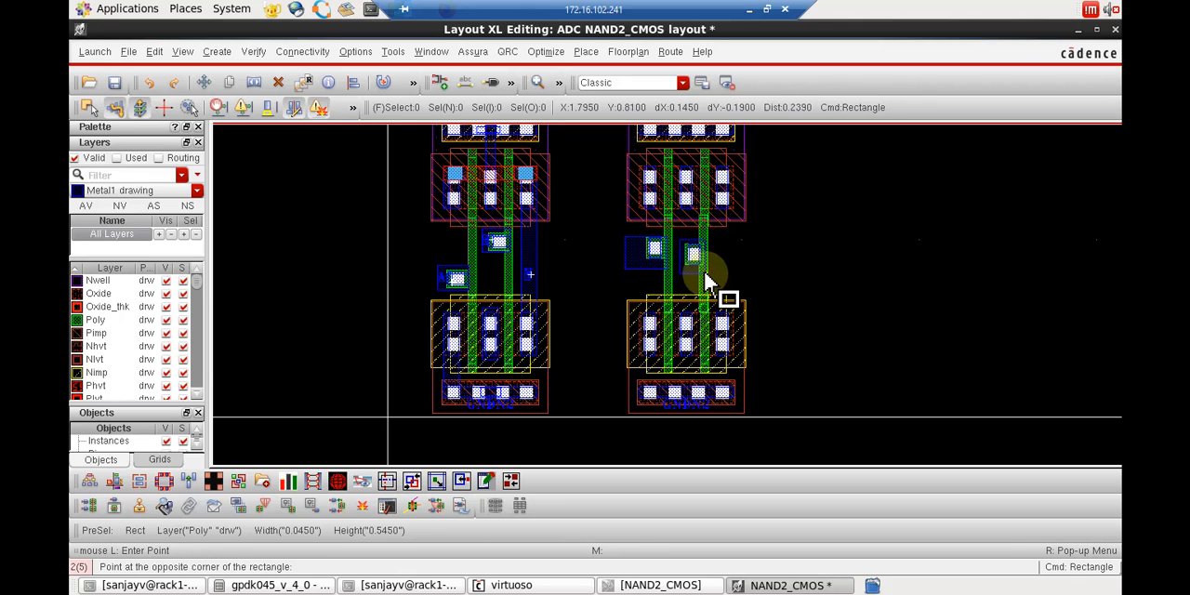
pyautogui.click(707, 281)
pyautogui.press('Escape')
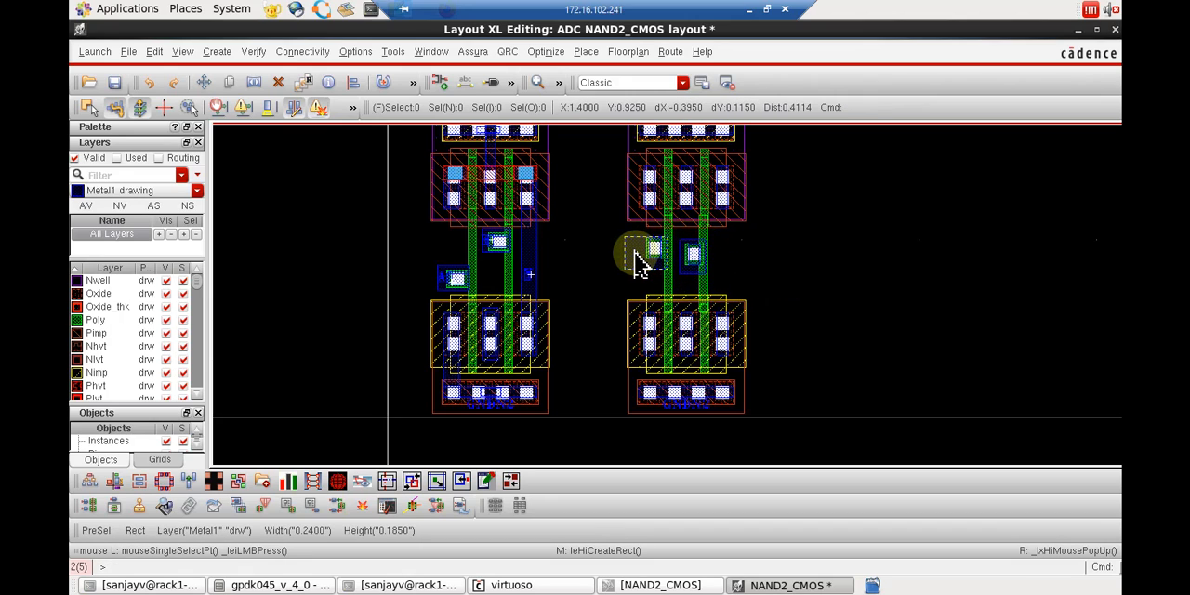
# Create an inputOutput shape pin A about 0.02 by 0.045 on the Metal1 rectangle at the left via.
pyautogui.click(220, 53)
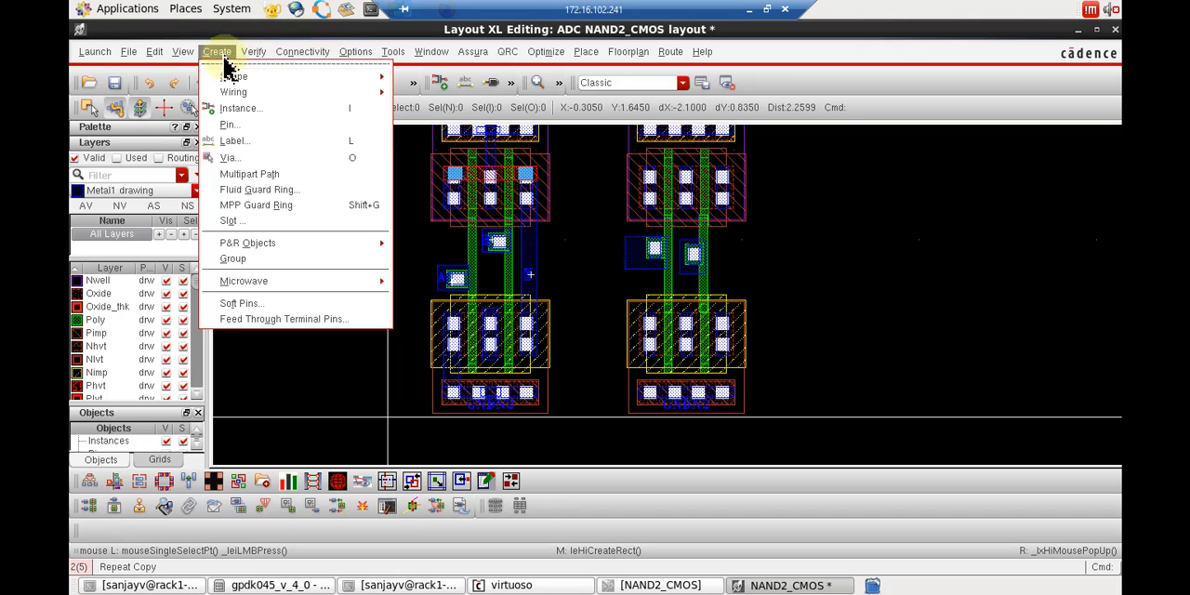
pyautogui.click(265, 130)
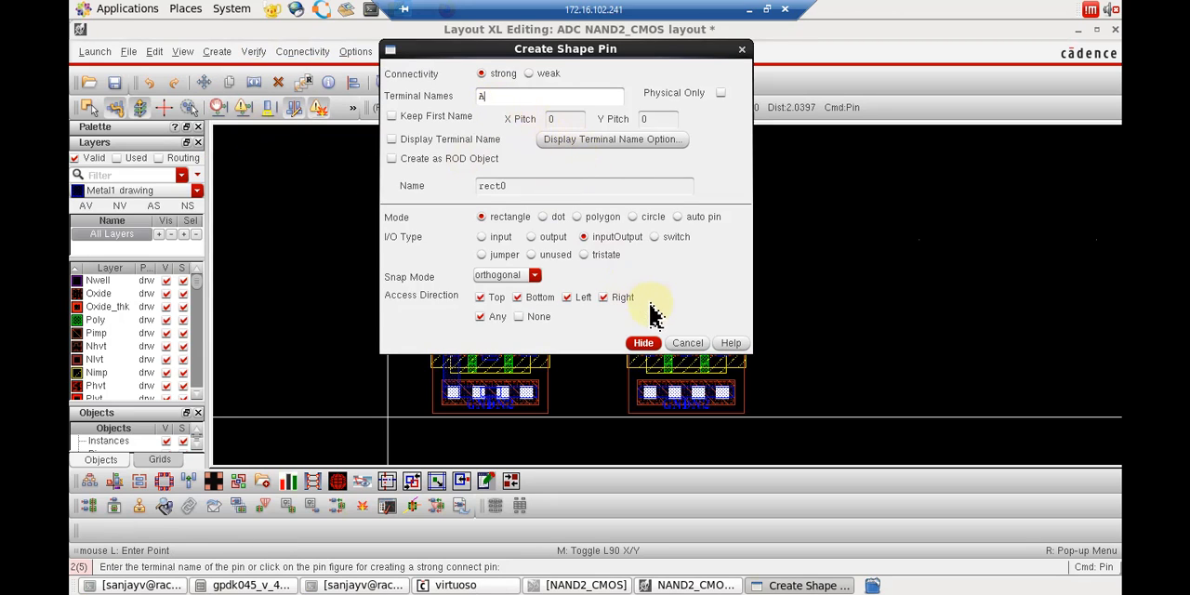
pyautogui.click(643, 343)
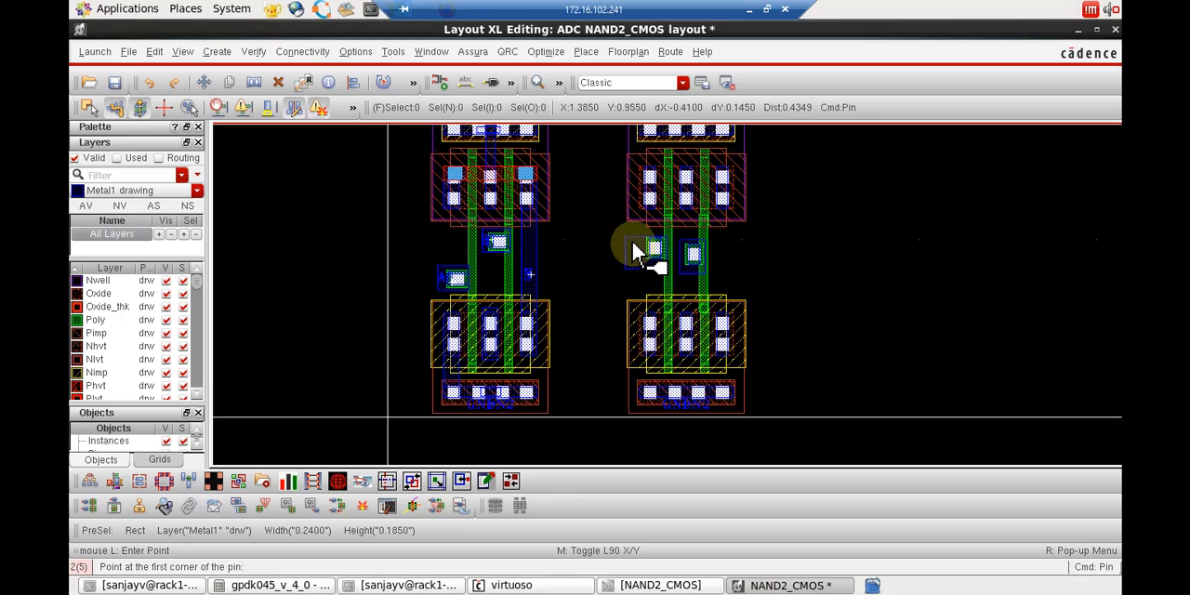
pyautogui.moveTo(636, 253); pyautogui.dragTo(640, 258, button='right')
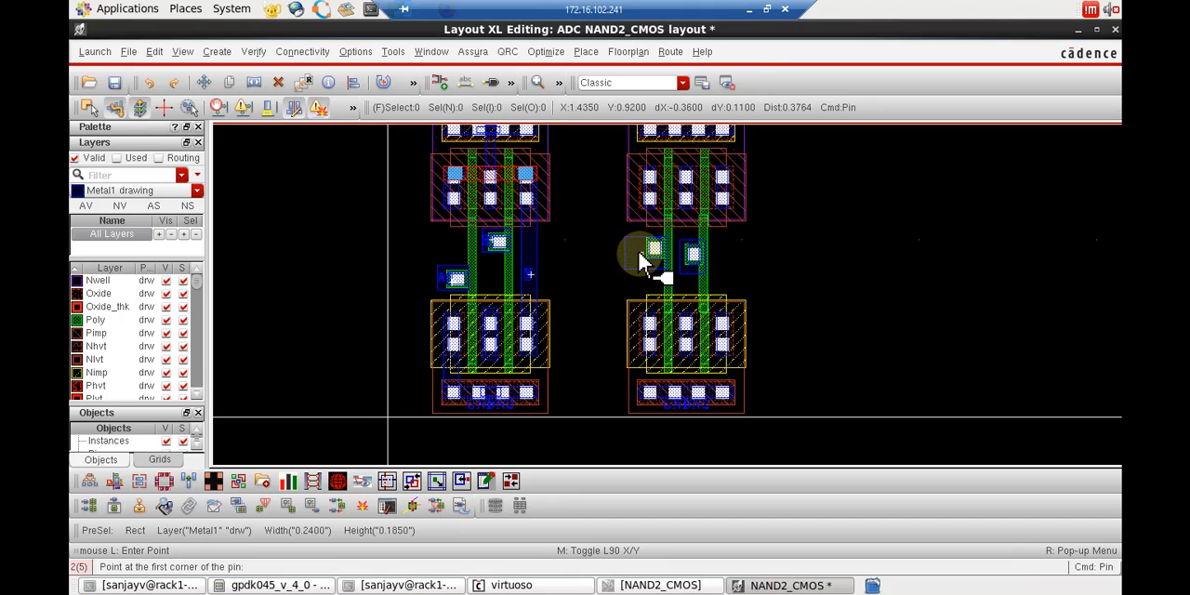
pyautogui.click(639, 260)
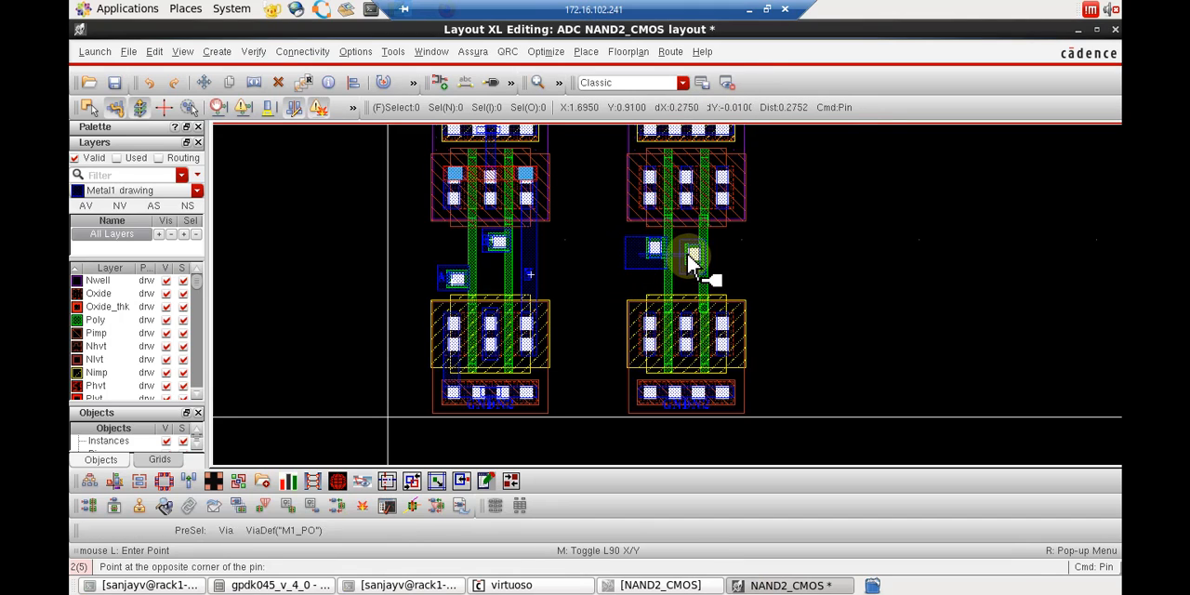
pyautogui.click(639, 263)
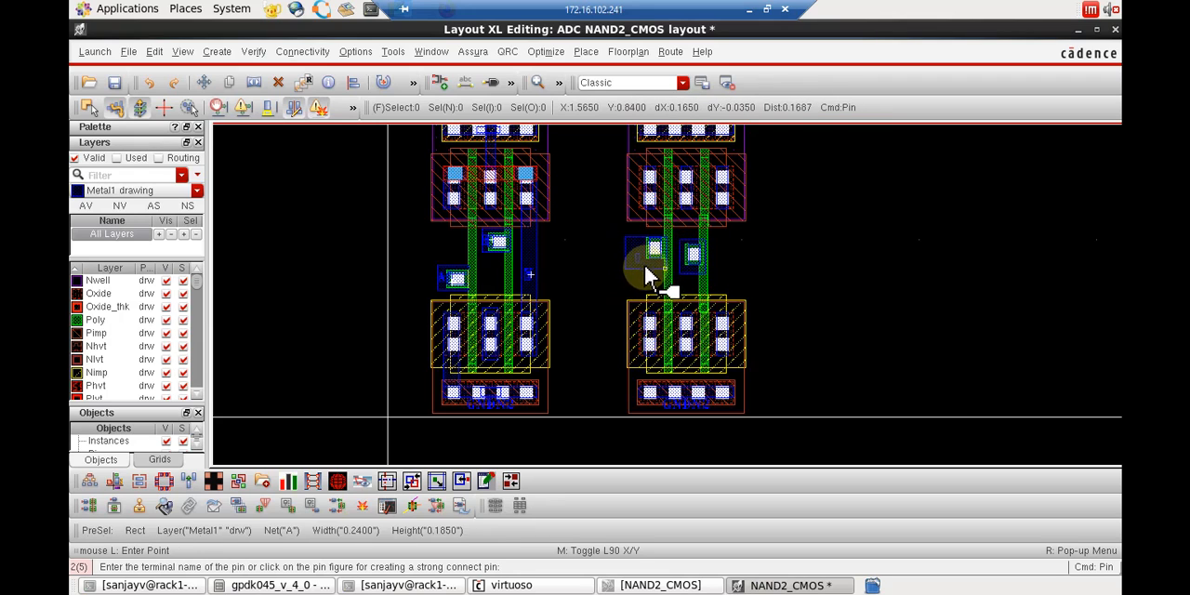
# Create an inputOutput shape pin B on the Metal1 rectangle around the via at the right Poly strip.
pyautogui.click(225, 53)
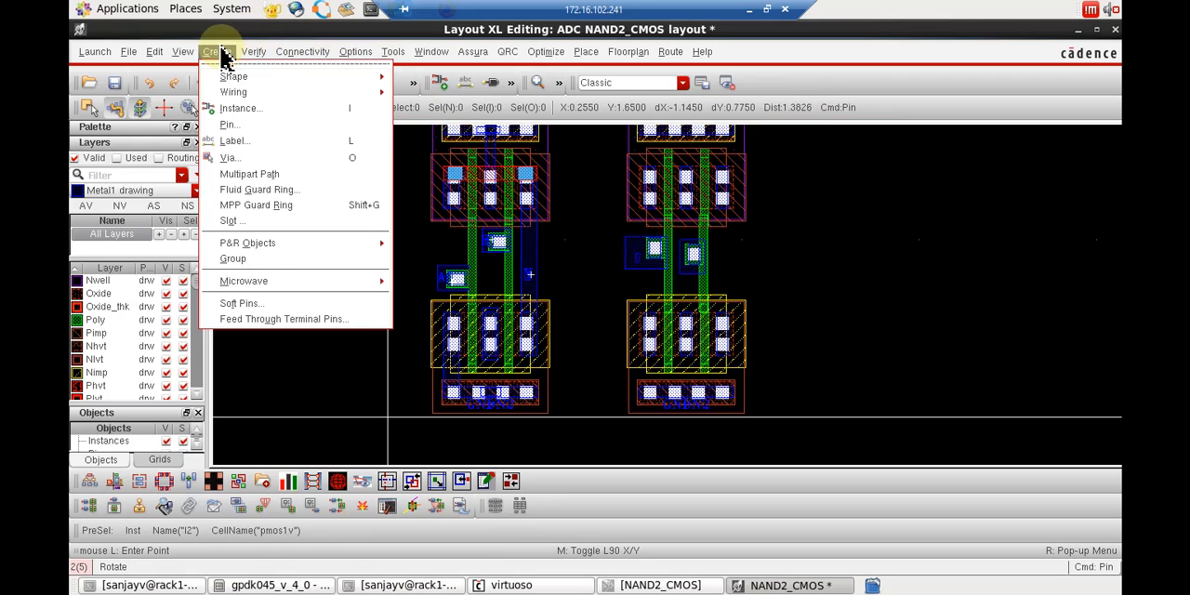
pyautogui.click(255, 125)
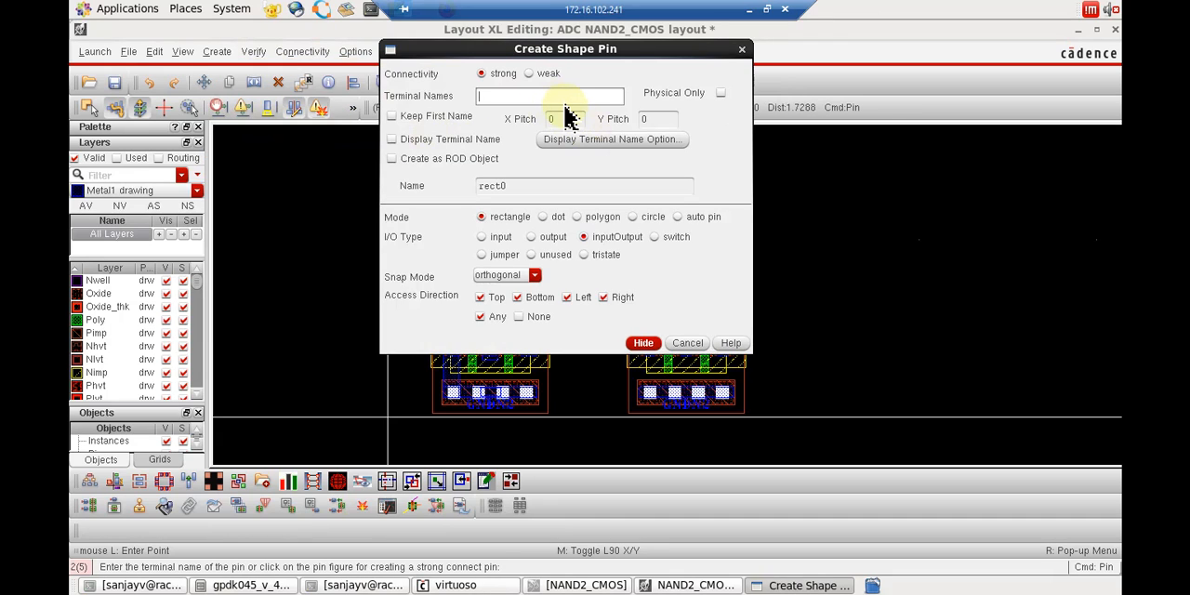
pyautogui.click(643, 343)
pyautogui.moveTo(691, 266); pyautogui.dragTo(701, 279)
pyautogui.click(699, 270)
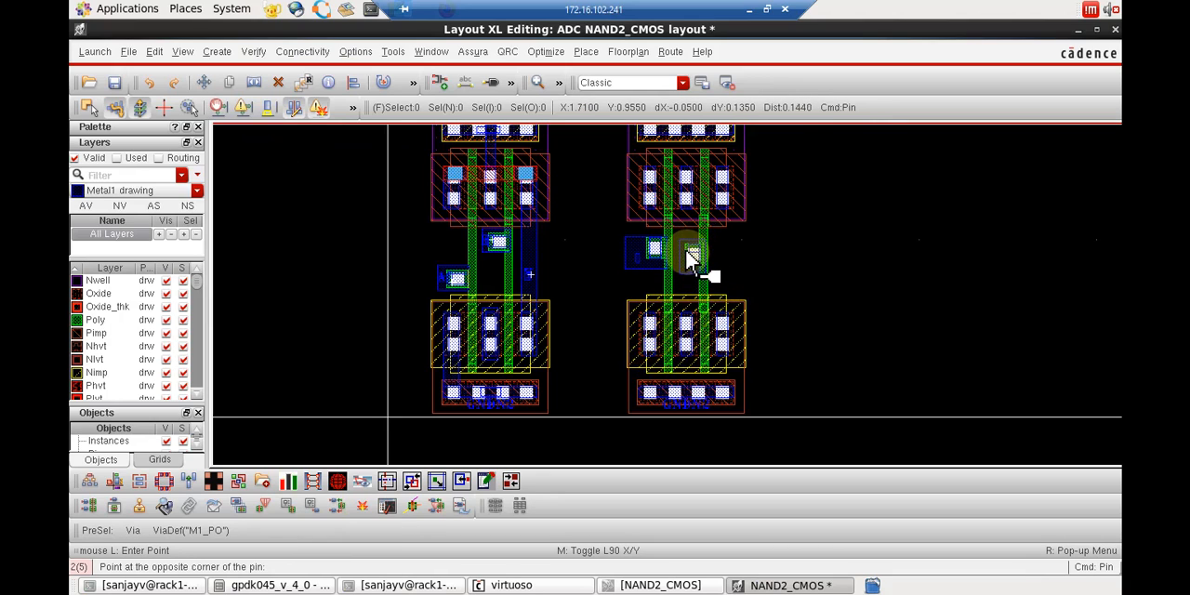
pyautogui.click(686, 249)
pyautogui.press('Escape')
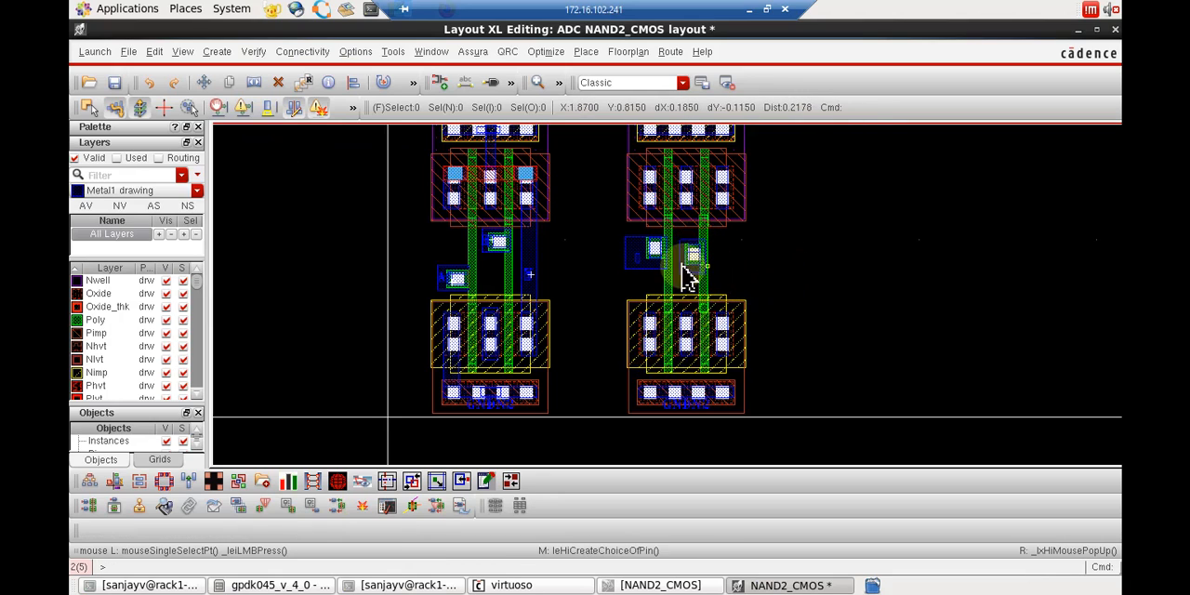
# Check the properties of the new pin on the left via's Metal1 rectangle, including its terminal name.
pyautogui.click(636, 259)
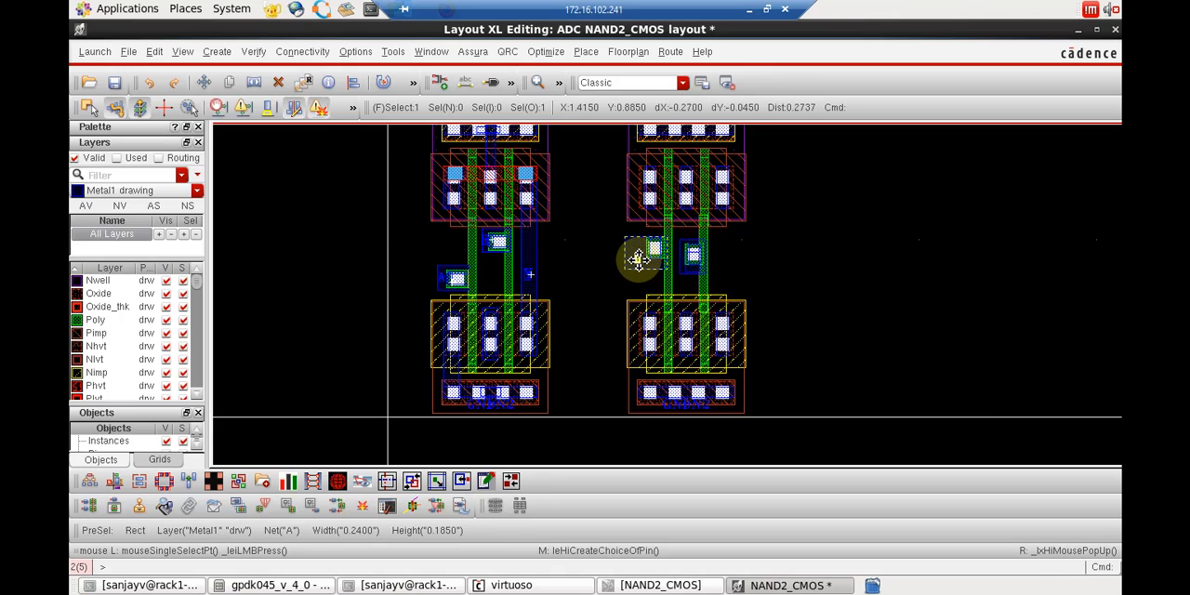
pyautogui.press('q')
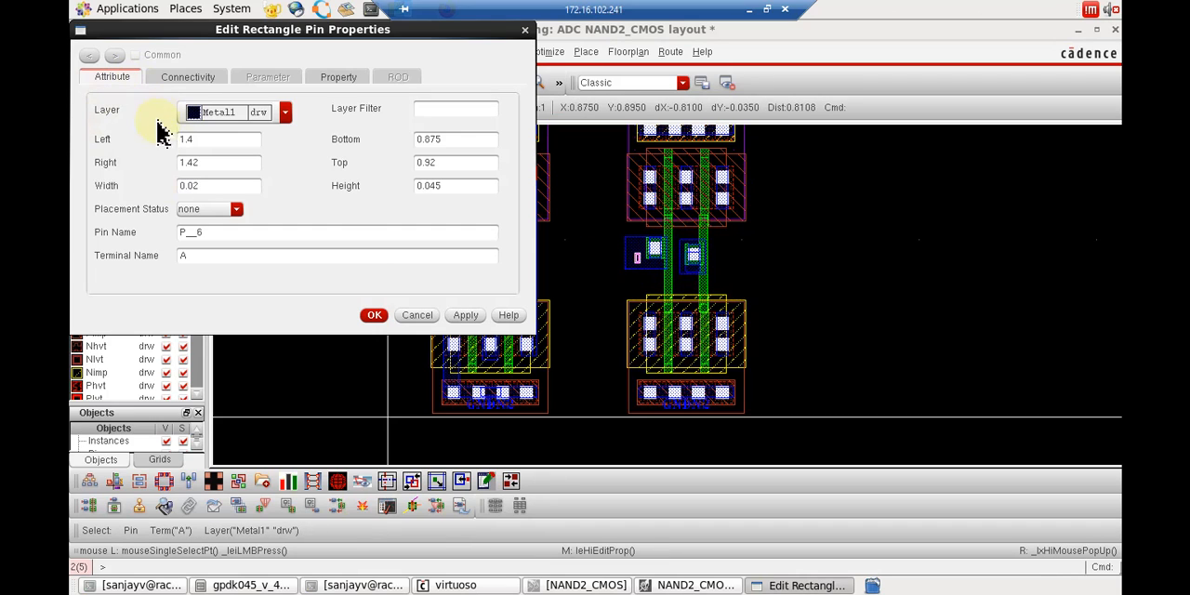
pyautogui.click(375, 316)
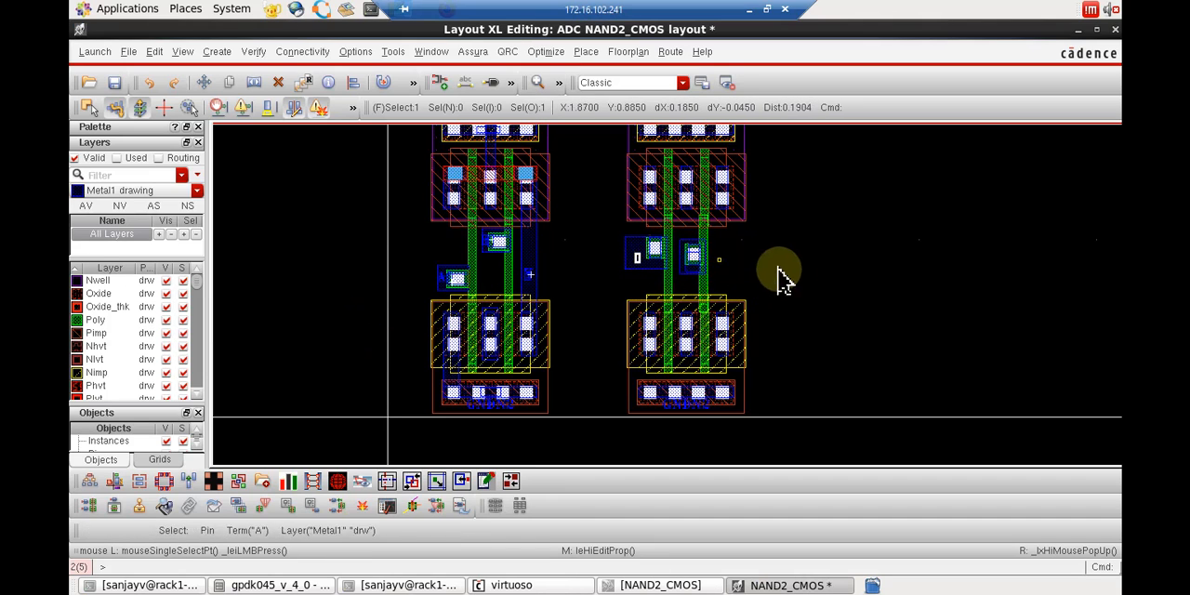
pyautogui.click(855, 283)
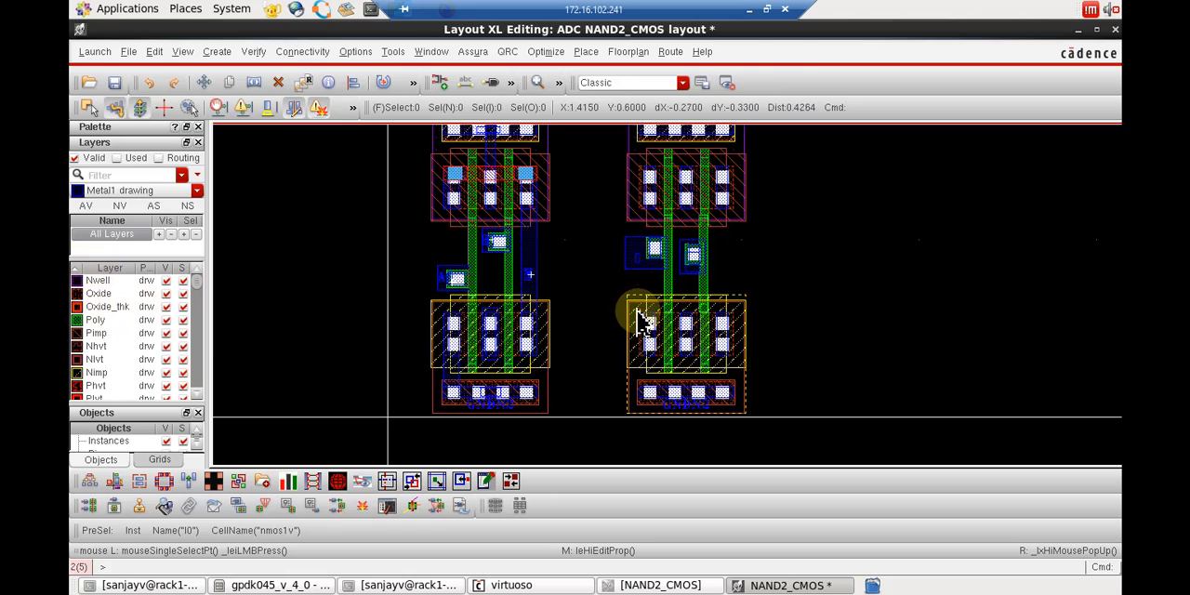
# Draw a Metal1 rectangle about 0.165 by 0.53 joining the copied NMOS's left contacts to its first body contact.
pyautogui.press('r')
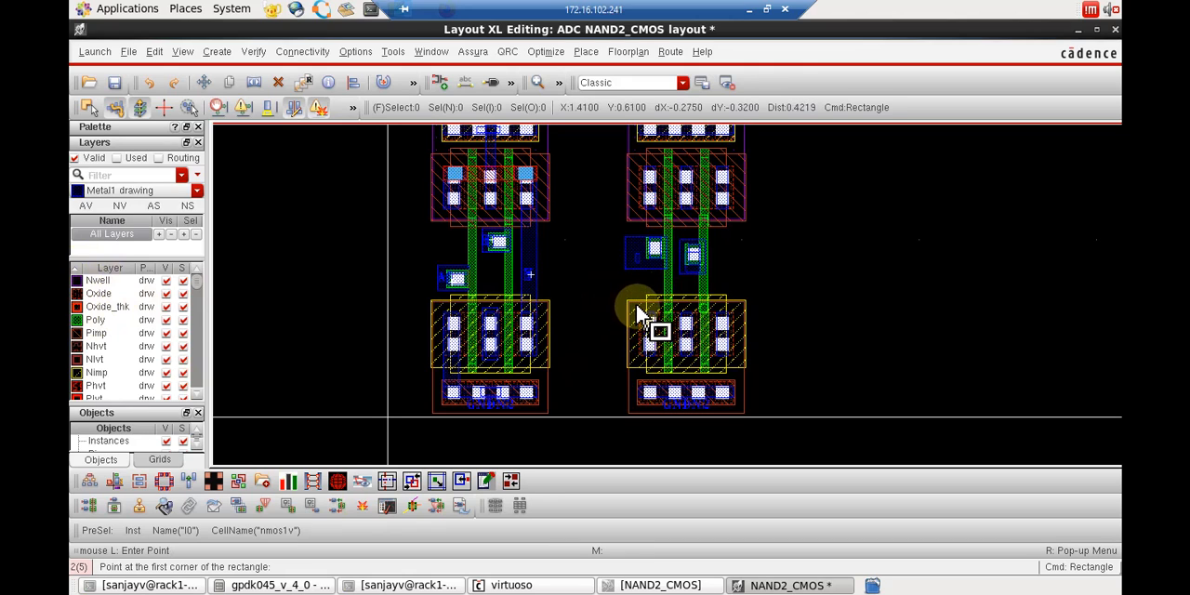
pyautogui.press('Escape')
pyautogui.moveTo(637, 305); pyautogui.dragTo(646, 341)
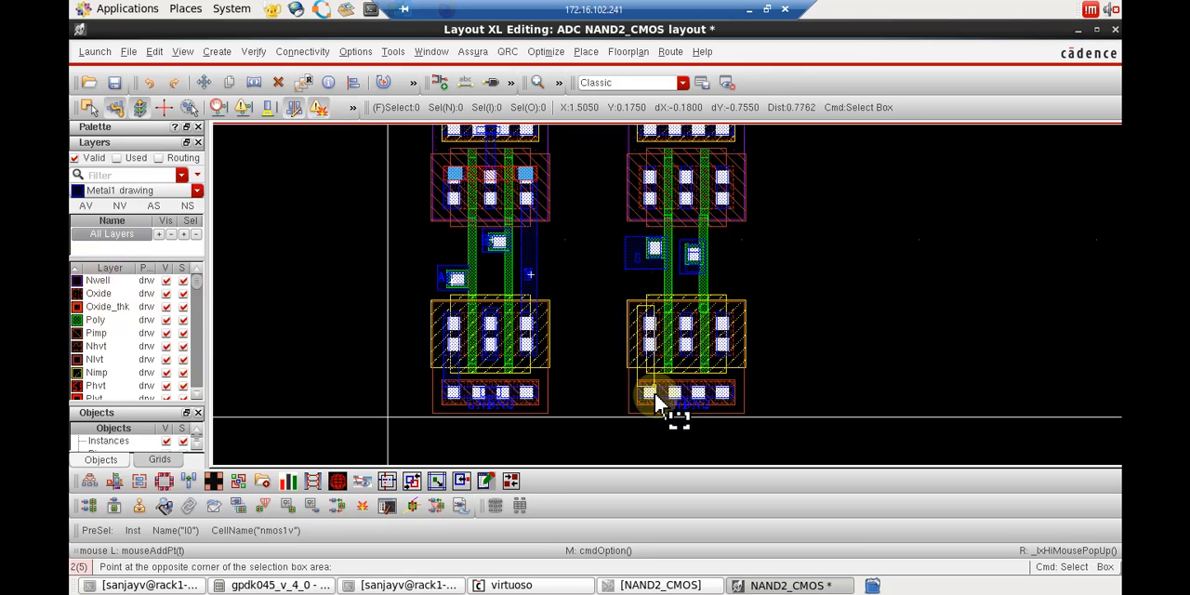
pyautogui.press('Escape')
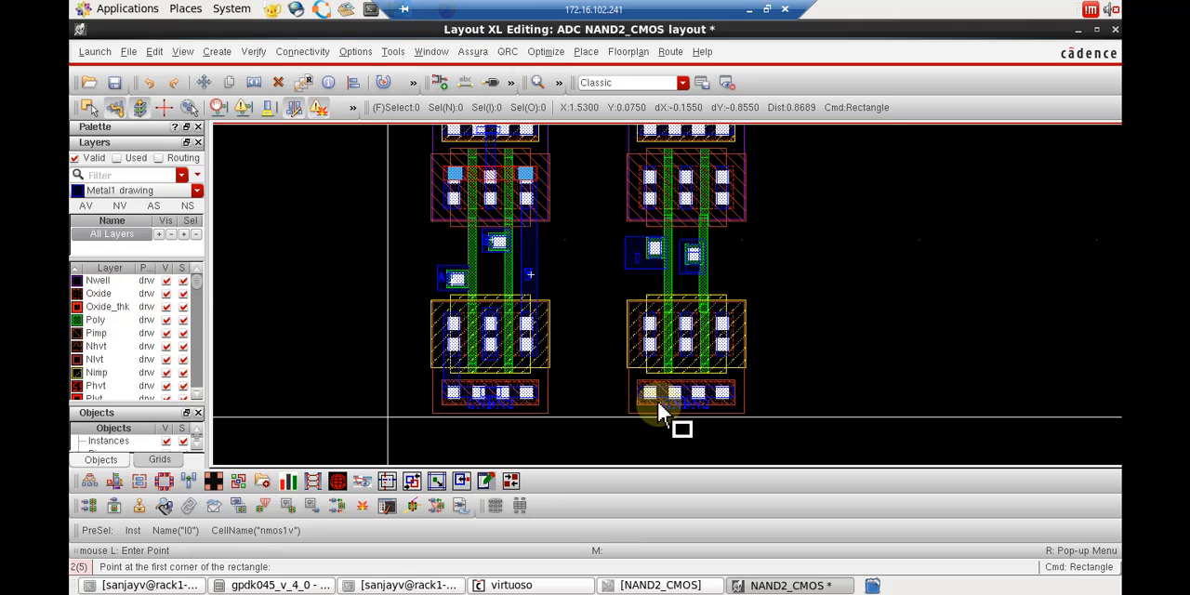
pyautogui.click(657, 406)
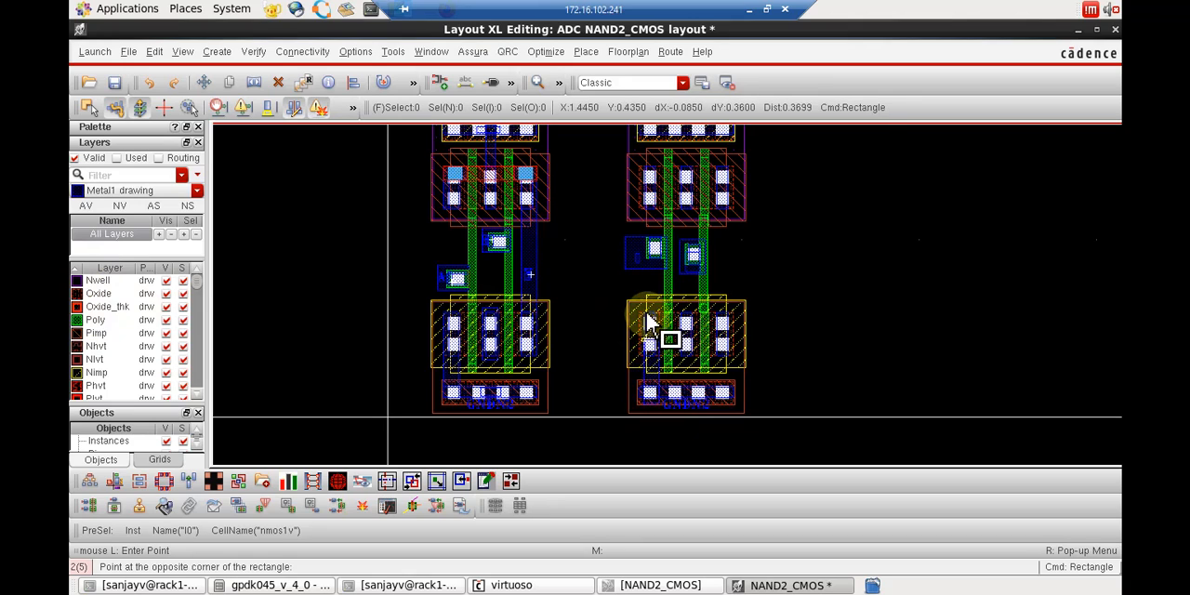
pyautogui.press('Escape')
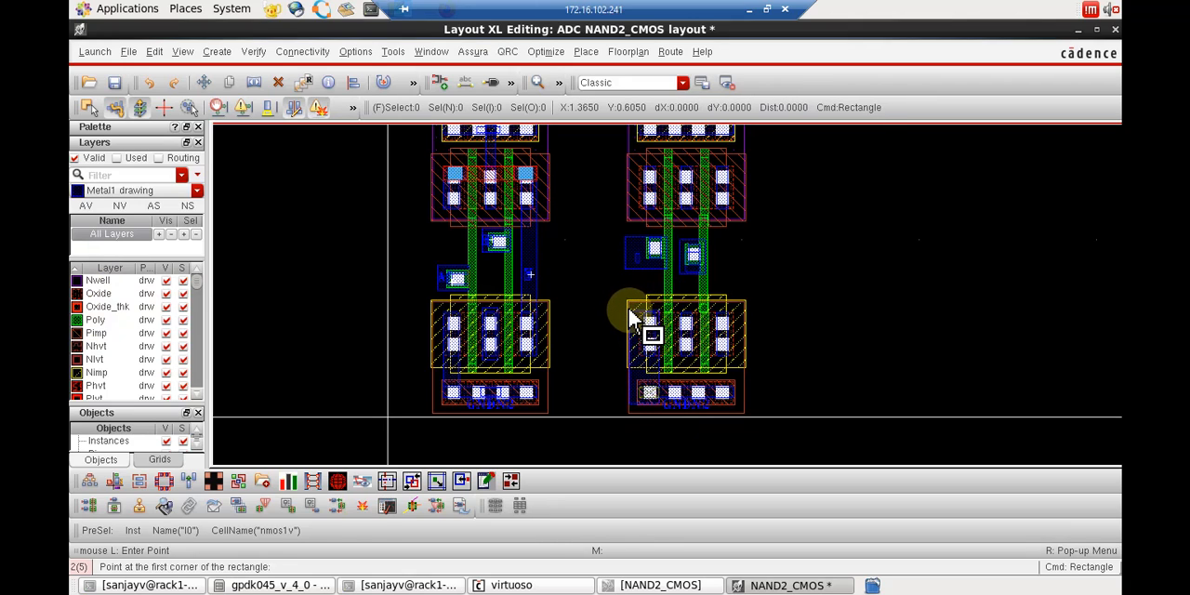
pyautogui.moveTo(609, 377); pyautogui.dragTo(765, 416)
pyautogui.click(768, 423)
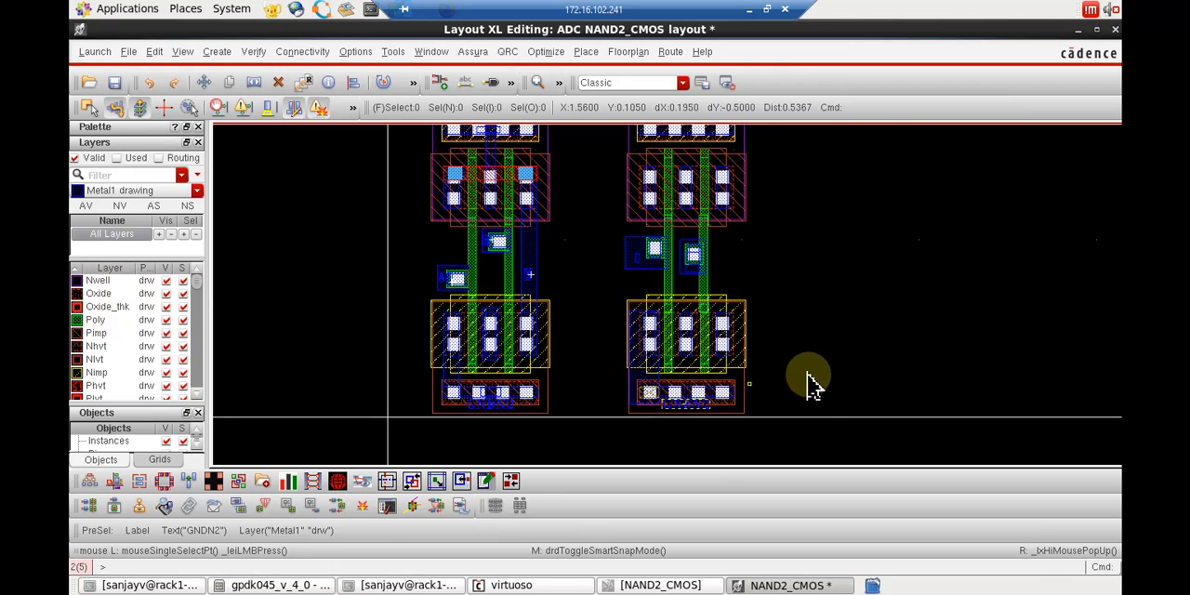
pyautogui.press('r')
pyautogui.press('Escape')
pyautogui.moveTo(609, 375); pyautogui.dragTo(767, 413)
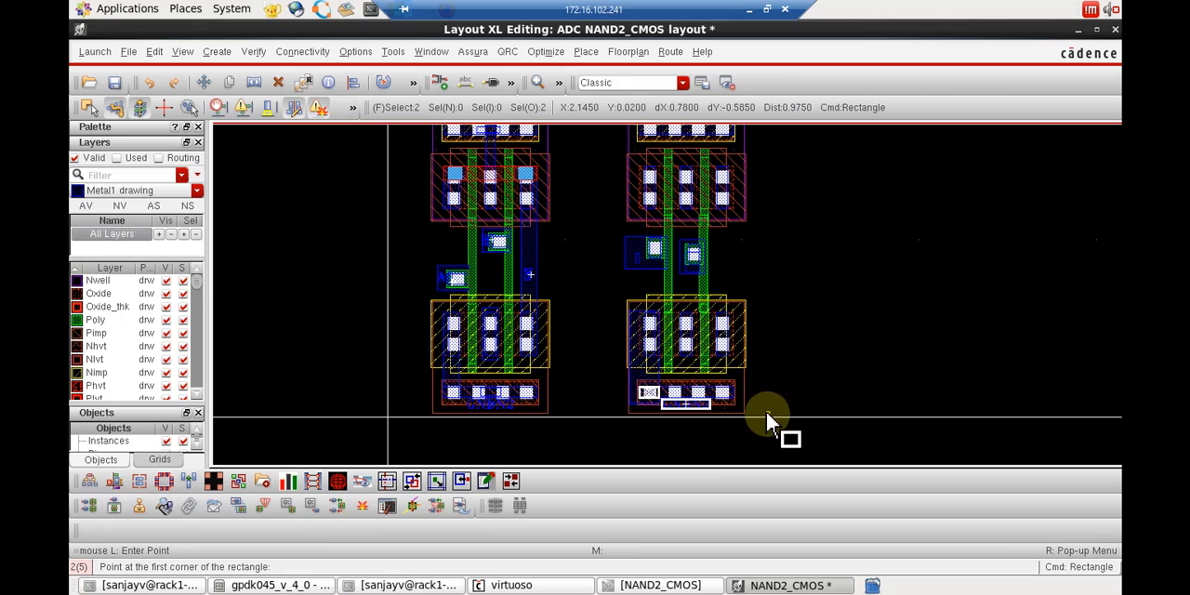
pyautogui.click(769, 414)
pyautogui.press('Escape')
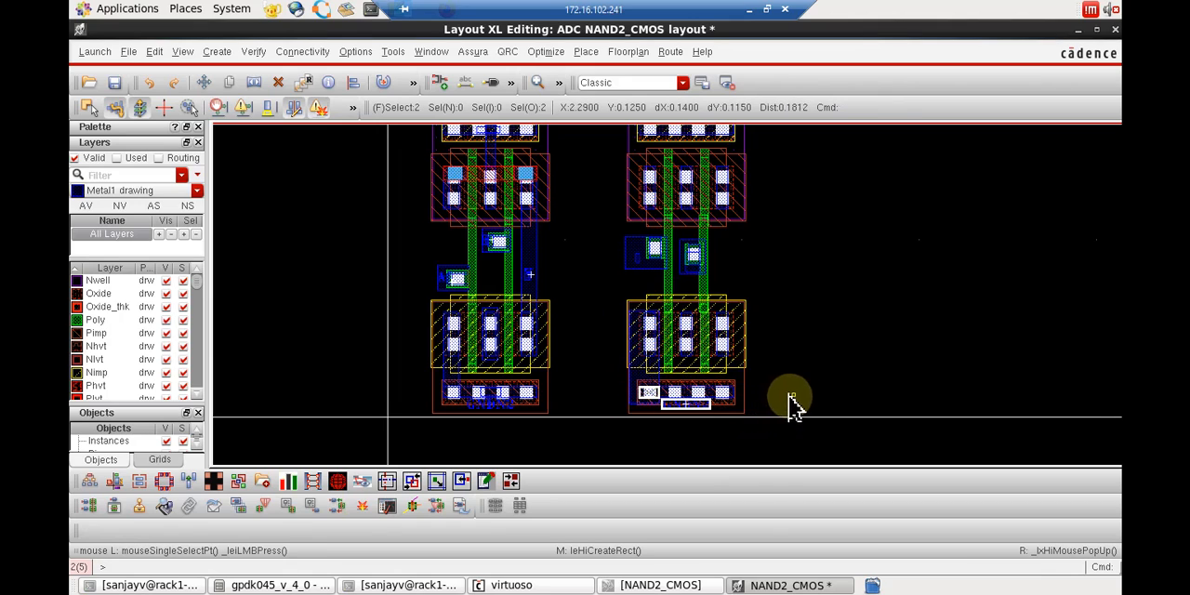
pyautogui.hotkey('ctrl', 'd')
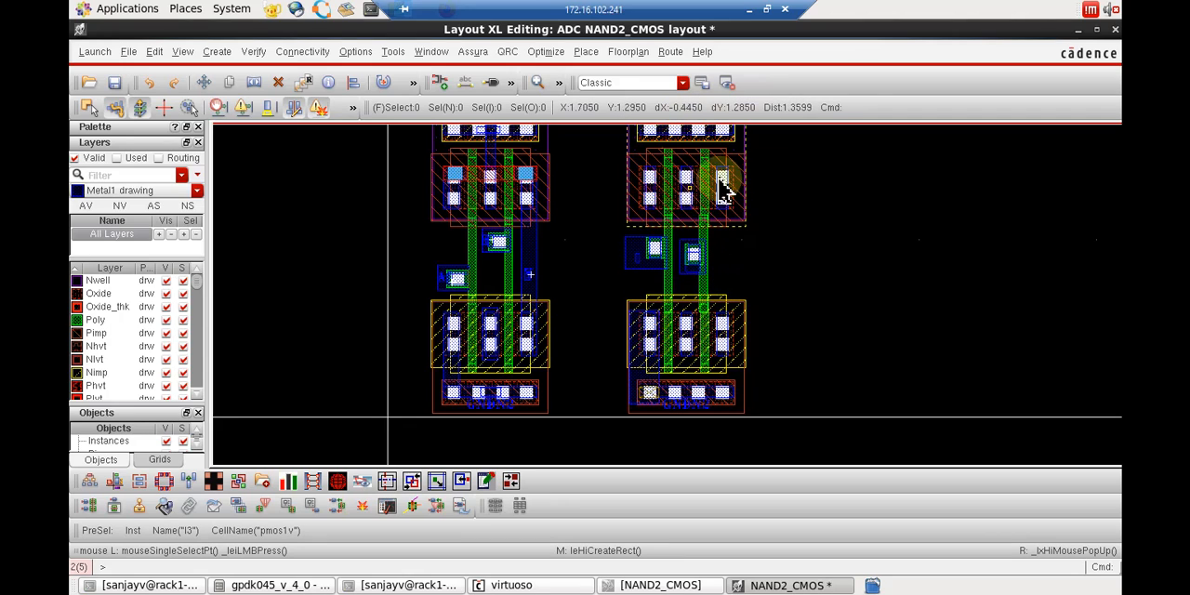
# Draw a Metal1 rectangle about 0.085 by 0.55 joining the copied PMOS's body contact row to its middle contacts.
pyautogui.scroll(1, 833, 198)
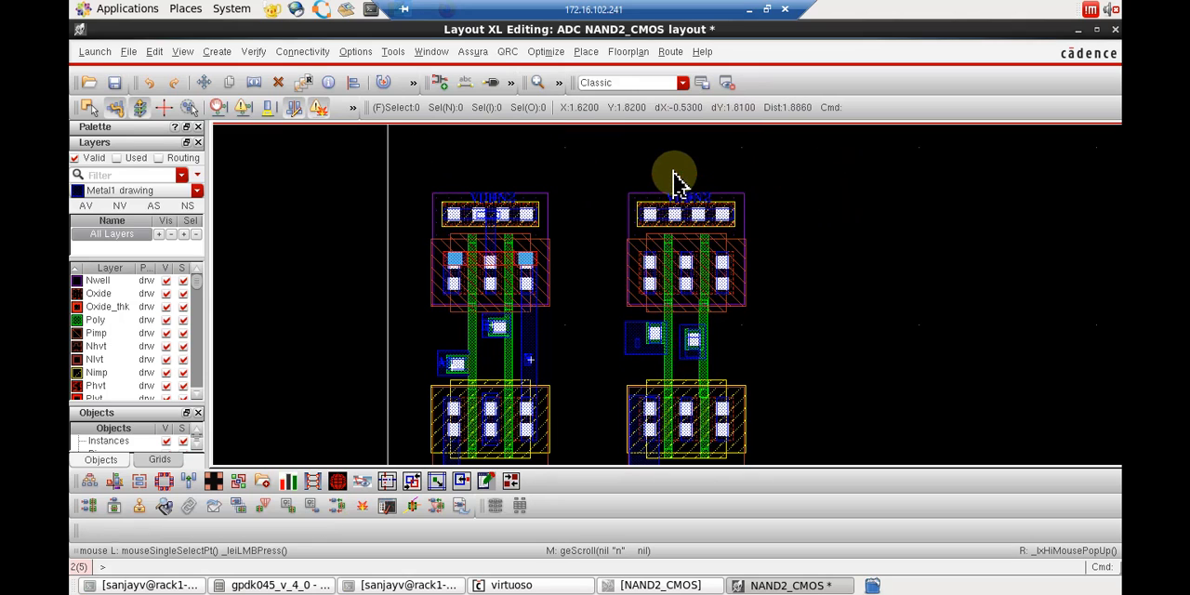
pyautogui.press('r')
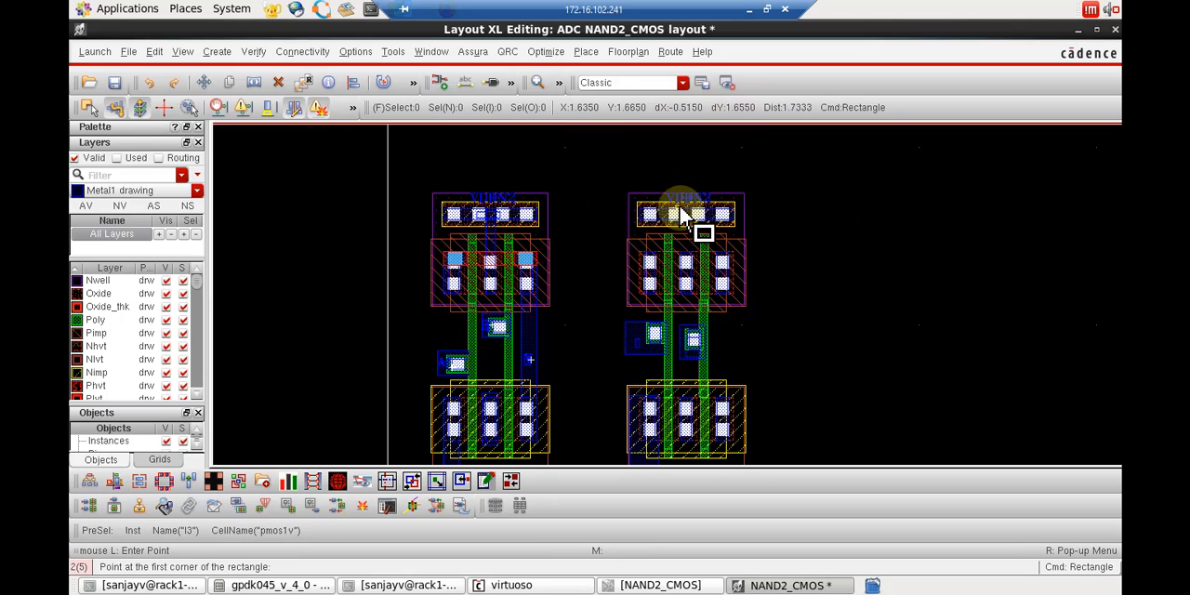
pyautogui.moveTo(680, 202)
pyautogui.mouseDown()
pyautogui.moveTo(693, 294)
pyautogui.moveTo(679, 194)
pyautogui.mouseUp()
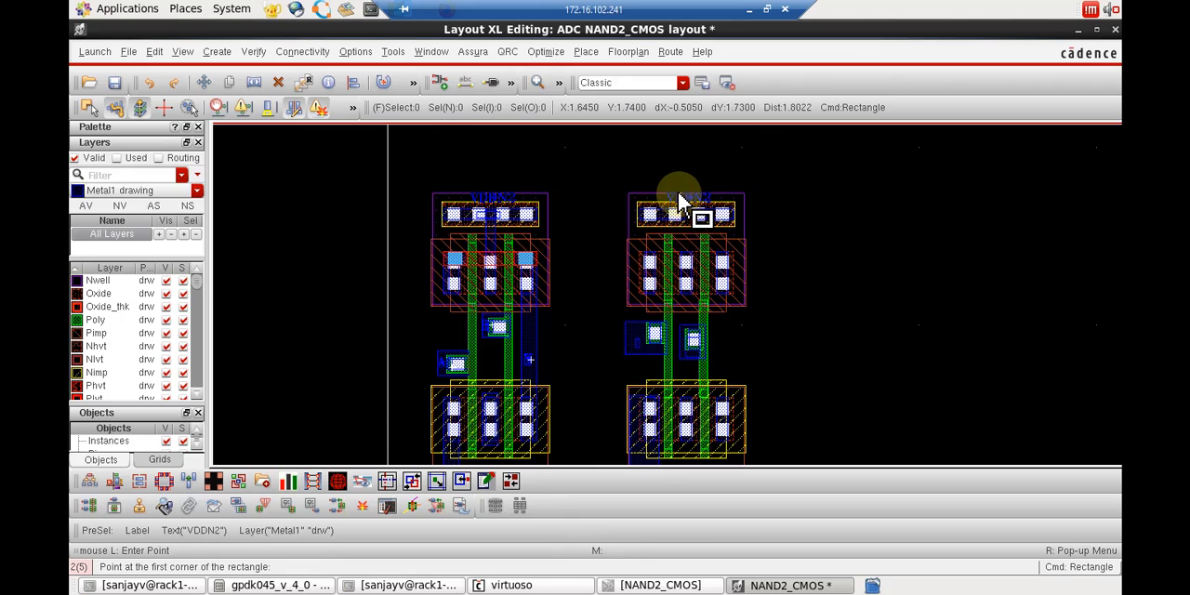
pyautogui.click(680, 209)
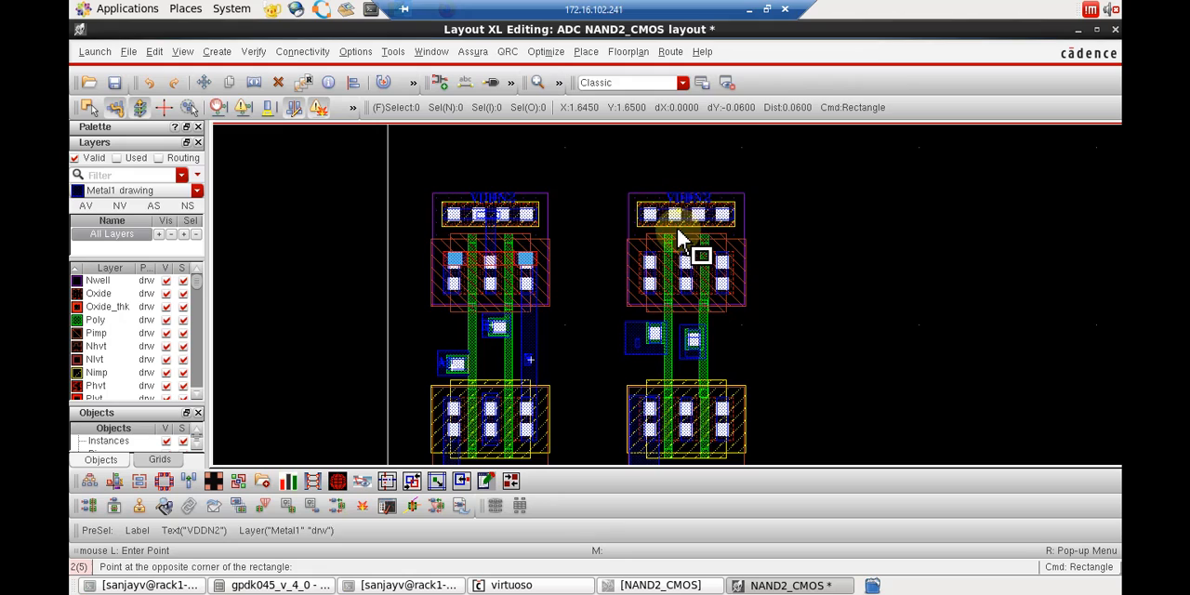
pyautogui.click(695, 302)
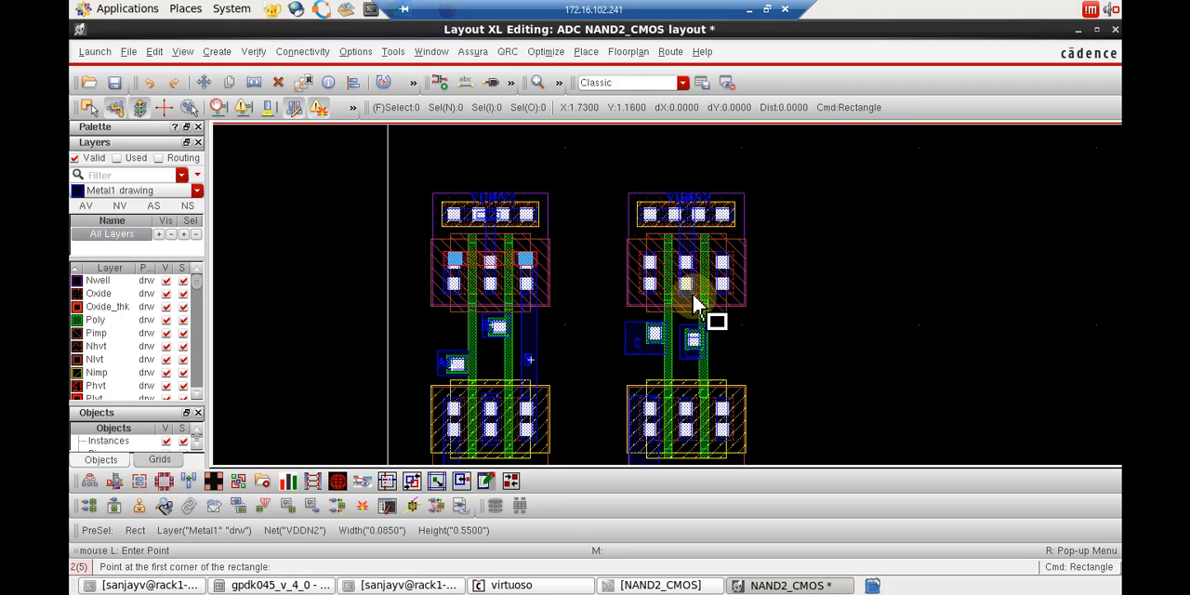
pyautogui.press('Escape')
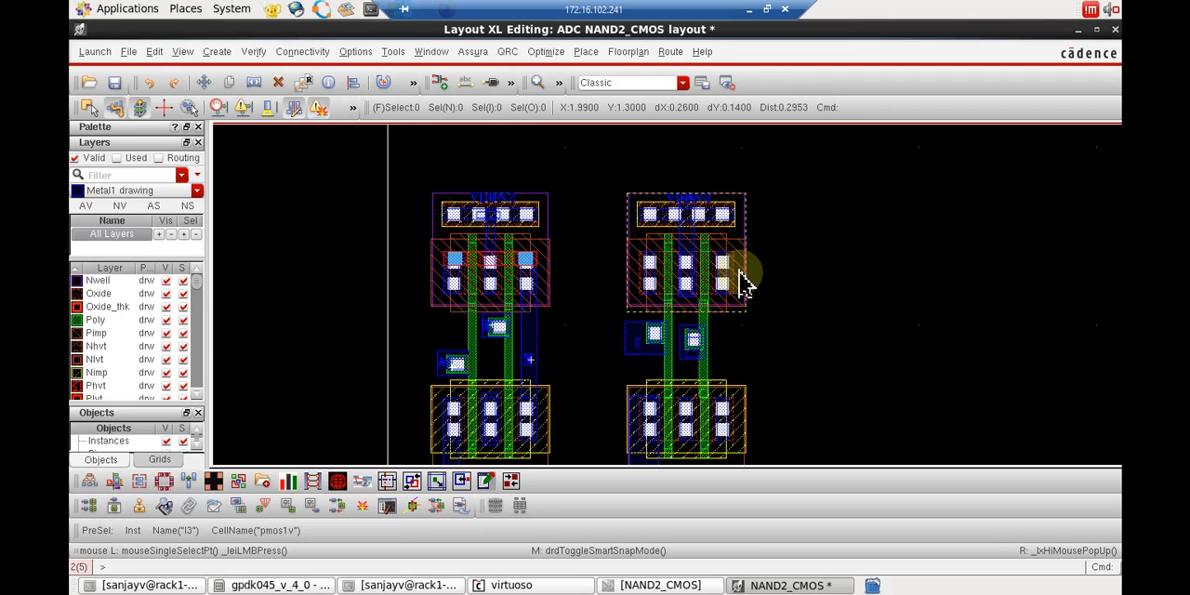
# Draw a Metal1 rectangle about 0.06 by 1.1 joining the copied NMOS's right contacts to the right contacts of the PMOS above.
pyautogui.moveTo(721, 264); pyautogui.dragTo(732, 453)
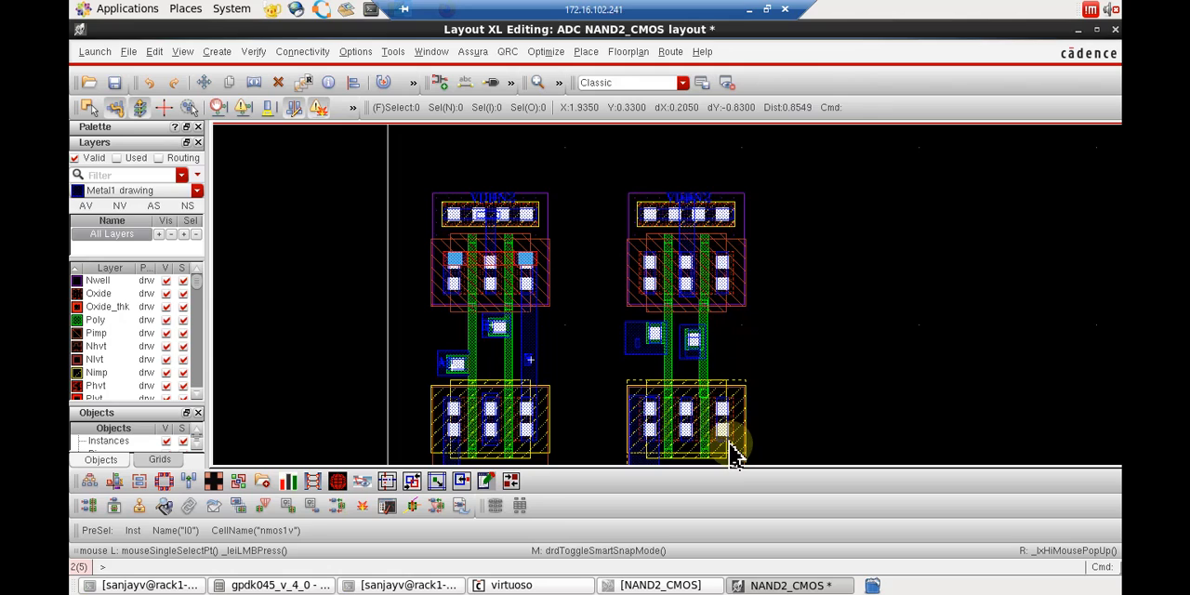
pyautogui.press('r')
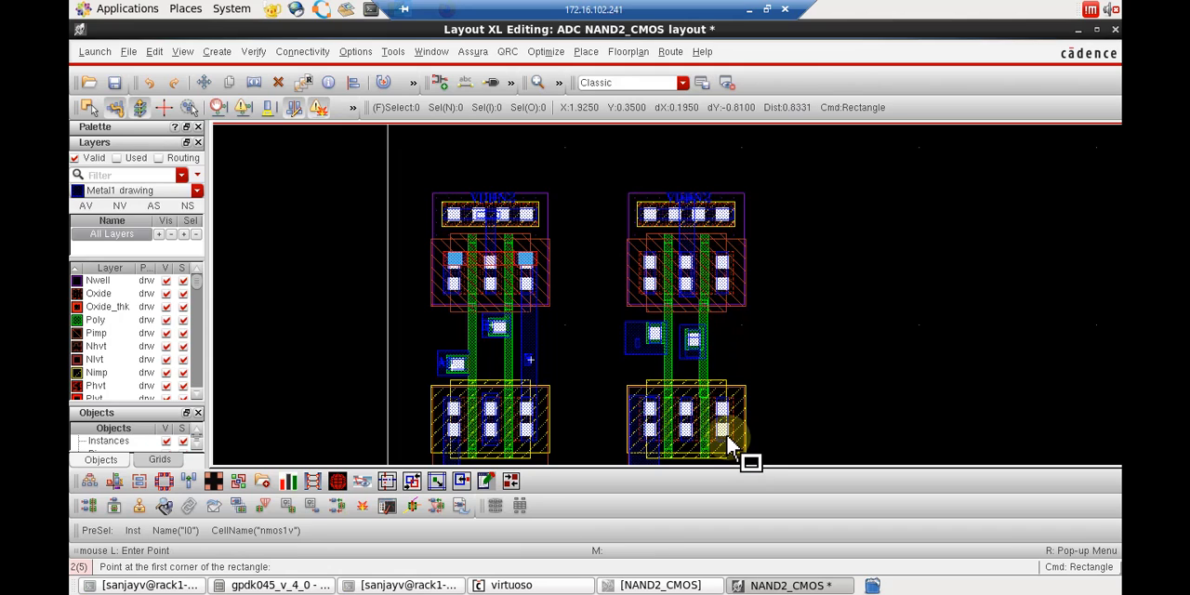
pyautogui.click(729, 440)
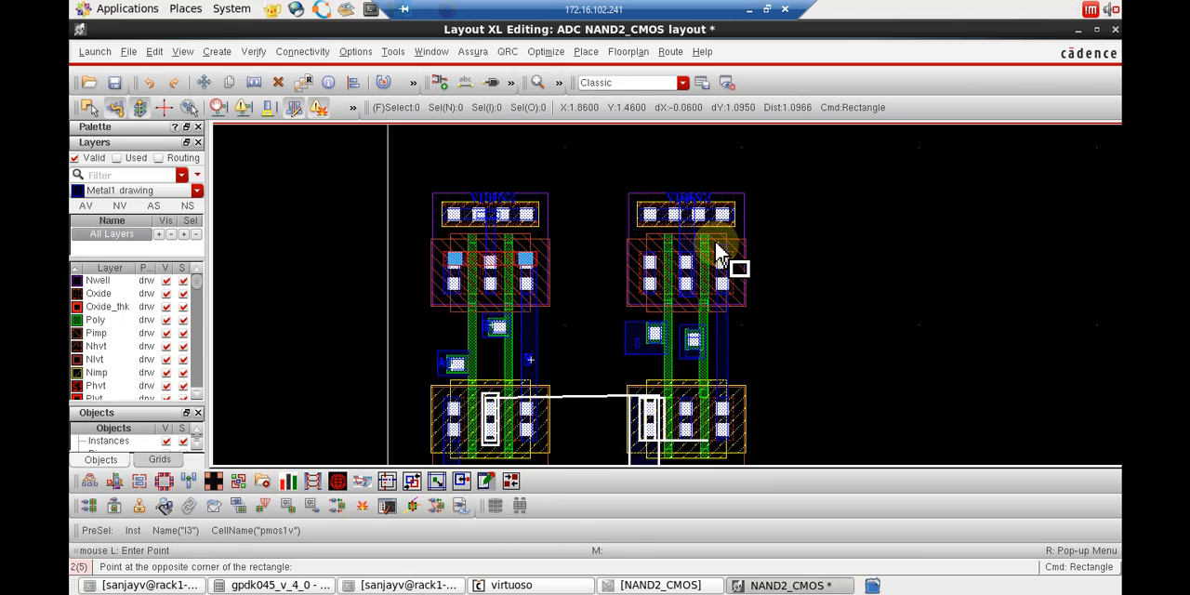
pyautogui.press('Escape')
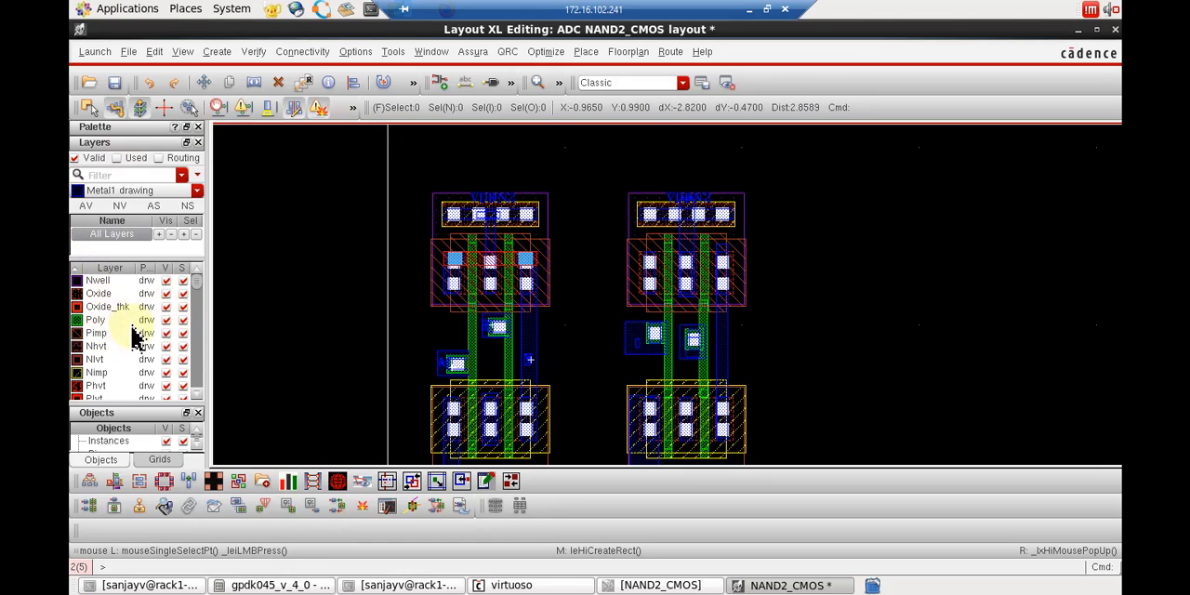
# Draw a Metal2 rectangle about 0.665 by 0.25 across the left, middle and right contacts of the copied PMOS.
pyautogui.scroll(-1, 119, 367)
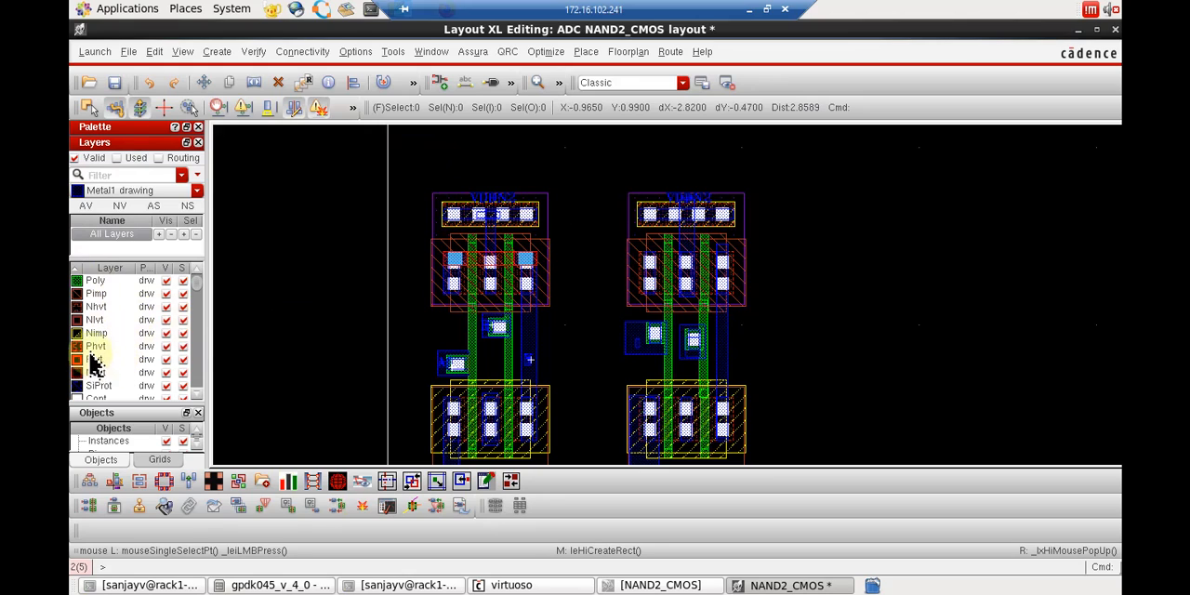
pyautogui.scroll(-1, 97, 365)
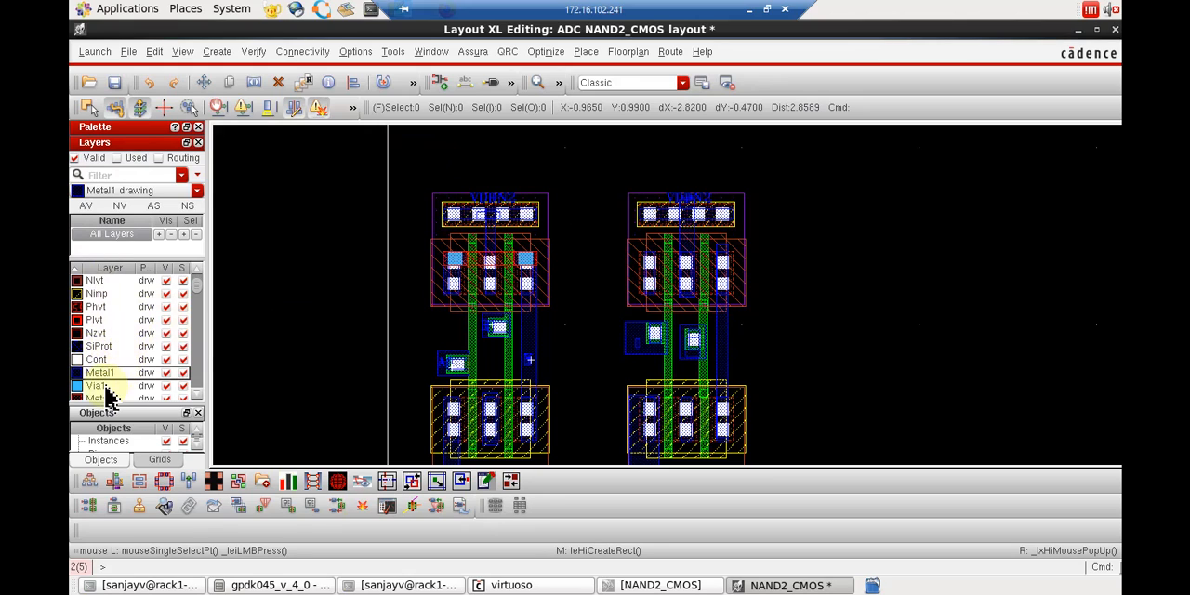
pyautogui.click(100, 398)
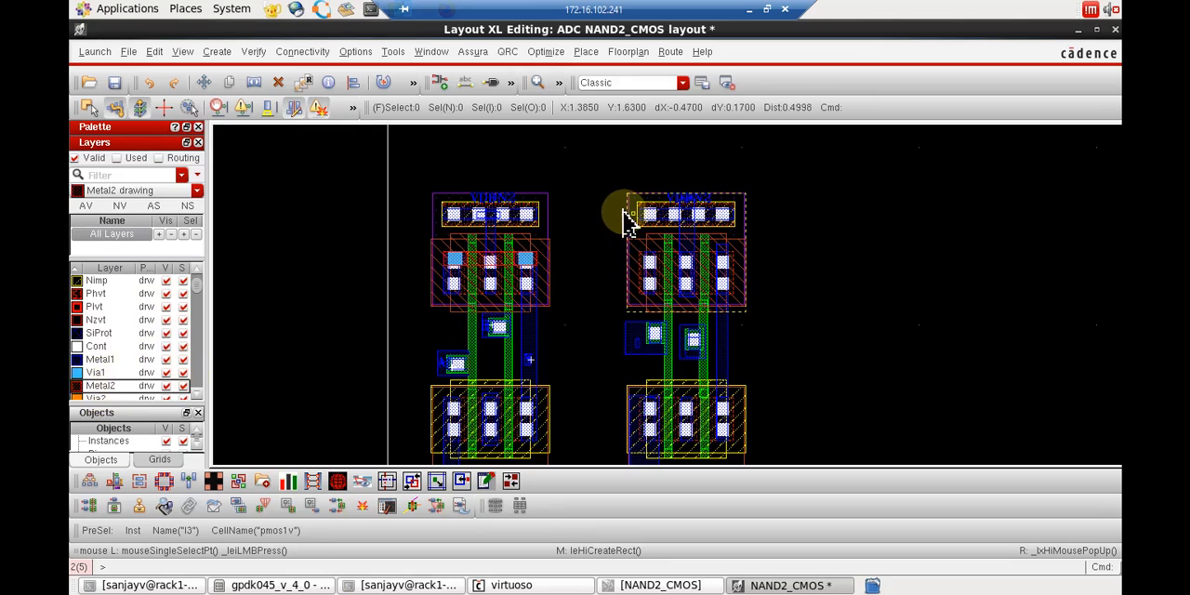
pyautogui.hotkey('alt', 'r')
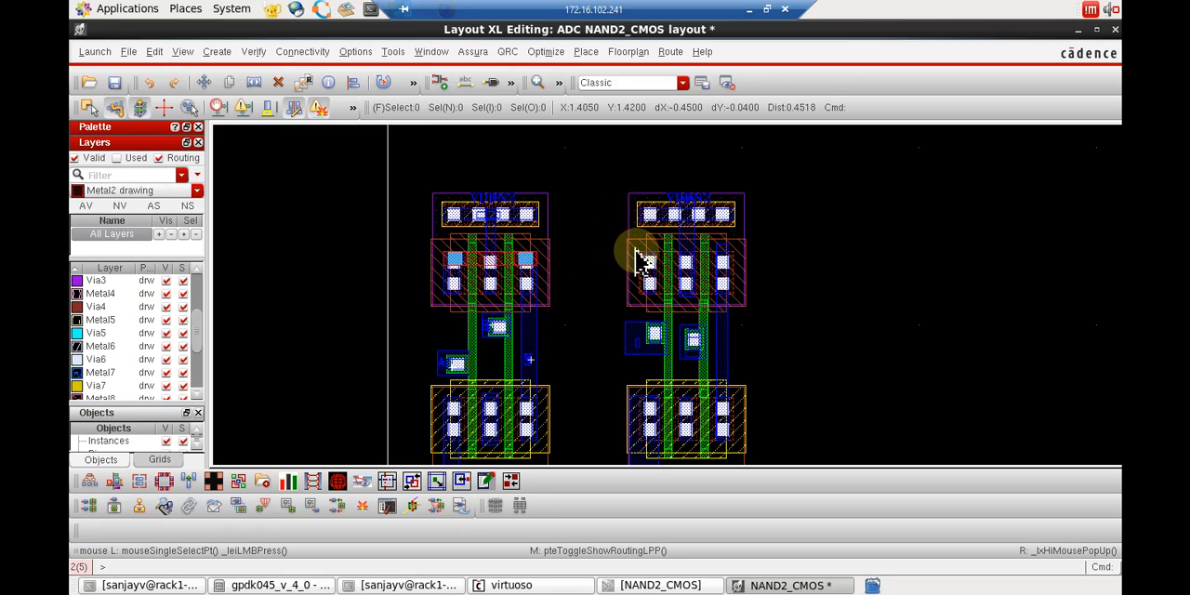
pyautogui.click(641, 253)
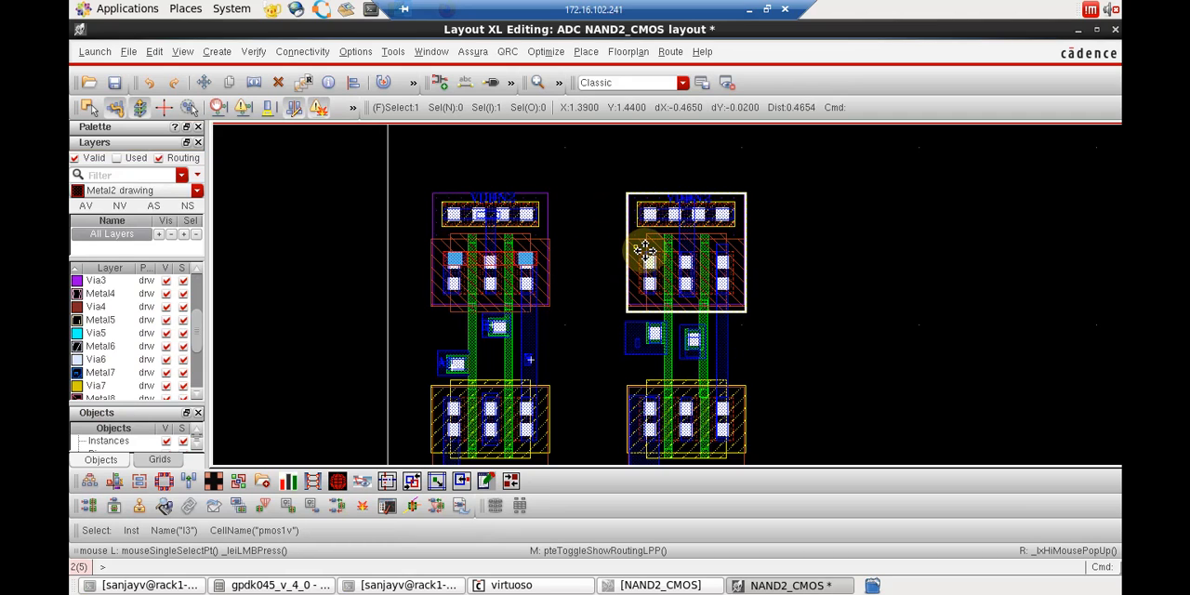
pyautogui.click(898, 258)
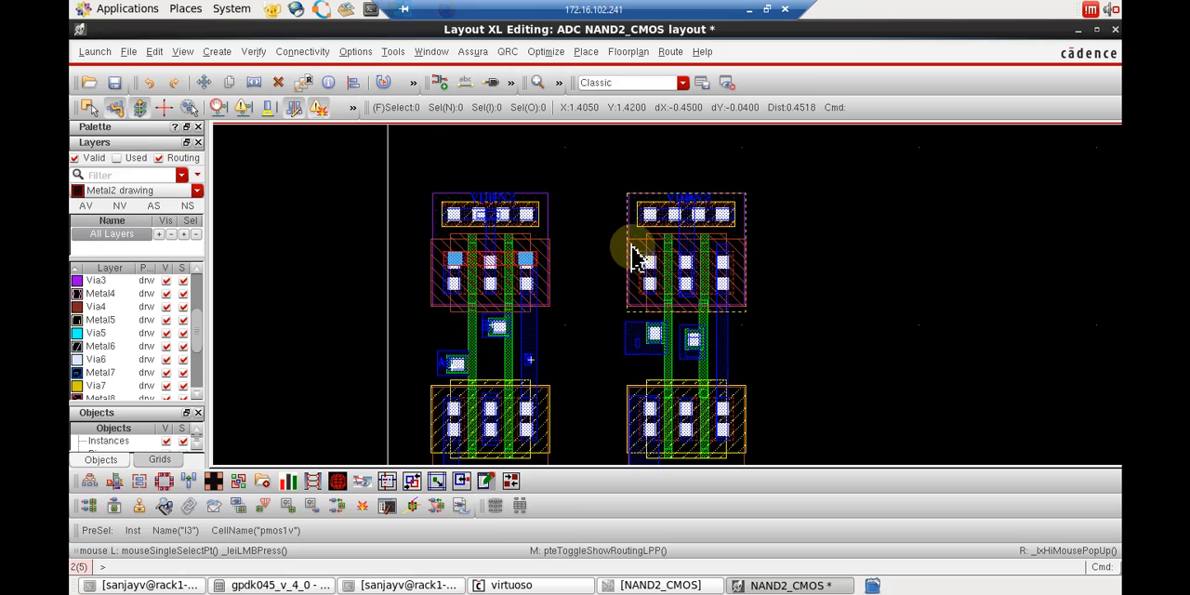
pyautogui.moveTo(648, 276); pyautogui.dragTo(749, 295)
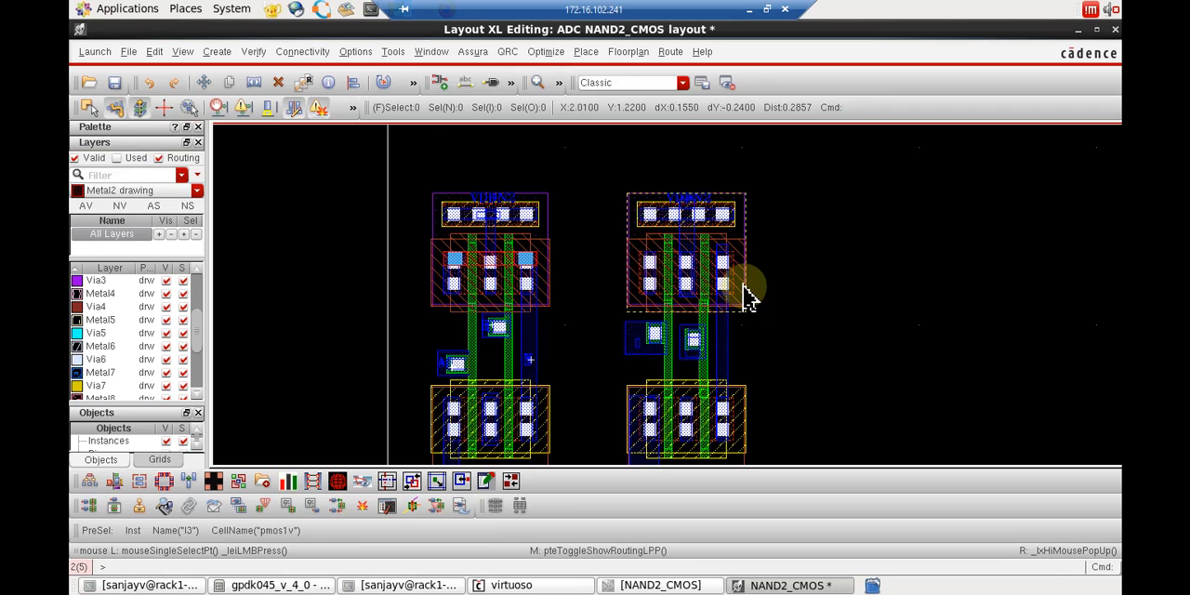
pyautogui.press('r')
pyautogui.click(743, 285)
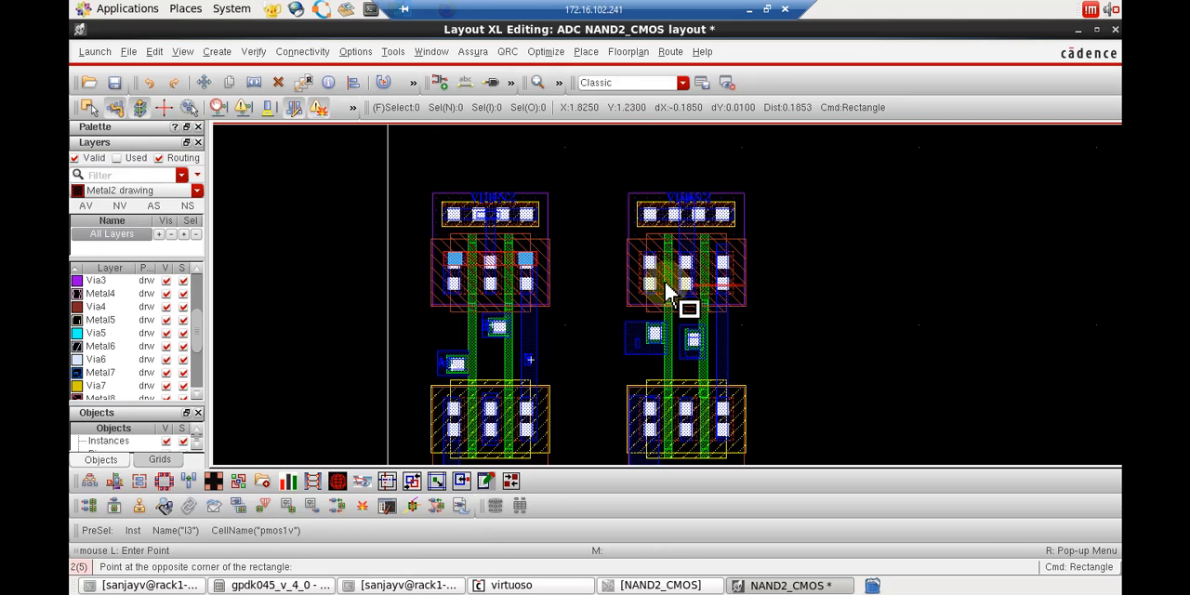
pyautogui.click(624, 242)
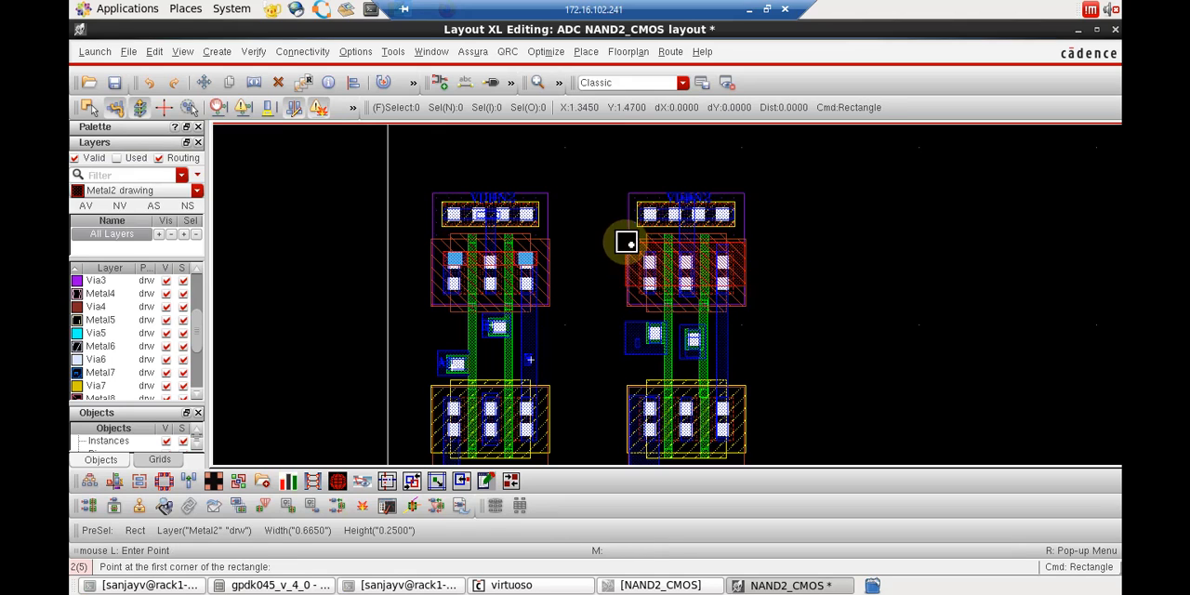
pyautogui.press('Escape')
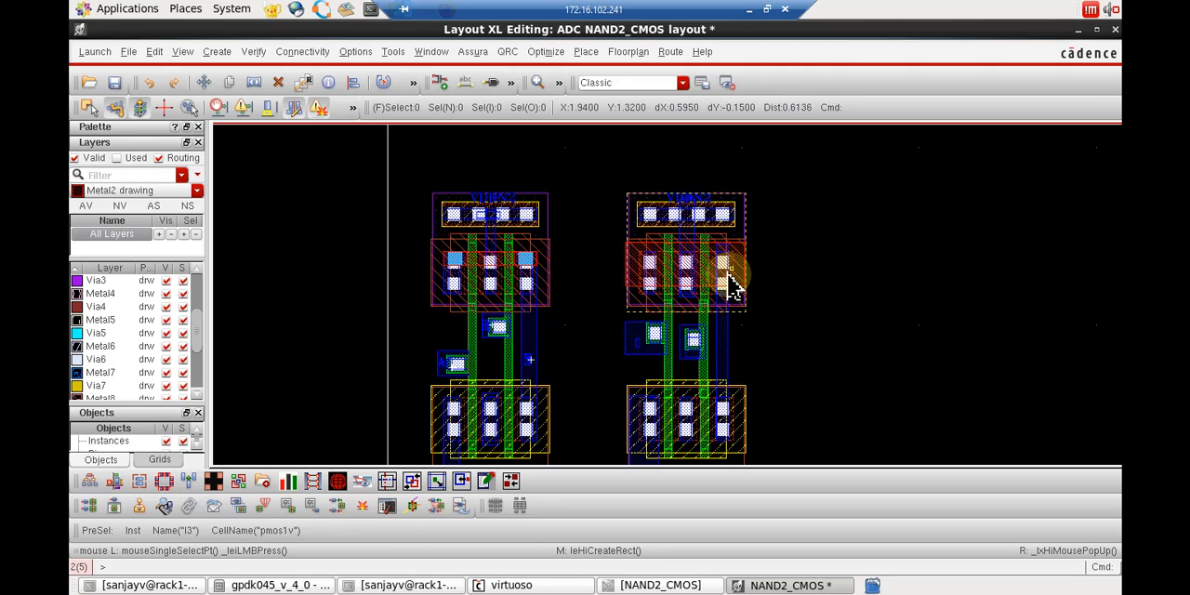
# Place single M2_M1 vias on the new Metal2 rectangle at the copied PMOS's left and right contacts.
pyautogui.click(218, 53)
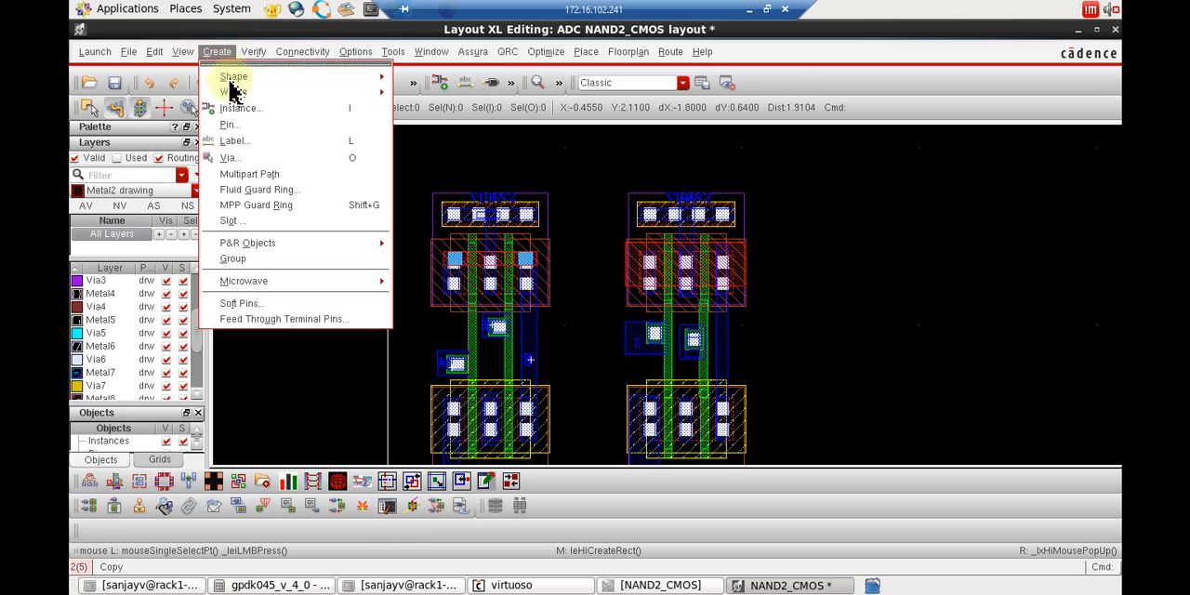
pyautogui.click(252, 163)
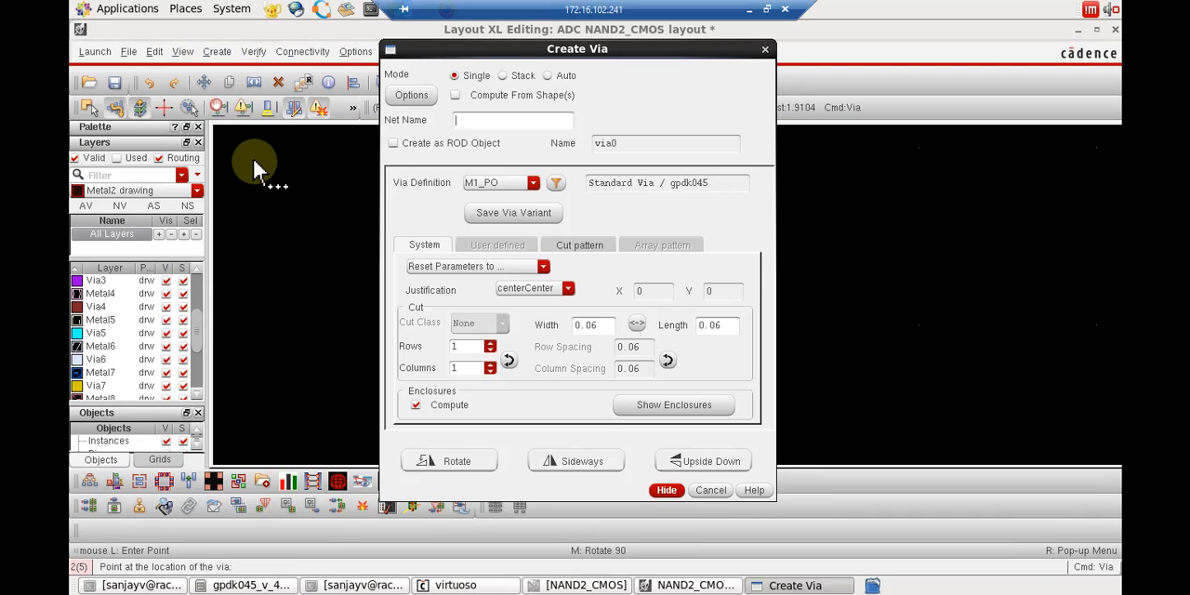
pyautogui.click(533, 182)
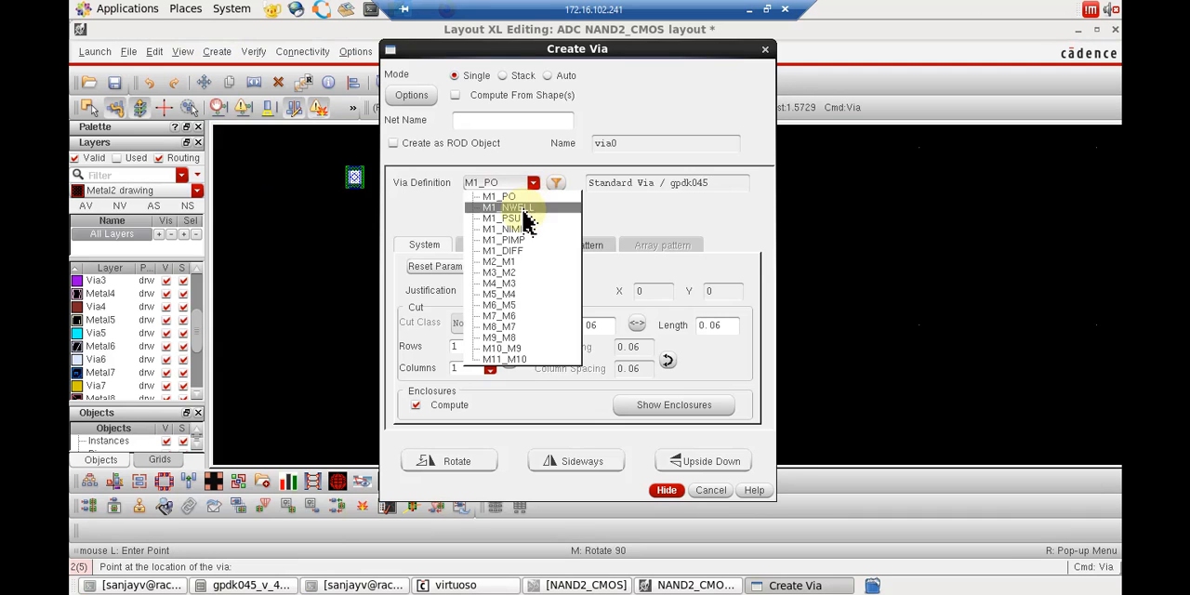
pyautogui.click(532, 264)
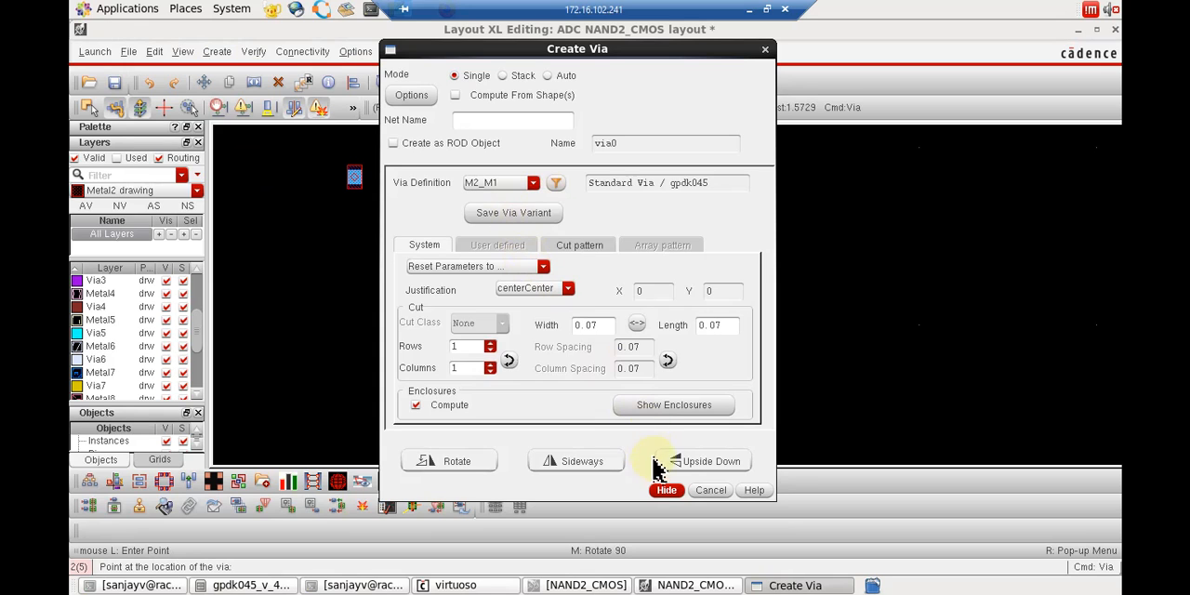
pyautogui.click(666, 489)
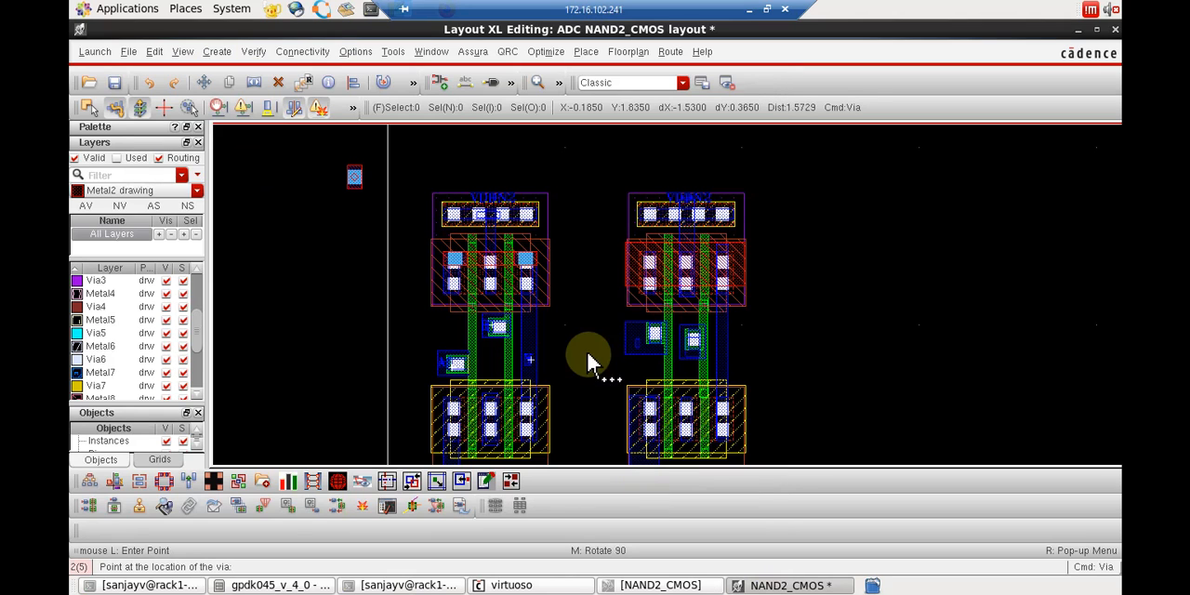
pyautogui.click(643, 270)
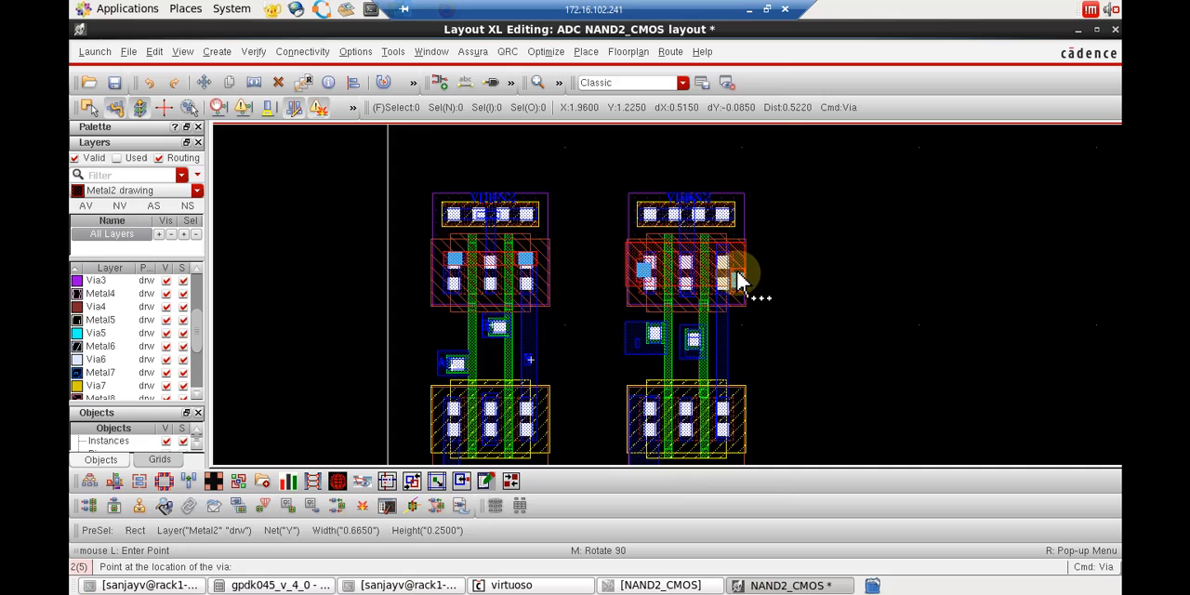
pyautogui.click(723, 272)
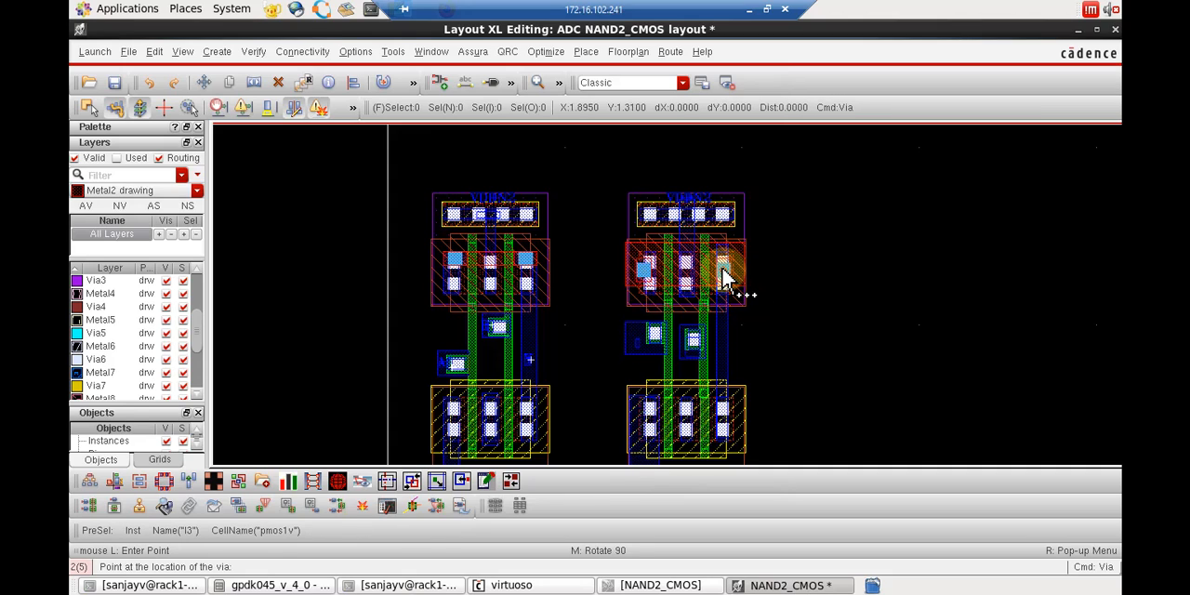
pyautogui.press('Escape')
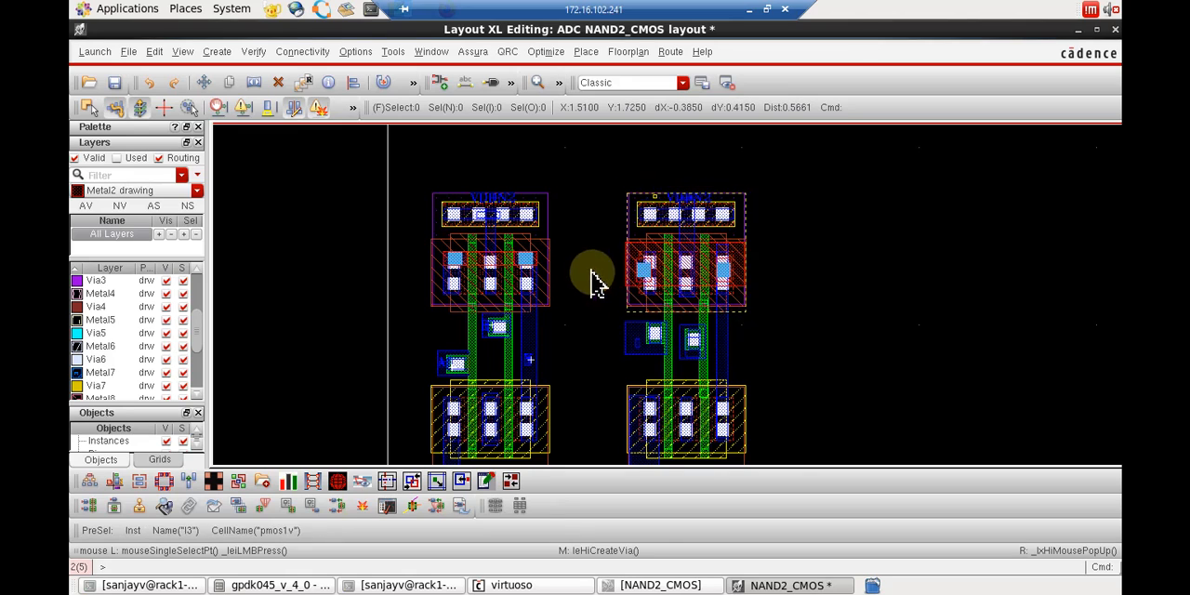
# Delete the entire second NAND layout beside the original routed one and fit the remaining layout in view.
pyautogui.scroll(-2, 811, 331)
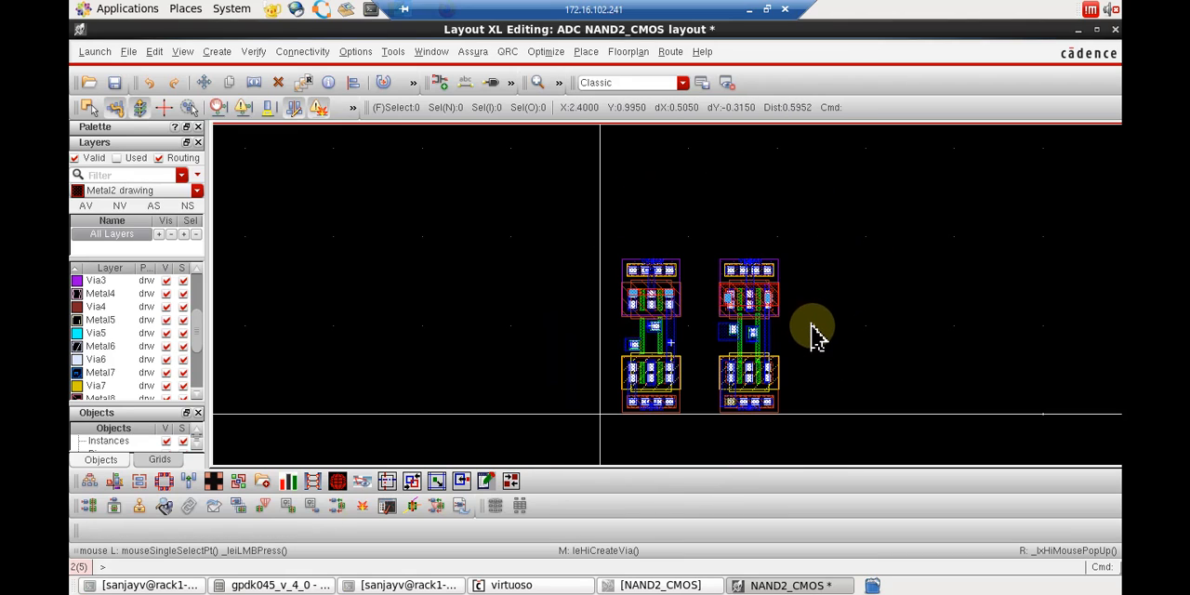
pyautogui.moveTo(706, 237); pyautogui.dragTo(816, 449)
pyautogui.press('Delete')
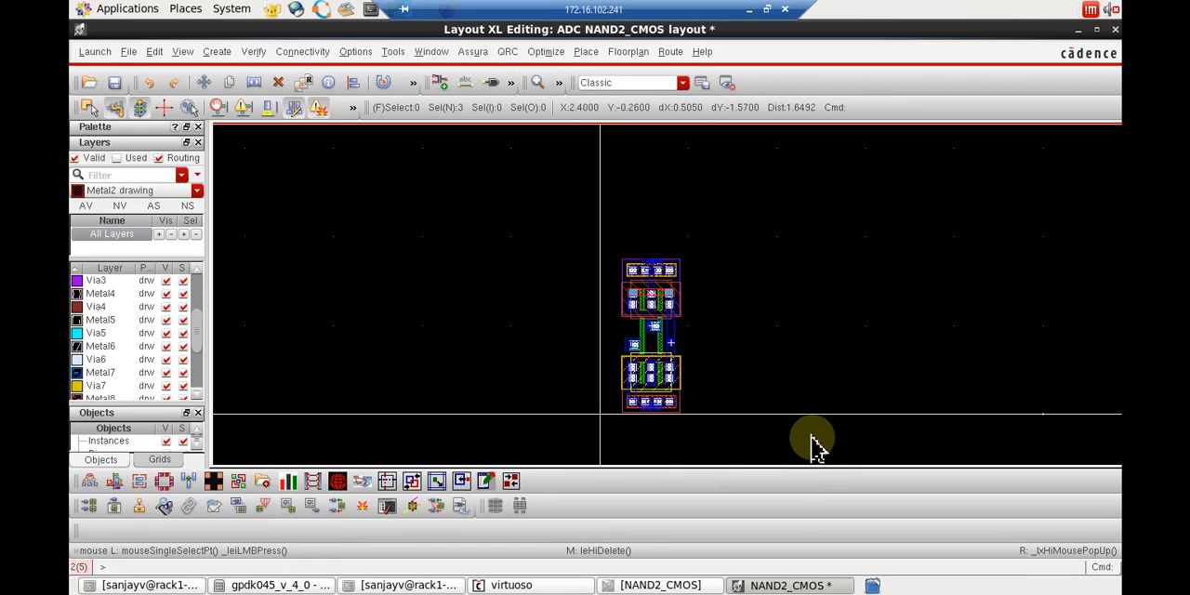
pyautogui.press('f')
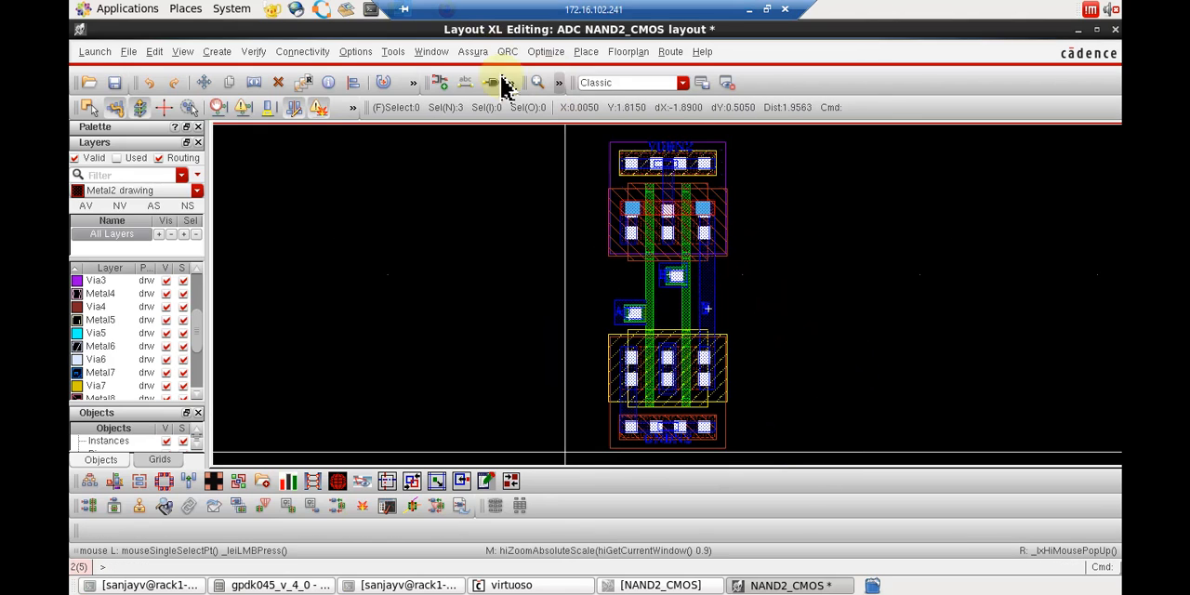
# Run Assura DRC on the NAND2_CMOS layout, saving the cellview and overwriting the existing run data, and view and dismiss the results.
pyautogui.click(469, 54)
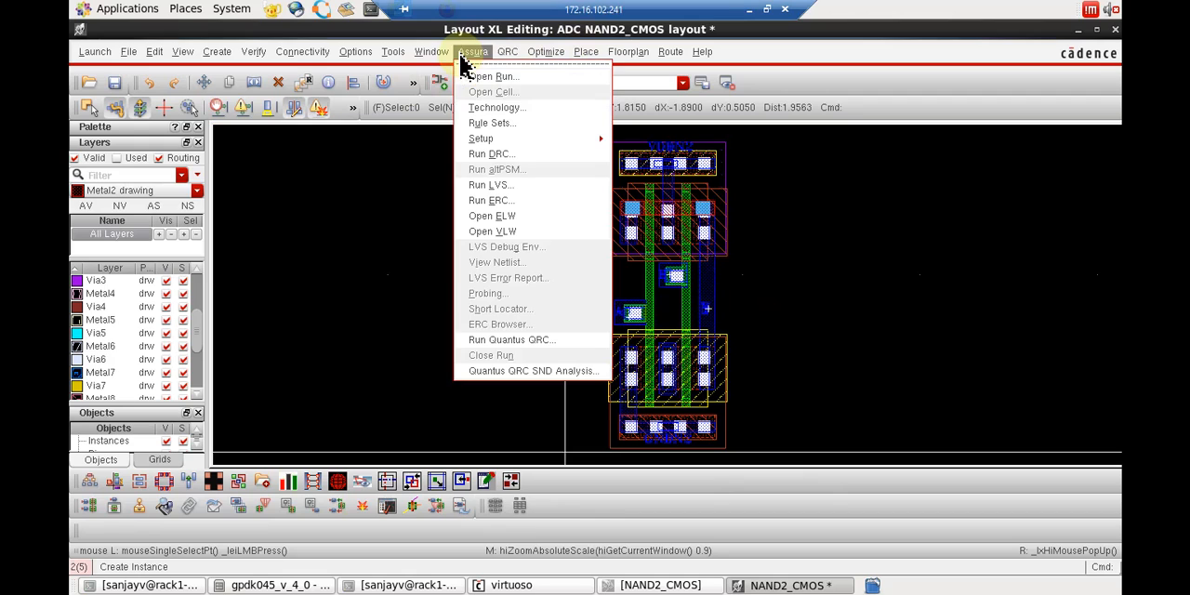
pyautogui.click(516, 156)
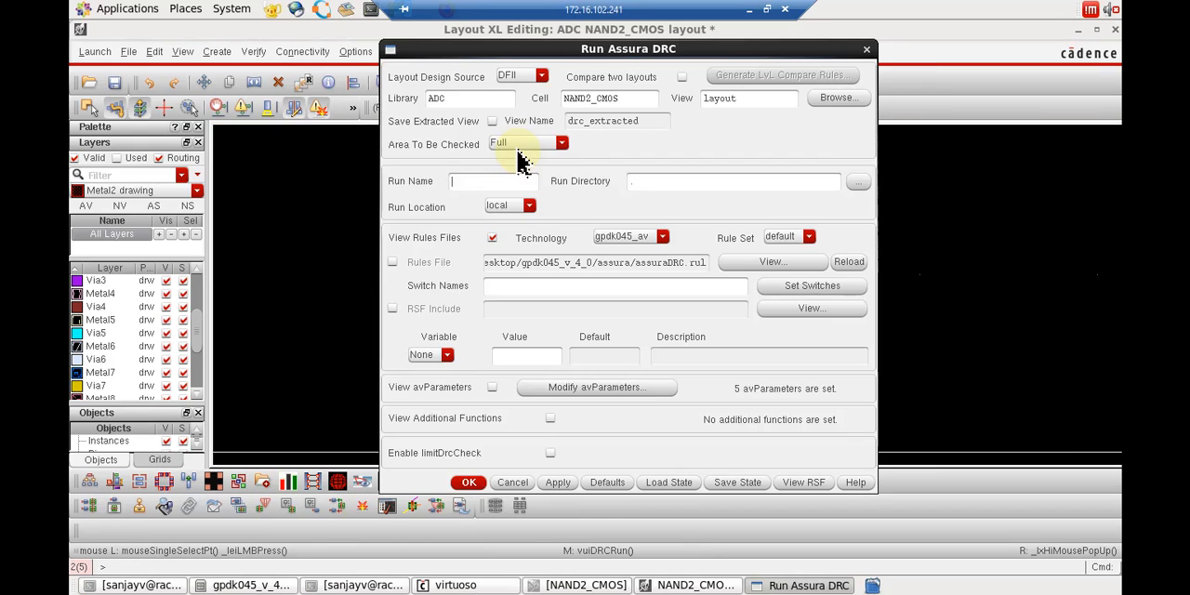
pyautogui.click(467, 484)
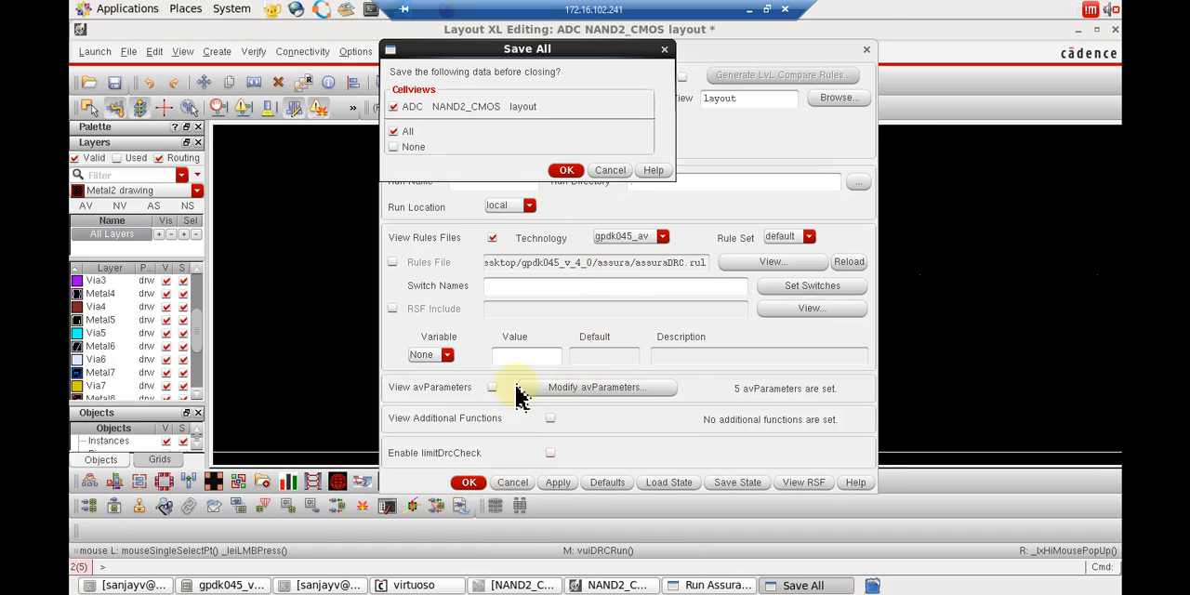
pyautogui.click(566, 171)
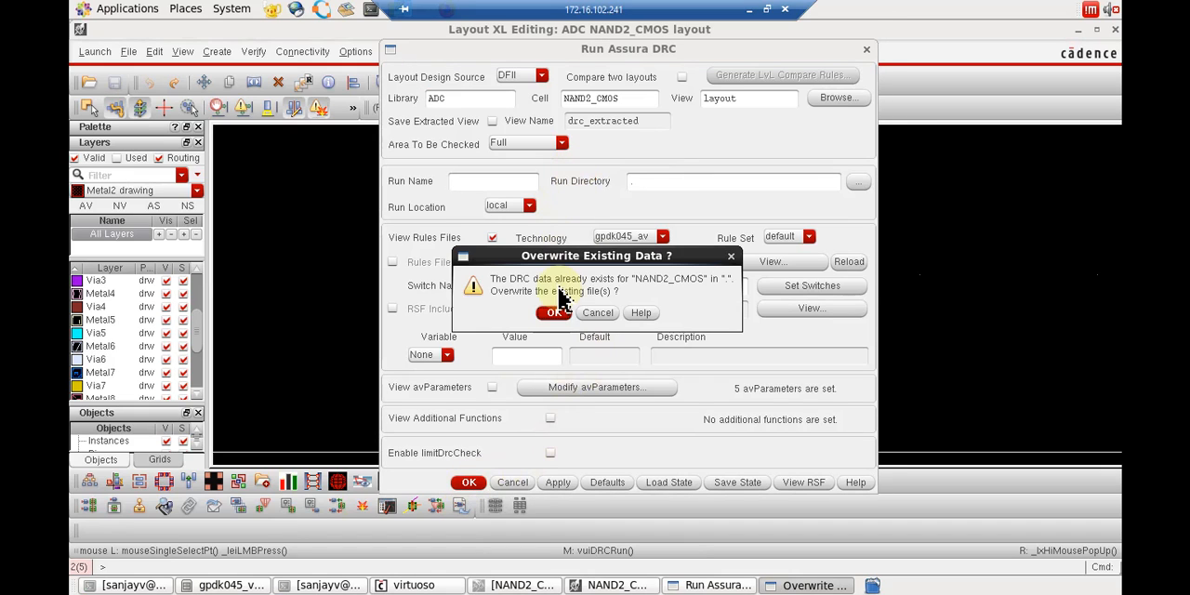
pyautogui.click(553, 313)
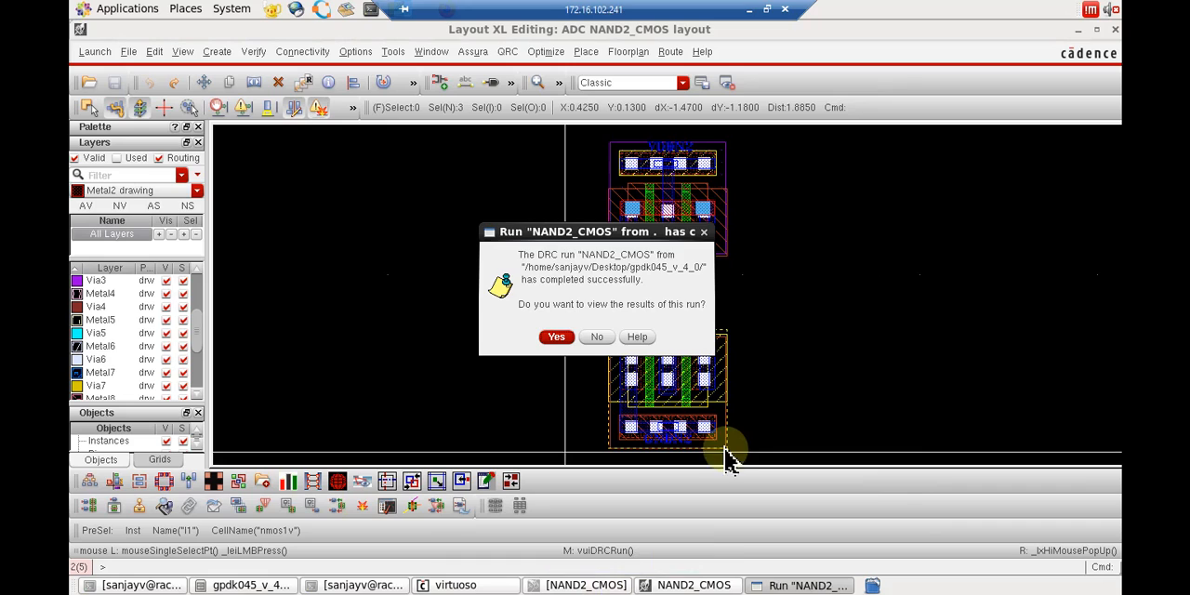
pyautogui.click(557, 338)
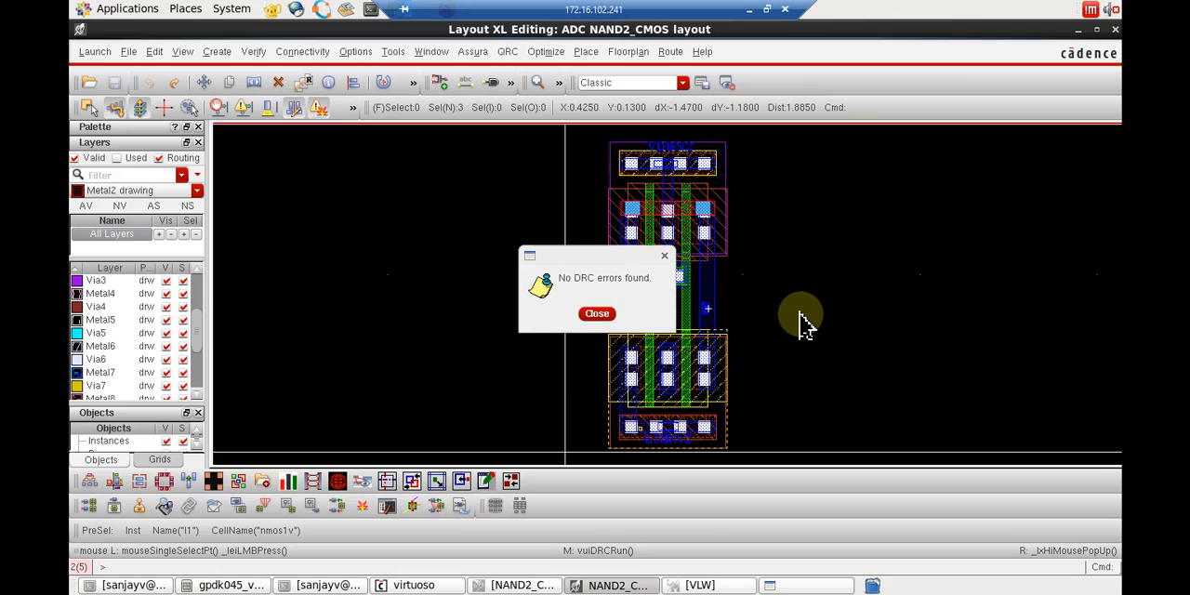
pyautogui.click(663, 257)
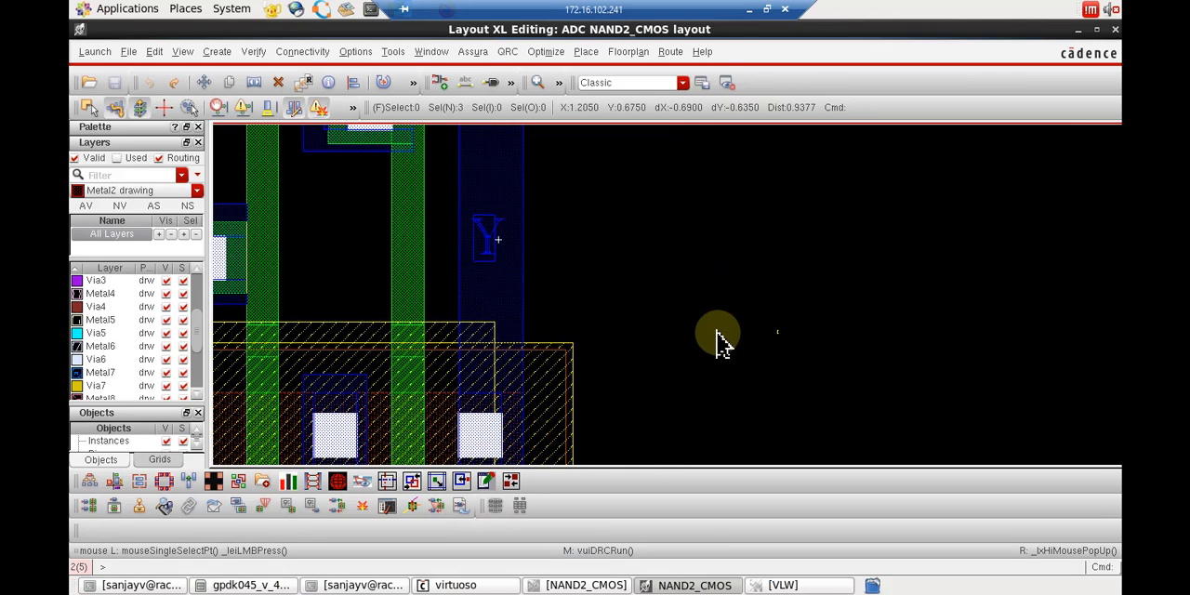
# Stretch the outer edge of the Metal1 rectangle on net Y inward, narrowing it to about 0.02 wide.
pyautogui.scroll(-1, 714, 332)
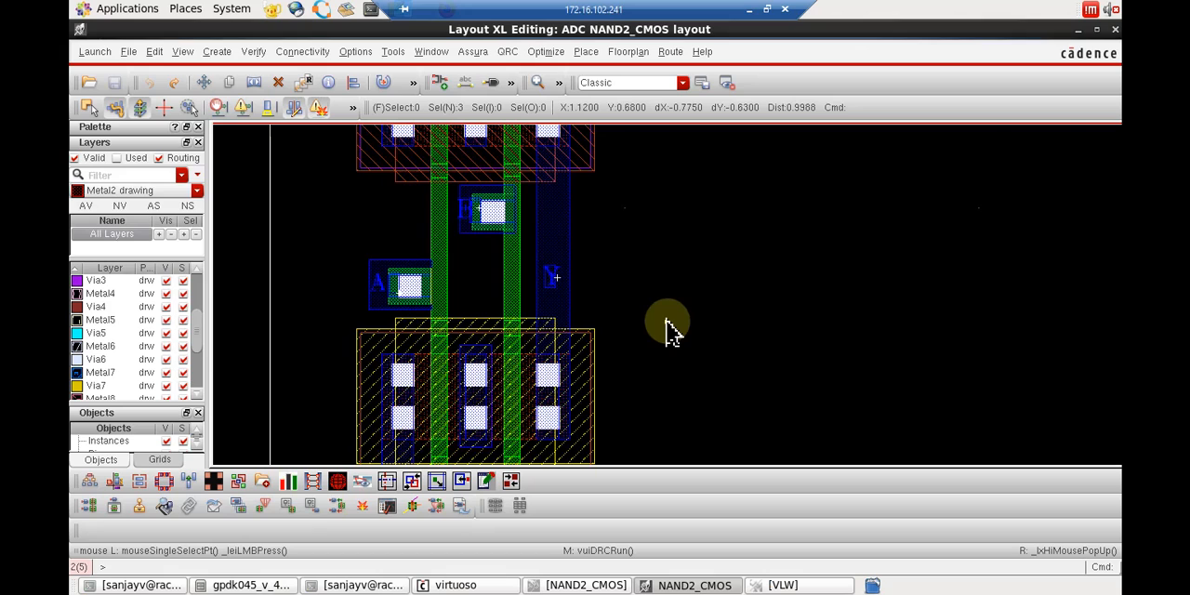
pyautogui.scroll(-1, 666, 326)
pyautogui.scroll(1, 667, 321)
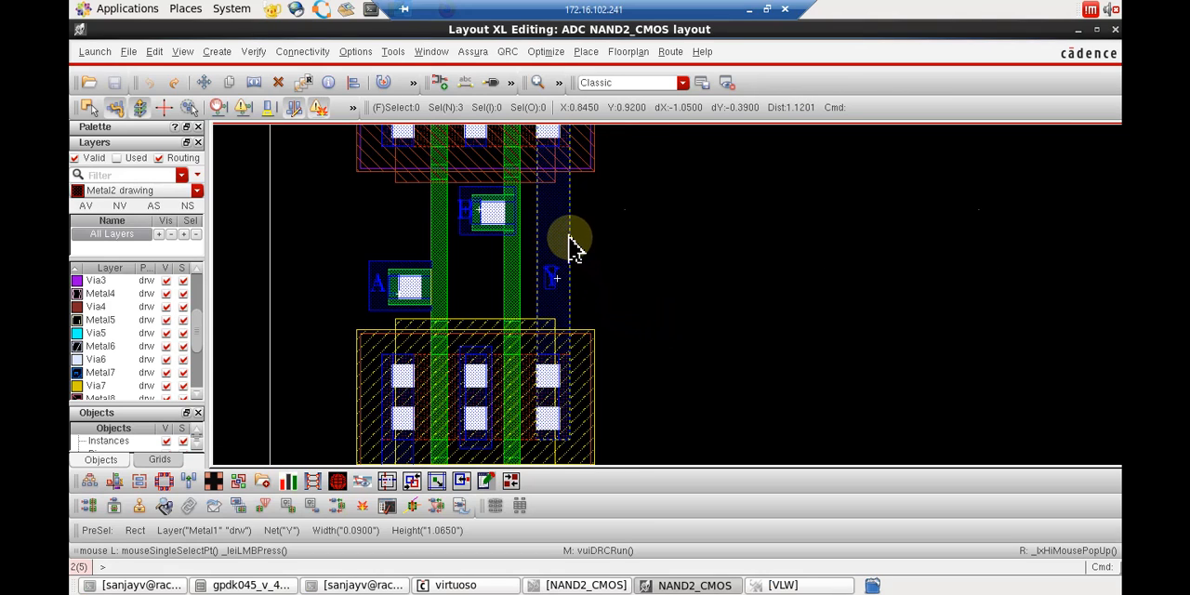
pyautogui.press('s')
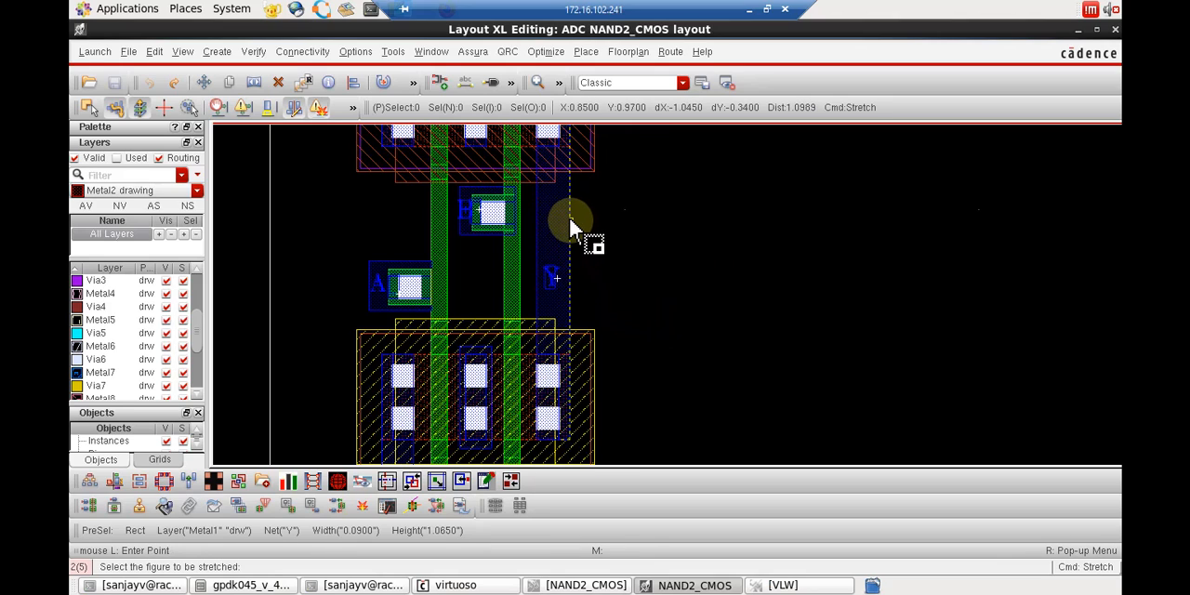
pyautogui.click(570, 225)
pyautogui.click(548, 227)
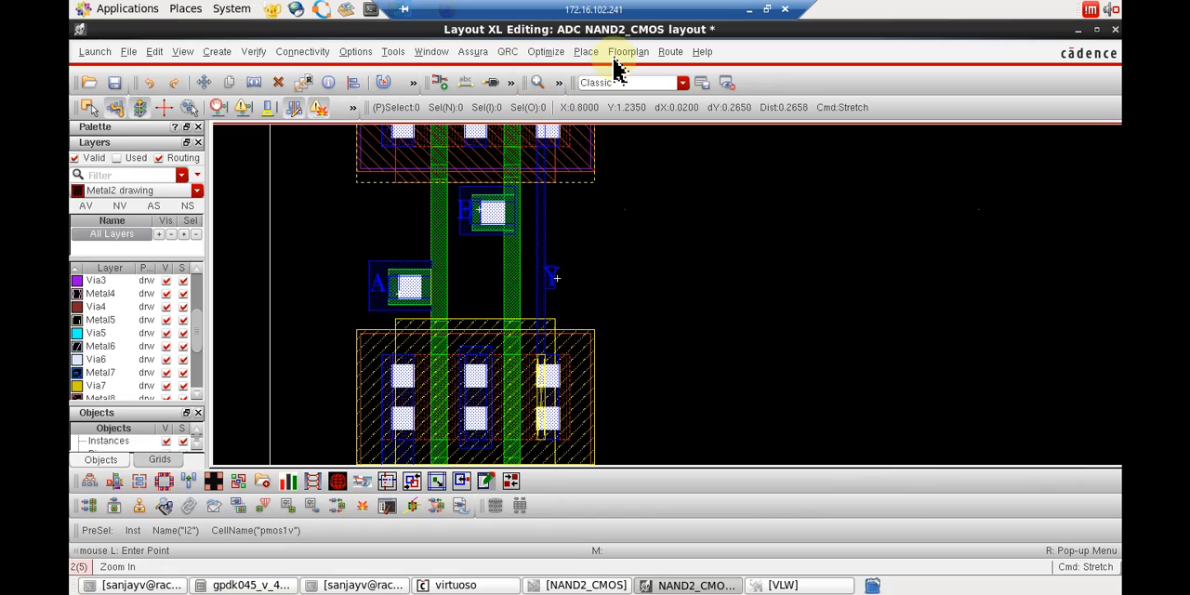
# Rerun Assura DRC on the narrowed layout, saving it, overwriting the old data and ending the currently viewed job.
pyautogui.click(472, 52)
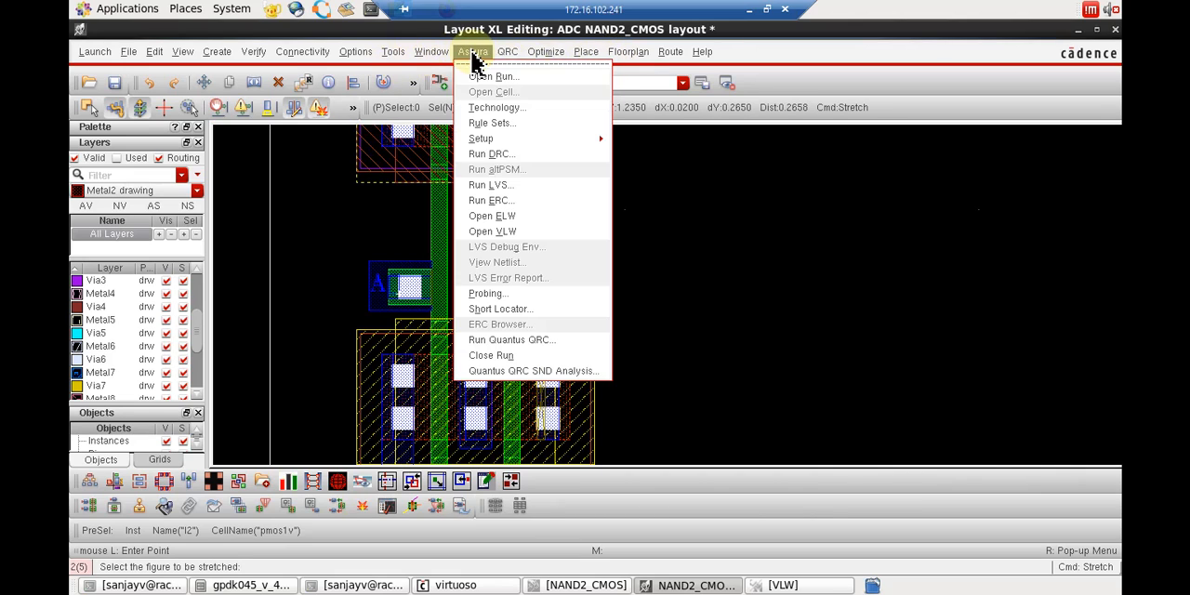
pyautogui.click(526, 154)
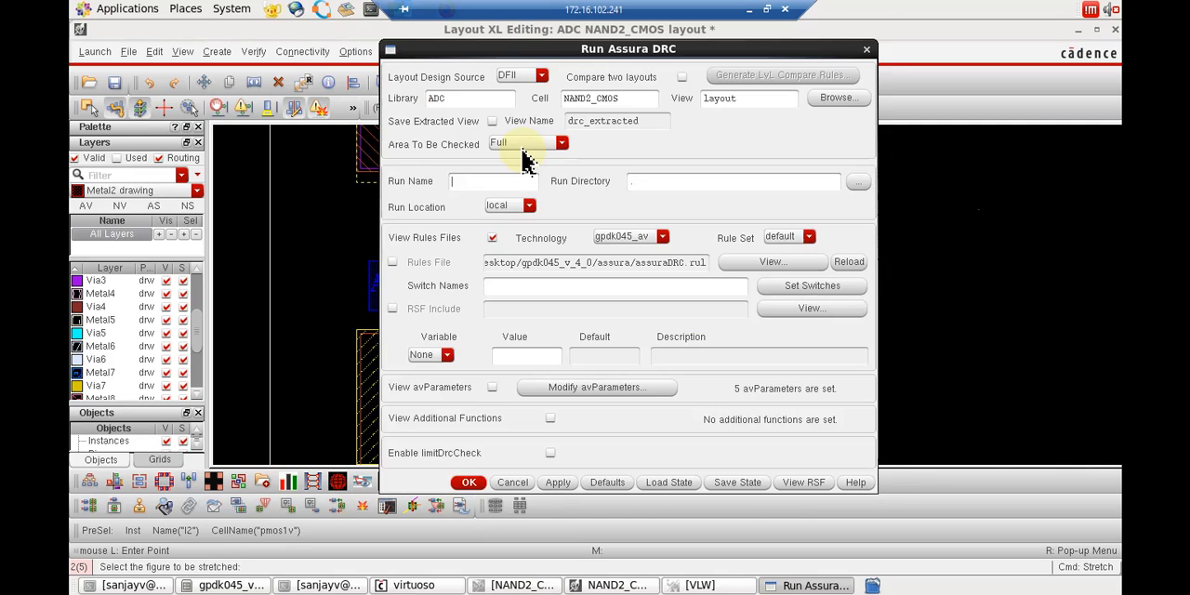
pyautogui.click(469, 482)
pyautogui.click(567, 171)
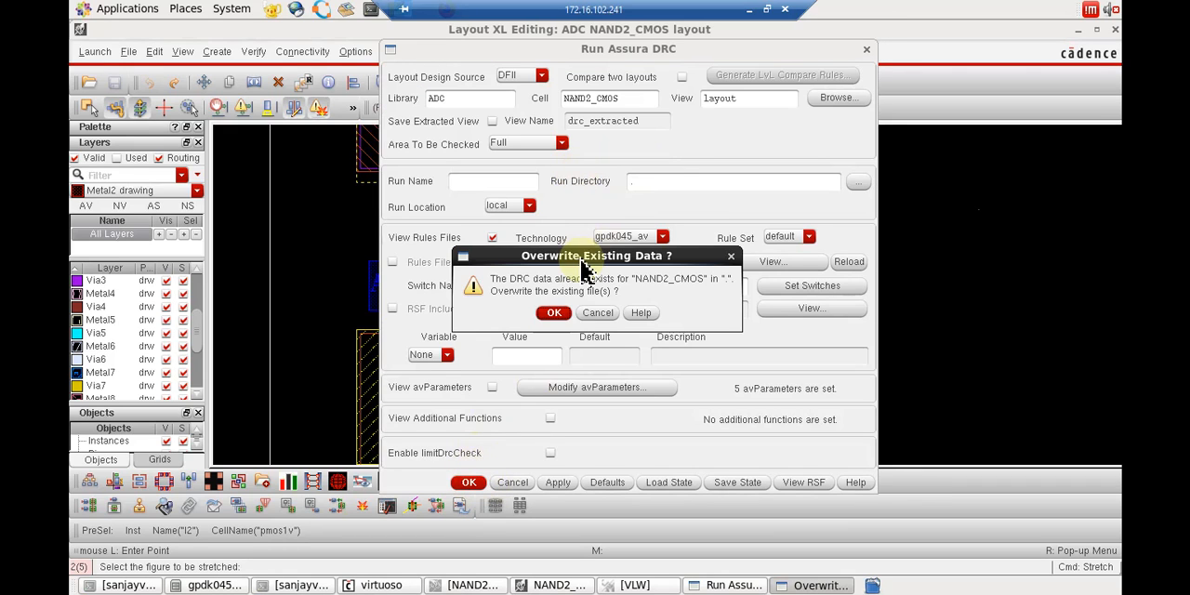
pyautogui.click(552, 309)
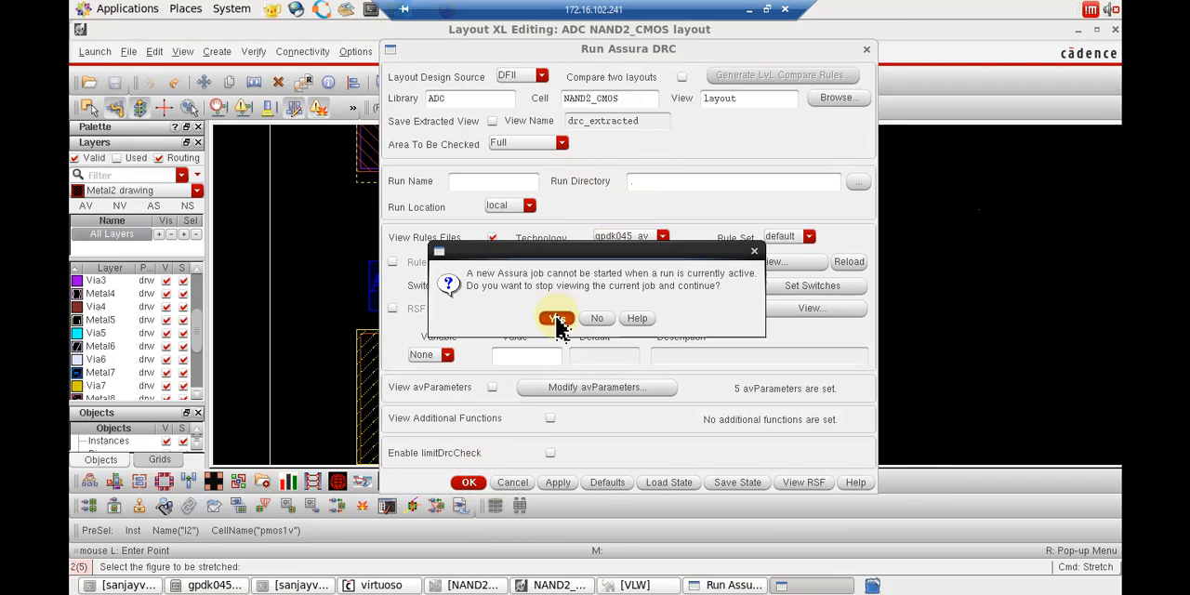
pyautogui.click(557, 319)
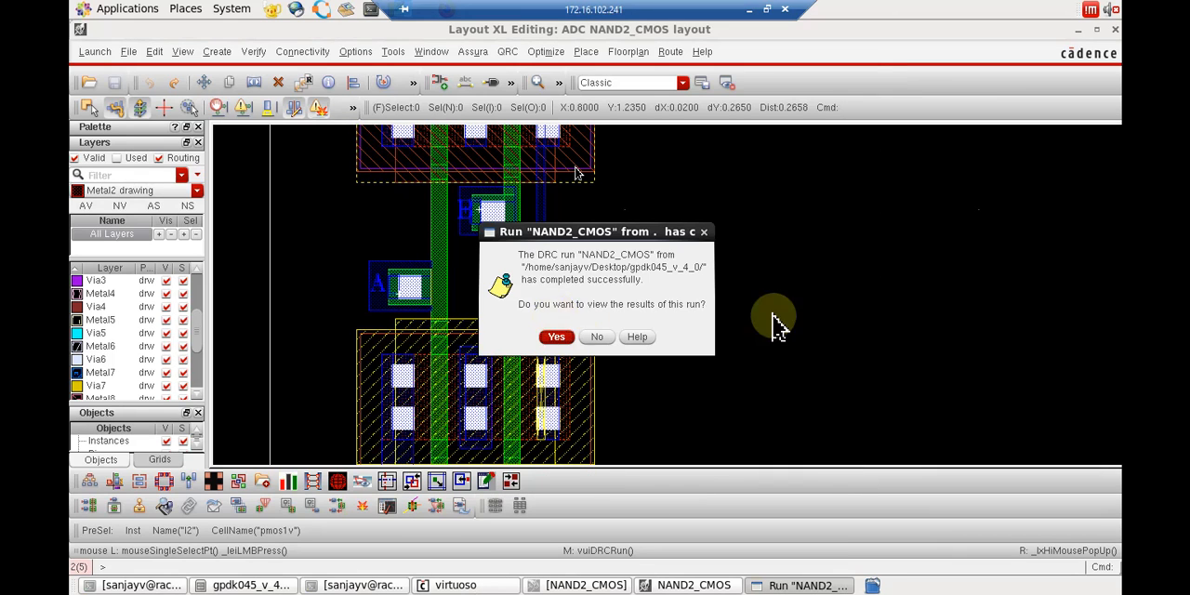
# Open the new DRC results, locate the first METAL1.W.1 error in the layout, and minimize the Error Layer Window.
pyautogui.click(555, 337)
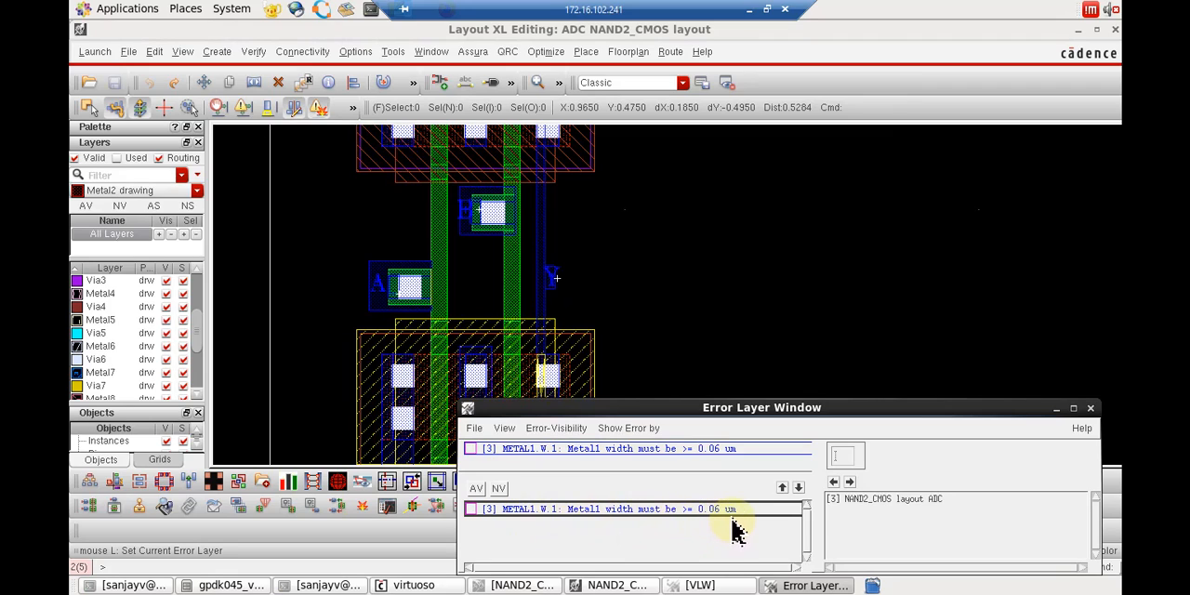
pyautogui.click(853, 496)
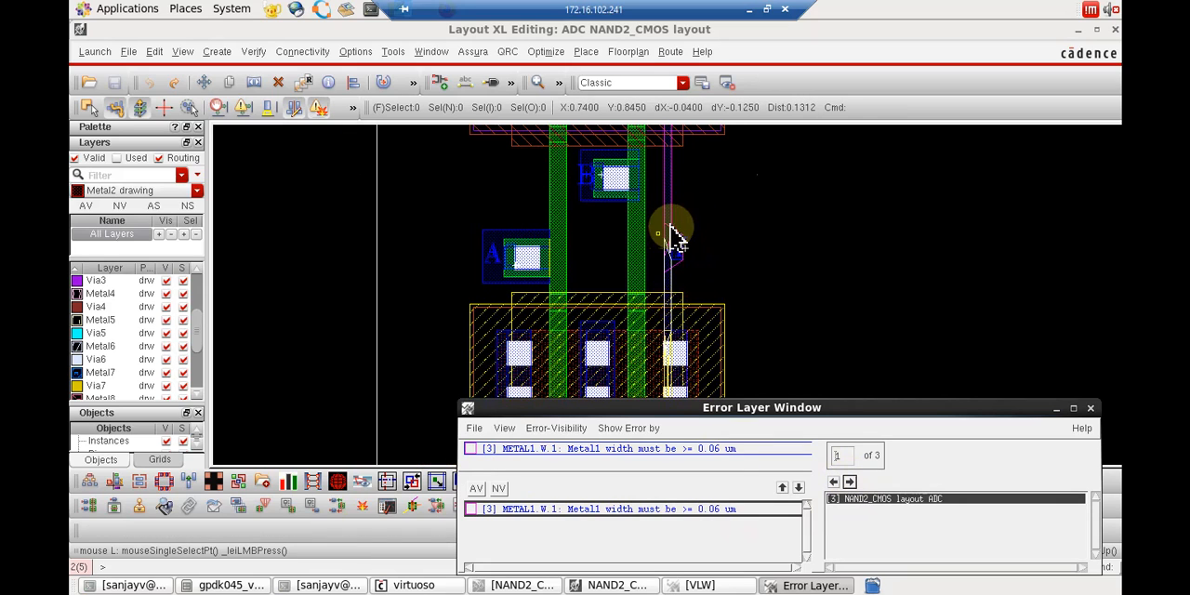
pyautogui.click(1057, 408)
# Stretch the Y net's Metal1 rectangle outward by 0.04 to widen it to about 0.06.
pyautogui.keyDown('ctrl'); pyautogui.scroll(5, 677, 218); pyautogui.keyUp('ctrl')
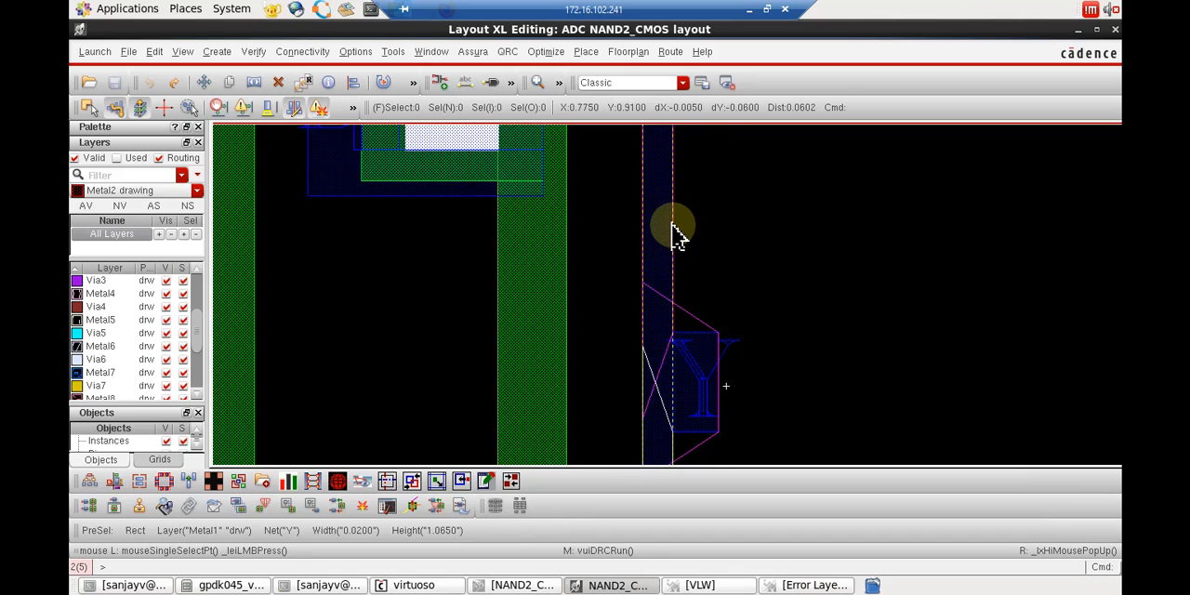
pyautogui.press('s')
pyautogui.click(677, 228)
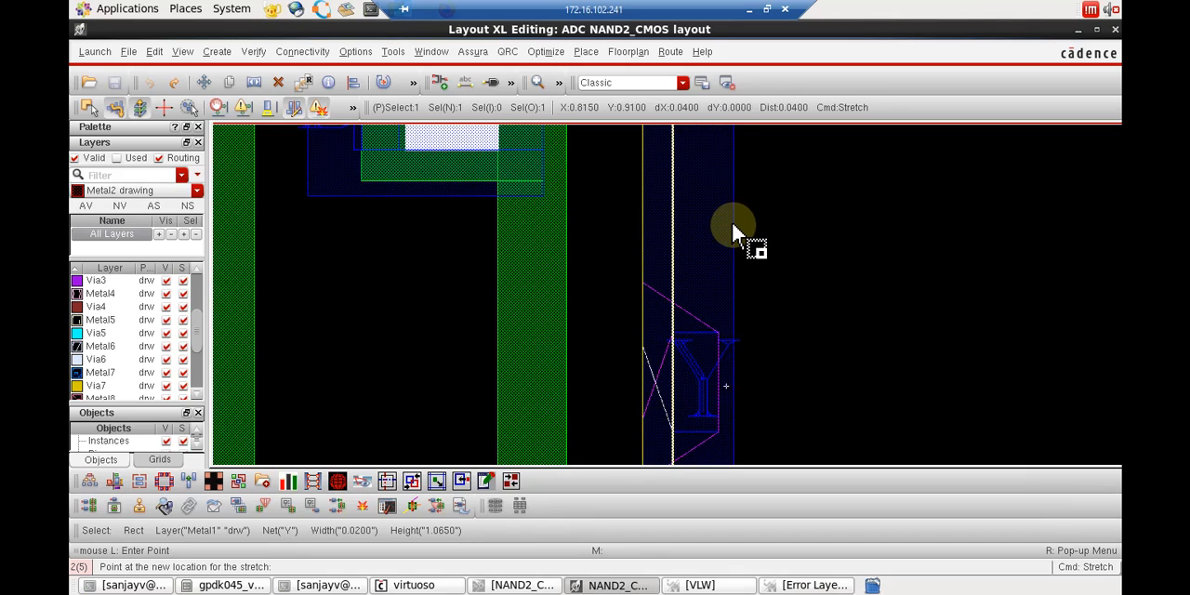
pyautogui.click(732, 224)
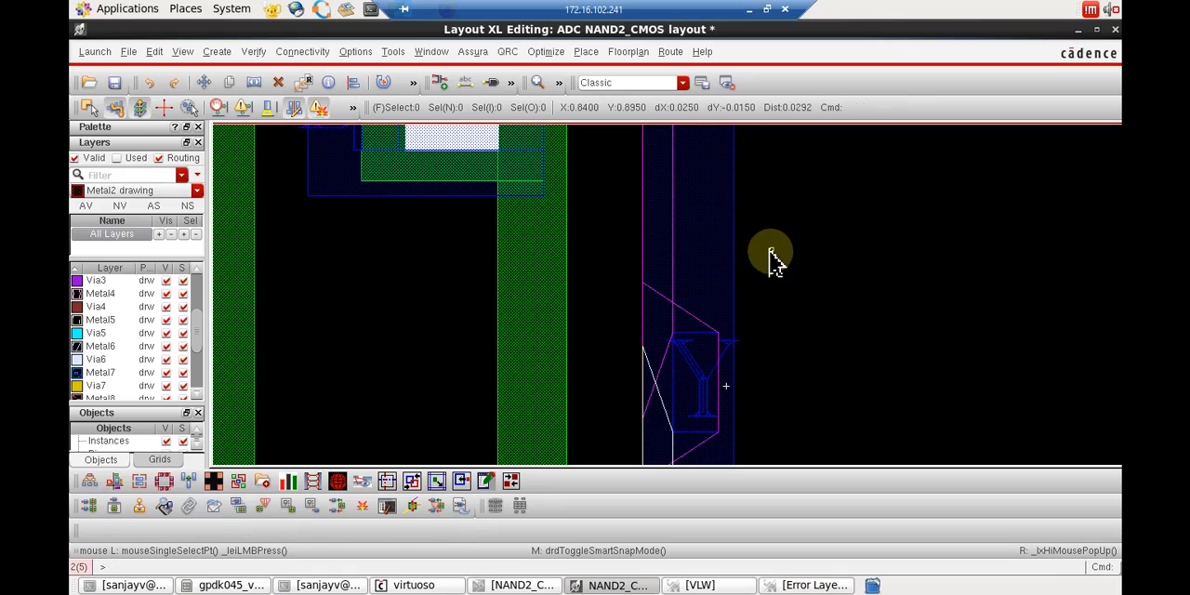
# Stretch the Metal1 rectangle over the NMOS's middle contacts across the right gate, making it about 0.18 wide.
pyautogui.keyDown('ctrl'); pyautogui.scroll(-4, 771, 257); pyautogui.keyUp('ctrl')
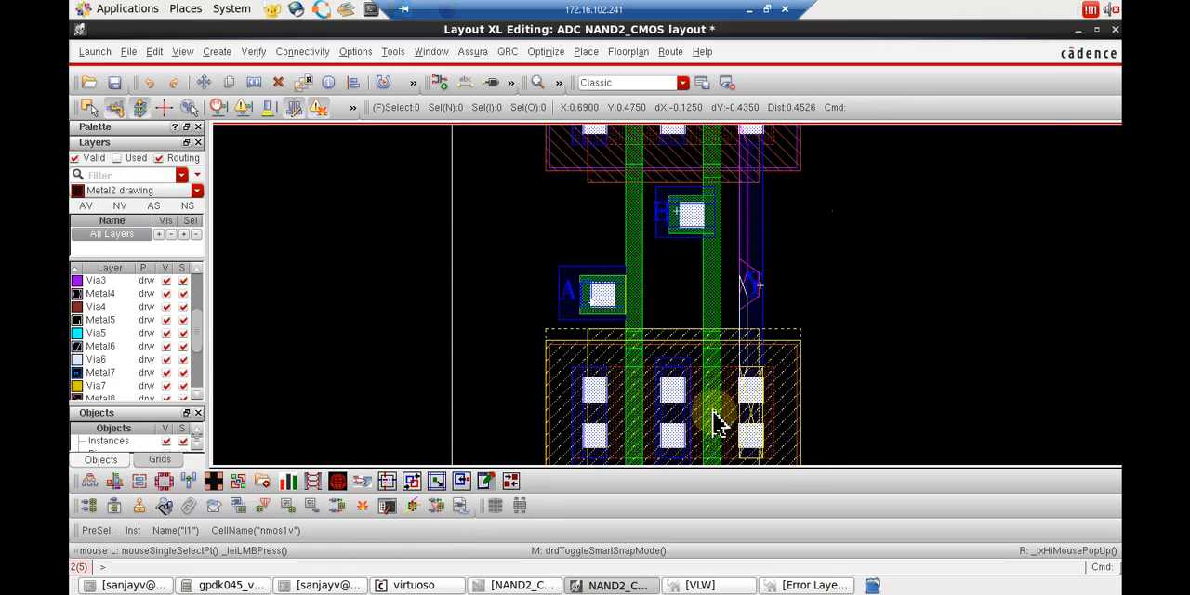
pyautogui.keyDown('ctrl'); pyautogui.scroll(2, 714, 420); pyautogui.keyUp('ctrl')
pyautogui.keyDown('ctrl'); pyautogui.scroll(-2, 656, 313); pyautogui.keyUp('ctrl')
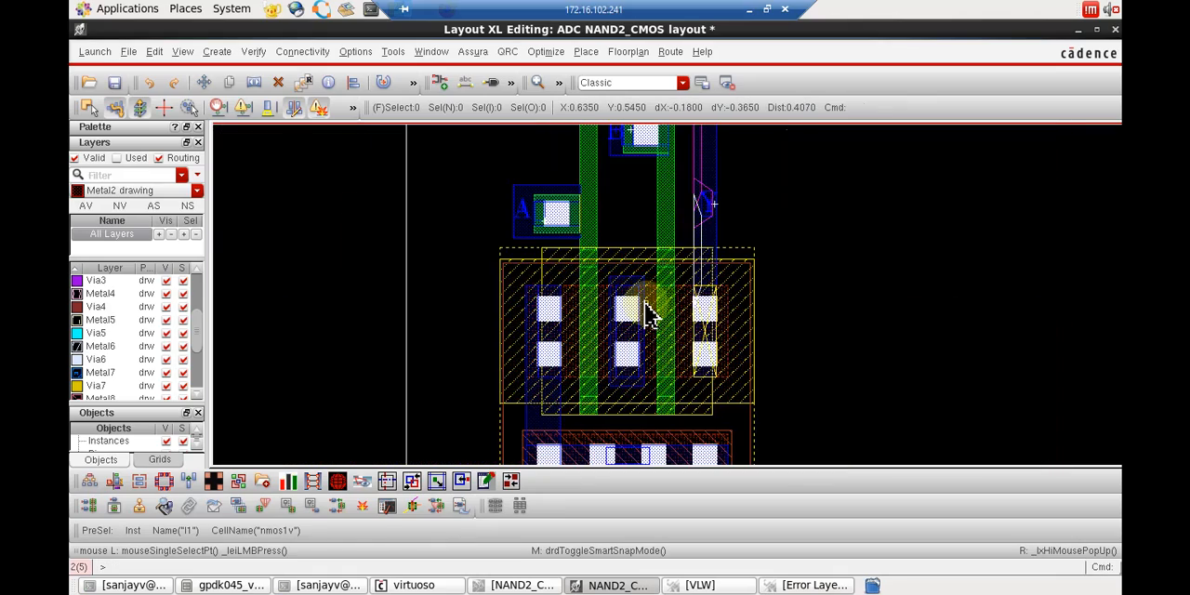
pyautogui.keyDown('ctrl'); pyautogui.scroll(2, 651, 314); pyautogui.keyUp('ctrl')
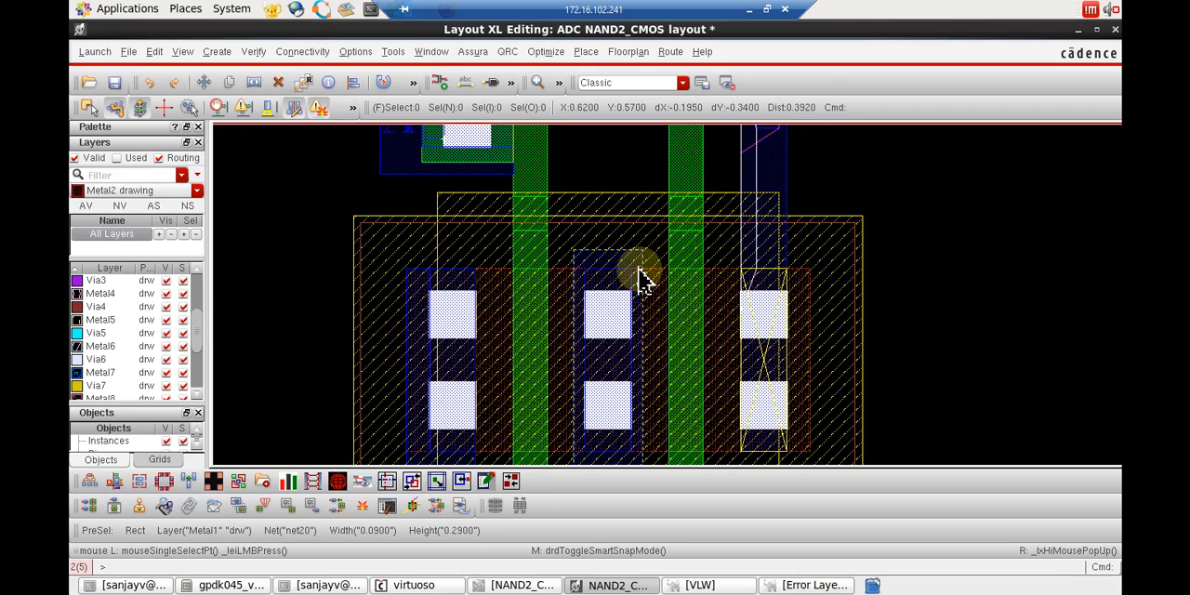
pyautogui.press('s')
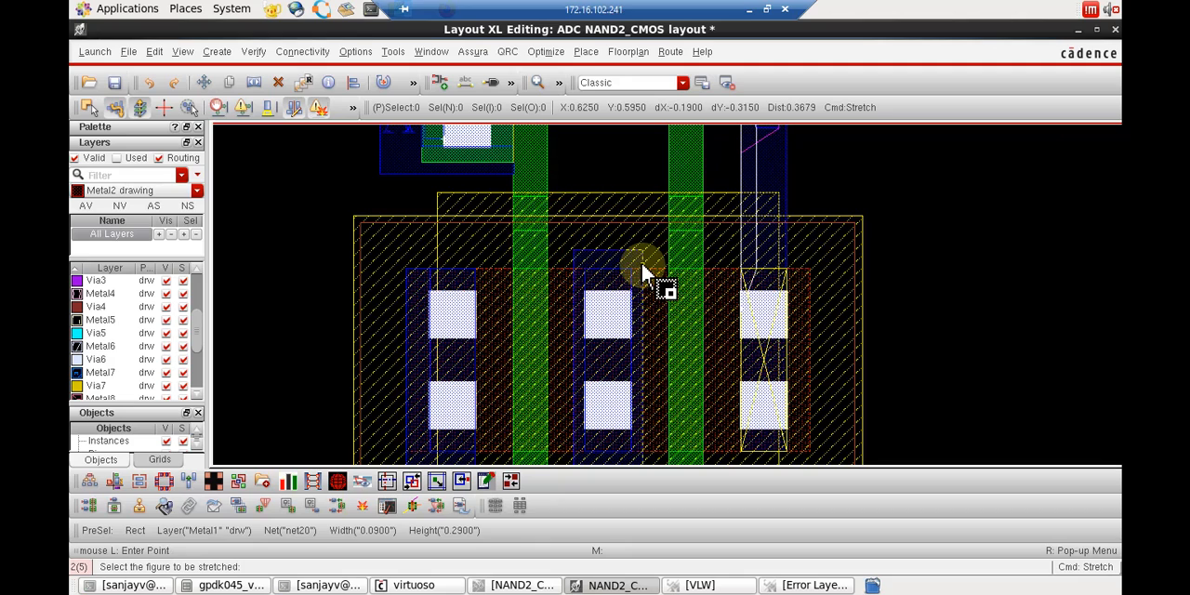
pyautogui.click(642, 267)
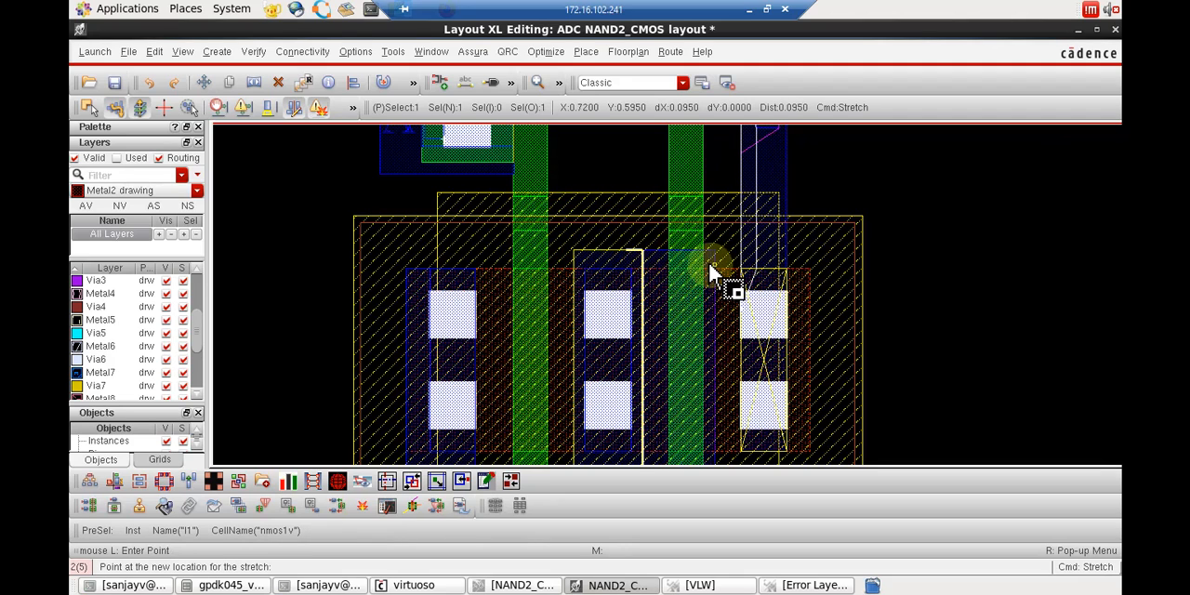
pyautogui.click(711, 265)
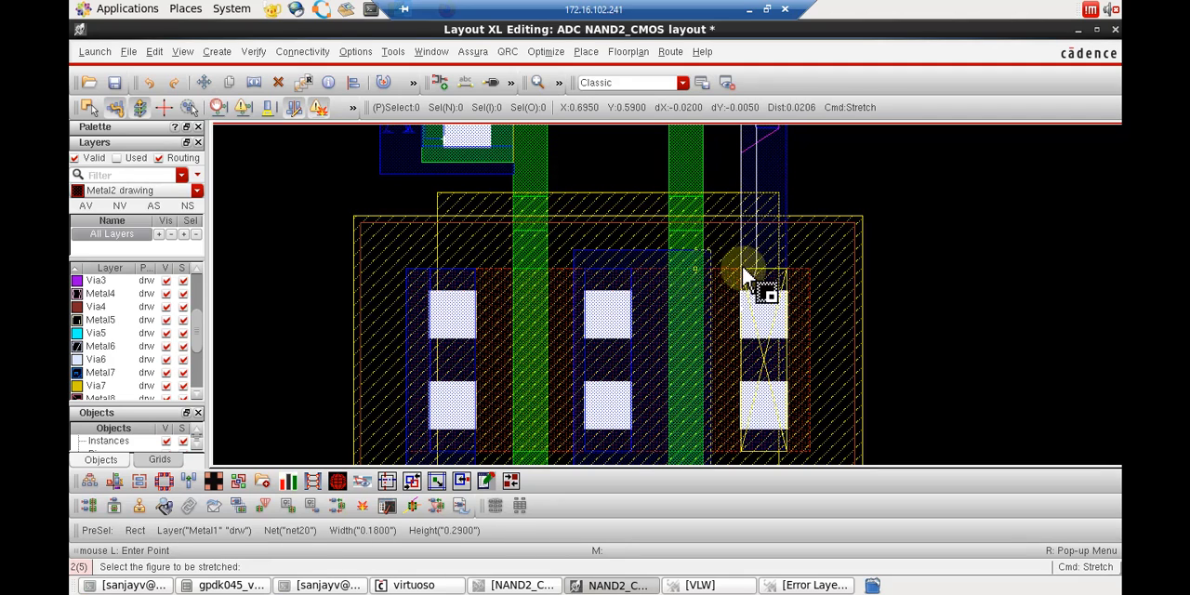
# Move the widened net20 Metal1 rectangle out to the empty area and back over the NMOS's middle contacts.
pyautogui.scroll(-1, 707, 265)
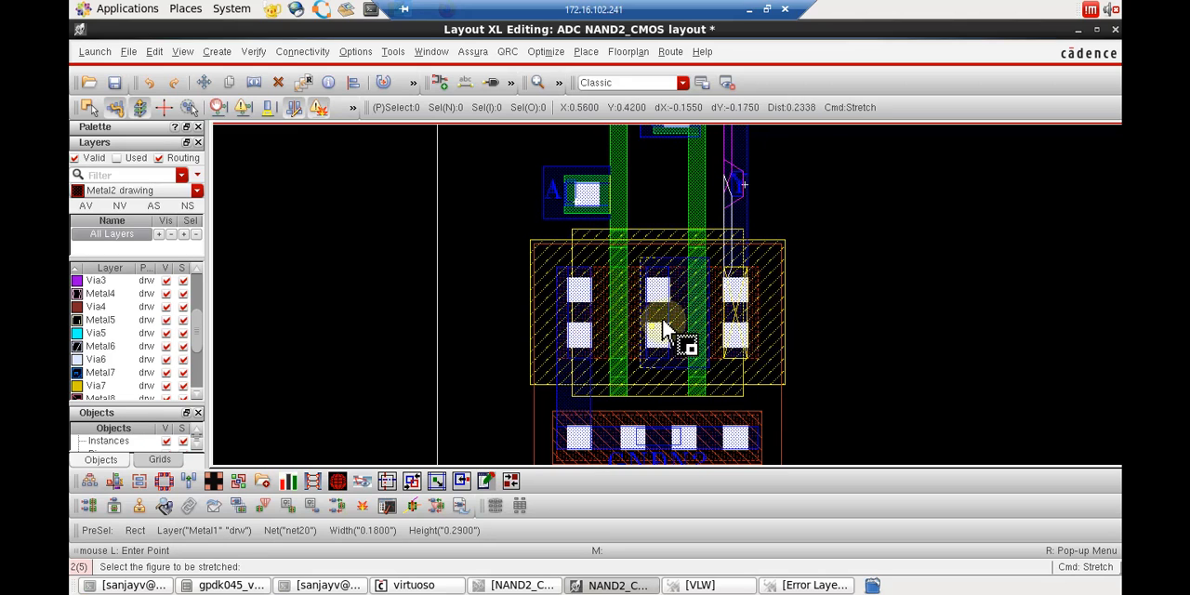
pyautogui.press('m')
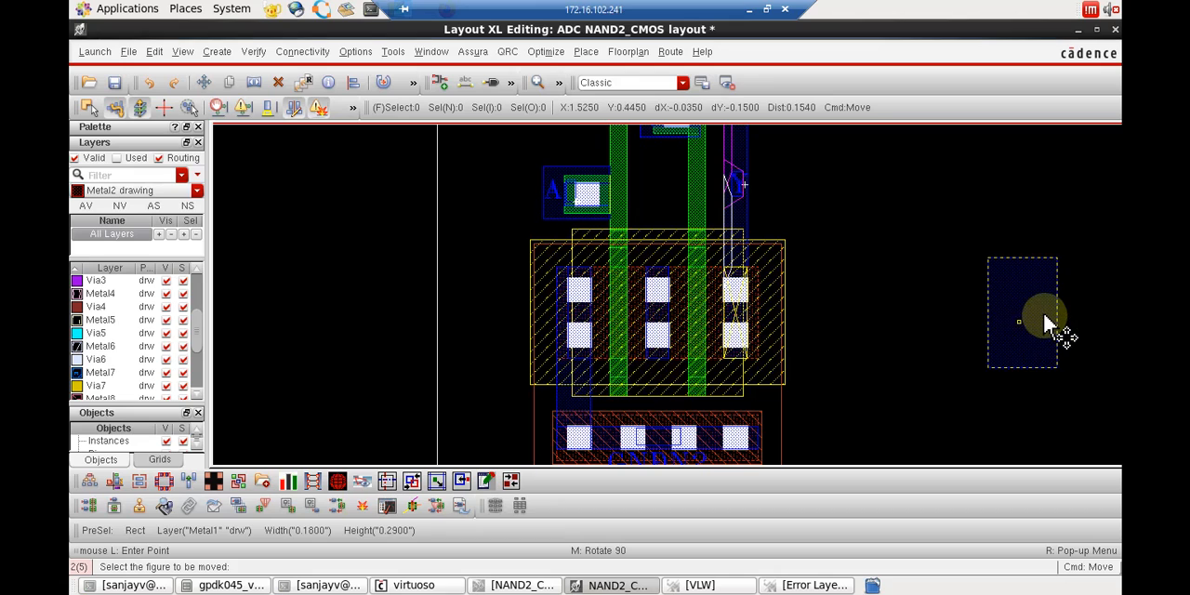
pyautogui.click(1017, 321)
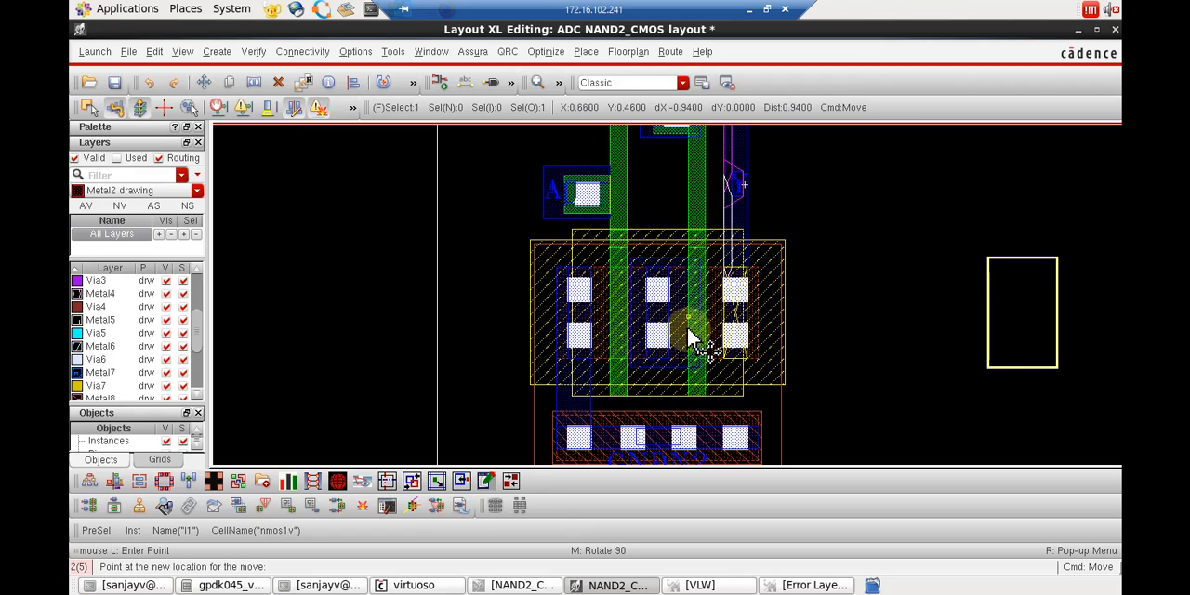
pyautogui.click(695, 342)
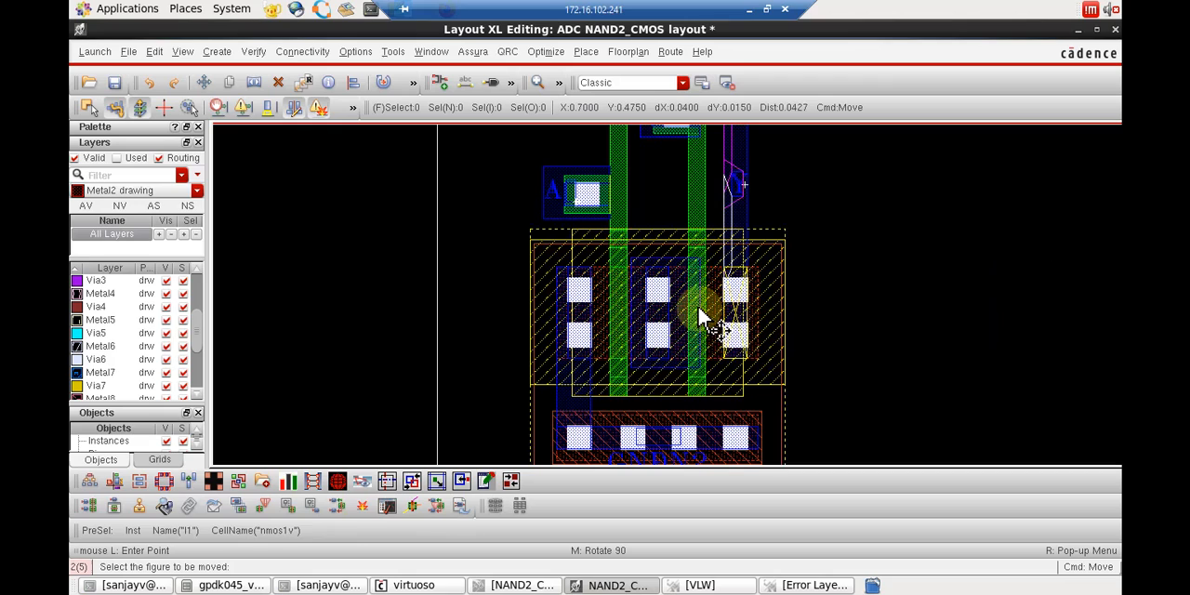
# Stretch the net20 Metal1 rectangle further toward the NMOS's right contacts, to about 0.215 wide, and end the Stretch command.
pyautogui.press('s')
pyautogui.click(712, 300)
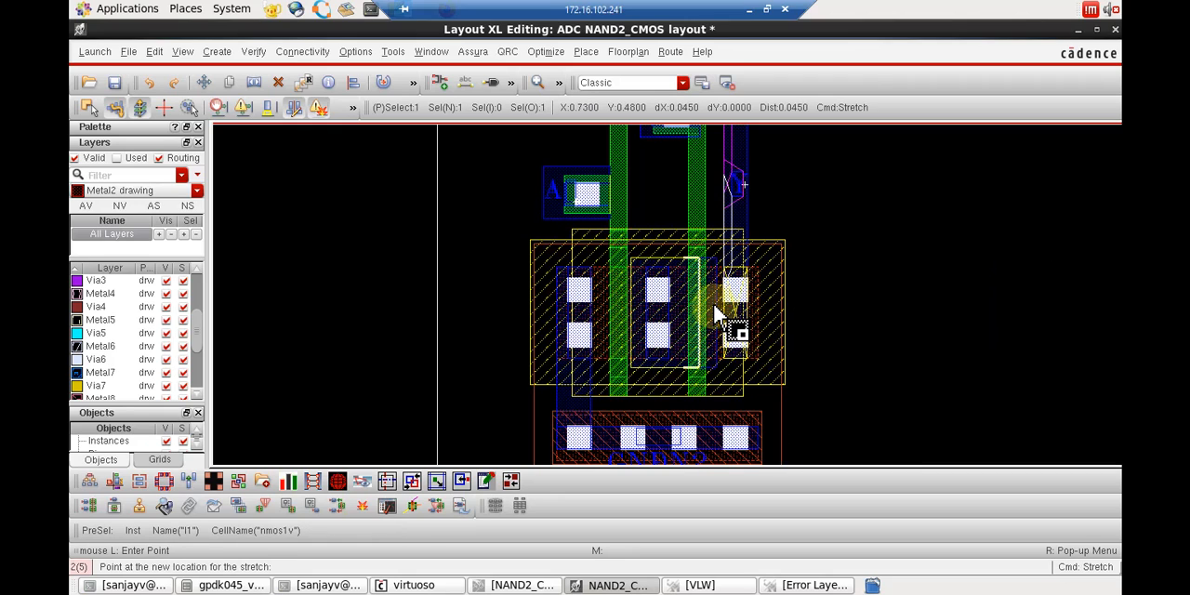
pyautogui.click(711, 306)
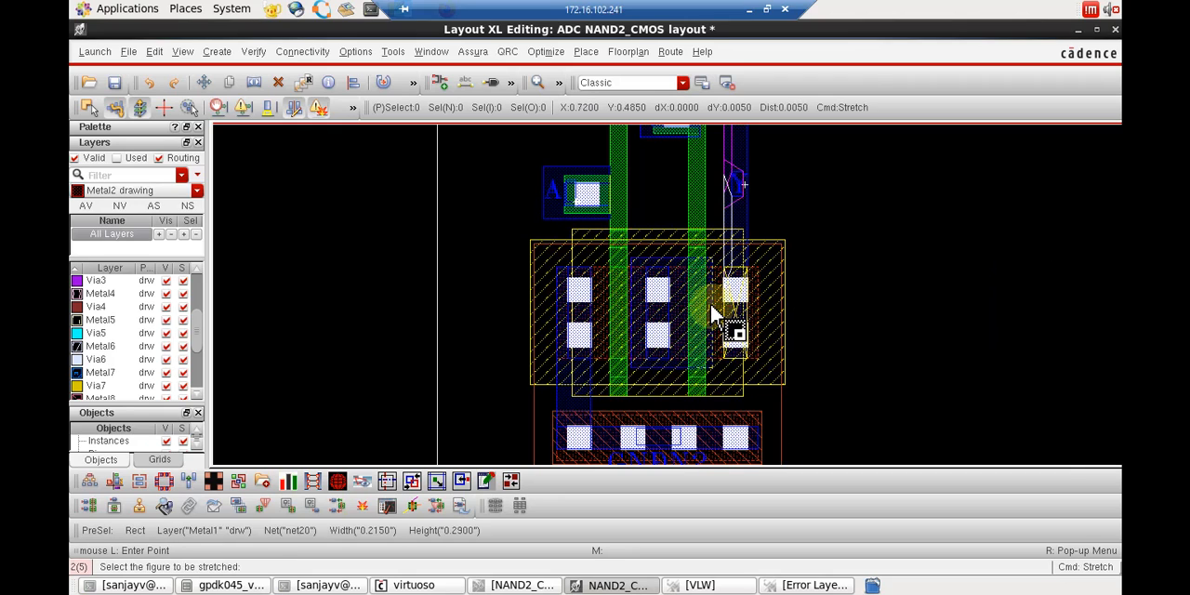
pyautogui.press('Escape')
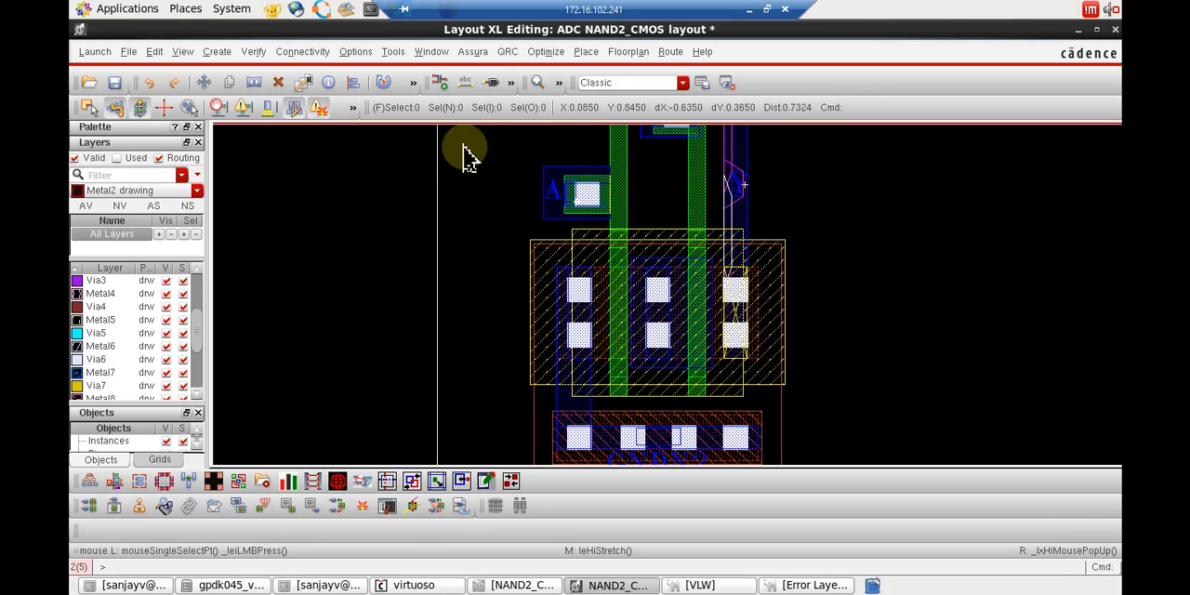
# Save the layout and rerun Assura DRC on NAND2_CMOS, overwriting the existing run data, closing the active run, and opening the new results.
pyautogui.click(478, 54)
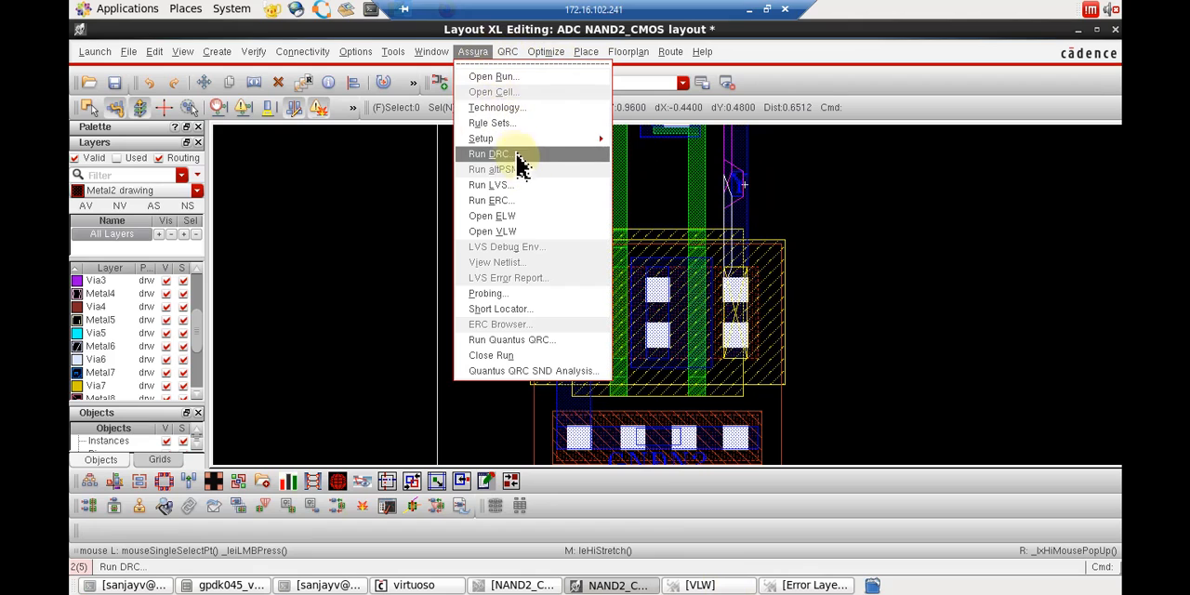
pyautogui.click(514, 160)
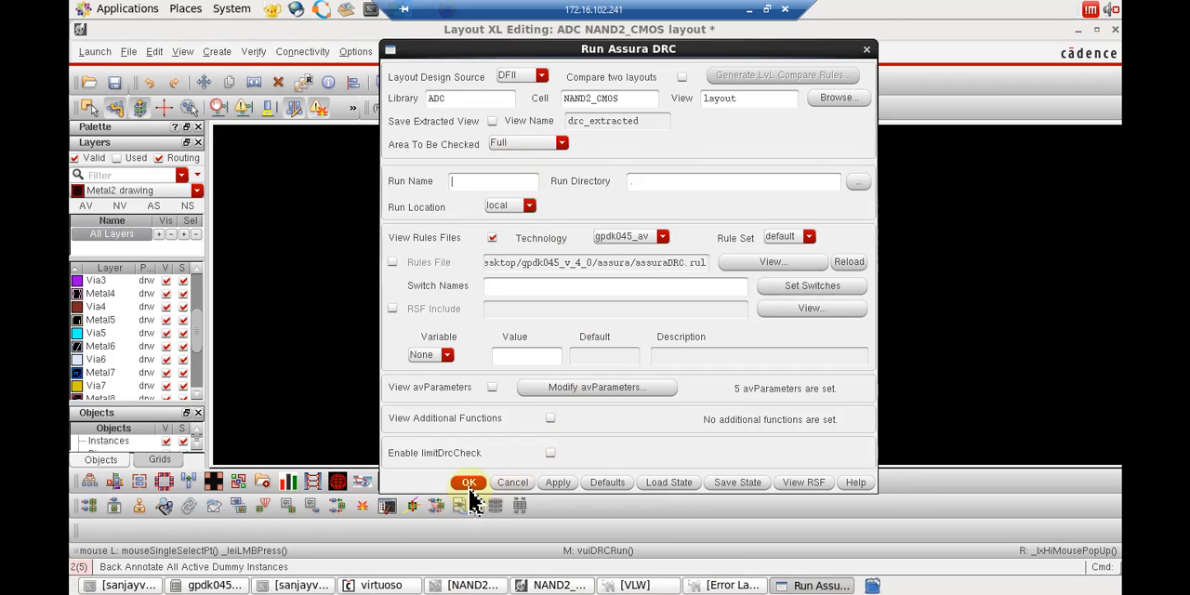
pyautogui.click(470, 487)
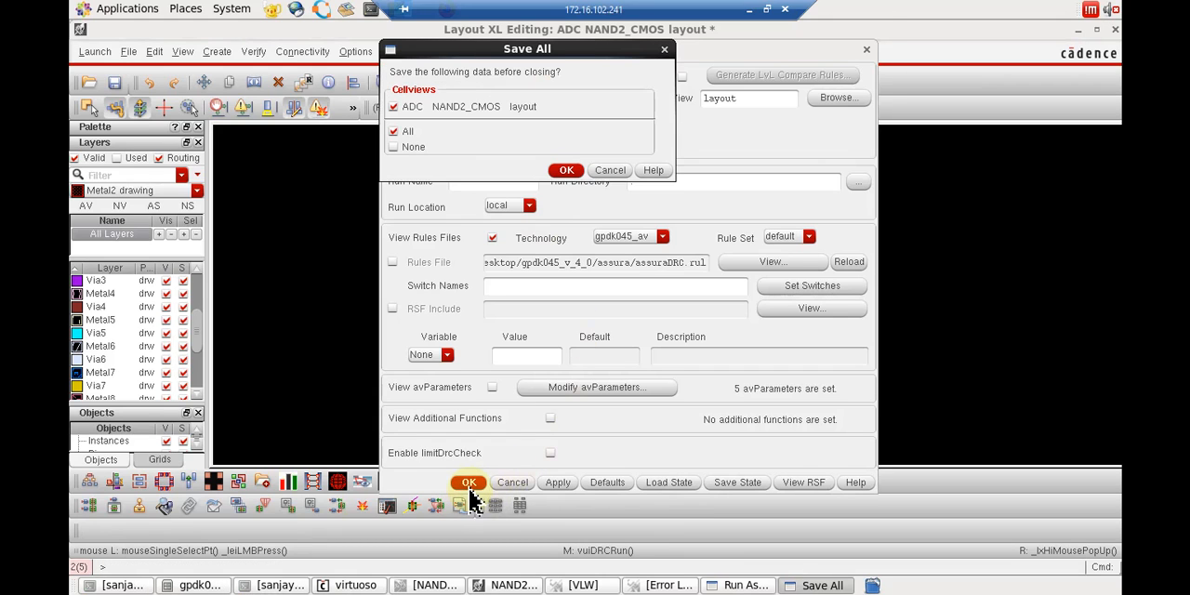
pyautogui.click(566, 171)
pyautogui.click(554, 312)
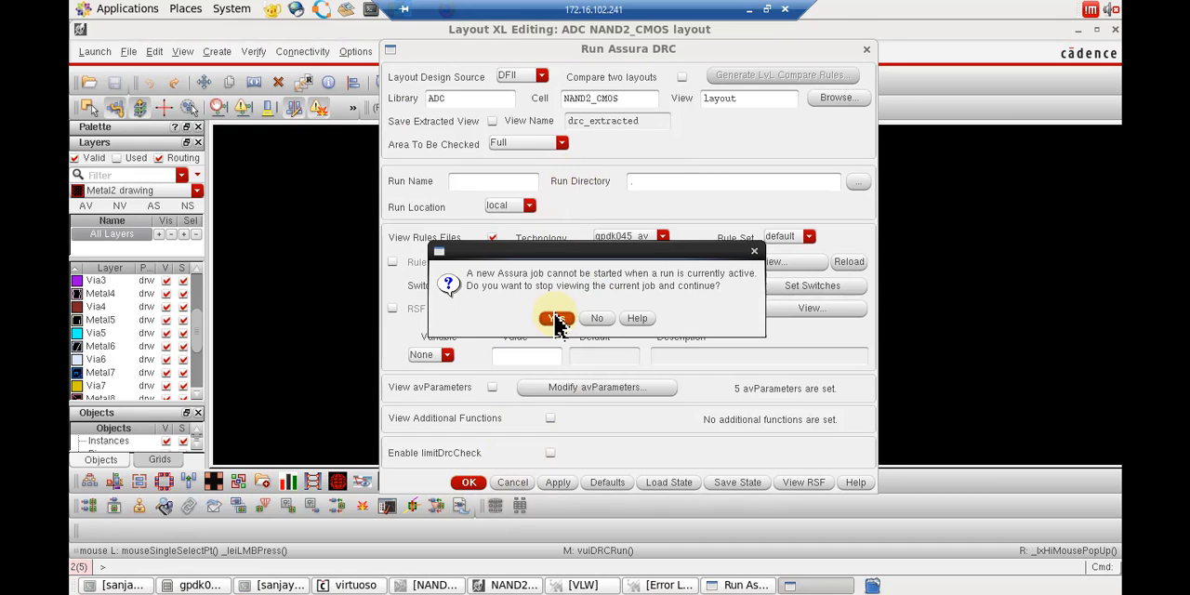
pyautogui.click(557, 319)
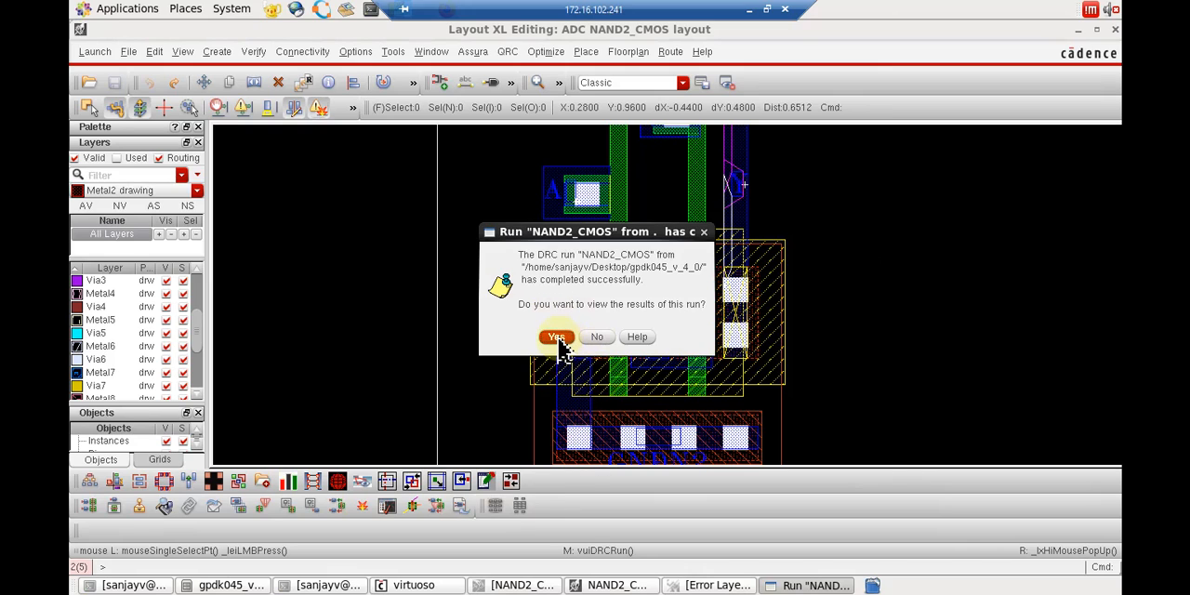
pyautogui.click(556, 337)
# Locate the METAL1.SP.1.1 spacing error in the layout from the error list and minimize the Error Layer Window.
pyautogui.click(653, 511)
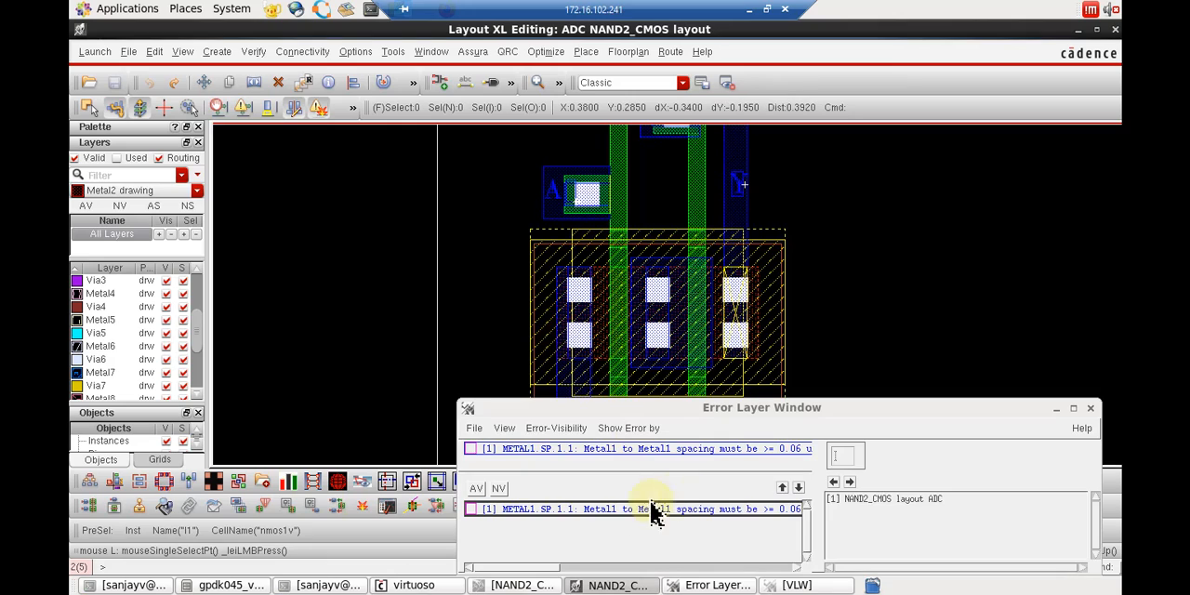
pyautogui.click(539, 513)
pyautogui.click(637, 511)
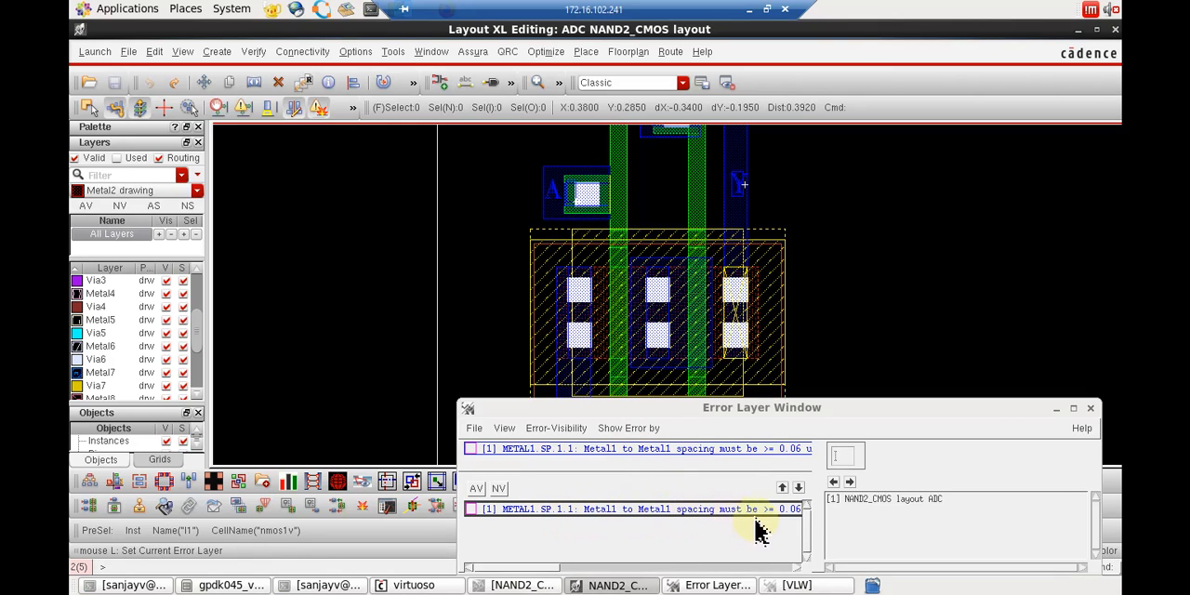
pyautogui.click(853, 497)
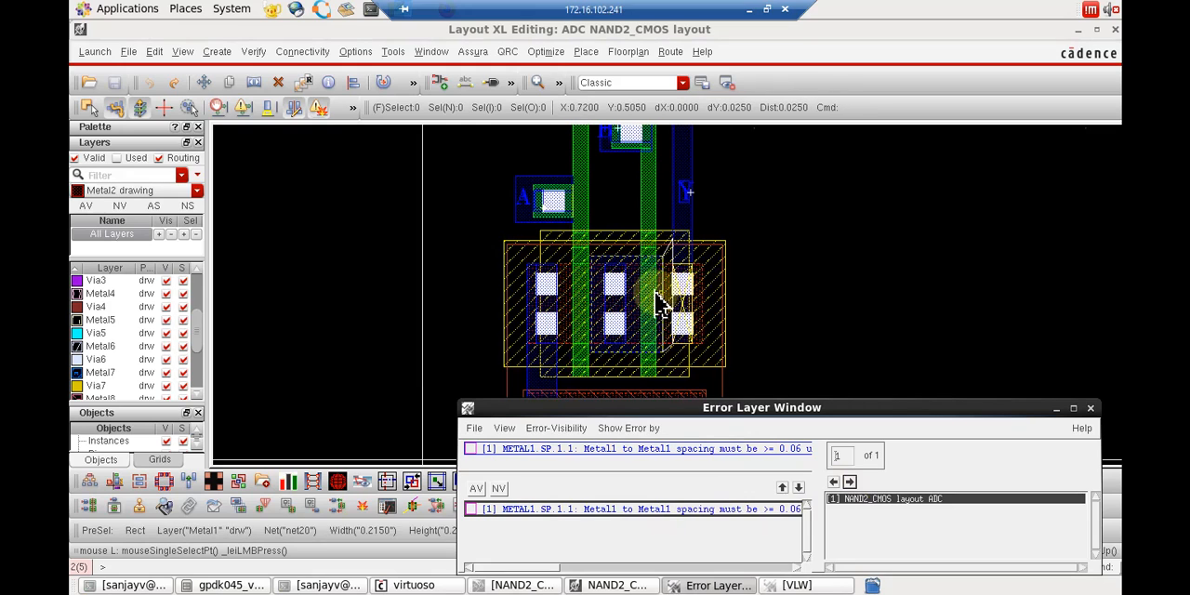
pyautogui.click(1057, 408)
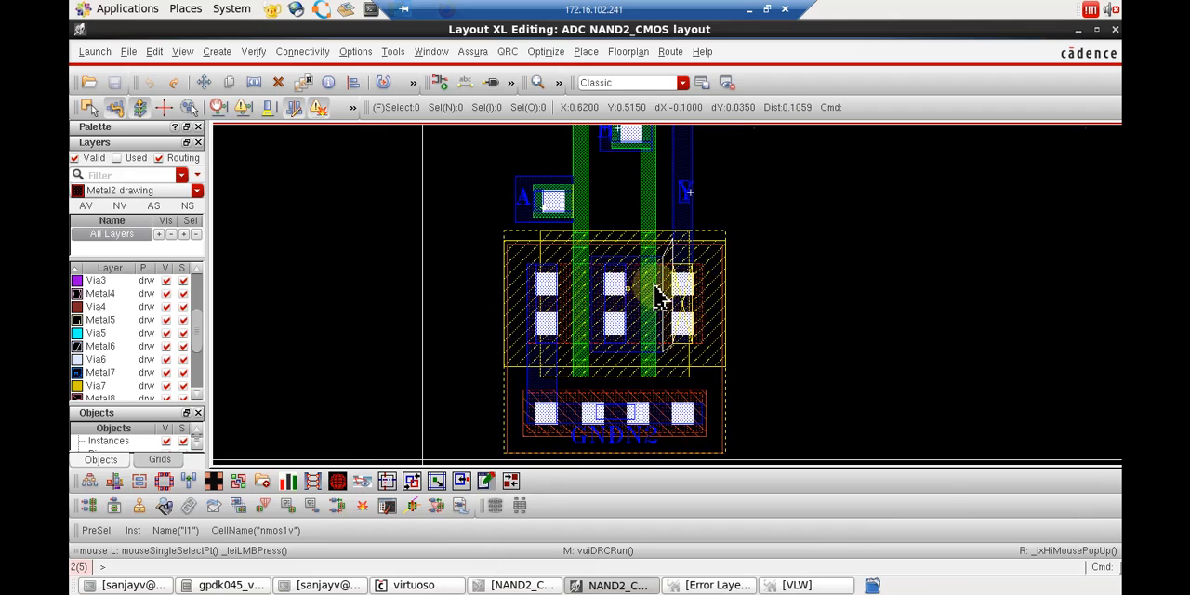
# Stretch the net20 Metal1 rectangle's edge back from the NMOS's right contacts to make it about 0.135 wide.
pyautogui.keyDown('ctrl'); pyautogui.scroll(2, 656, 292); pyautogui.keyUp('ctrl')
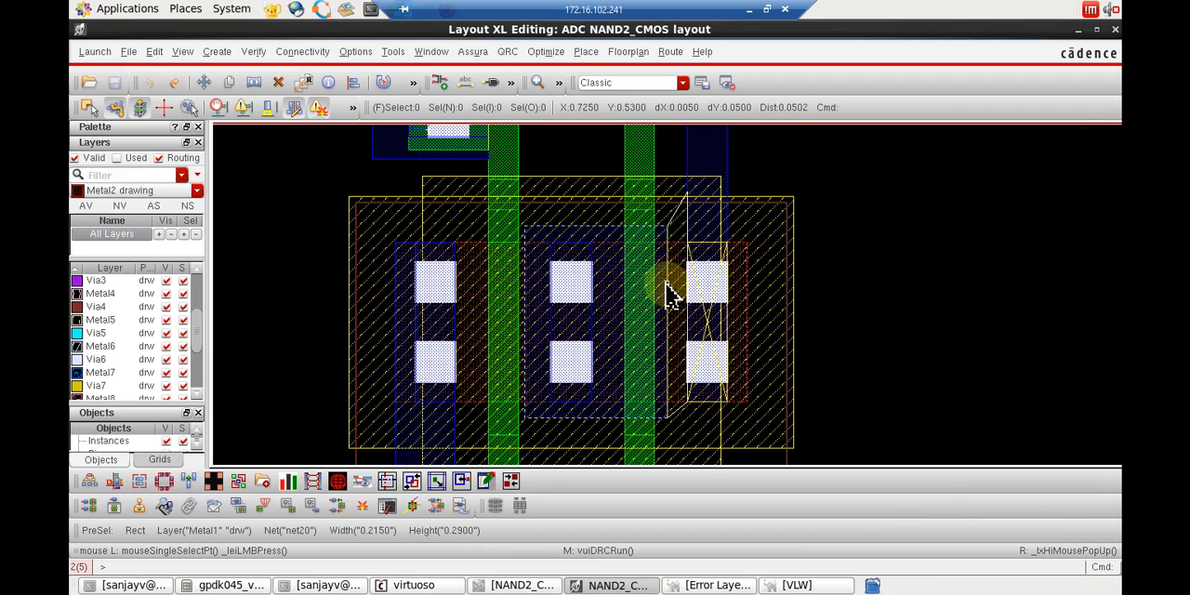
pyautogui.press('s')
pyautogui.click(671, 294)
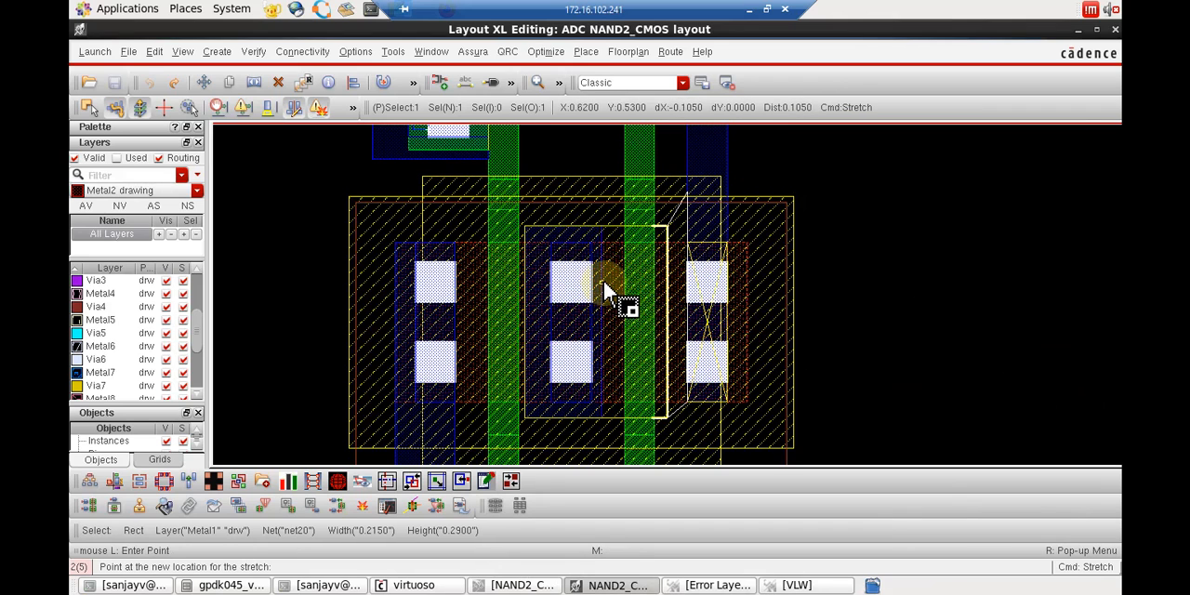
pyautogui.click(612, 279)
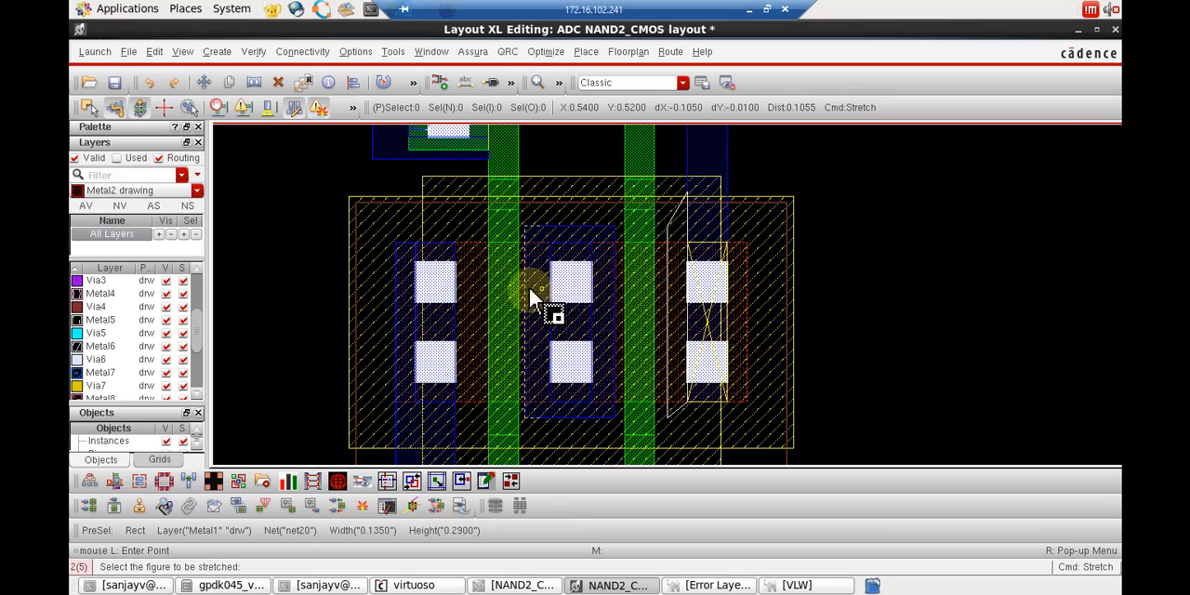
# Save the corrected layout and start a new Assura DRC run, overwriting the existing data and closing the active run.
pyautogui.scroll(-1, 886, 307)
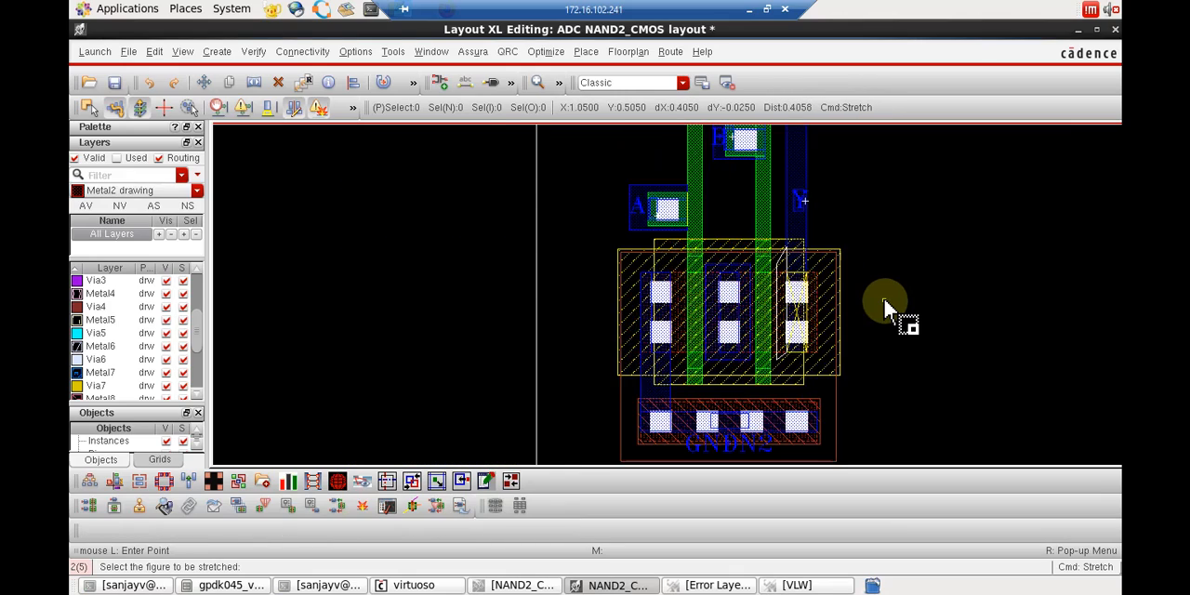
pyautogui.scroll(3, 884, 300)
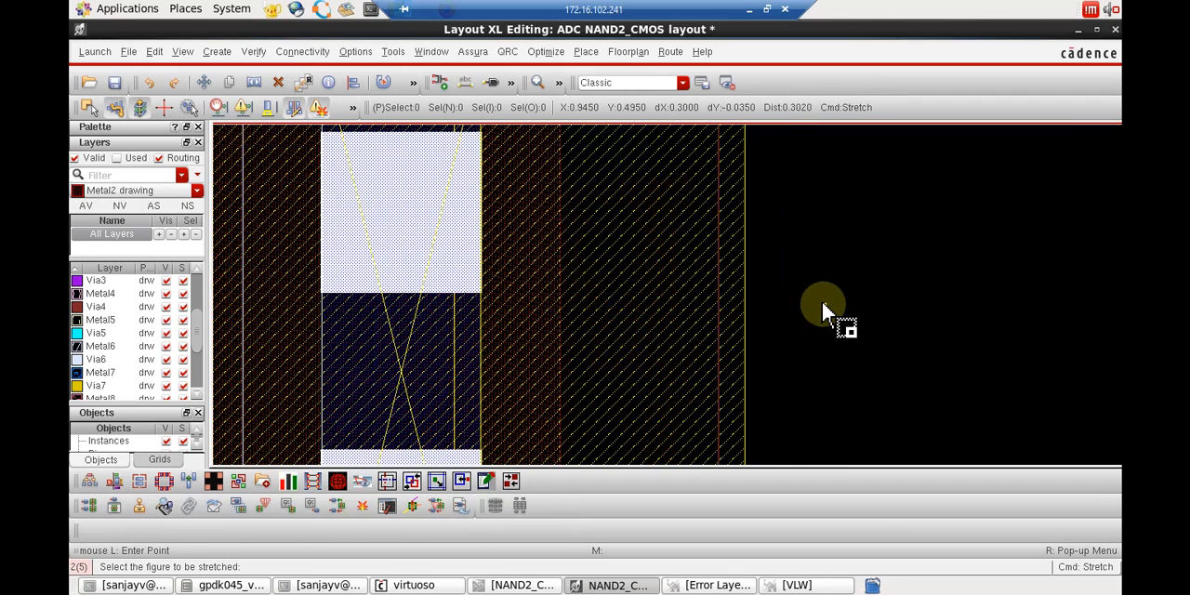
pyautogui.click(183, 52)
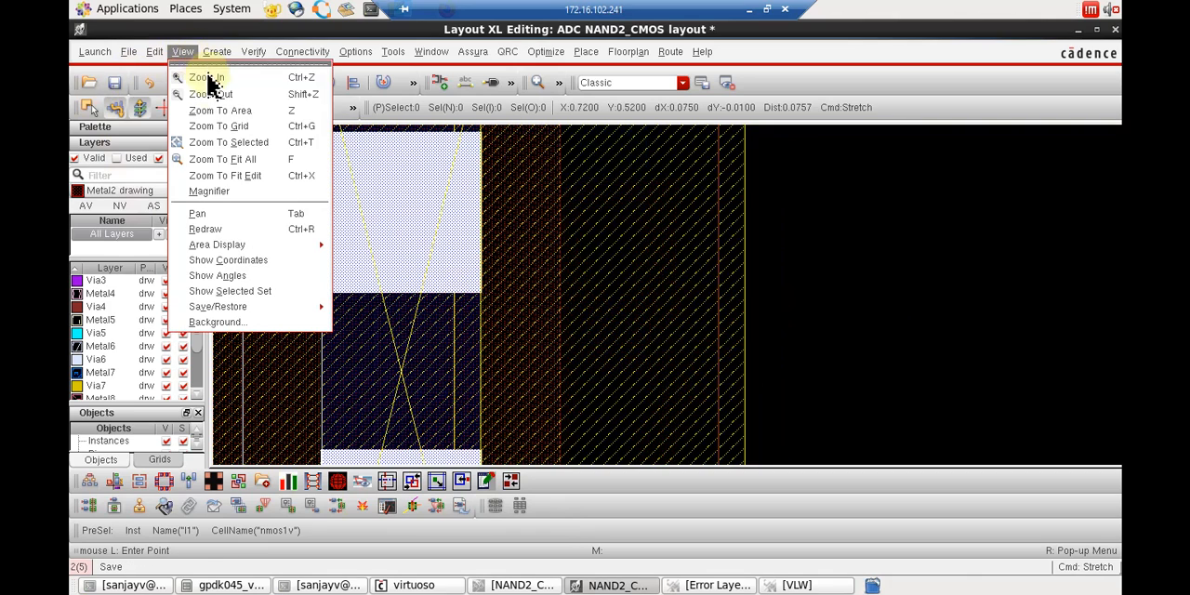
pyautogui.click(251, 159)
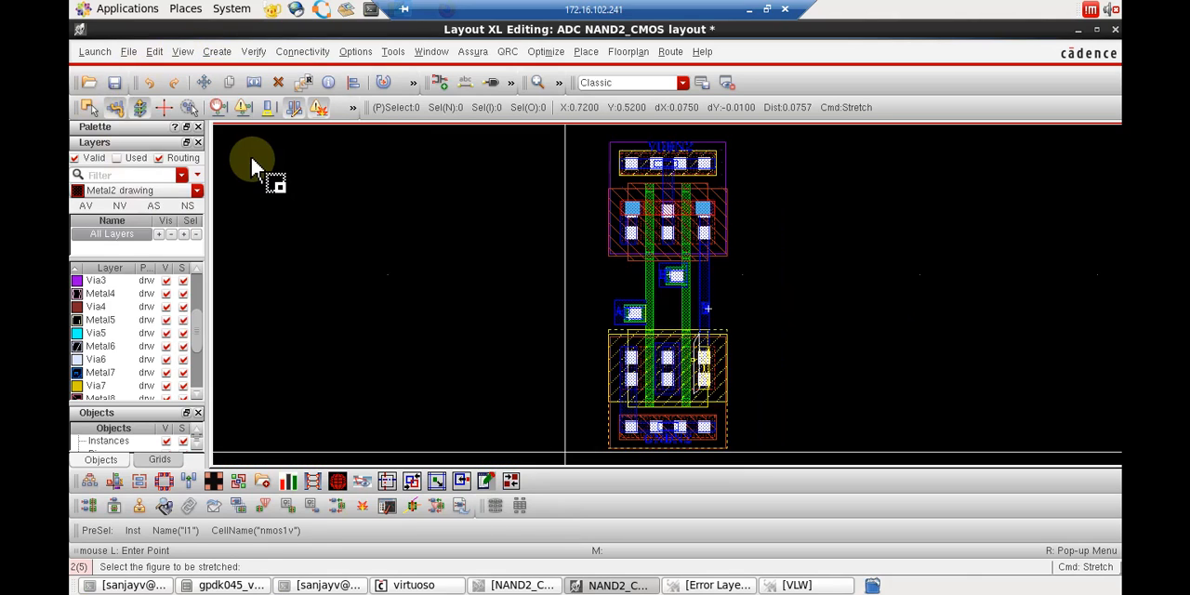
pyautogui.click(469, 58)
pyautogui.click(517, 157)
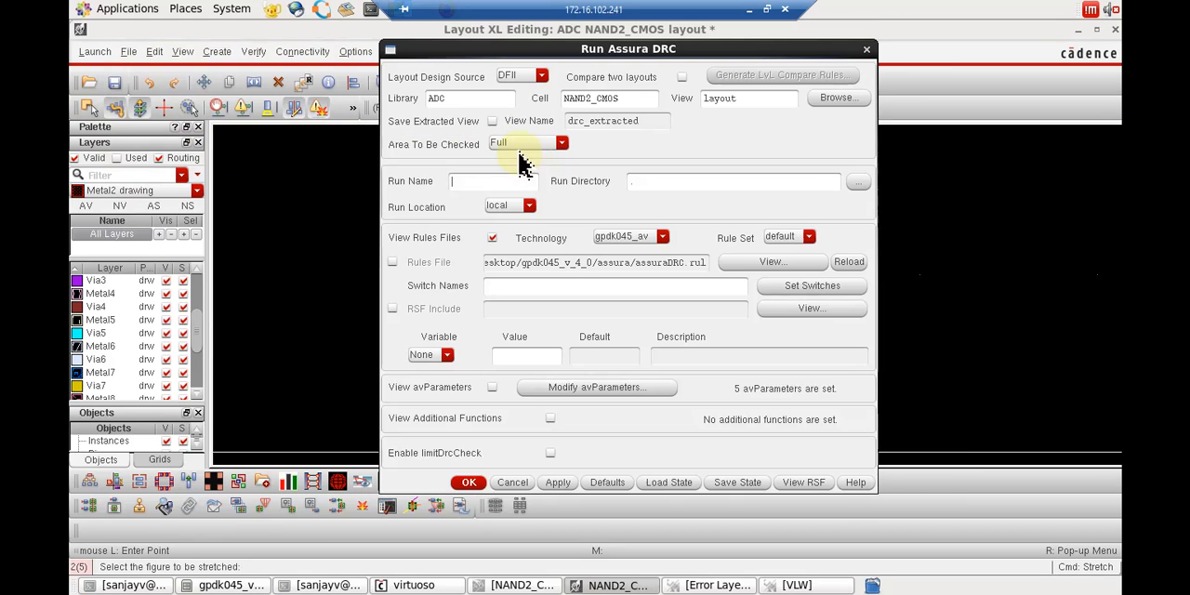
pyautogui.click(467, 482)
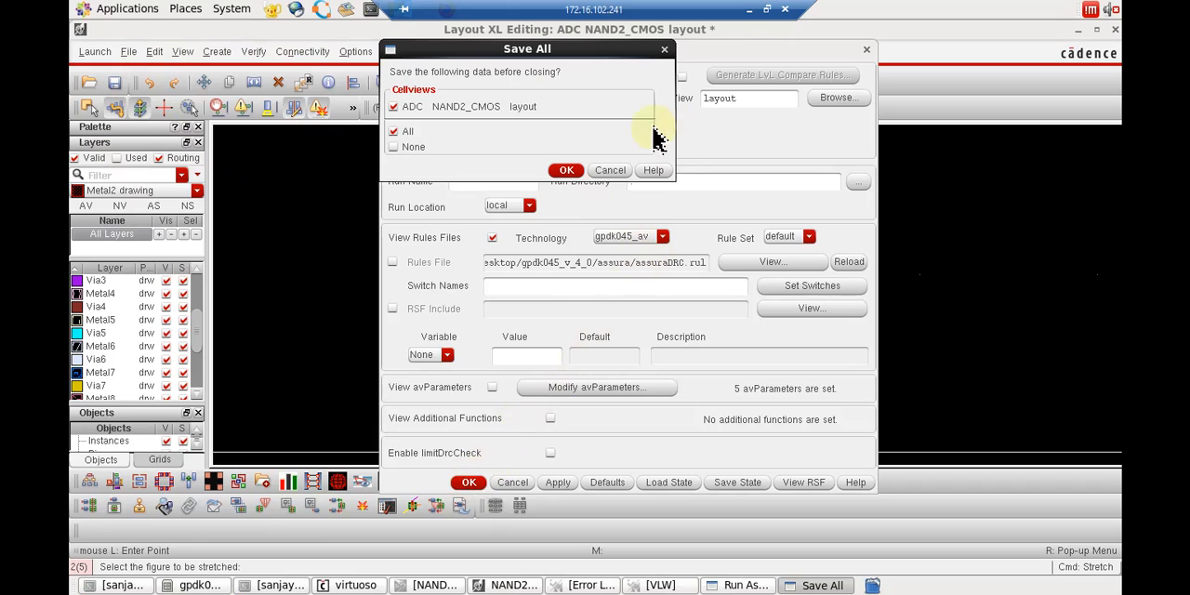
pyautogui.click(567, 171)
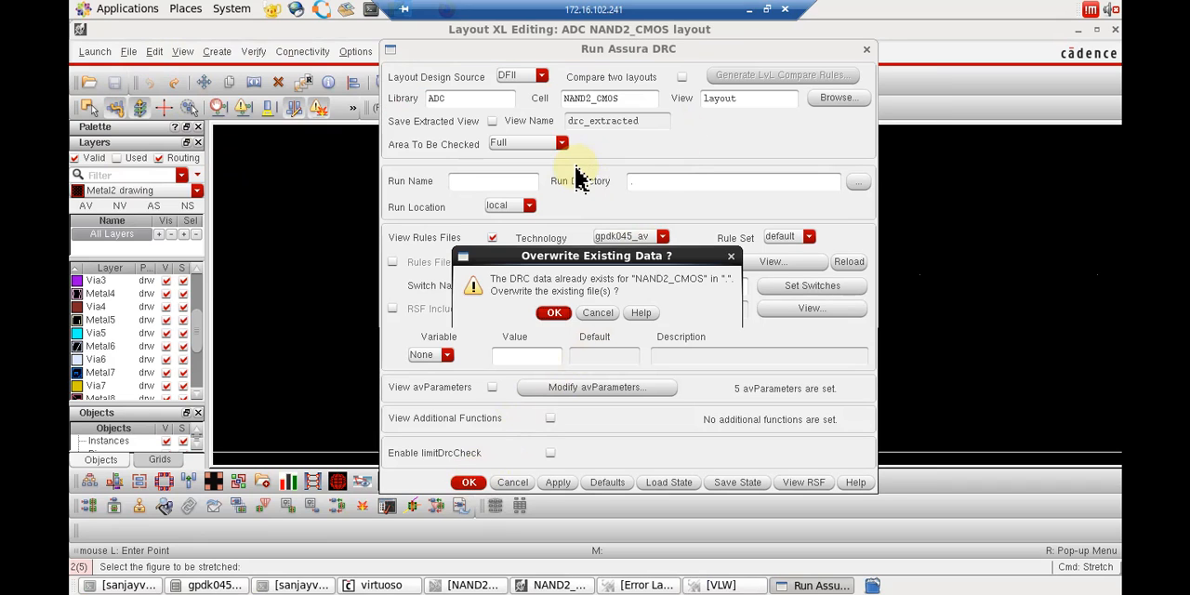
pyautogui.click(556, 314)
pyautogui.click(556, 319)
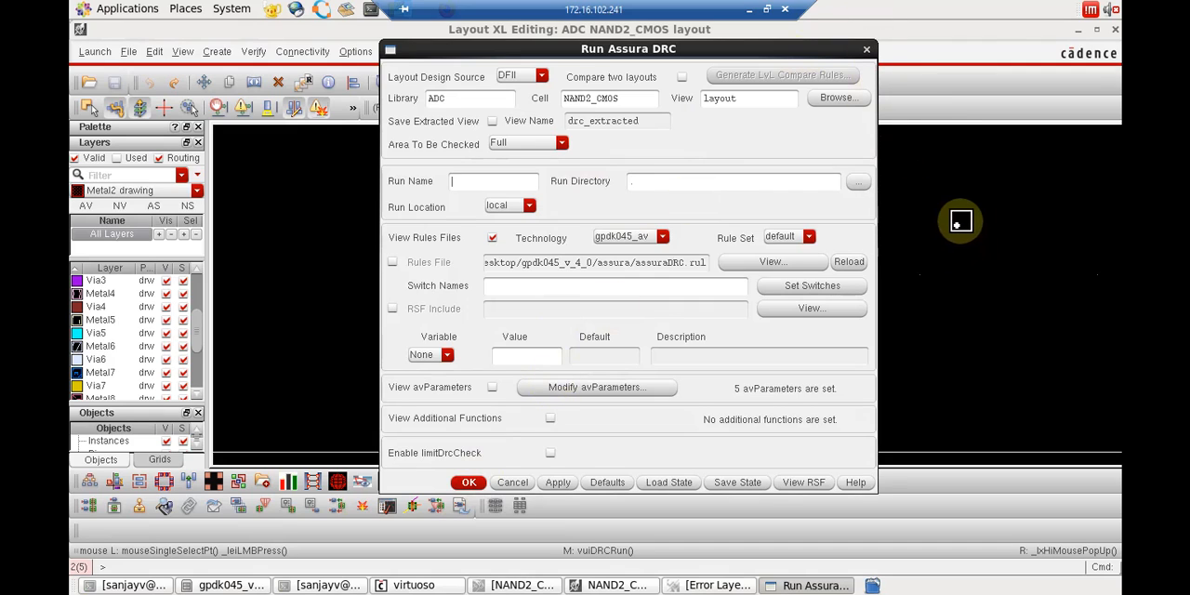
# View the results of the completed NAND2_CMOS DRC run and close the result message.
pyautogui.click(491, 236)
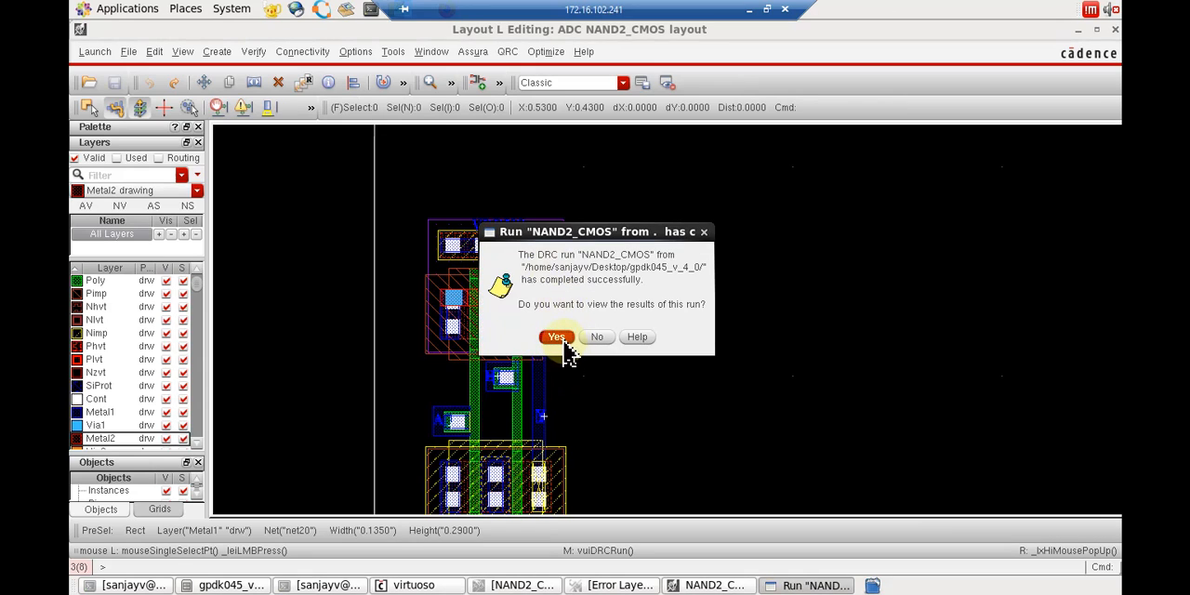
pyautogui.click(560, 340)
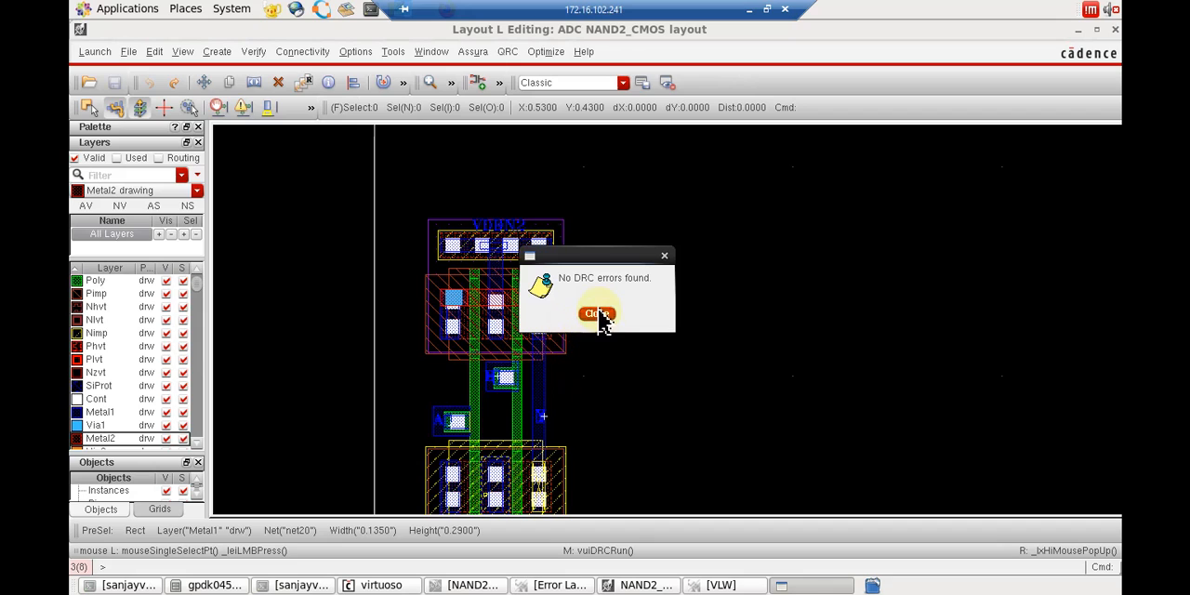
pyautogui.click(597, 315)
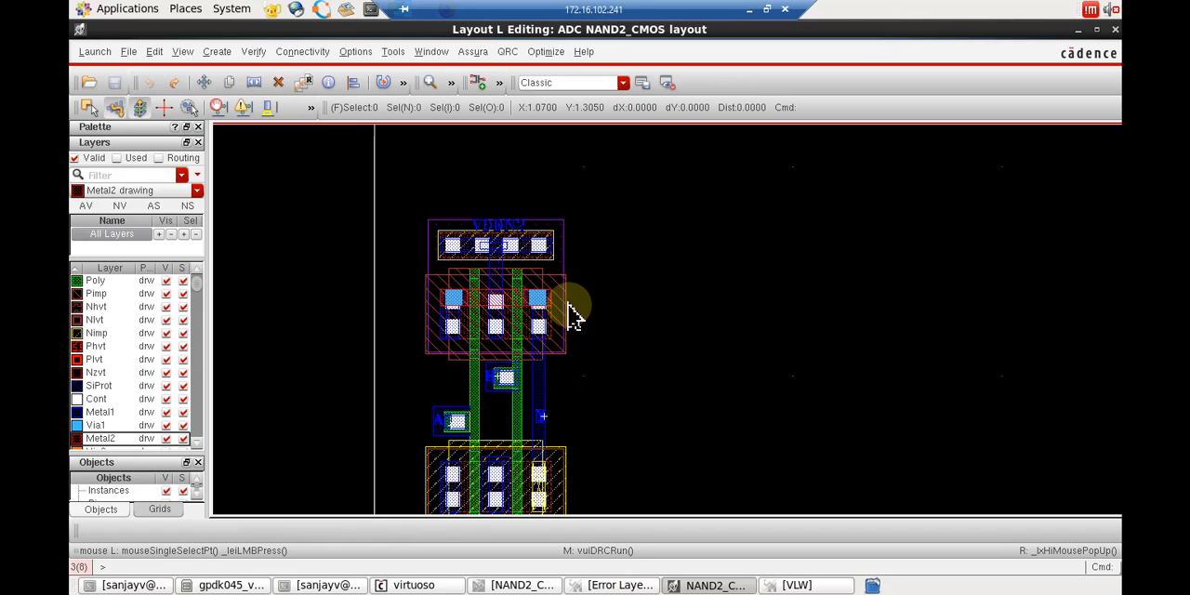
pyautogui.click(474, 53)
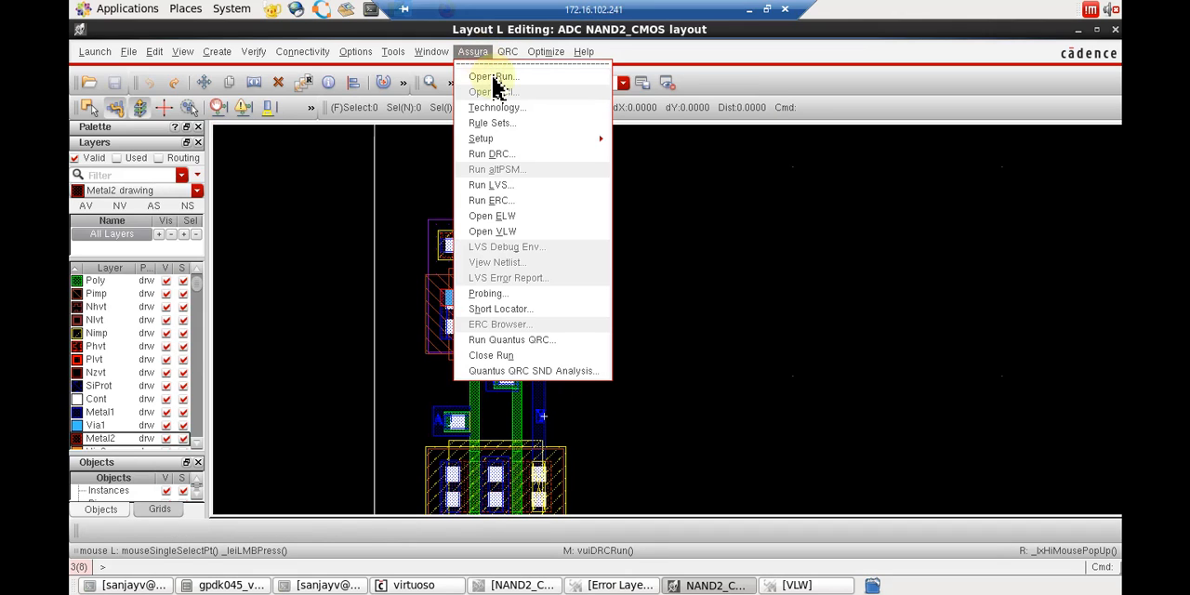
pyautogui.click(517, 154)
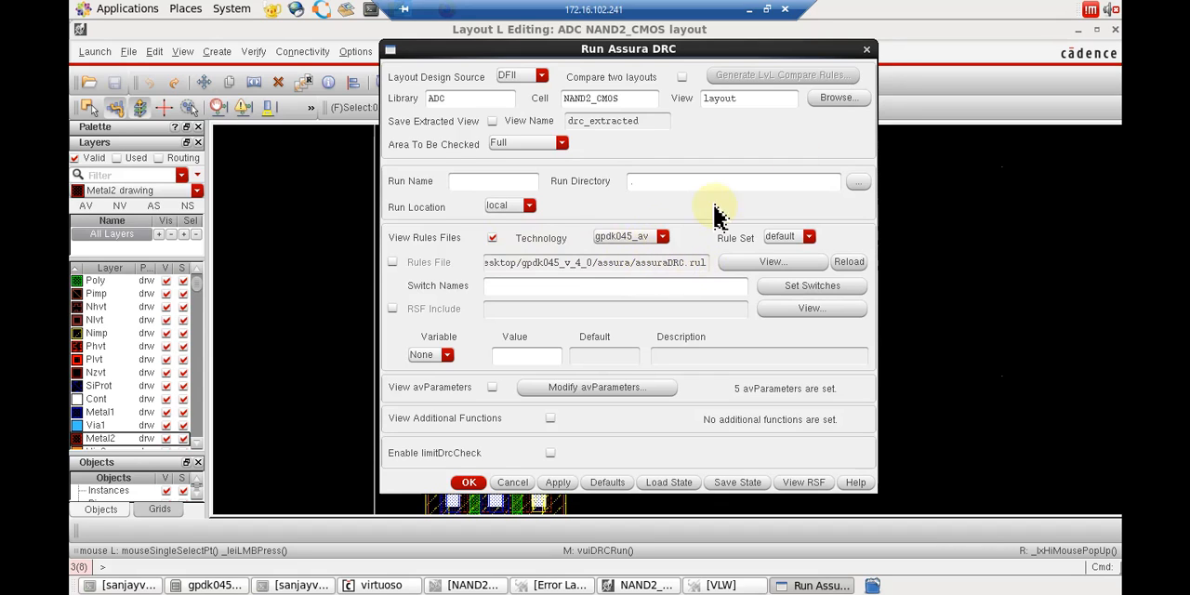
pyautogui.click(867, 51)
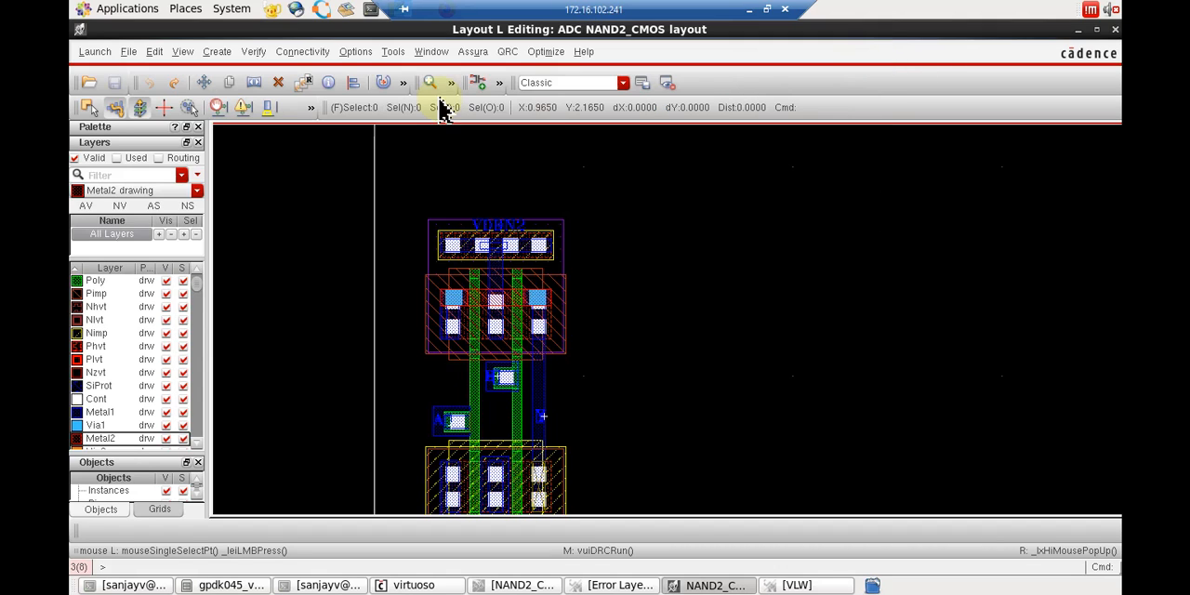
# Run Assura LVS between the NAND2_CMOS schematic and layout, overwriting the existing data, and dismiss the summary without opening the run.
pyautogui.click(471, 56)
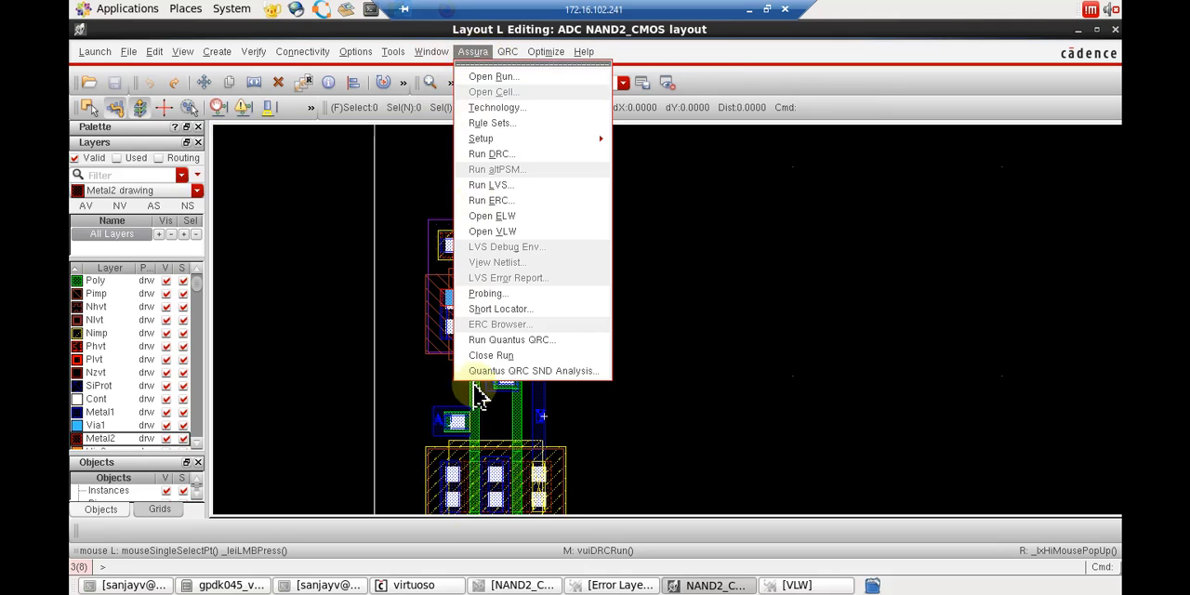
pyautogui.click(523, 187)
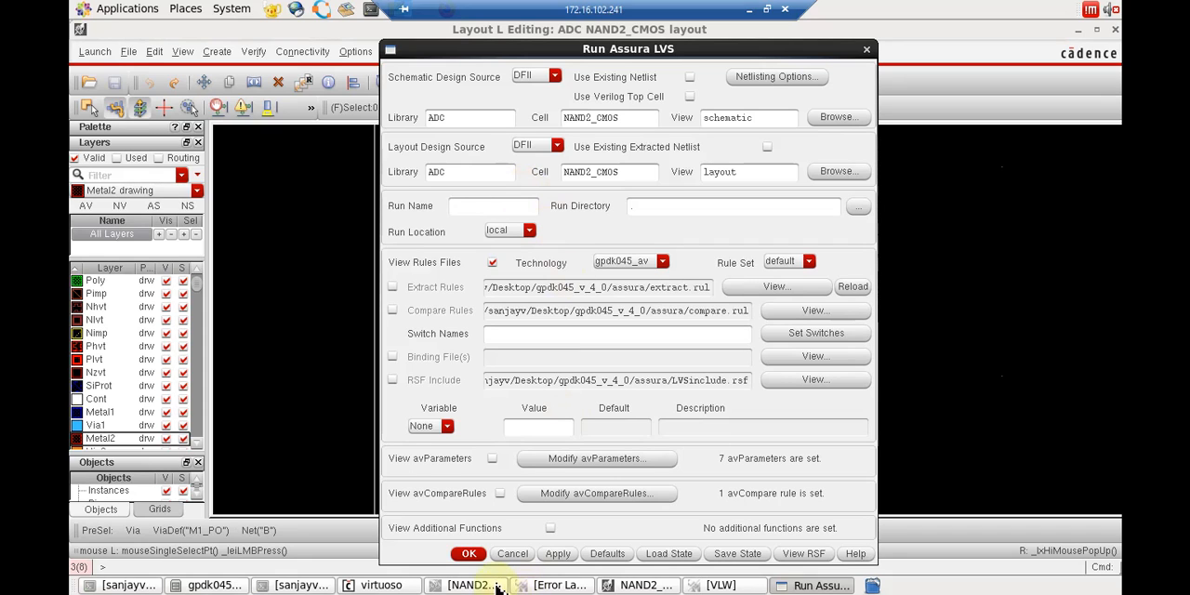
pyautogui.click(468, 553)
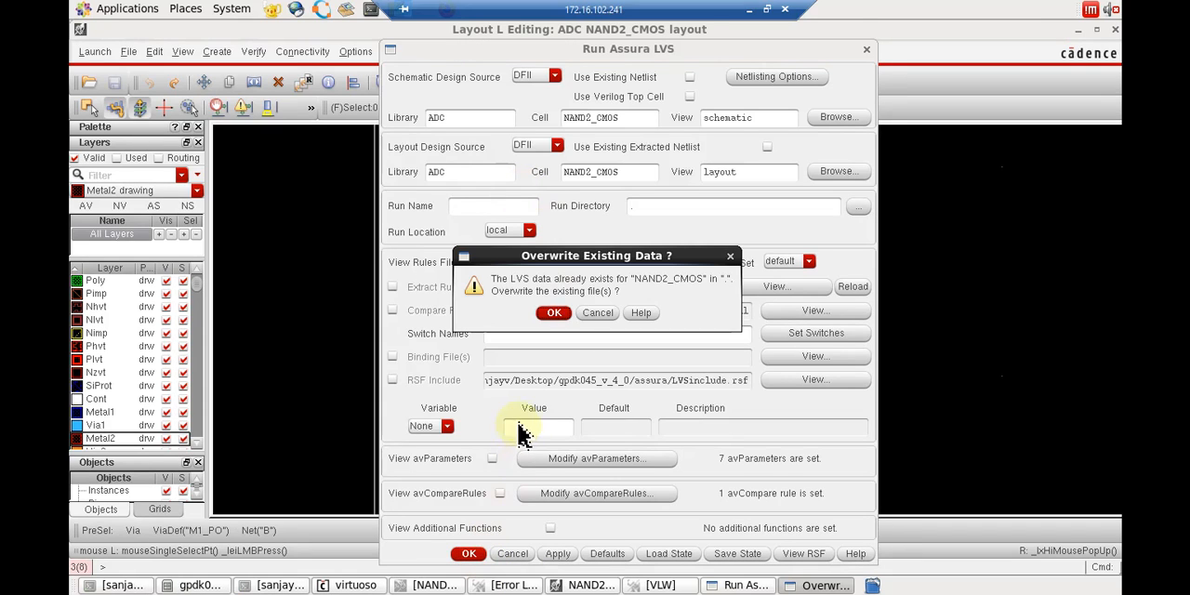
pyautogui.click(553, 313)
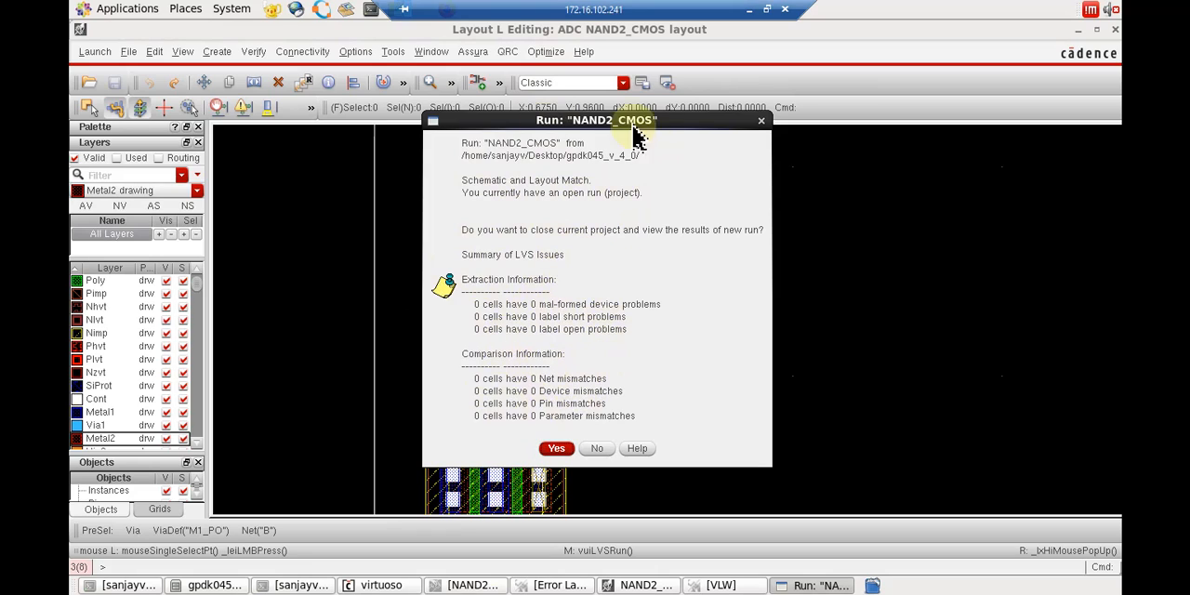
pyautogui.click(596, 450)
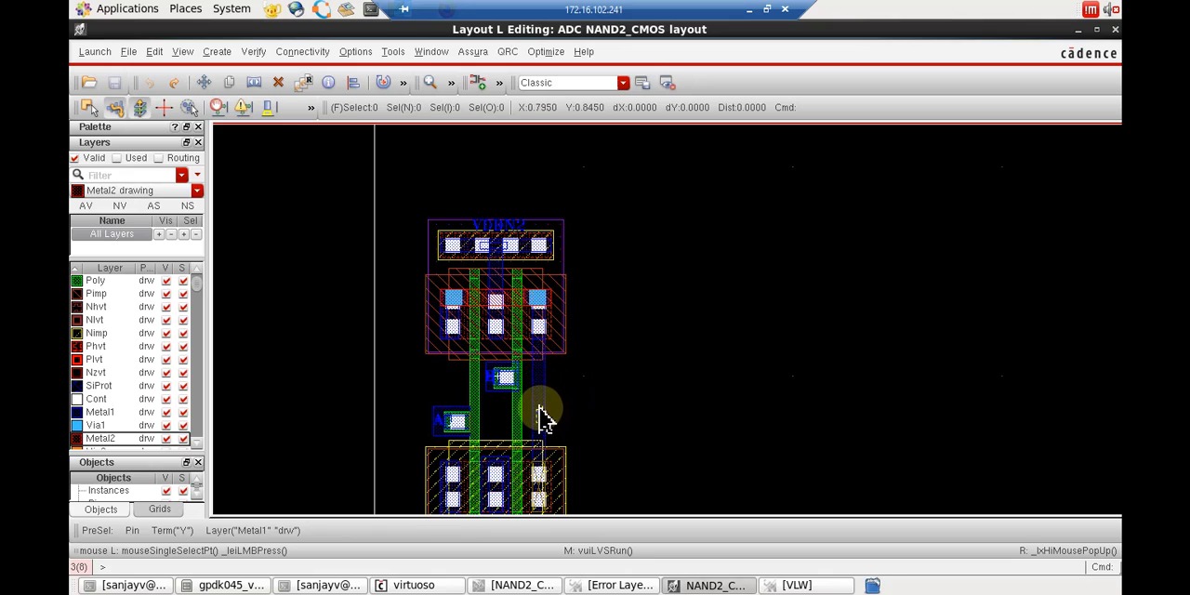
# Move the Y net's Metal1 rectangle off the transistors into the empty area beside the layout.
pyautogui.press('m')
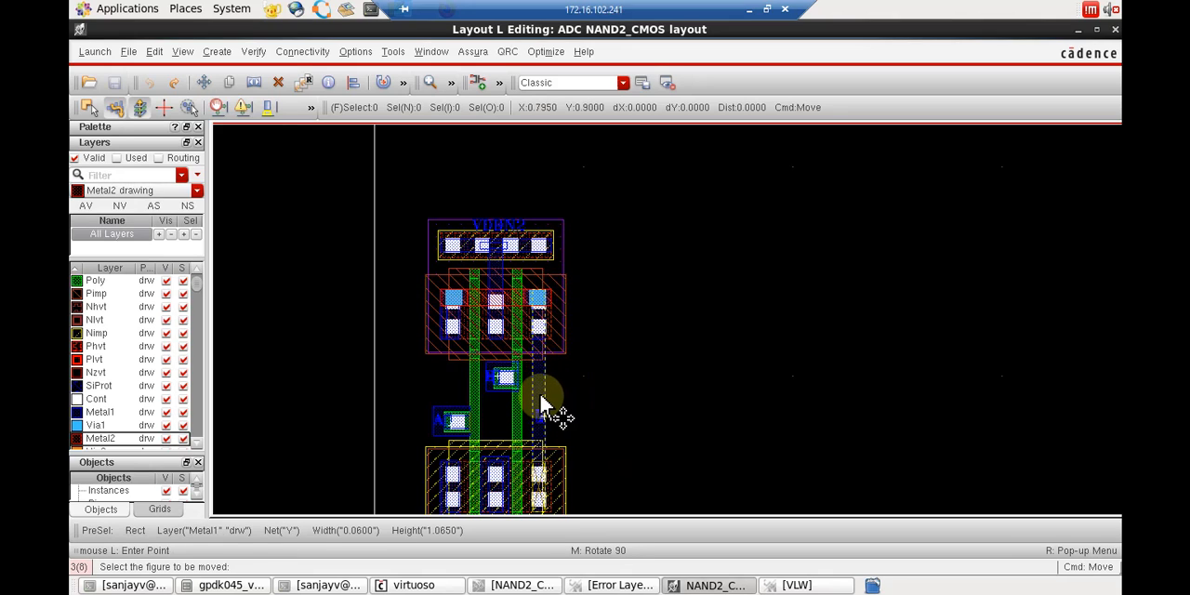
pyautogui.click(546, 410)
pyautogui.click(649, 395)
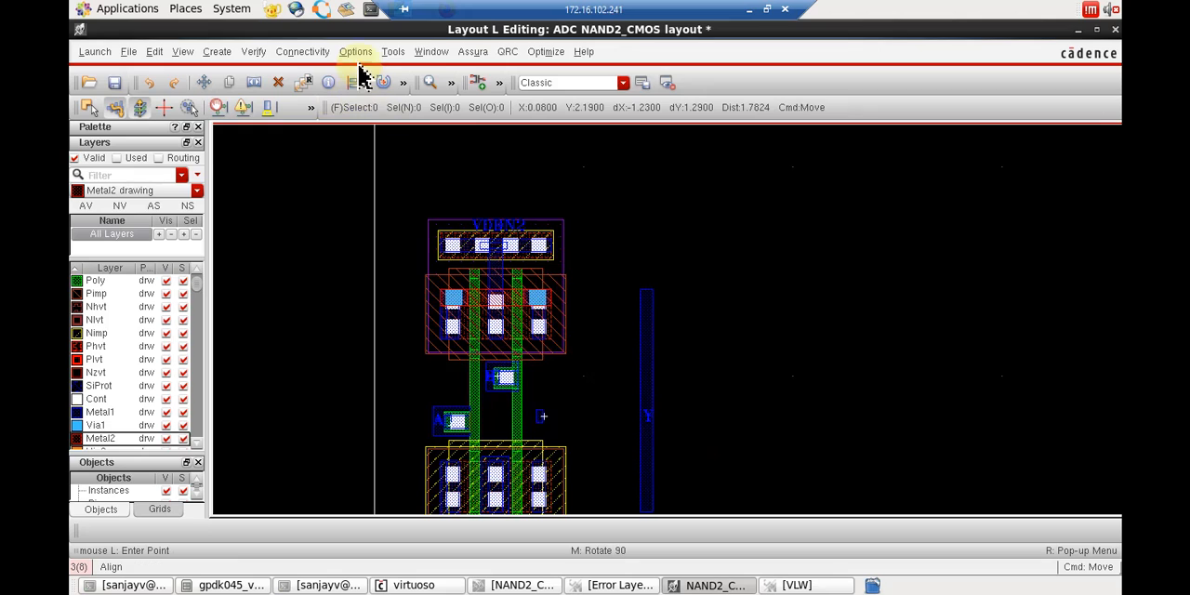
# Save the layout with the displaced Y rectangle and start another Assura LVS run, overwriting the existing LVS data.
pyautogui.click(474, 54)
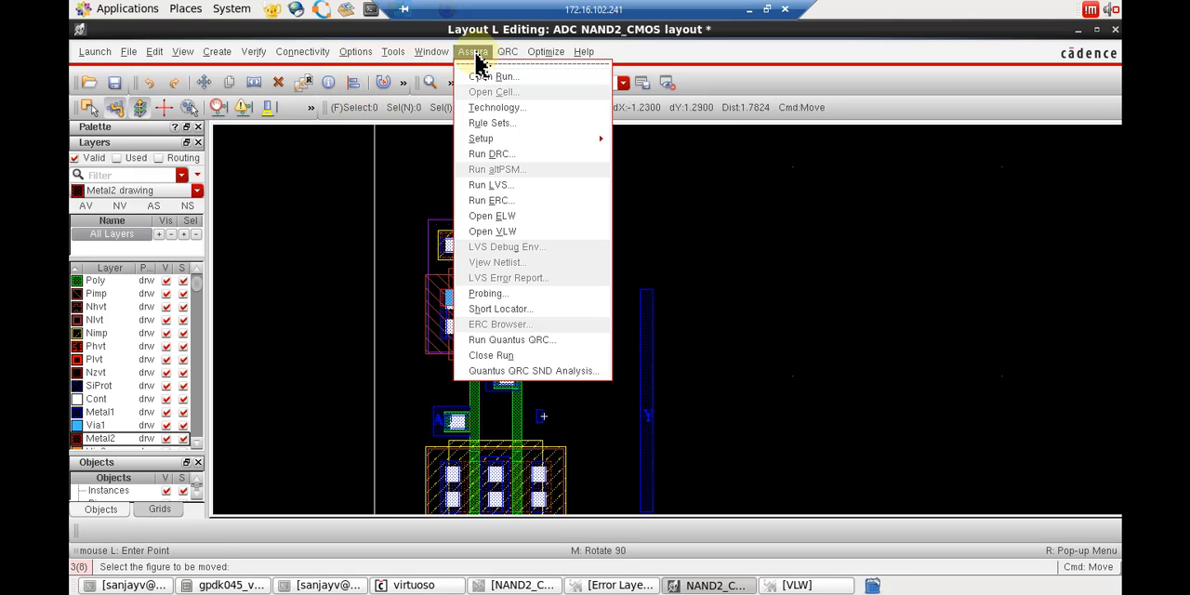
pyautogui.click(516, 185)
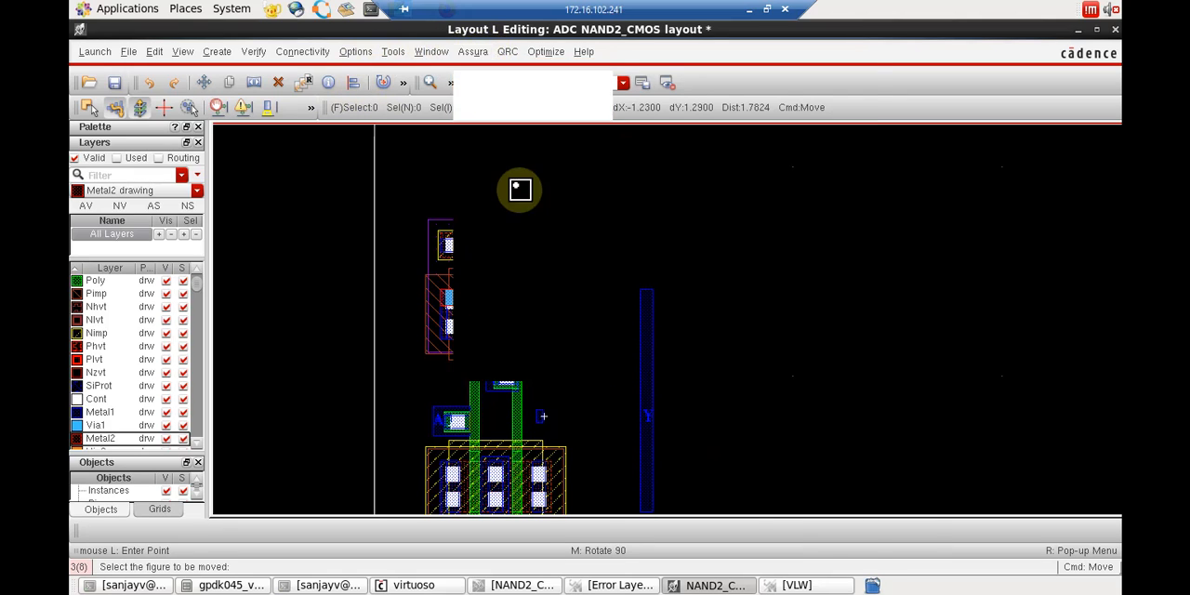
pyautogui.click(469, 556)
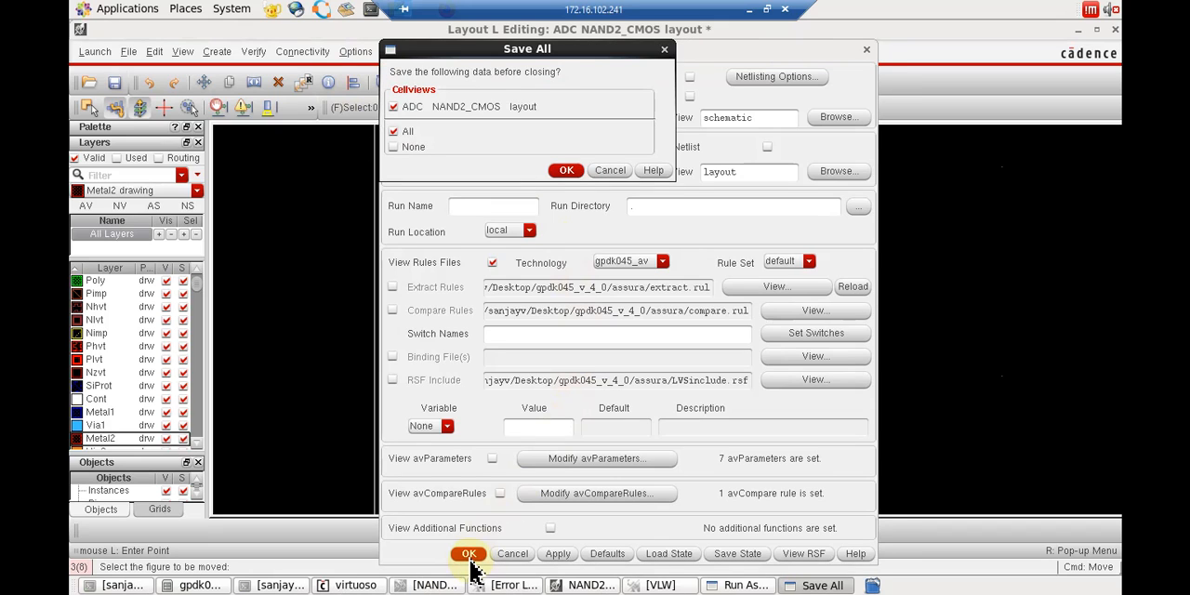
pyautogui.click(565, 172)
pyautogui.click(561, 314)
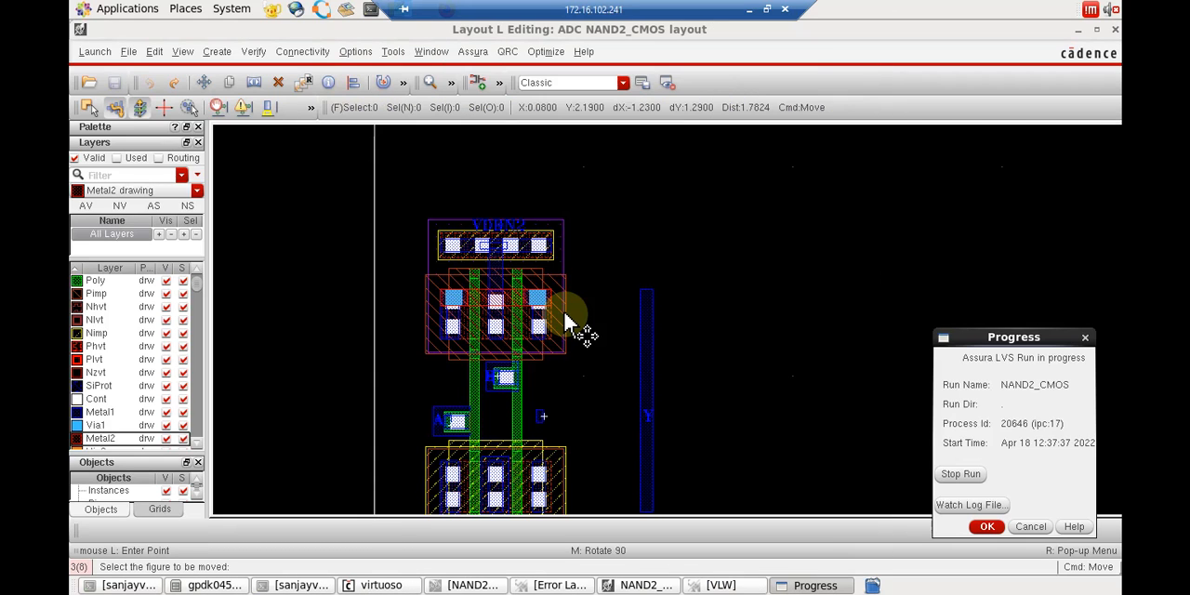
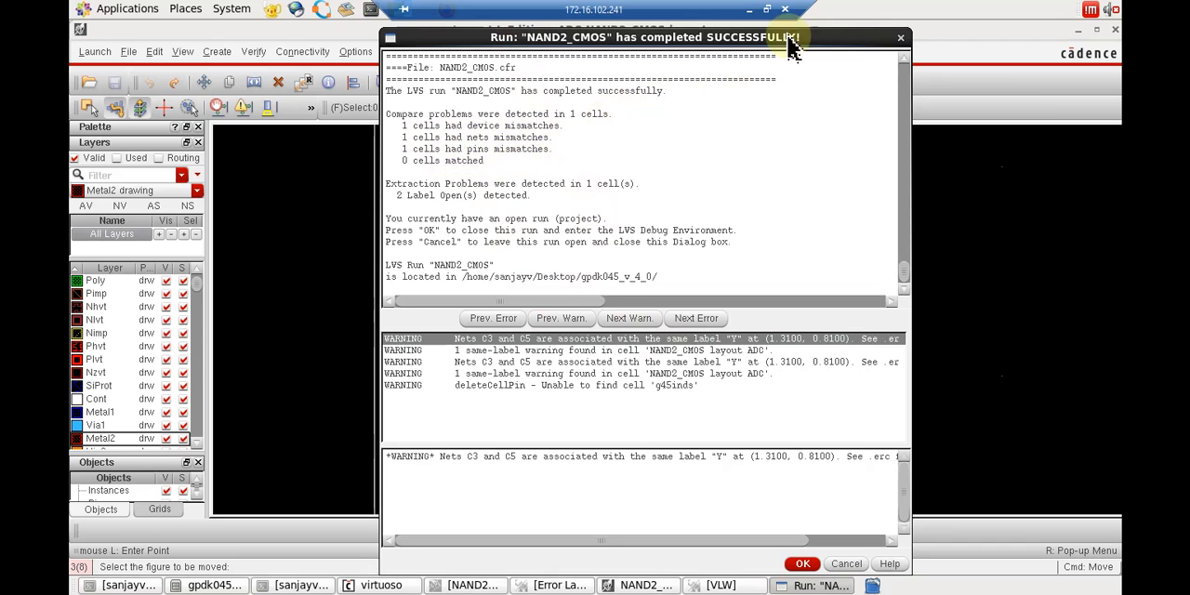
# Review the LVS mismatch summary against the displaced layout and close the message without opening the run.
pyautogui.moveTo(819, 54); pyautogui.dragTo(1123, 258)
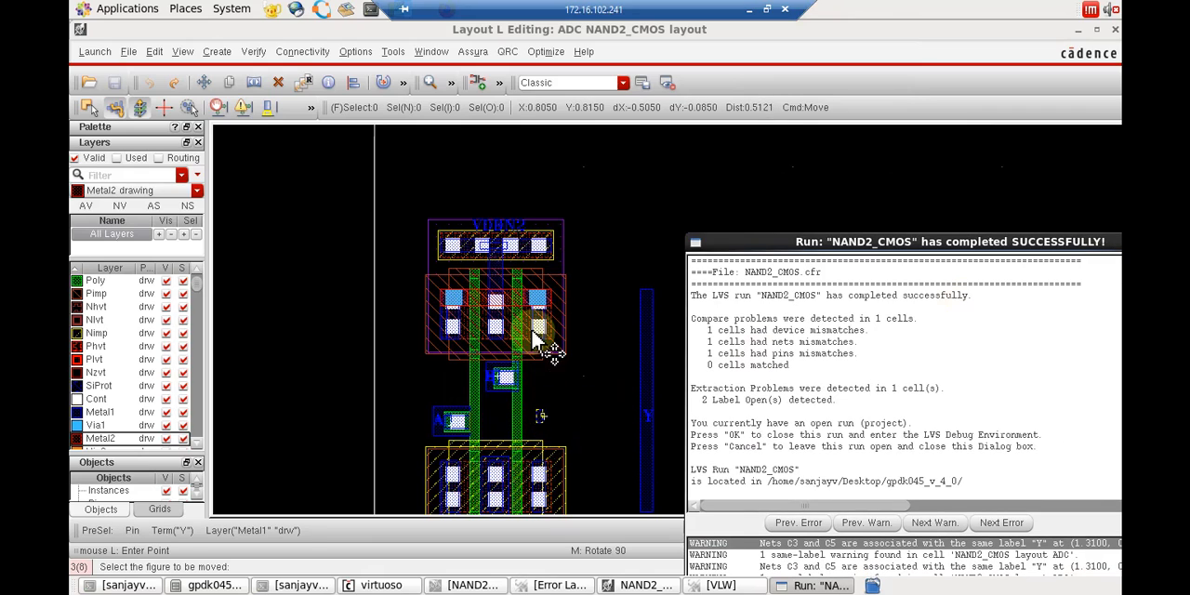
pyautogui.moveTo(995, 238); pyautogui.dragTo(714, 72)
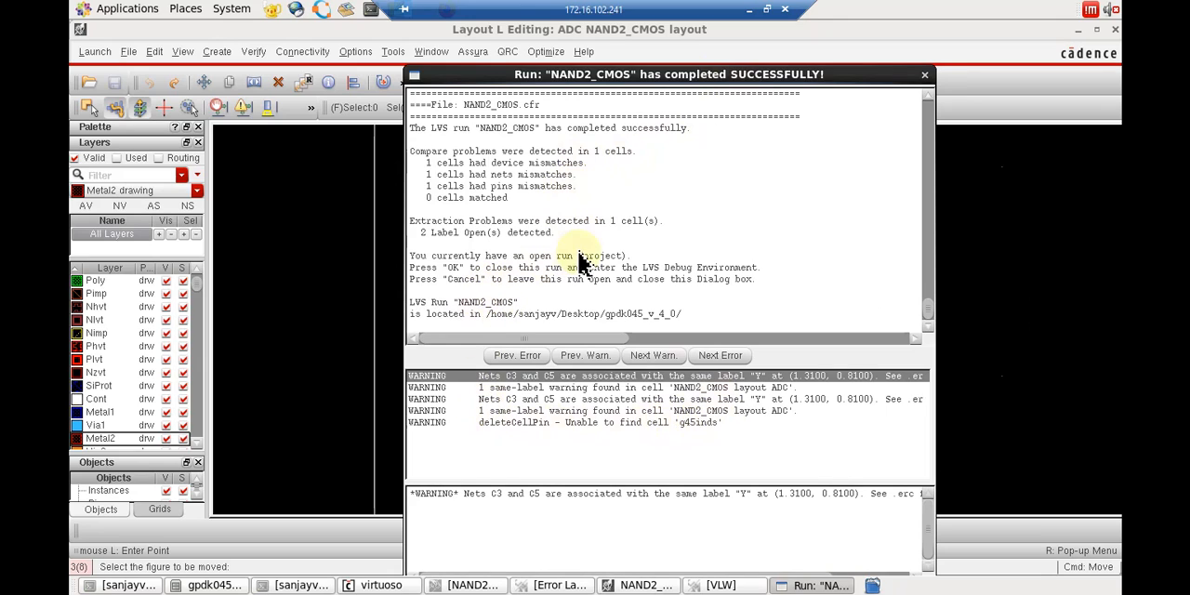
pyautogui.moveTo(935, 316); pyautogui.dragTo(935, 338)
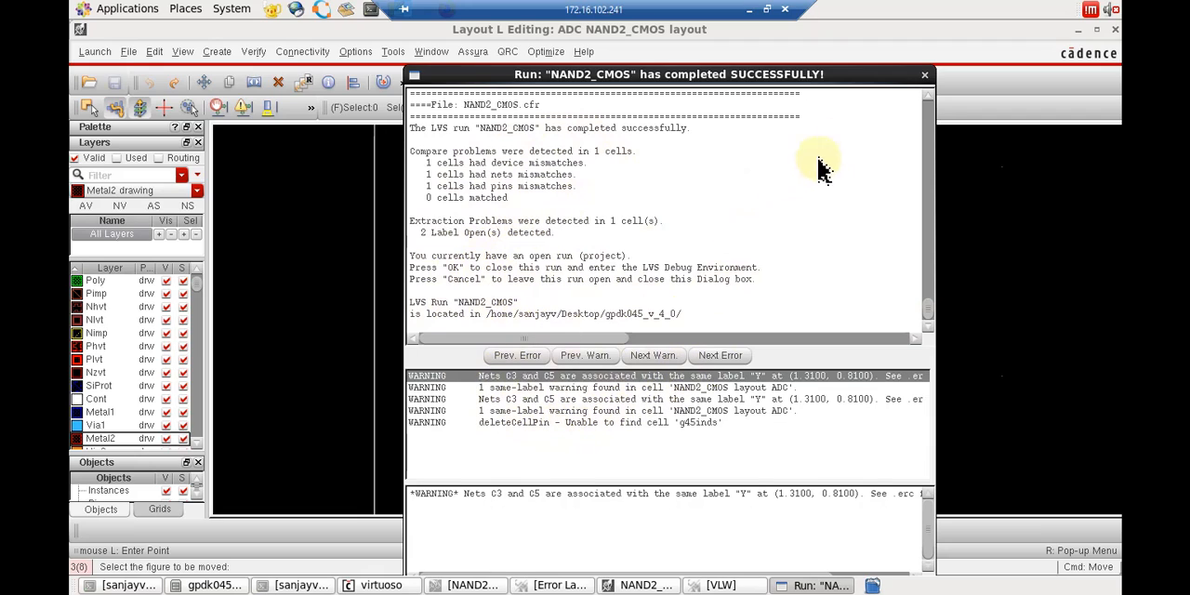
pyautogui.click(925, 76)
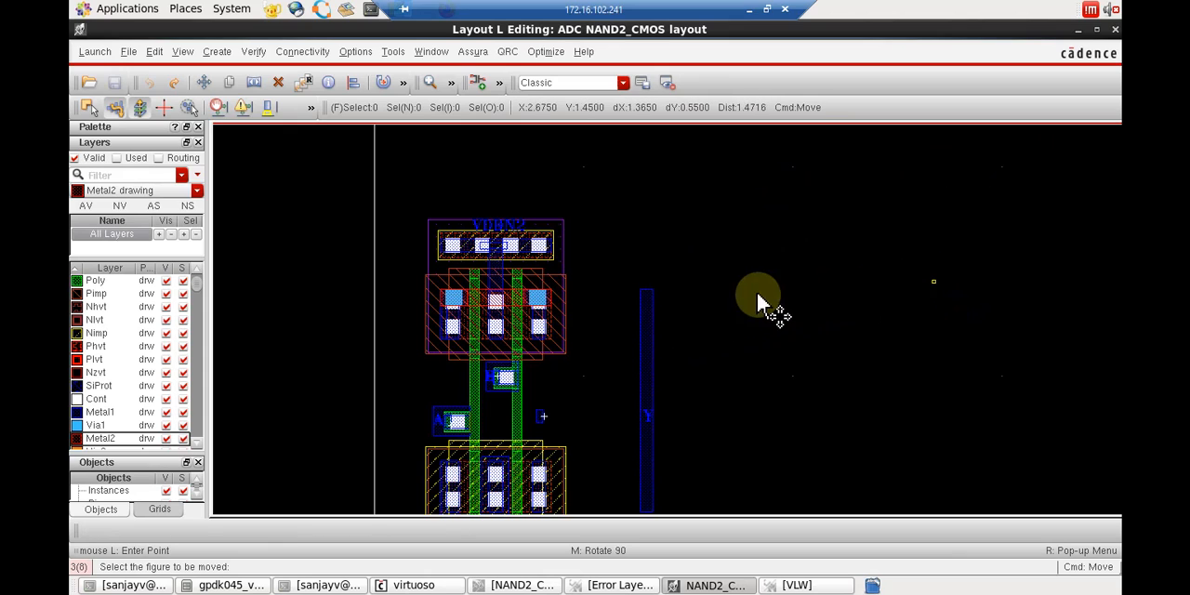
# Move the Y net's Metal1 rectangle back over the rightmost contacts that connect the PMOS and NMOS transistors.
pyautogui.click(648, 321)
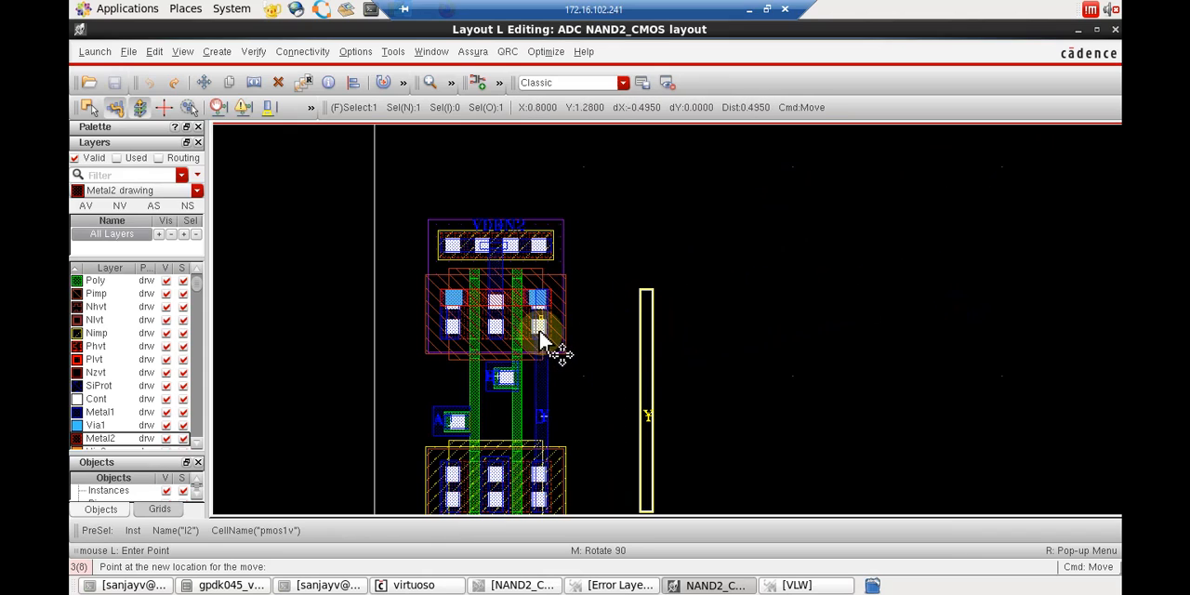
pyautogui.keyDown('ctrl'); pyautogui.scroll(2, 539, 340); pyautogui.keyUp('ctrl')
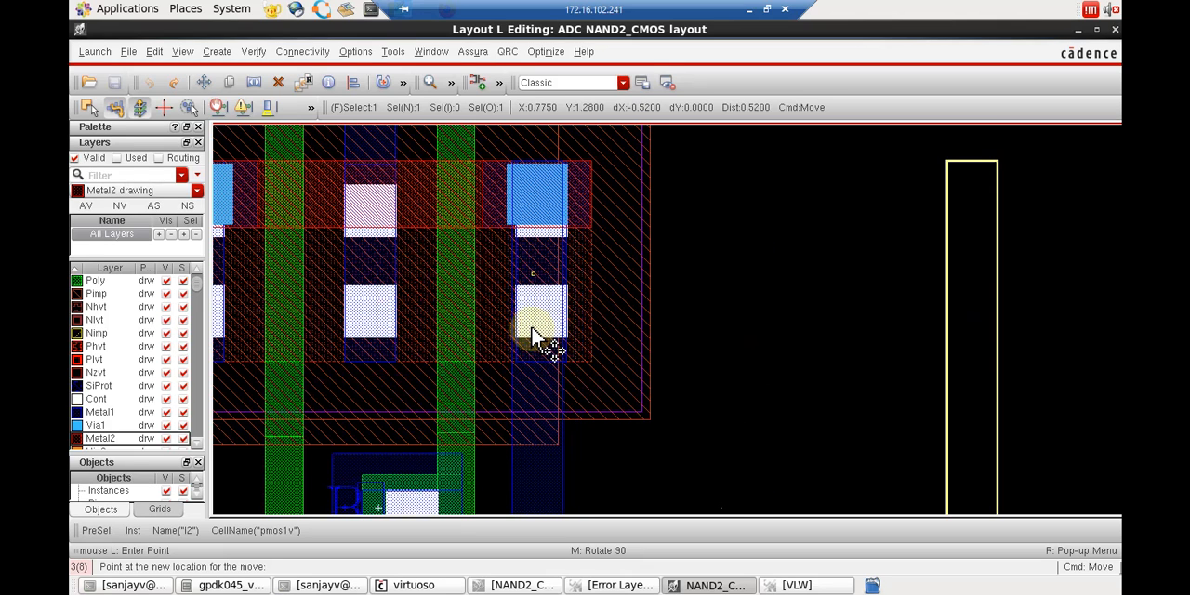
pyautogui.click(538, 336)
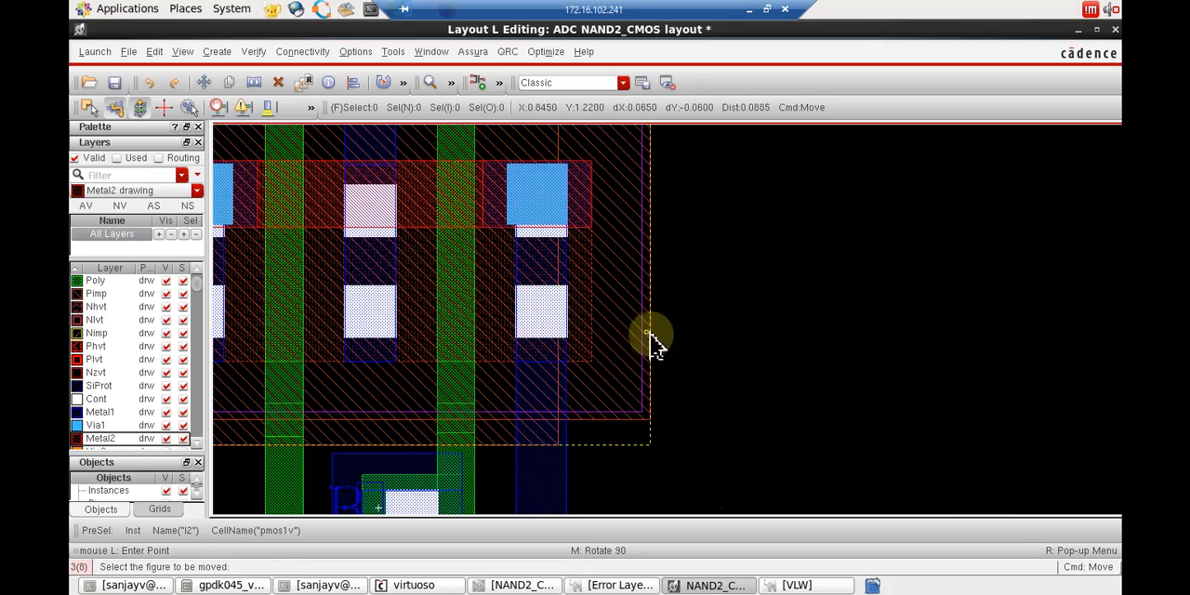
pyautogui.keyDown('ctrl'); pyautogui.scroll(1, 589, 353); pyautogui.keyUp('ctrl')
pyautogui.keyDown('ctrl'); pyautogui.scroll(-1, 604, 345); pyautogui.keyUp('ctrl')
pyautogui.keyDown('ctrl'); pyautogui.scroll(1, 616, 339); pyautogui.keyUp('ctrl')
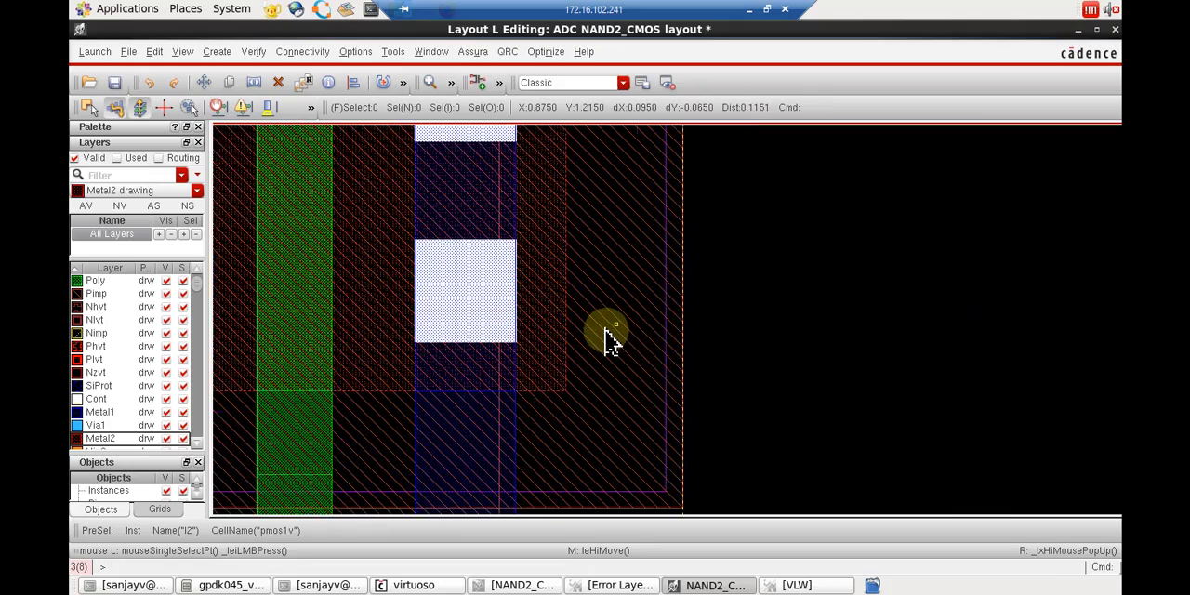
# Move the Y pin off the Metal1 rectangle into the empty area on its right.
pyautogui.keyDown('ctrl'); pyautogui.scroll(1, 609, 340); pyautogui.keyUp('ctrl')
pyautogui.keyDown('ctrl'); pyautogui.scroll(-3, 605, 333); pyautogui.keyUp('ctrl')
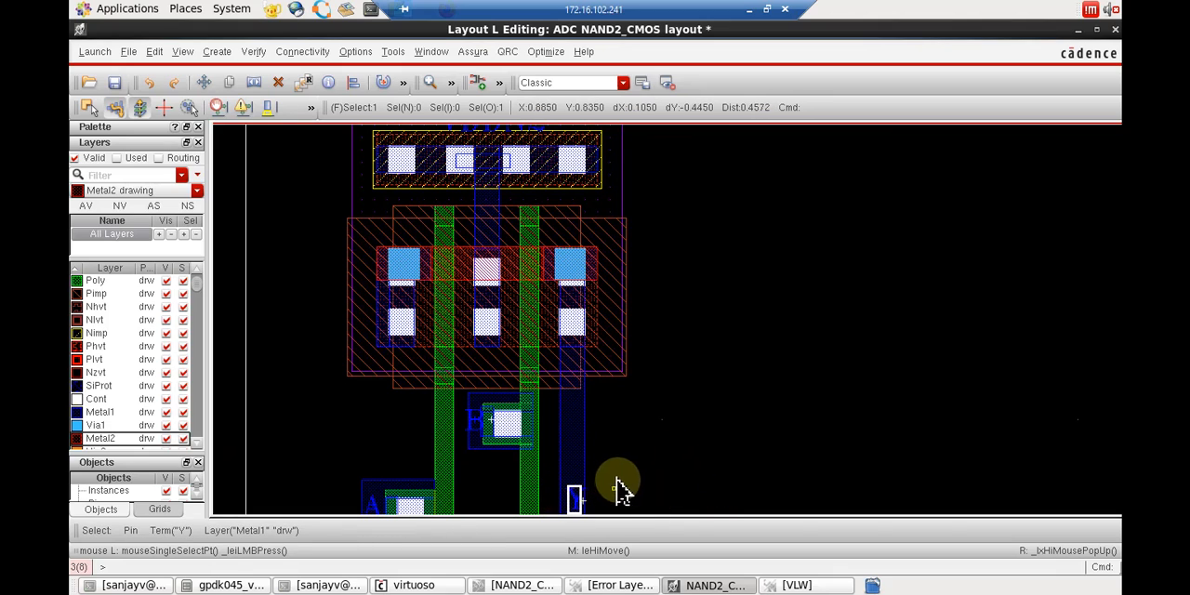
pyautogui.press('m')
pyautogui.click(581, 493)
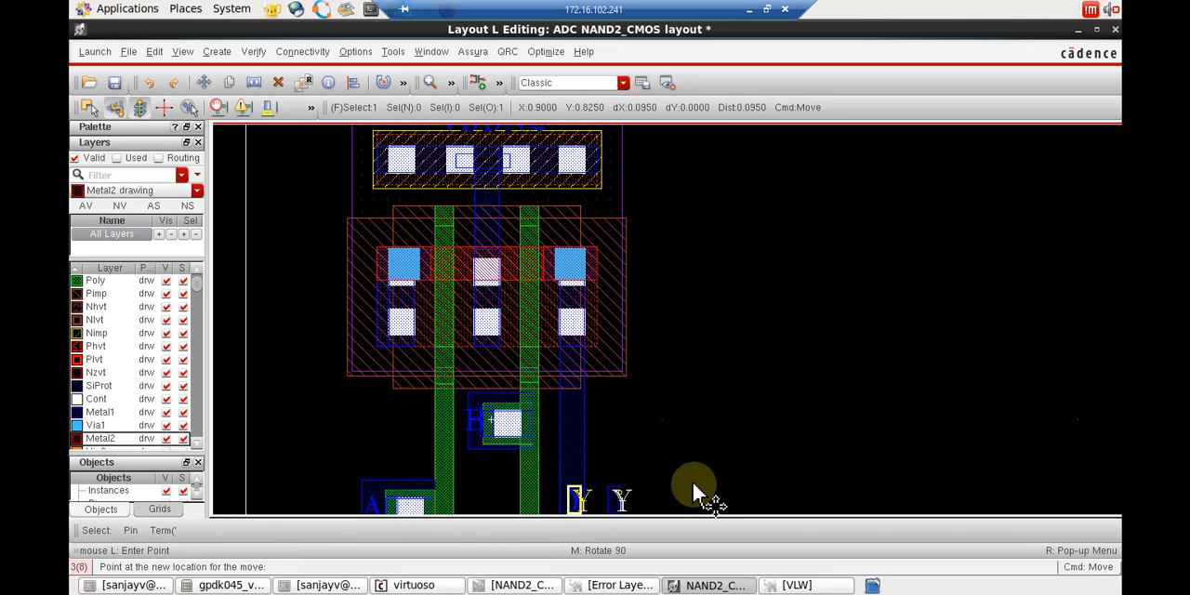
pyautogui.click(696, 494)
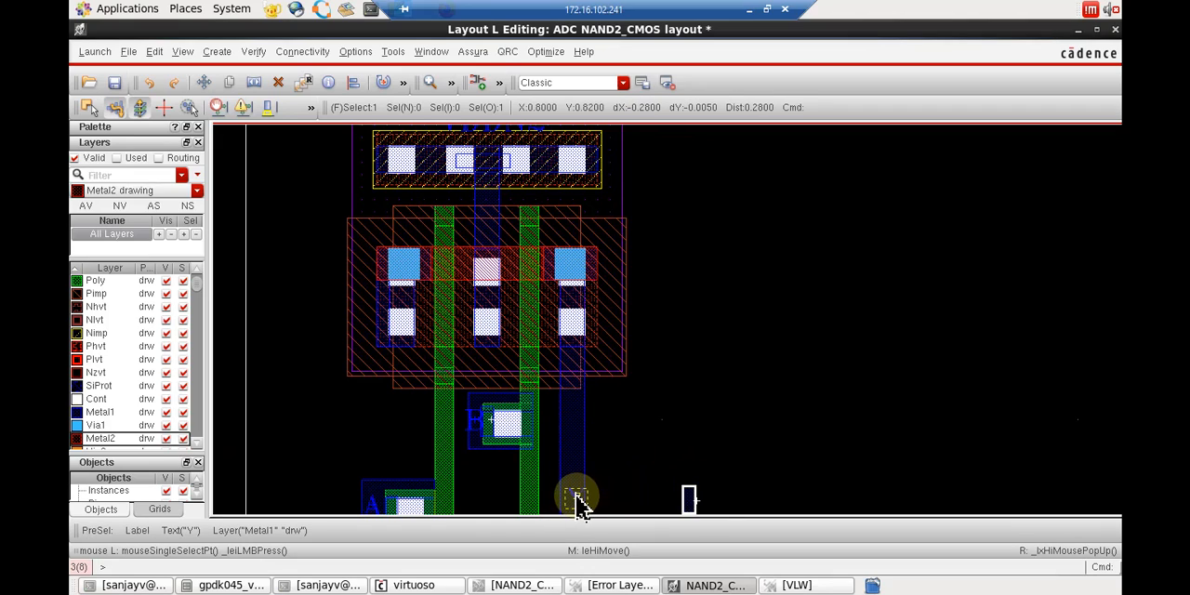
# Try to move the Y label off the Metal1 rectangle toward the displaced pin.
pyautogui.press('m')
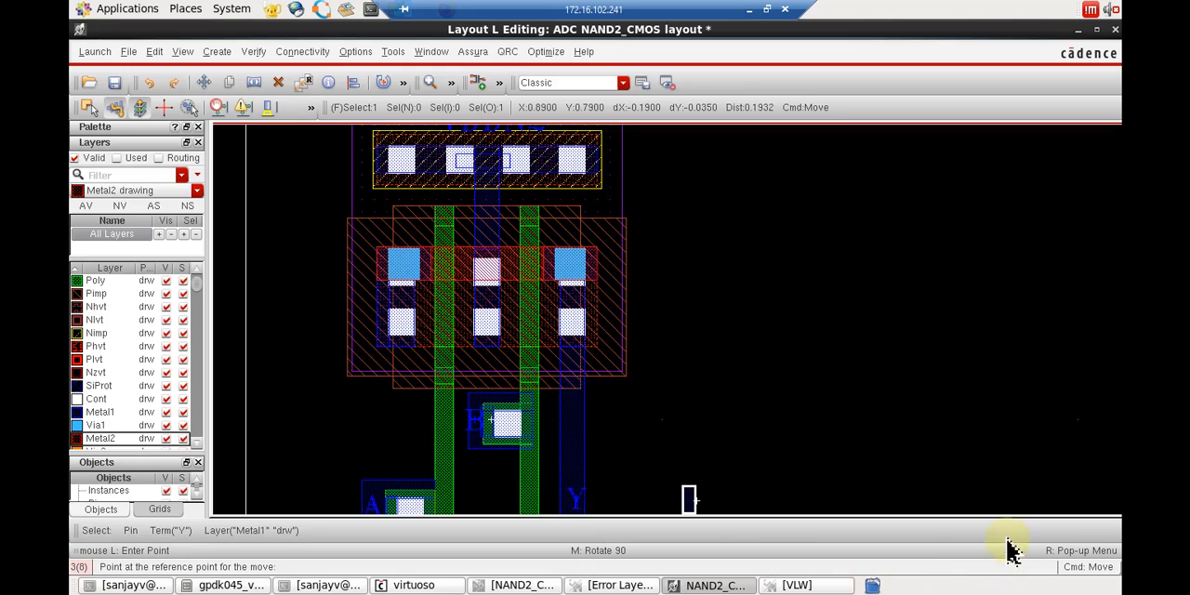
pyautogui.click(578, 499)
pyautogui.click(599, 502)
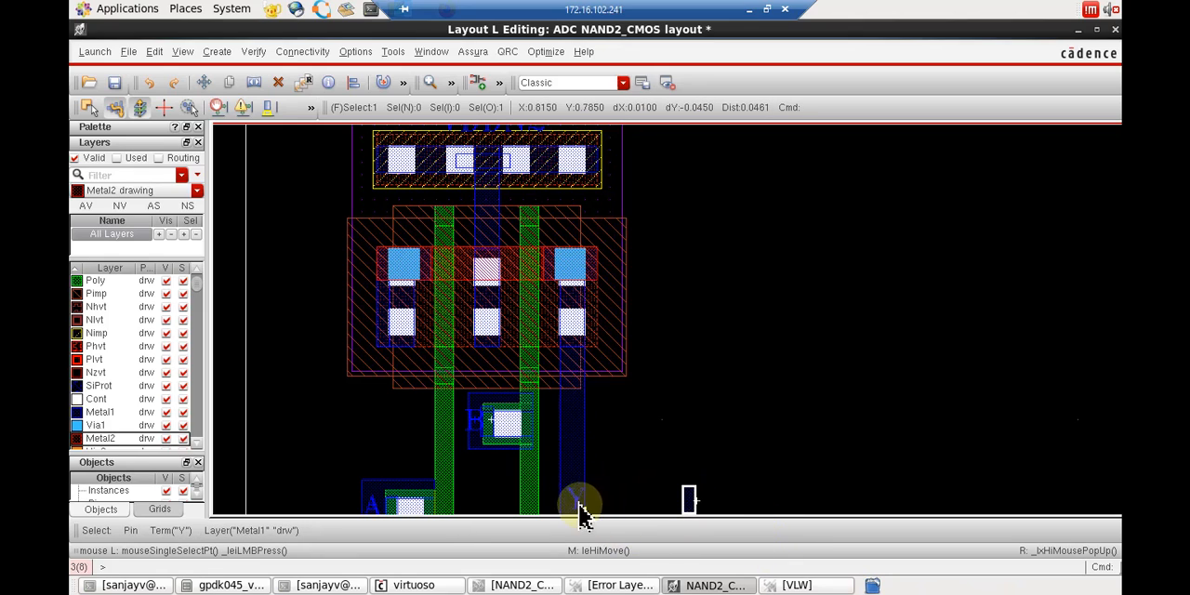
pyautogui.press('m')
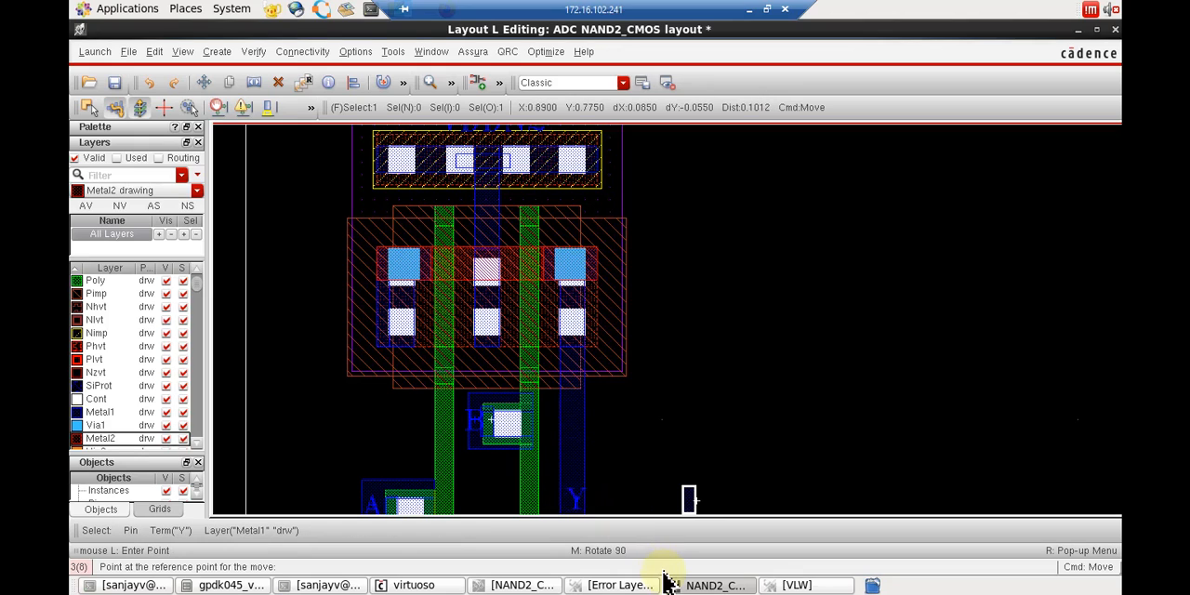
pyautogui.click(578, 501)
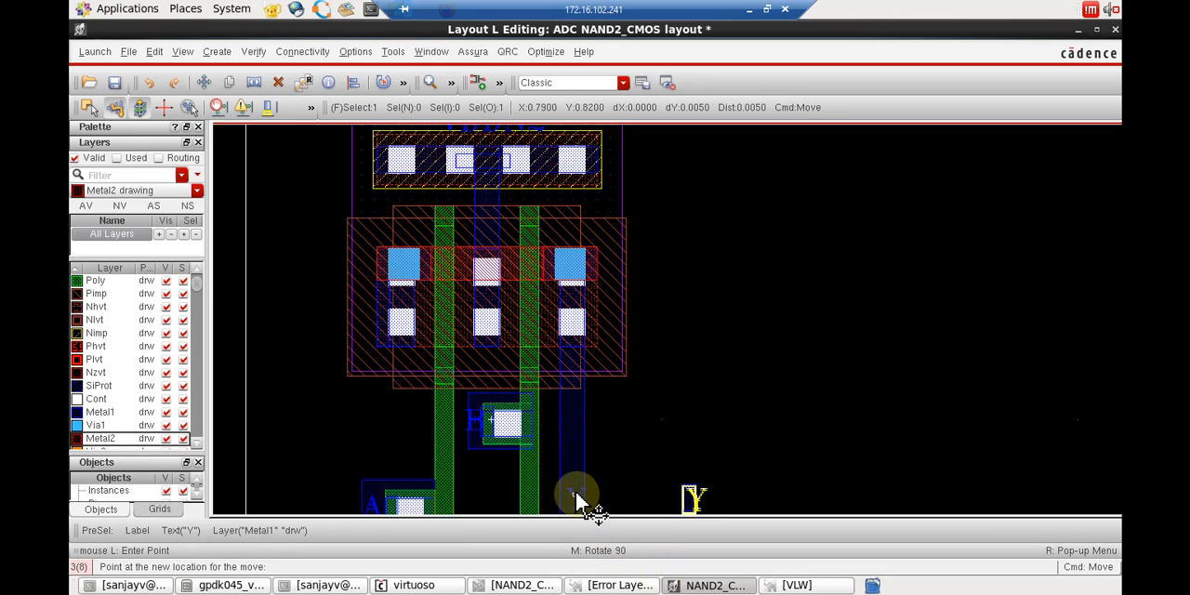
pyautogui.click(627, 499)
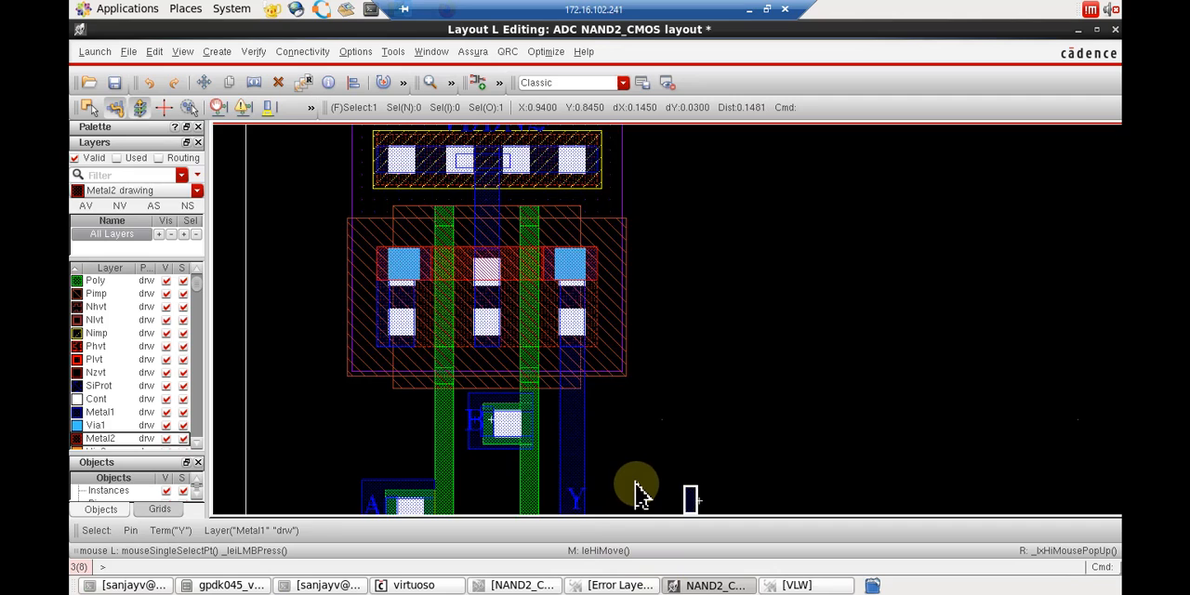
# Deselect the Y pin and move the Y label off the Metal1 rectangle, placing it beside the displaced pin.
pyautogui.scroll(-2, 636, 484)
pyautogui.scroll(2, 636, 485)
pyautogui.press('m')
pyautogui.scroll(1, 634, 482)
pyautogui.scroll(-1, 510, 495)
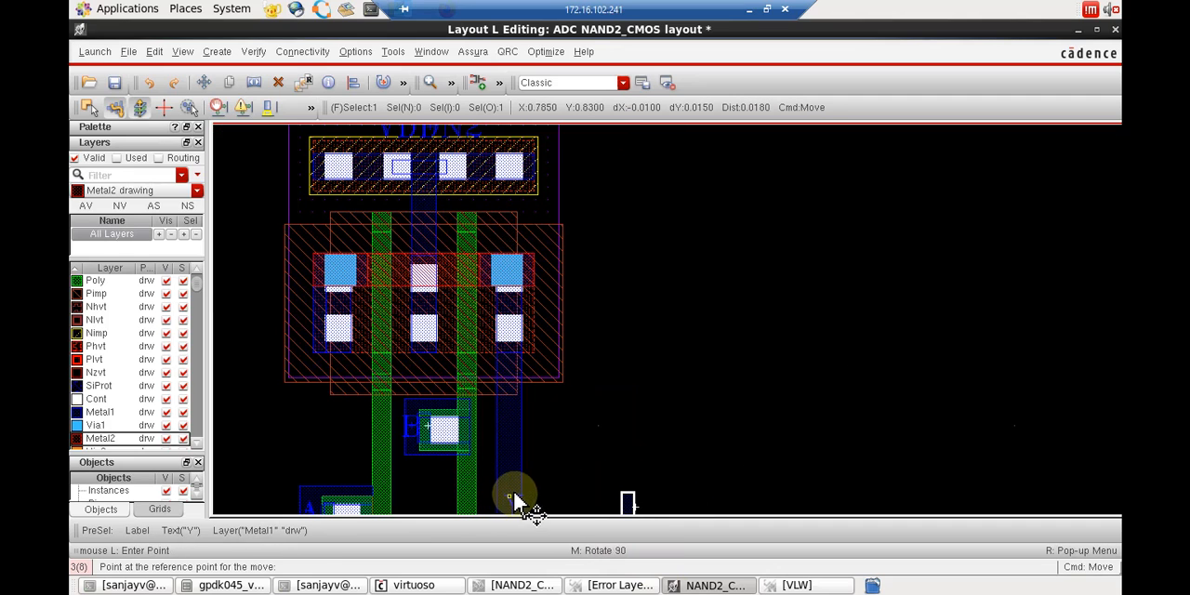
pyautogui.click(182, 54)
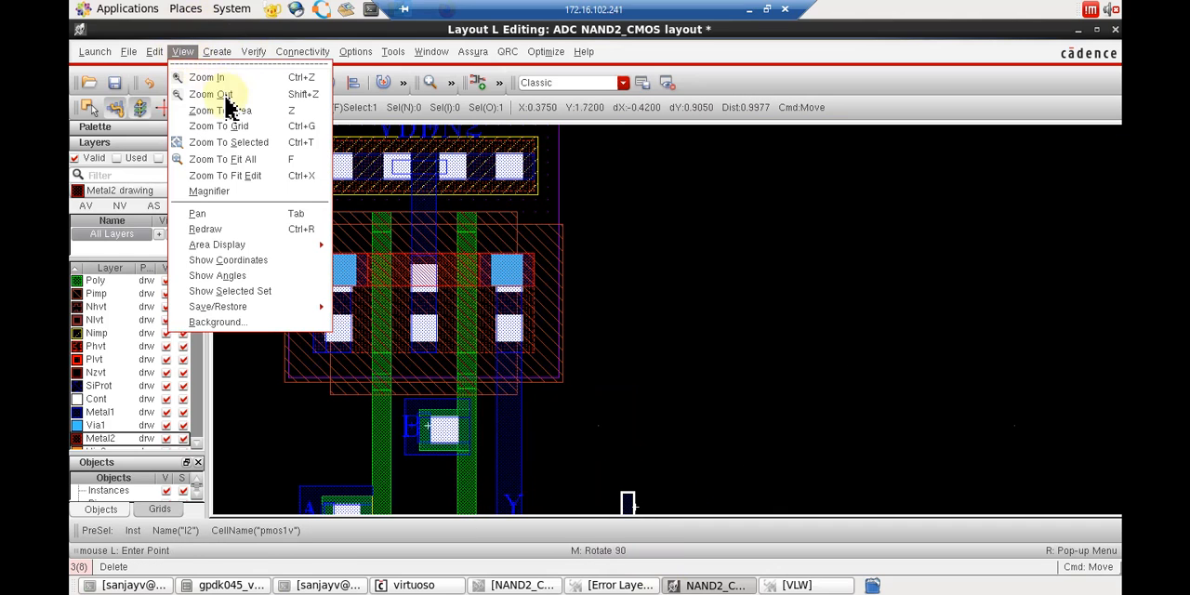
pyautogui.click(244, 160)
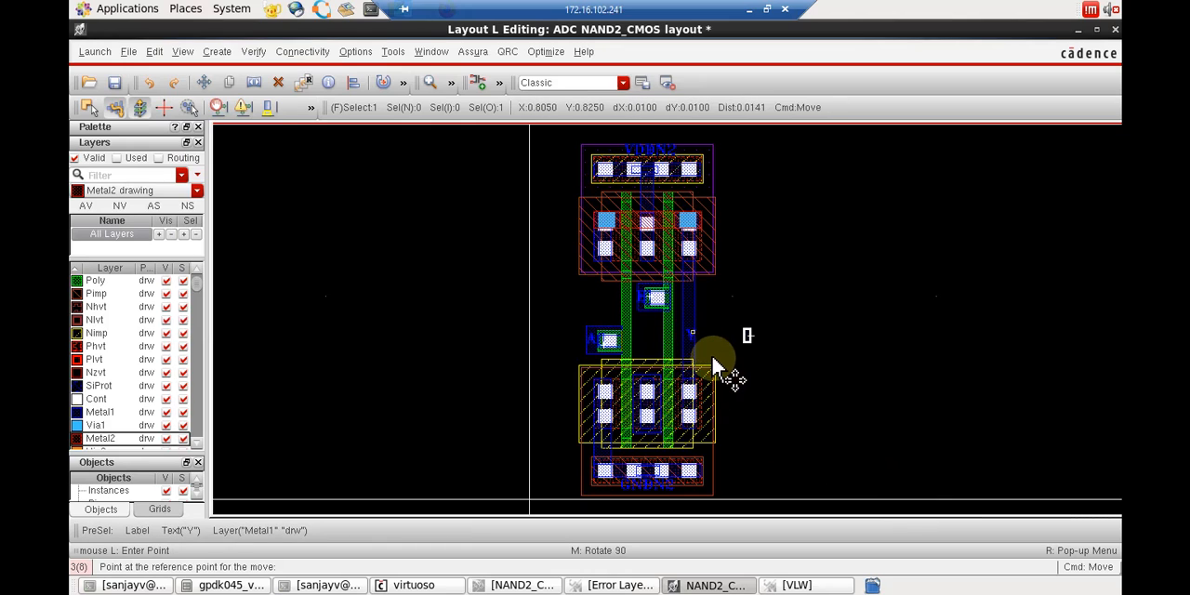
pyautogui.press('Escape')
pyautogui.press('m')
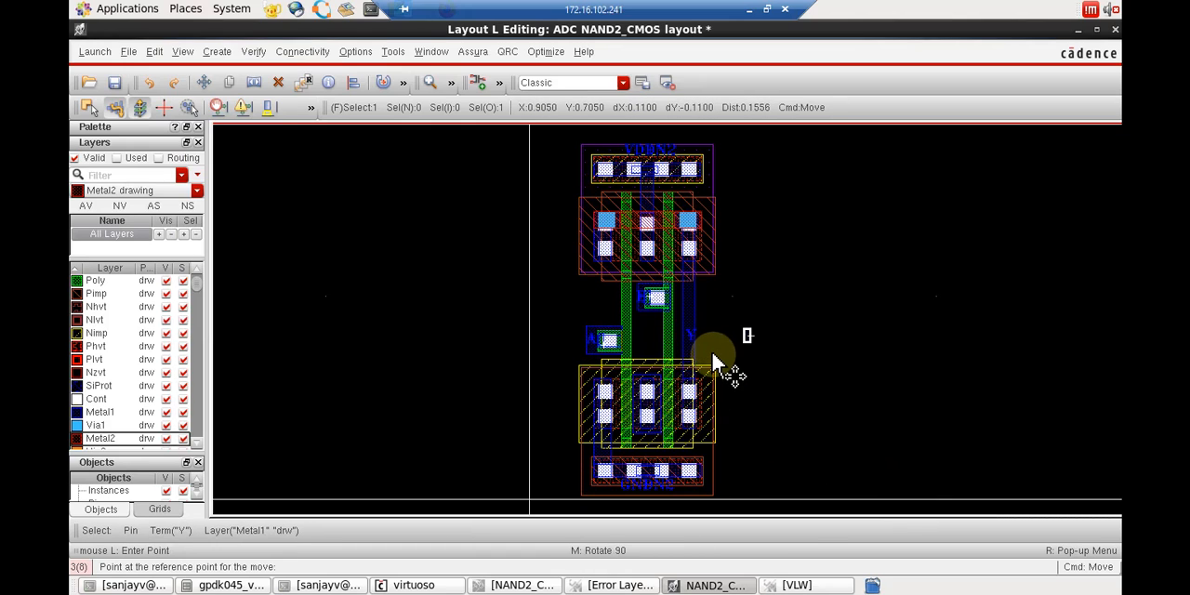
pyautogui.moveTo(712, 359); pyautogui.dragTo(673, 316)
pyautogui.click(684, 332)
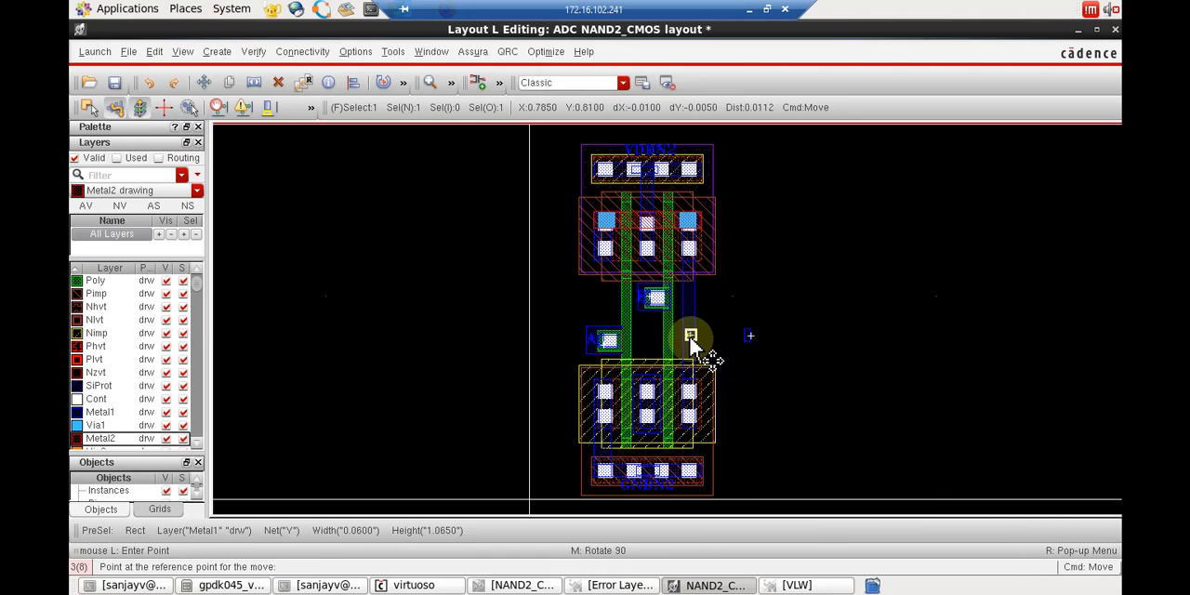
pyautogui.click(738, 353)
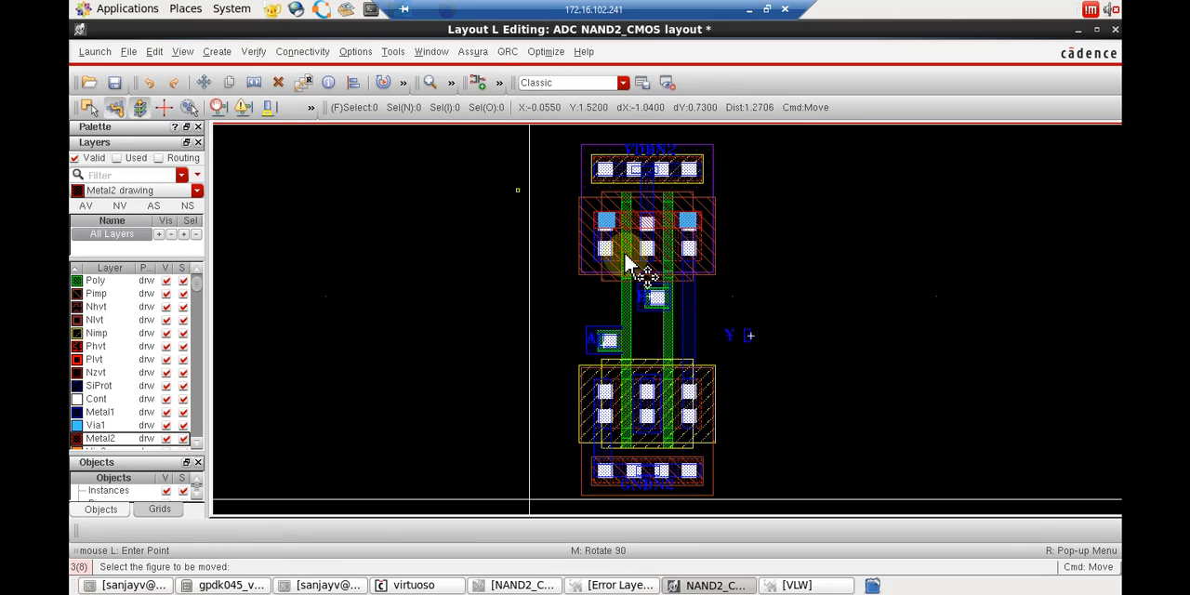
# Save the layout with the displaced Y pin and label and run Assura LVS on NAND2_CMOS, overwriting the existing data.
pyautogui.click(469, 54)
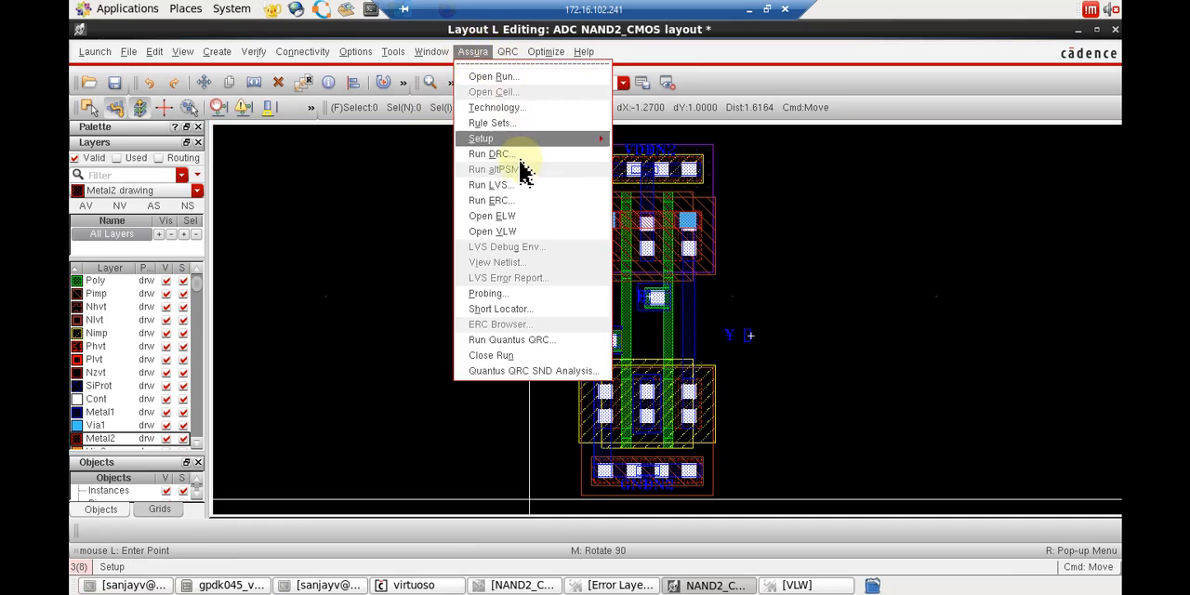
pyautogui.click(520, 188)
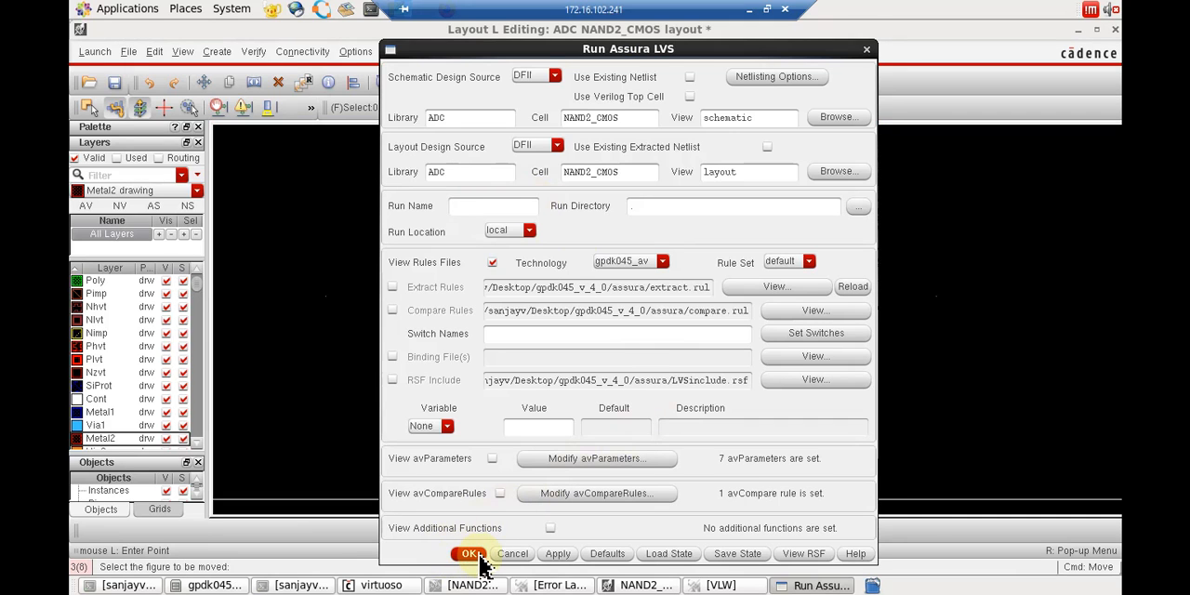
pyautogui.click(471, 554)
pyautogui.click(569, 171)
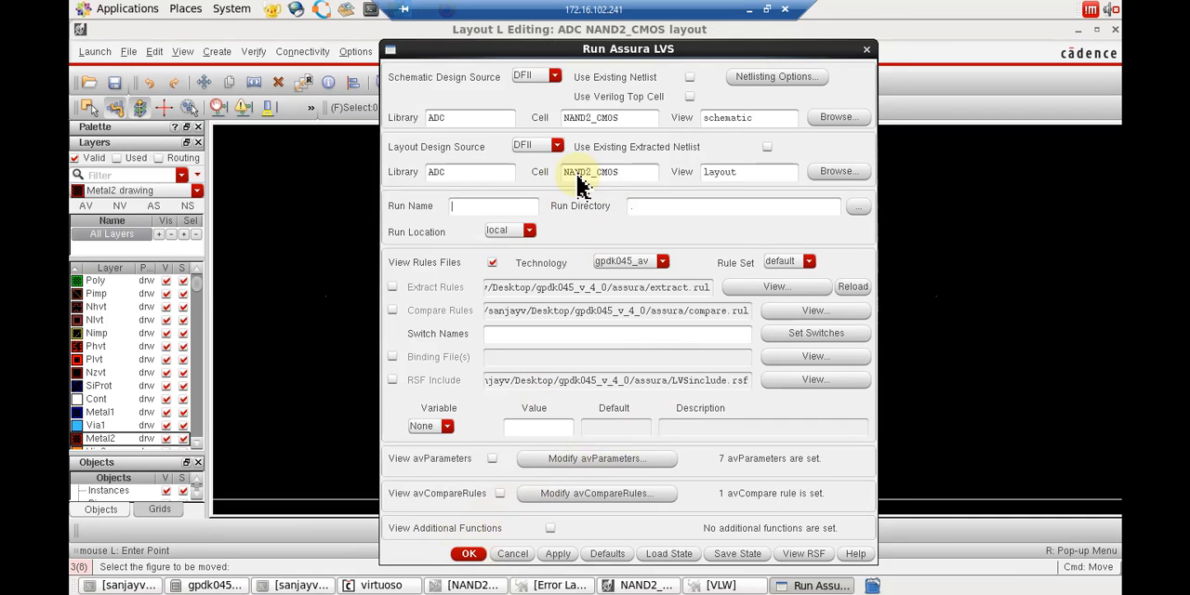
pyautogui.click(554, 312)
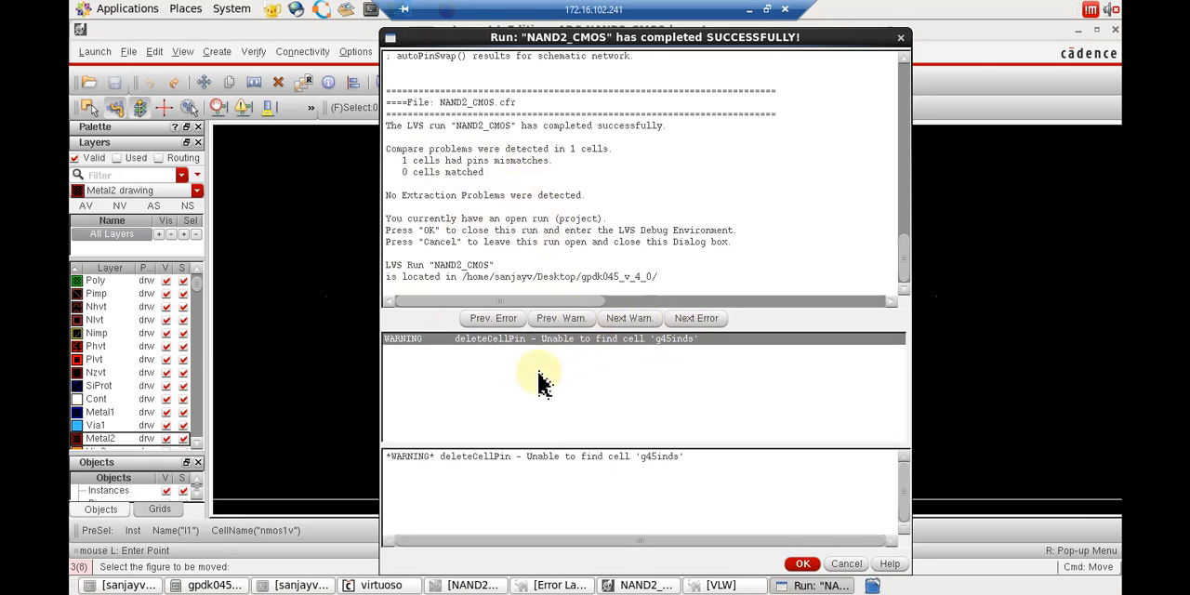
# Open the completed run for LVS debugging and examine the NAND2_CMOS cell's error report, including the match statistics, unbound pins and error summary.
pyautogui.click(803, 563)
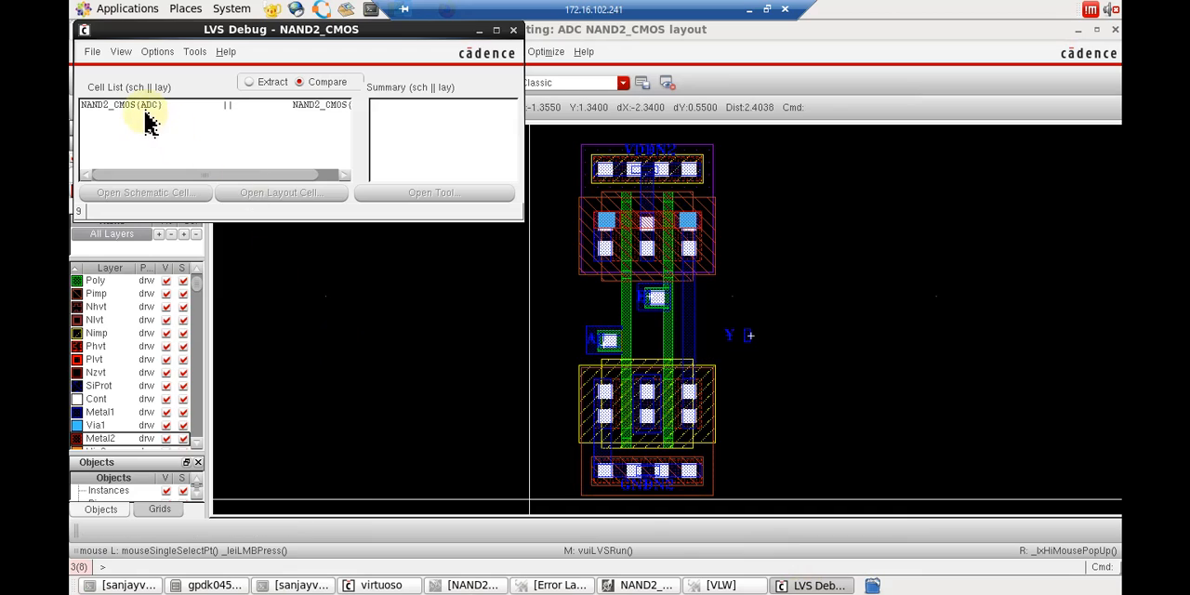
pyautogui.click(147, 105)
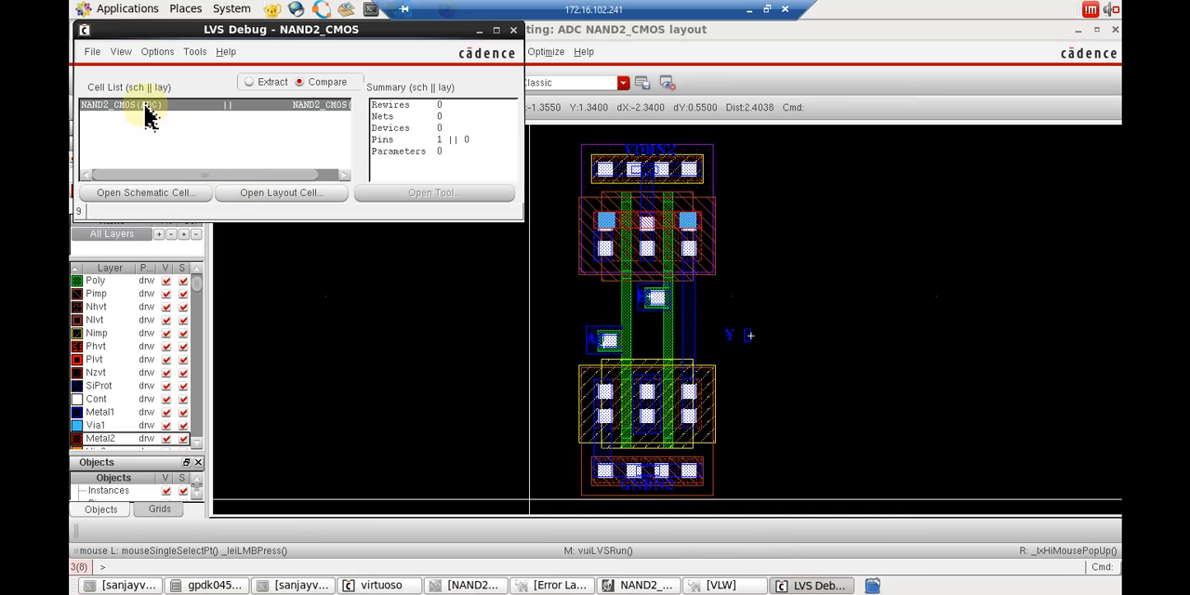
pyautogui.click(125, 55)
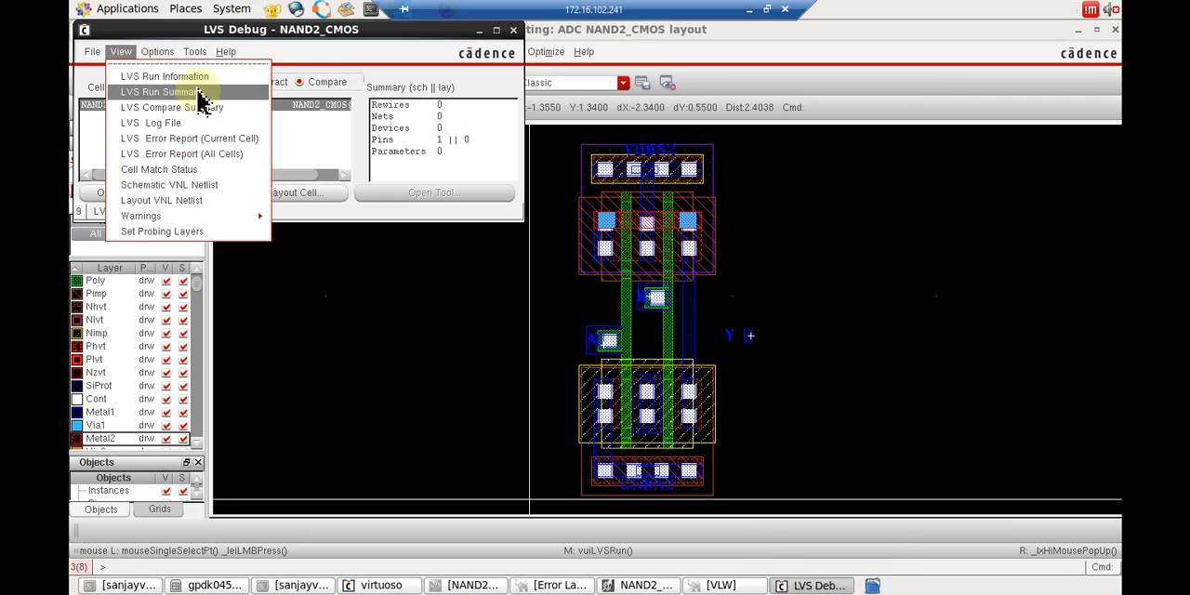
pyautogui.click(218, 145)
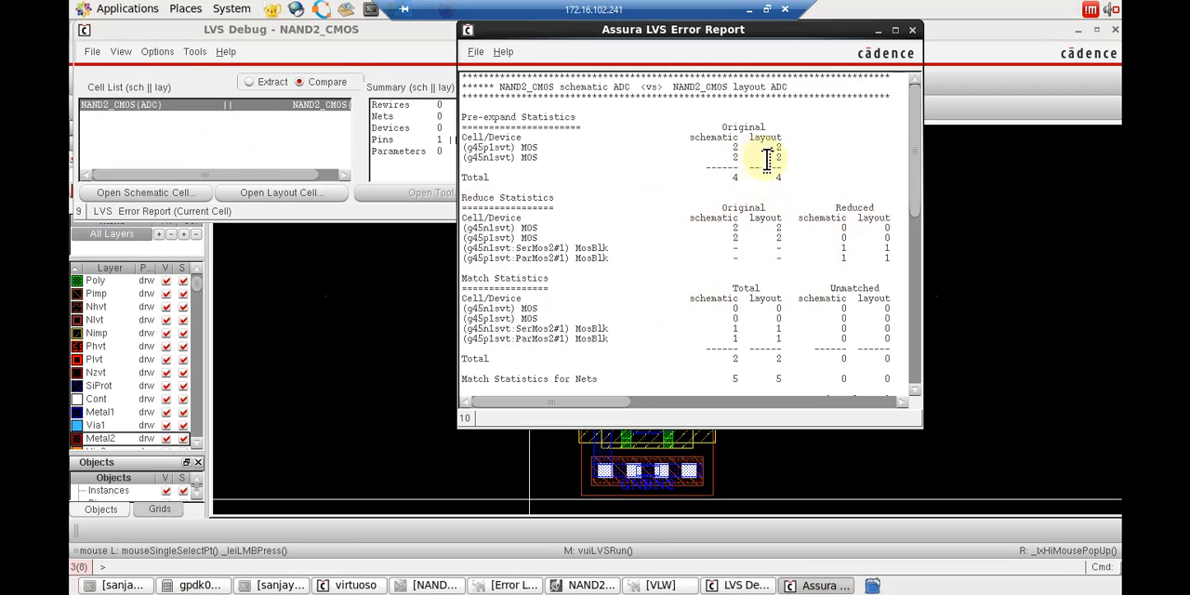
pyautogui.scroll(-2, 775, 195)
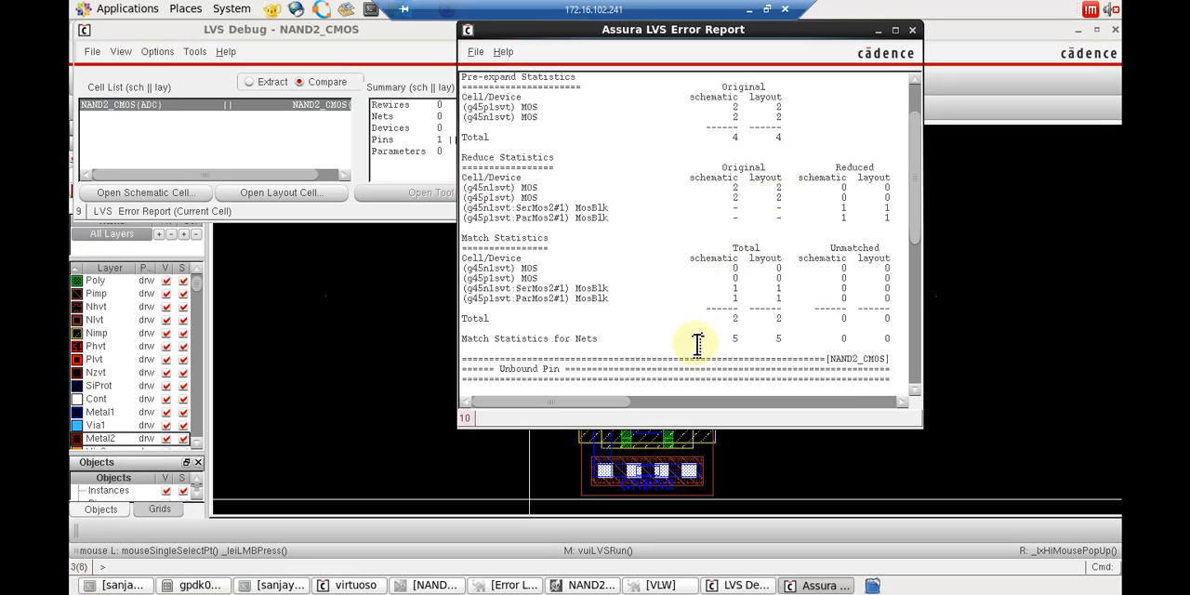
pyautogui.scroll(-2, 755, 290)
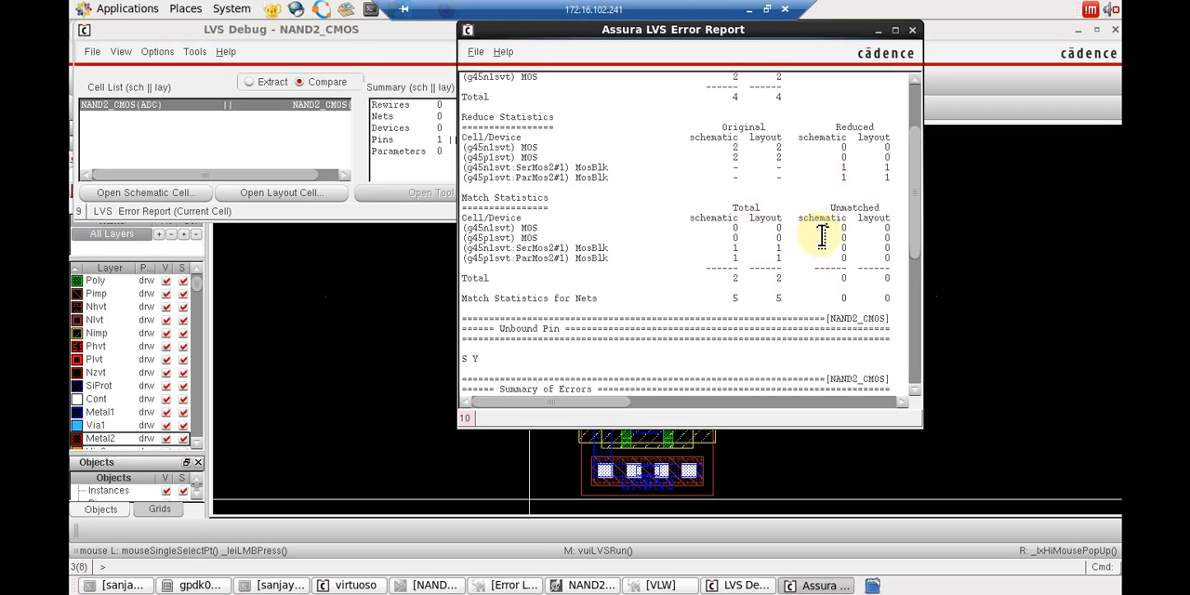
pyautogui.scroll(-1, 822, 251)
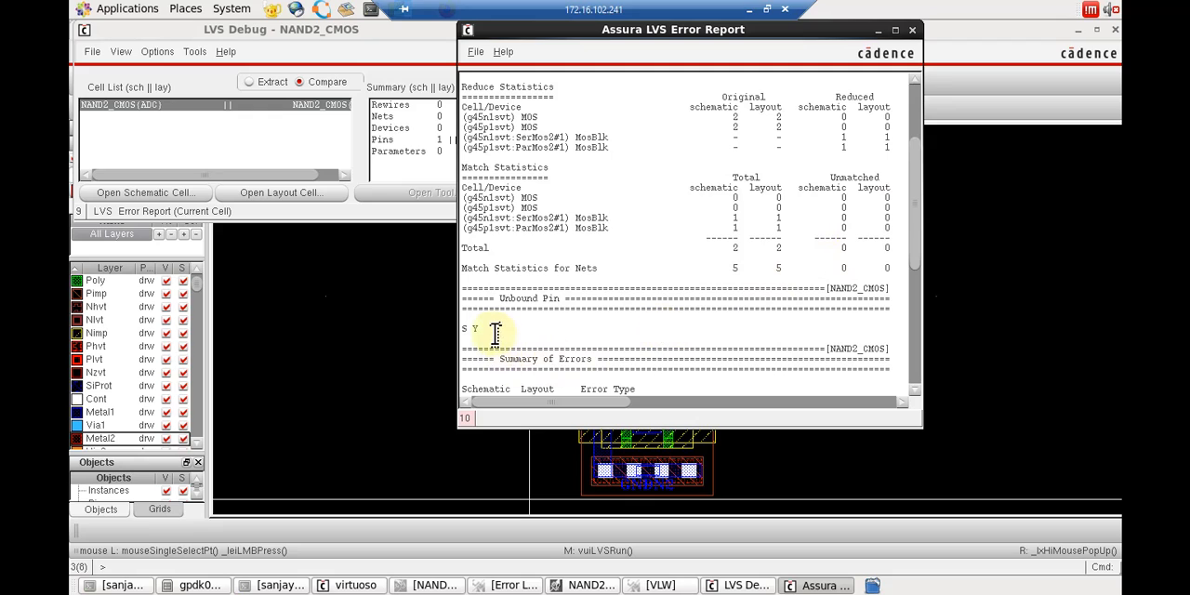
pyautogui.scroll(-1, 493, 332)
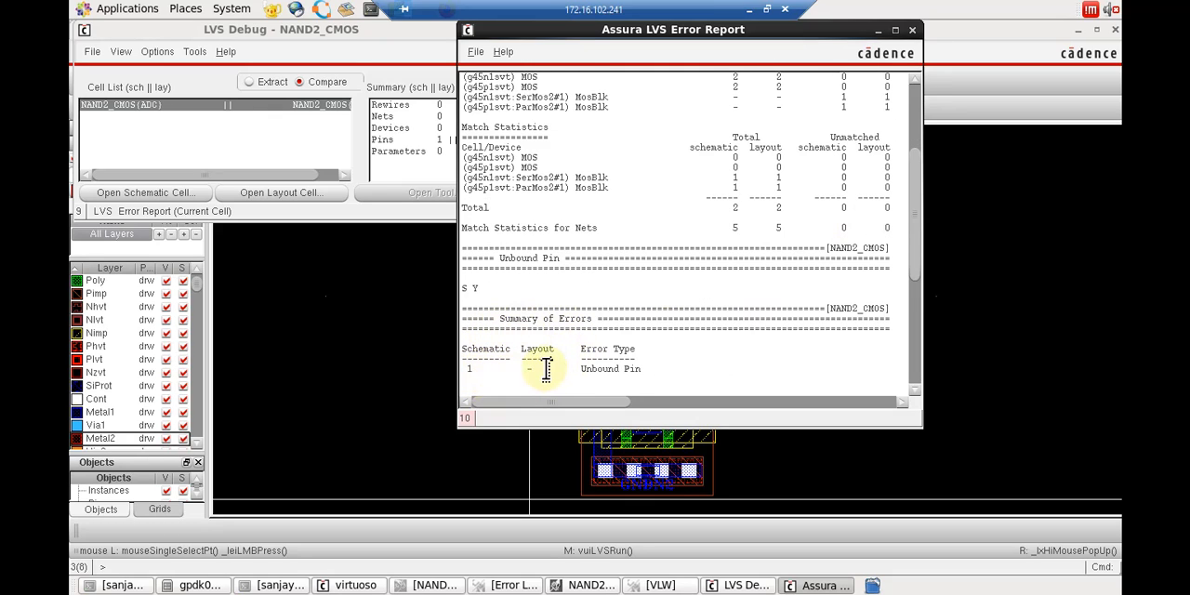
pyautogui.moveTo(543, 369); pyautogui.dragTo(526, 371)
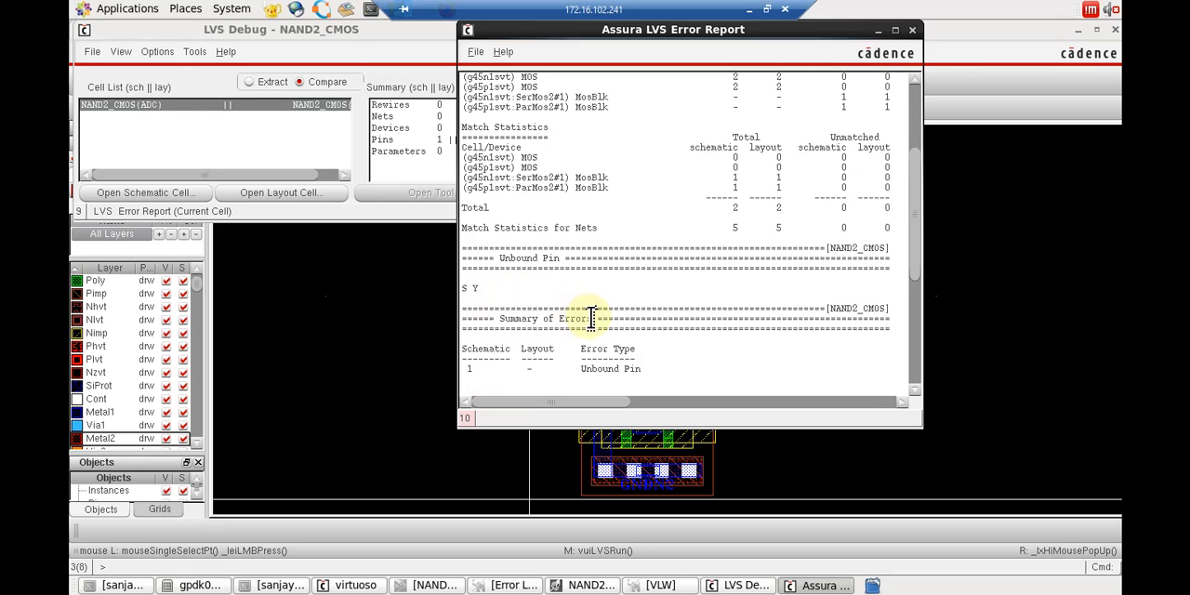
# Examine the NAND2_CMOS LVS error report, comparing the reduce and match statistics with the unbound pin section and the error summary.
pyautogui.scroll(5, 613, 353)
pyautogui.scroll(2, 524, 337)
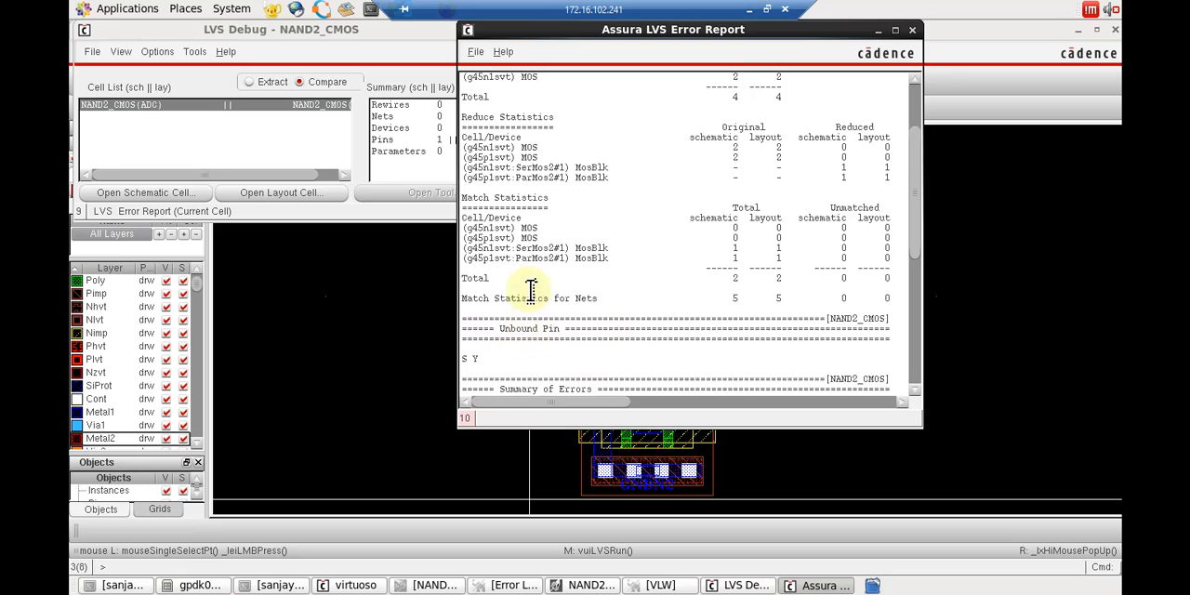
pyautogui.scroll(-4, 532, 302)
pyautogui.scroll(-1, 613, 281)
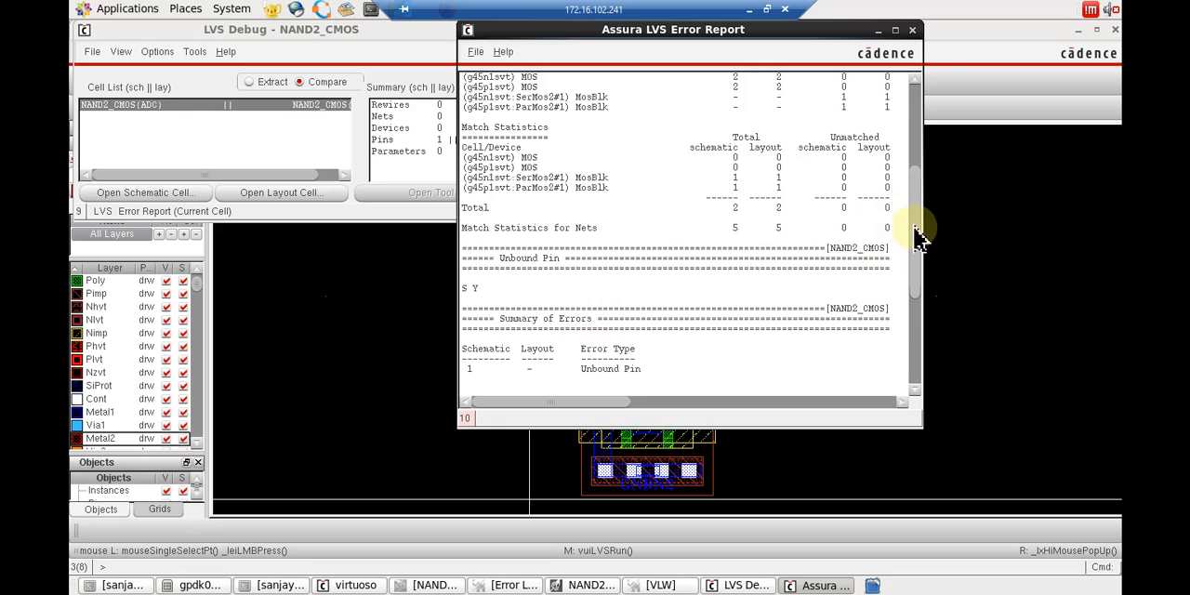
pyautogui.scroll(5, 706, 297)
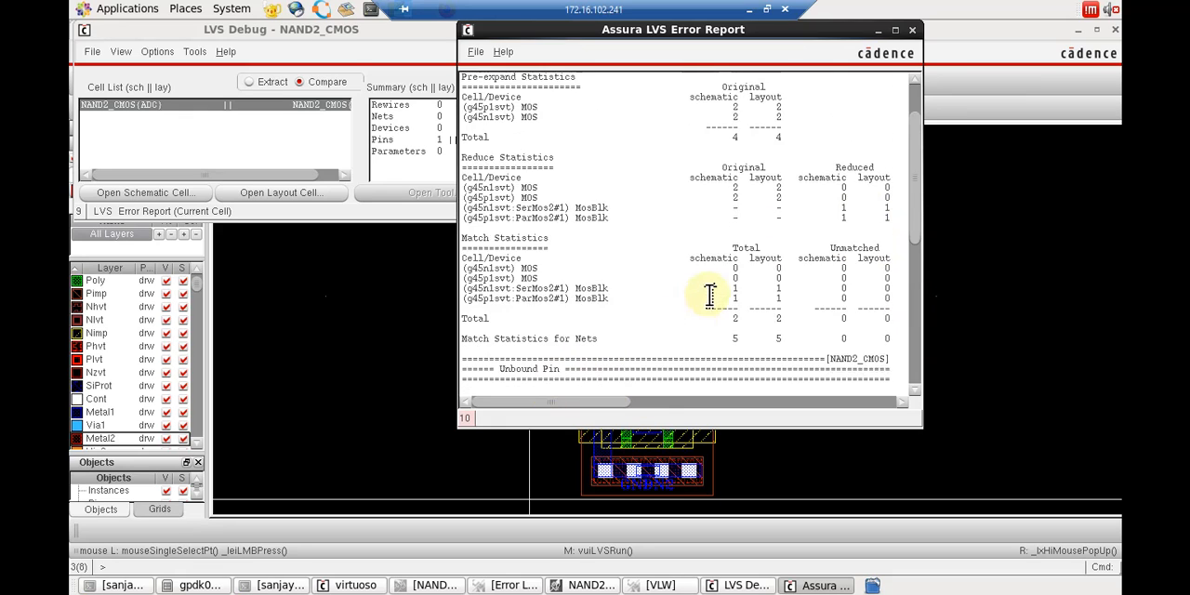
pyautogui.scroll(-2, 720, 196)
pyautogui.scroll(1, 669, 279)
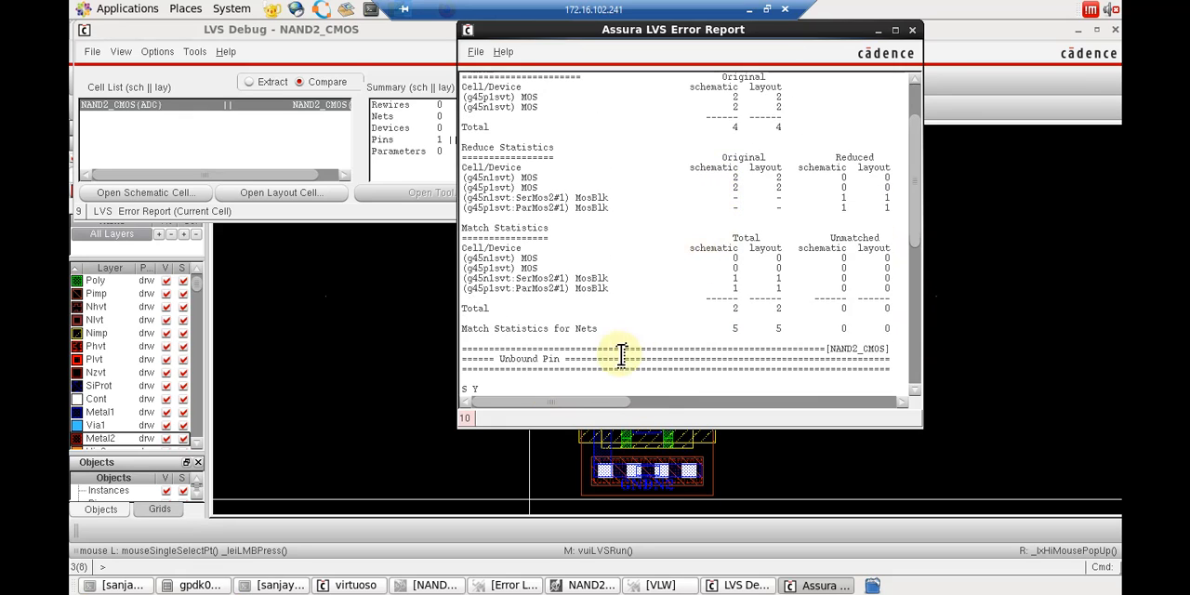
pyautogui.scroll(-4, 585, 363)
pyautogui.scroll(2, 546, 365)
pyautogui.scroll(-2, 548, 365)
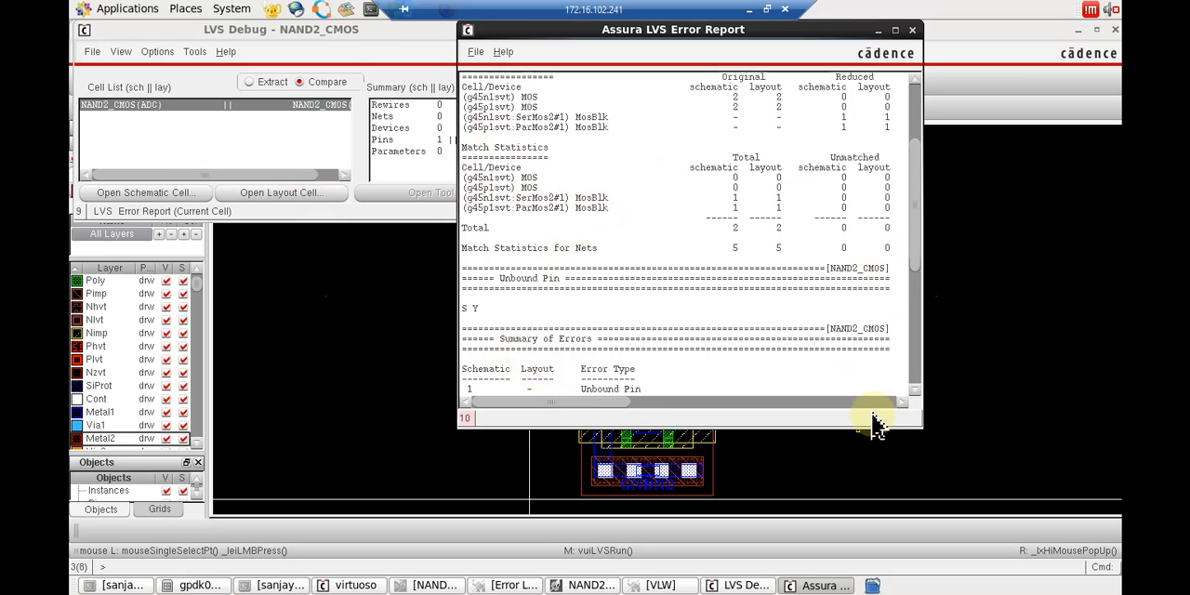
pyautogui.scroll(-1, 530, 84)
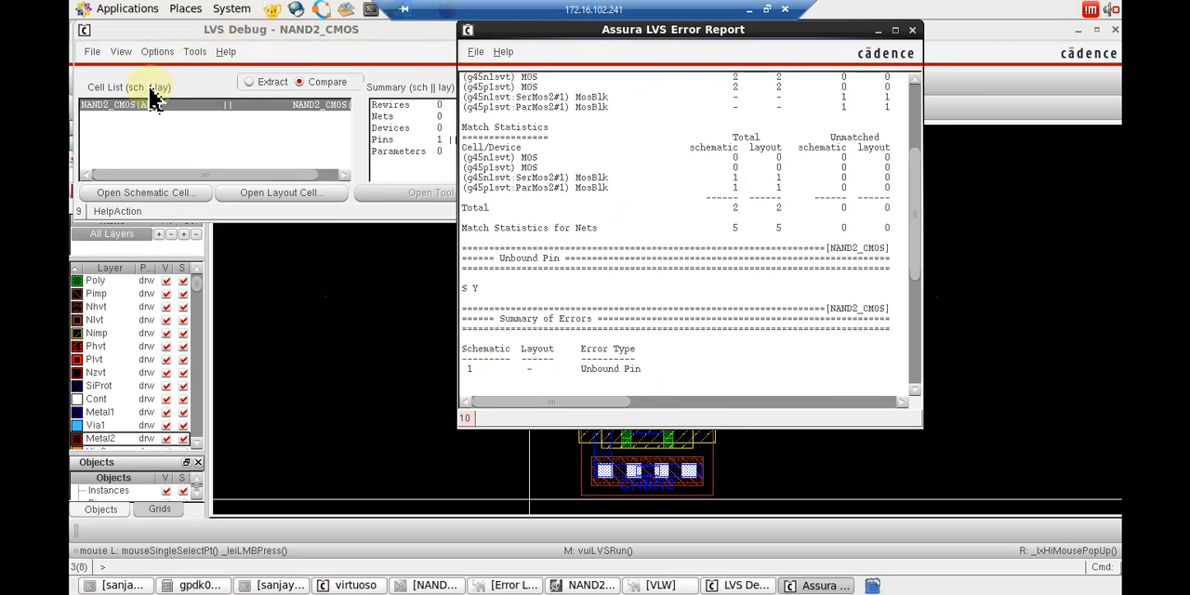
# Examine the LVS error report for all cells down to its error summary, close it, and minimize the LVS debug and error report windows.
pyautogui.click(158, 52)
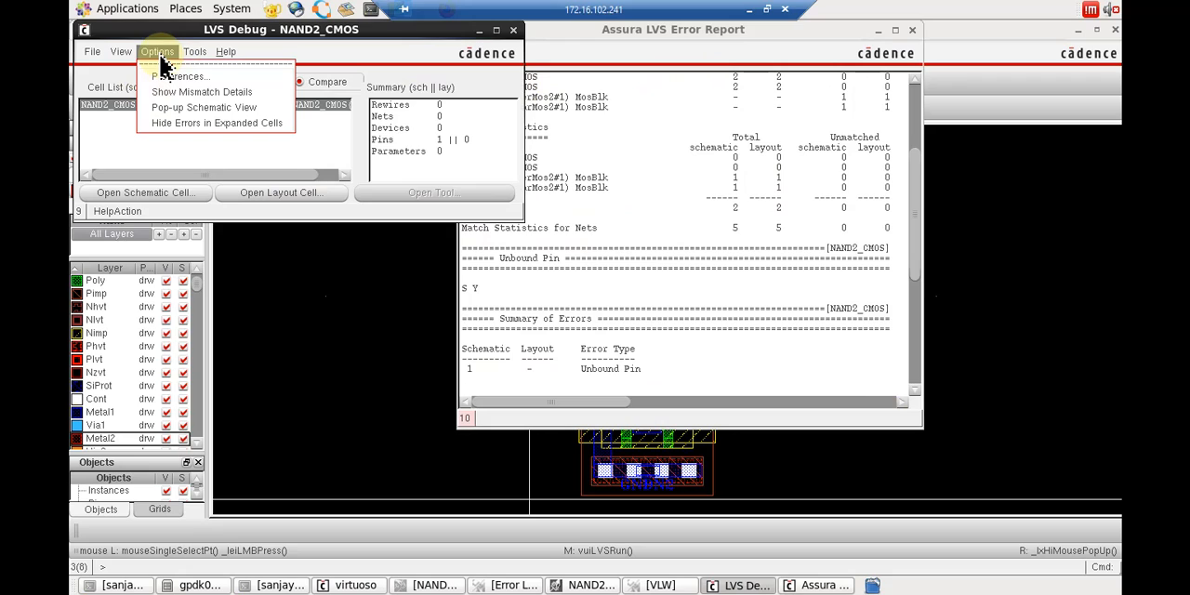
pyautogui.moveTo(121, 52)
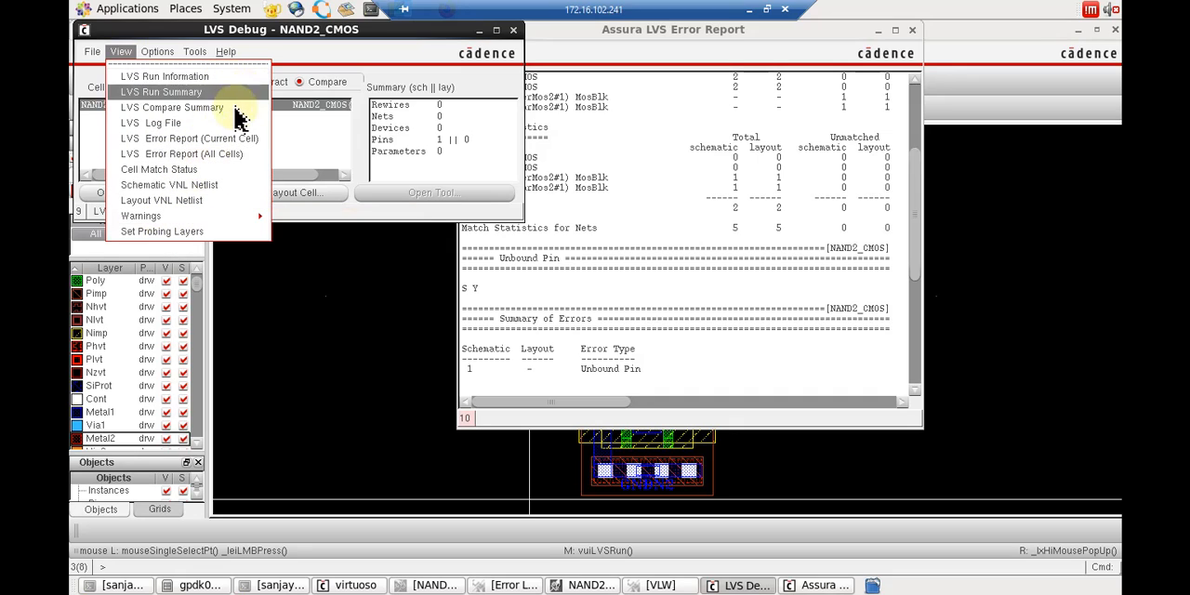
pyautogui.click(231, 153)
pyautogui.scroll(-3, 638, 259)
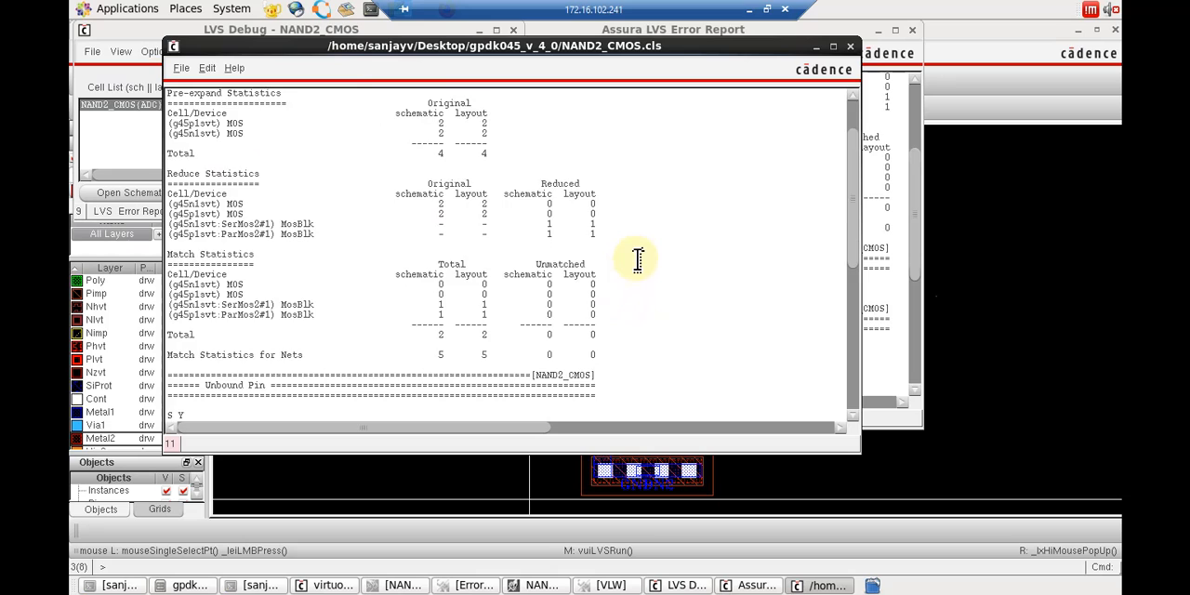
pyautogui.scroll(-4, 637, 258)
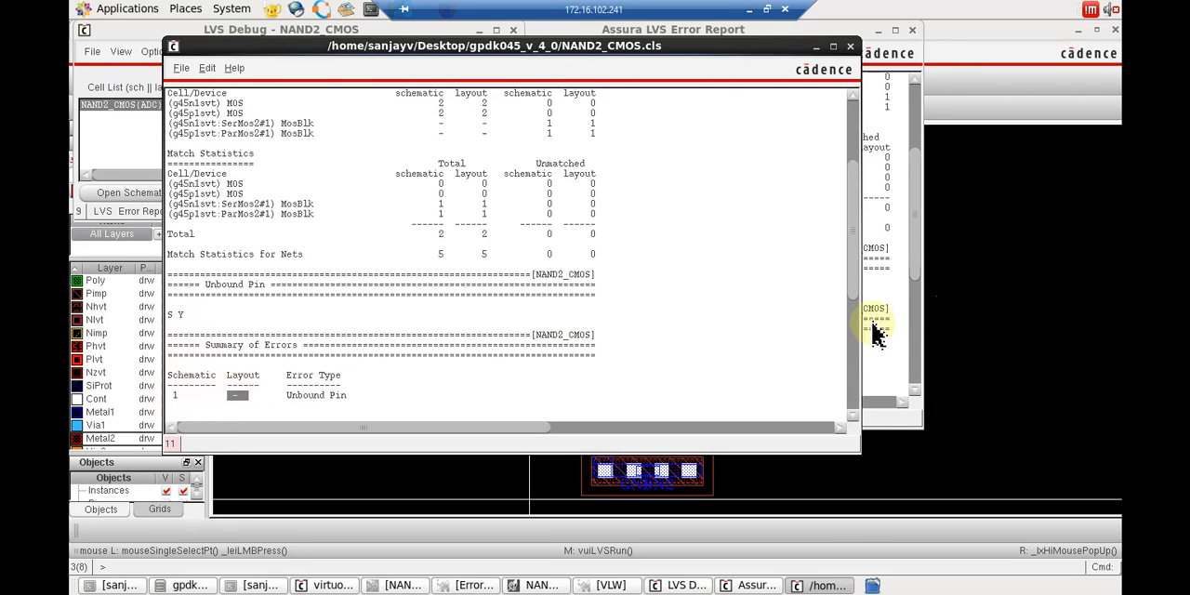
pyautogui.click(847, 45)
pyautogui.click(481, 30)
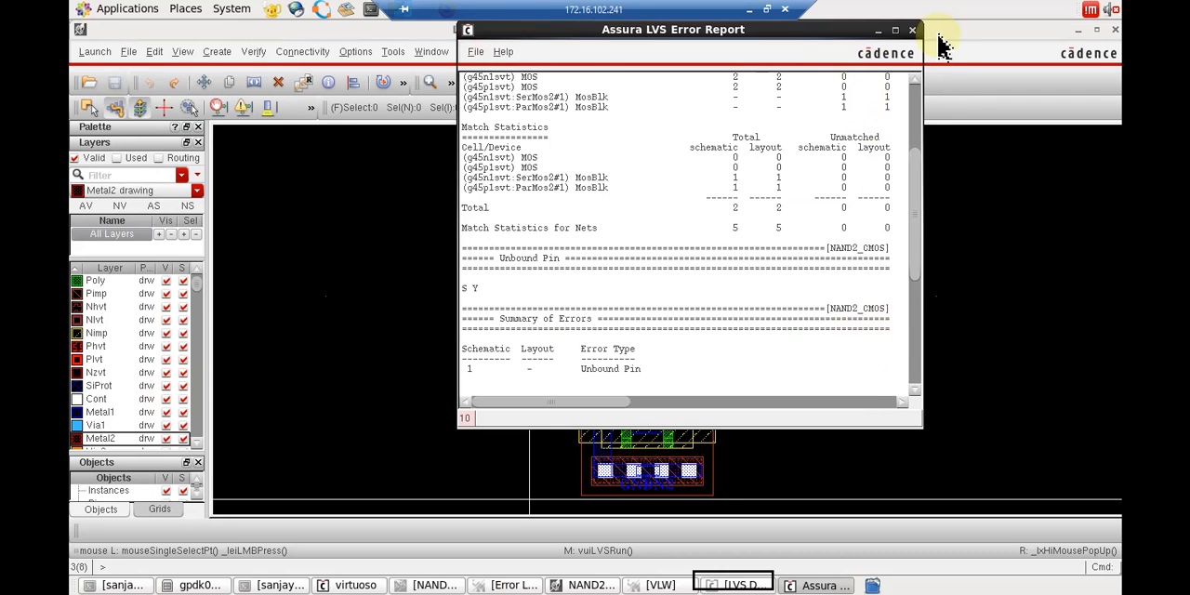
pyautogui.click(877, 30)
pyautogui.moveTo(775, 352); pyautogui.dragTo(696, 318)
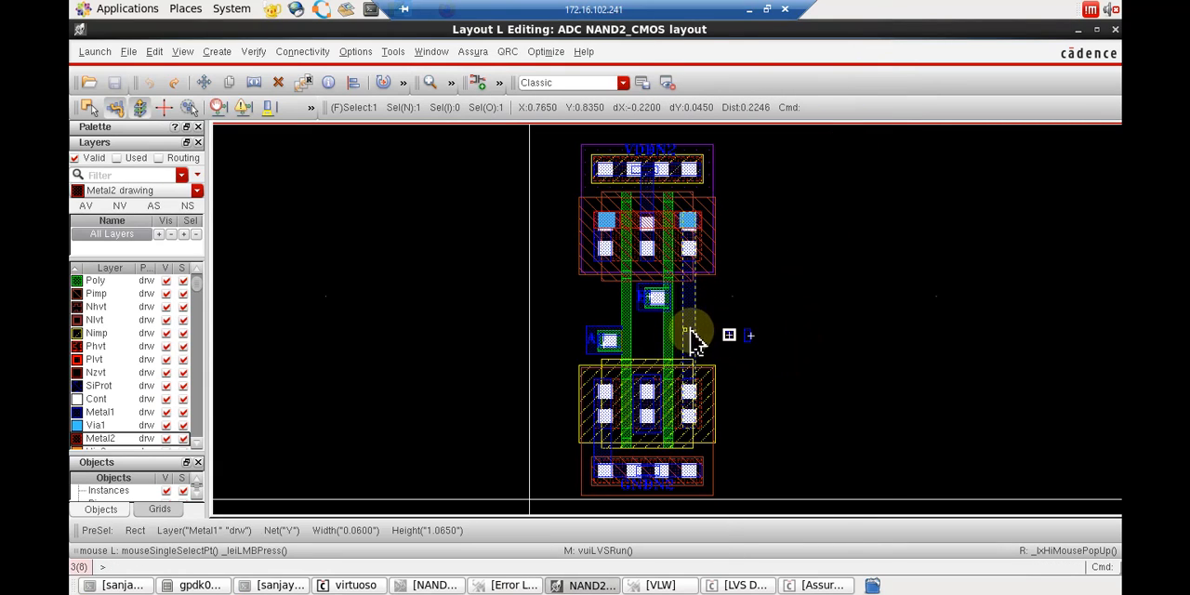
pyautogui.scroll(1, 799, 332)
pyautogui.middleClick(728, 363)
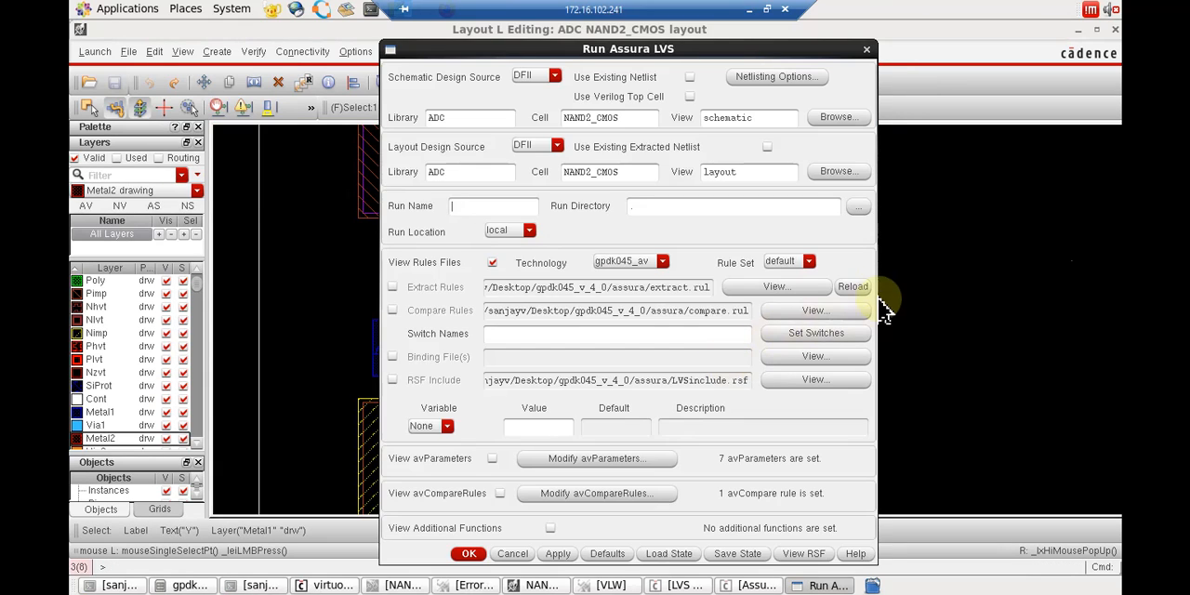
pyautogui.click(869, 51)
pyautogui.press('m')
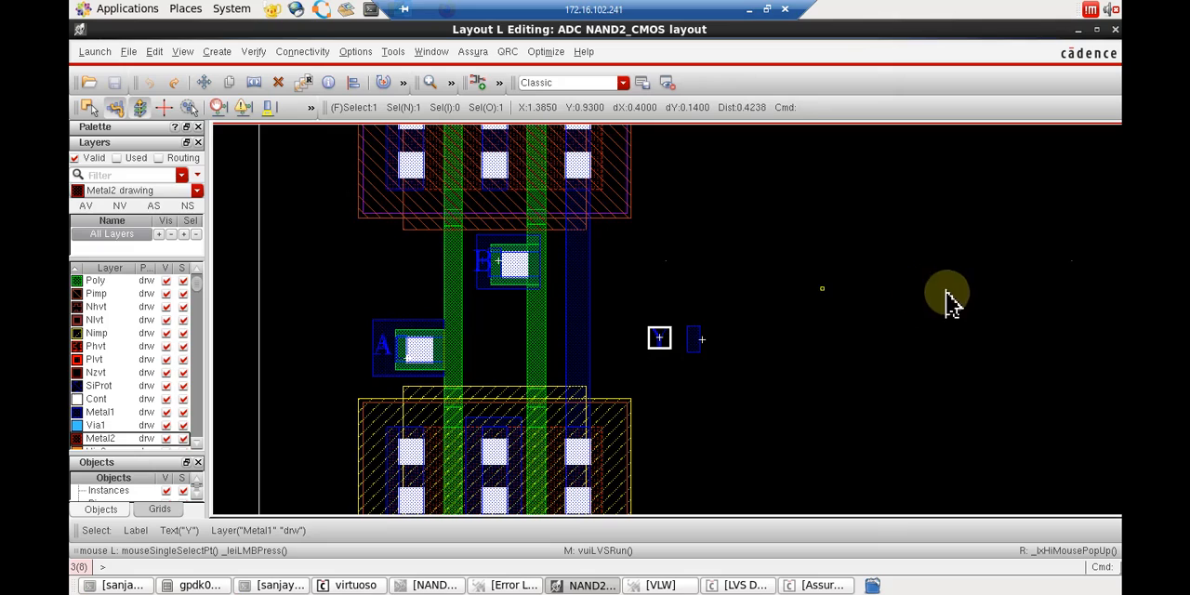
pyautogui.click(898, 317)
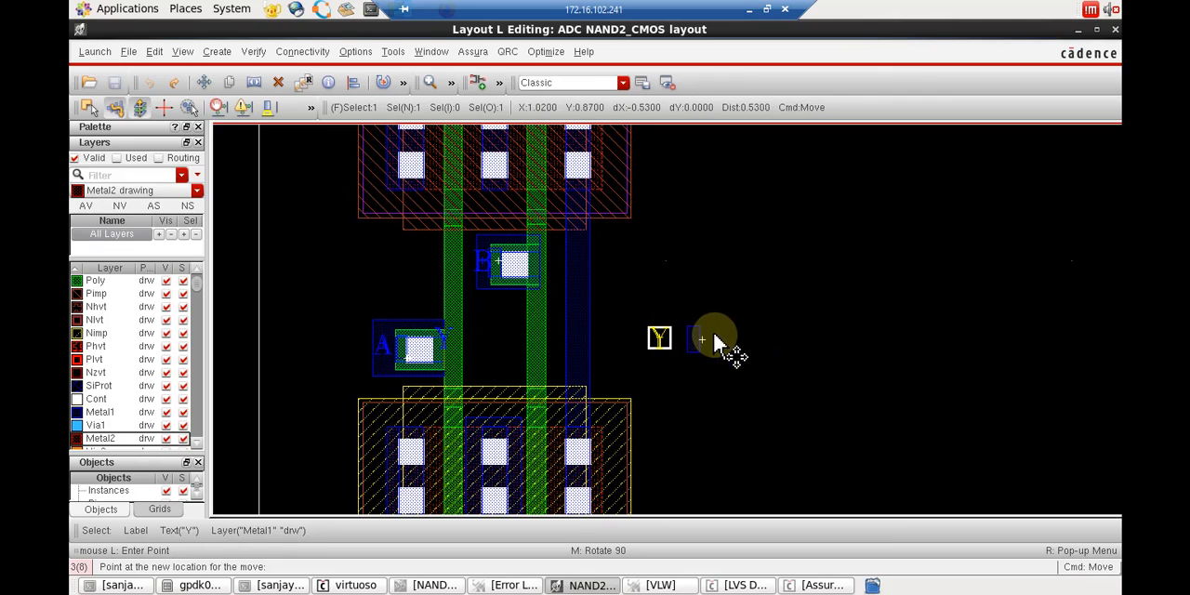
pyautogui.click(678, 351)
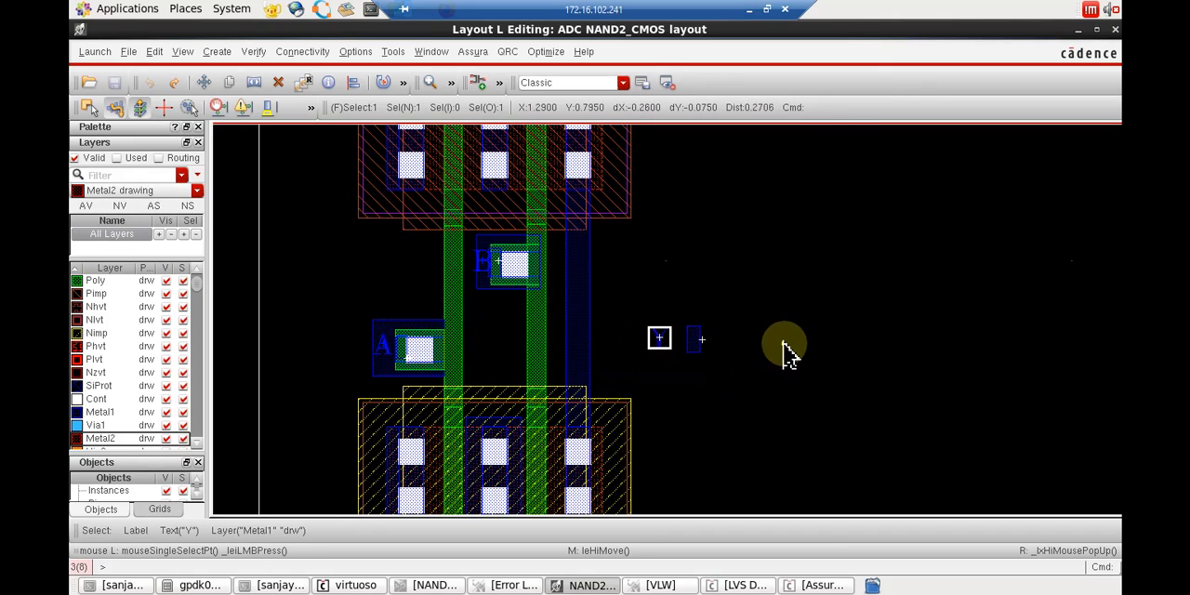
# Move the displaced Y label back onto the vertical Metal1 output rectangle.
pyautogui.press('m')
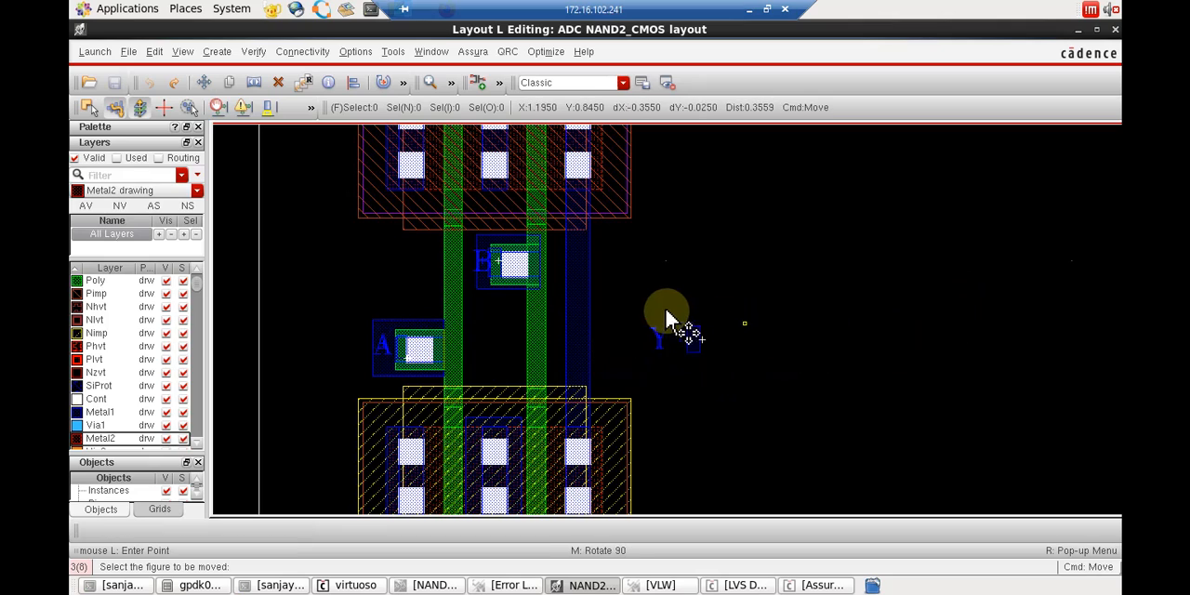
pyautogui.moveTo(637, 296); pyautogui.dragTo(680, 372)
pyautogui.click(662, 342)
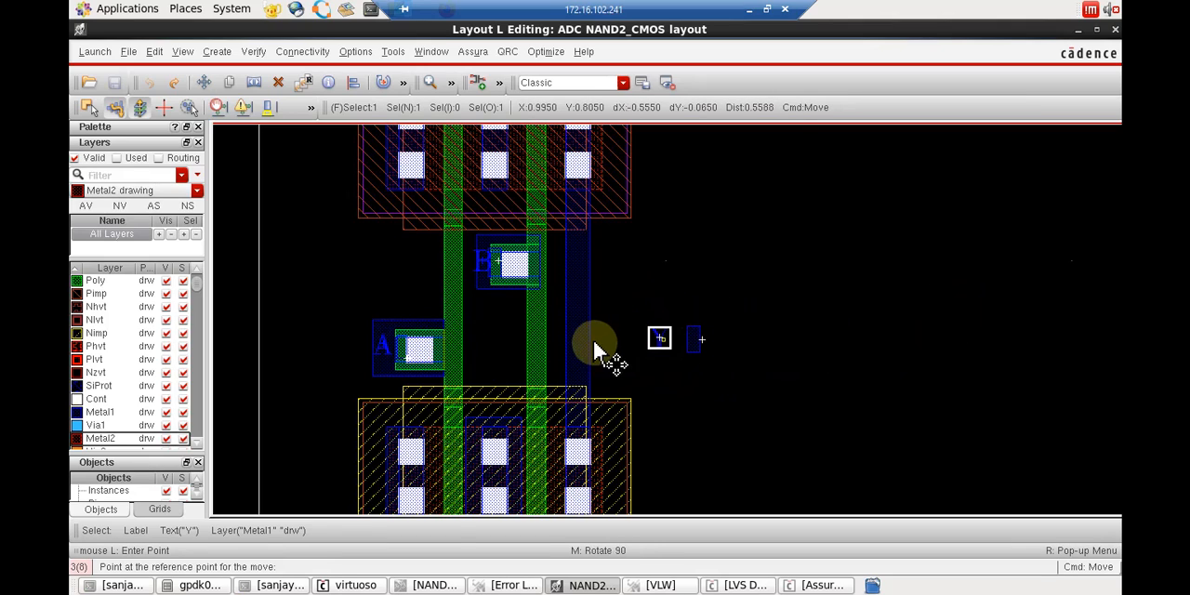
pyautogui.click(573, 346)
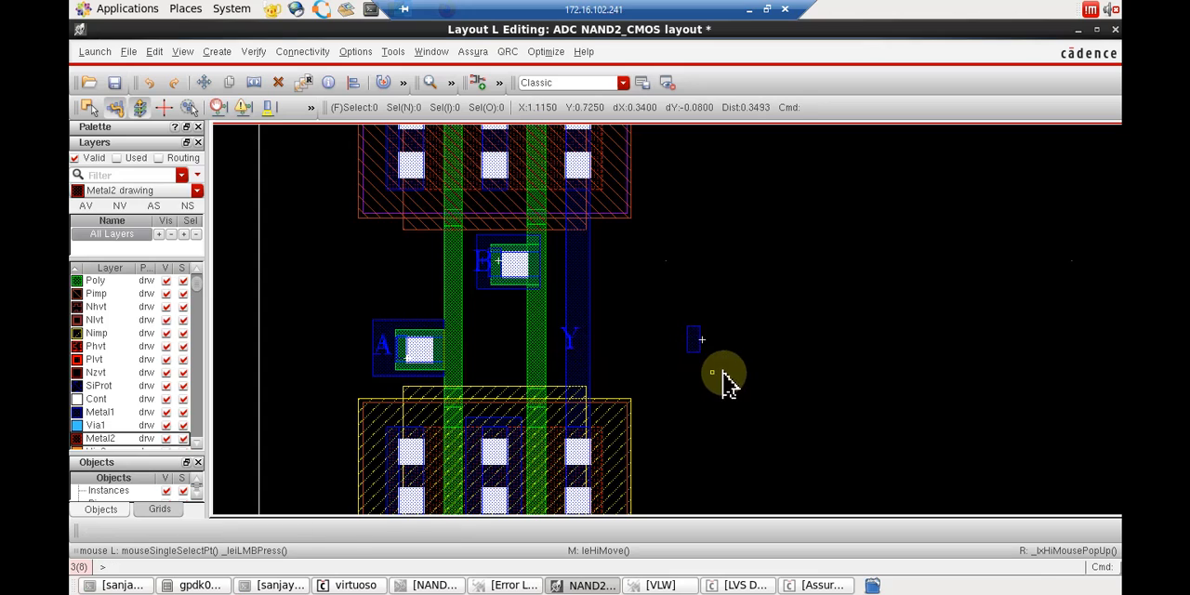
pyautogui.moveTo(722, 371); pyautogui.dragTo(665, 311)
pyautogui.click(665, 311)
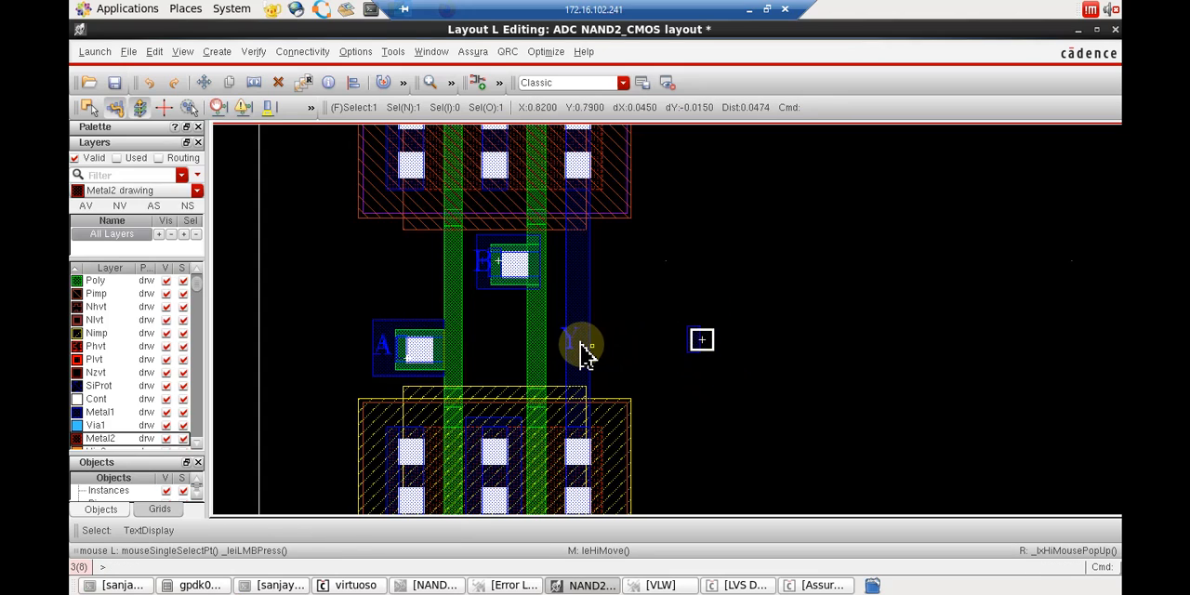
pyautogui.click(722, 372)
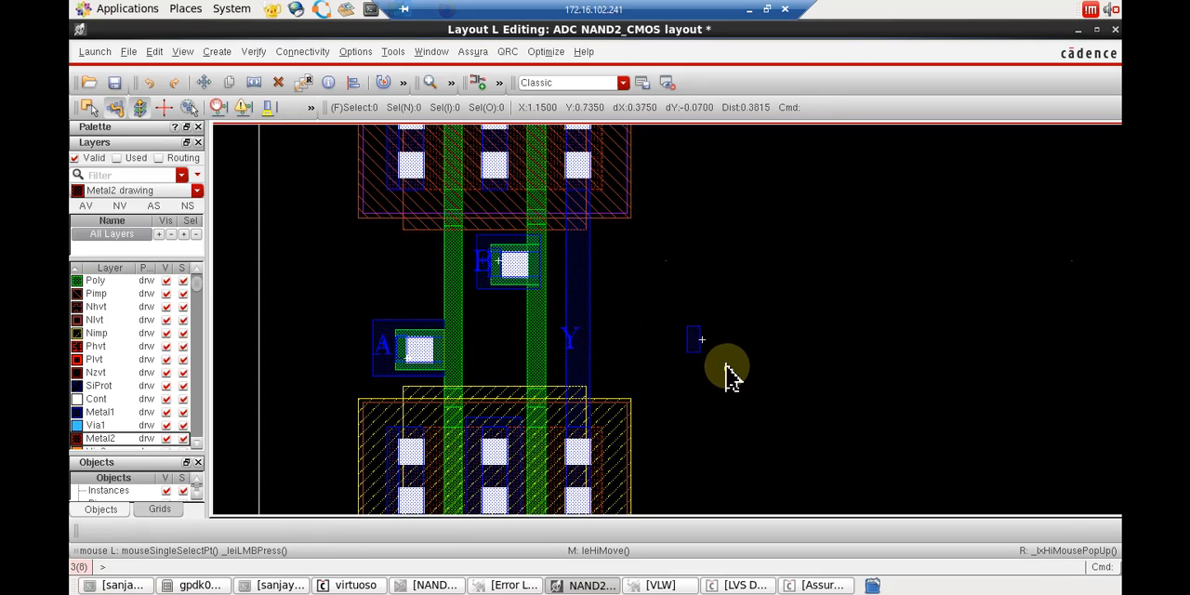
# Move the displaced Y pin together with its text display back onto the vertical Metal1 output rectangle beside the Y label.
pyautogui.press('m')
pyautogui.click(732, 376)
pyautogui.click(683, 319)
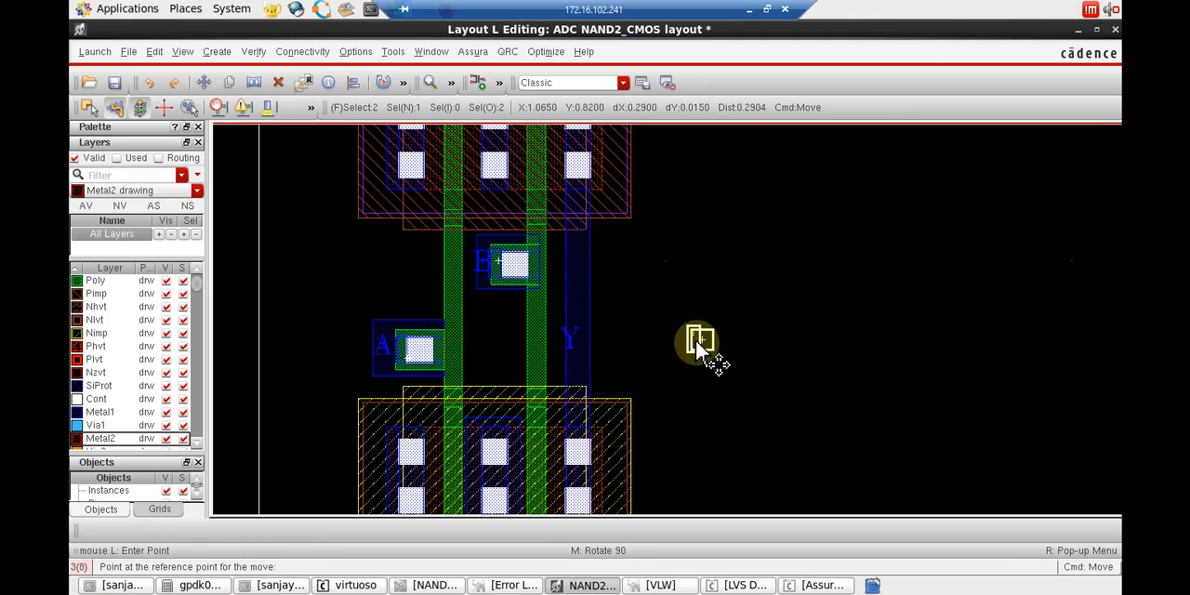
pyautogui.click(657, 348)
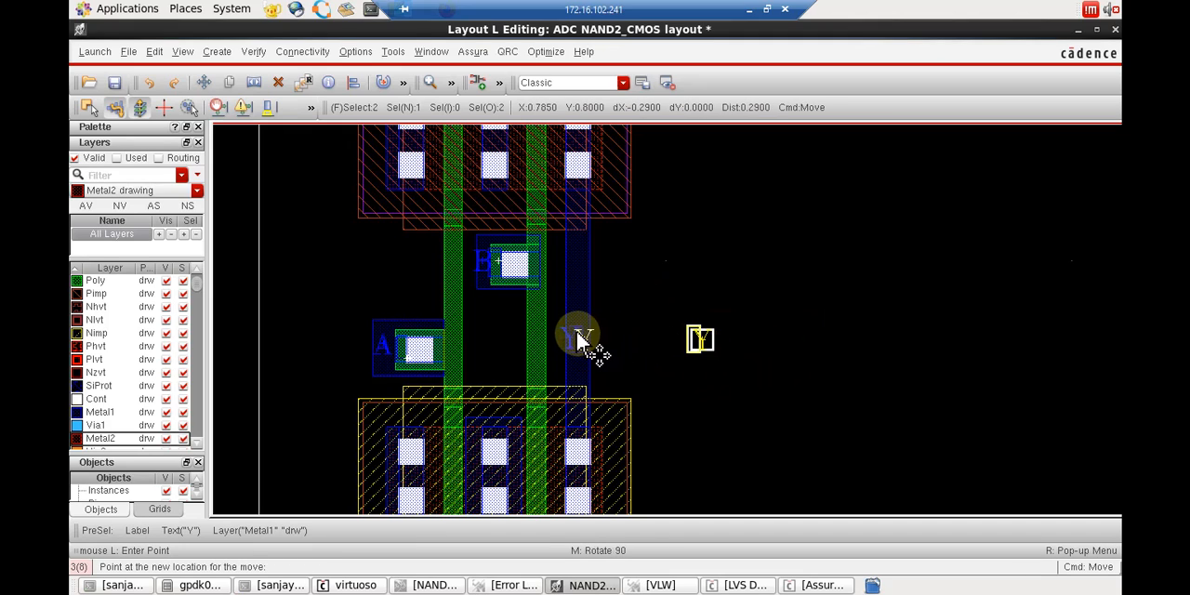
pyautogui.click(578, 340)
pyautogui.press('Escape')
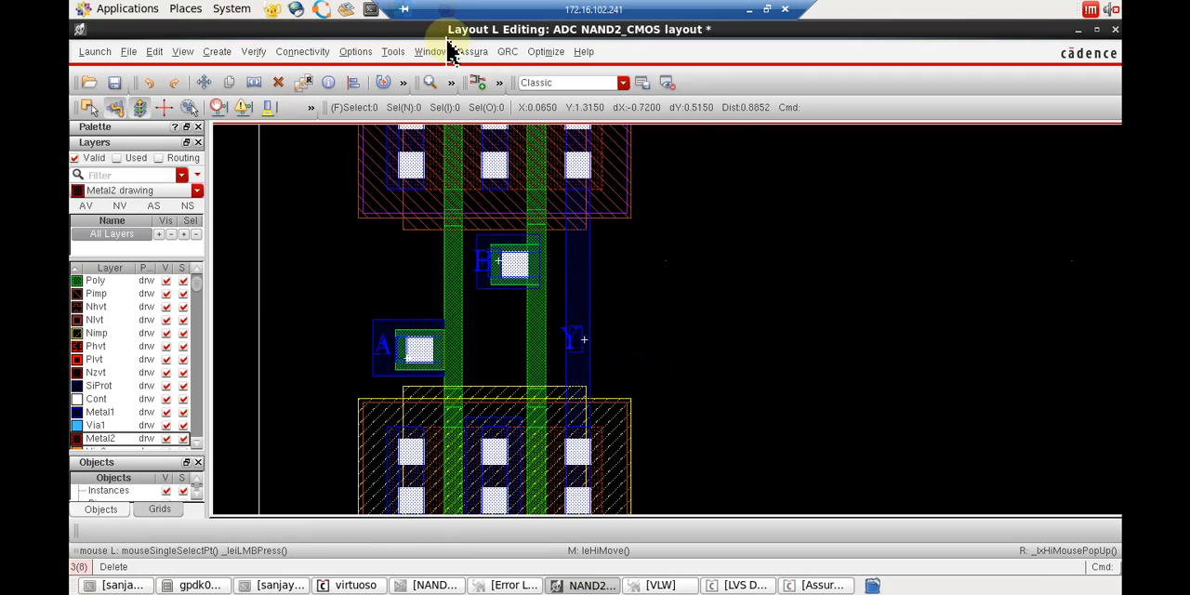
# Run Assura LVS on NAND2_CMOS with the gpdk045_av technology, saving the modified layout for the run.
pyautogui.click(472, 53)
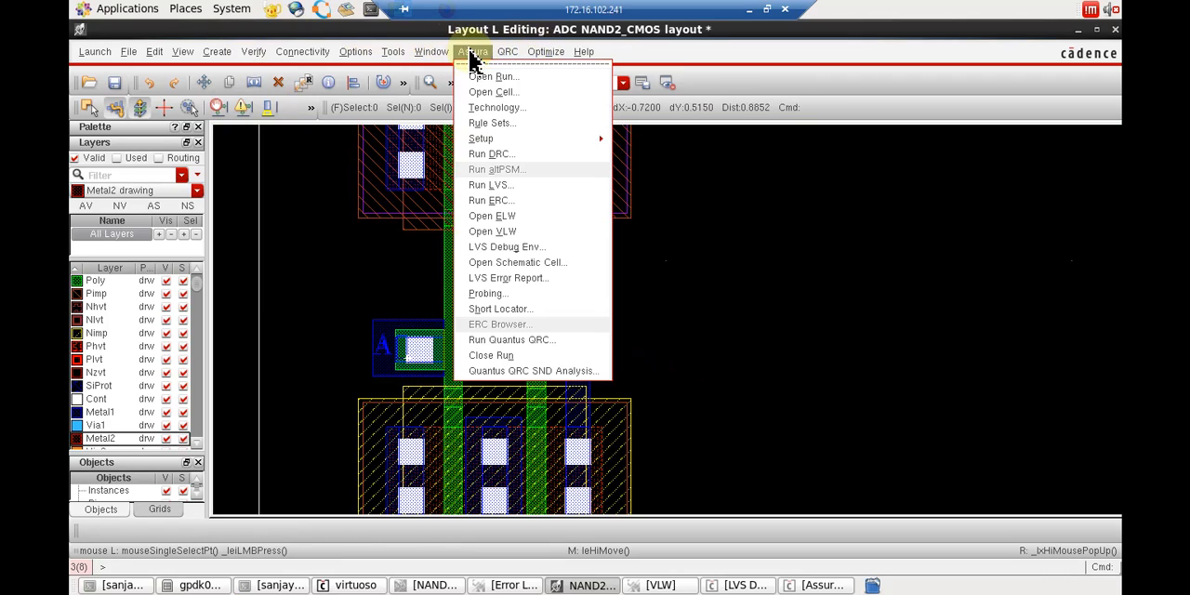
pyautogui.click(507, 186)
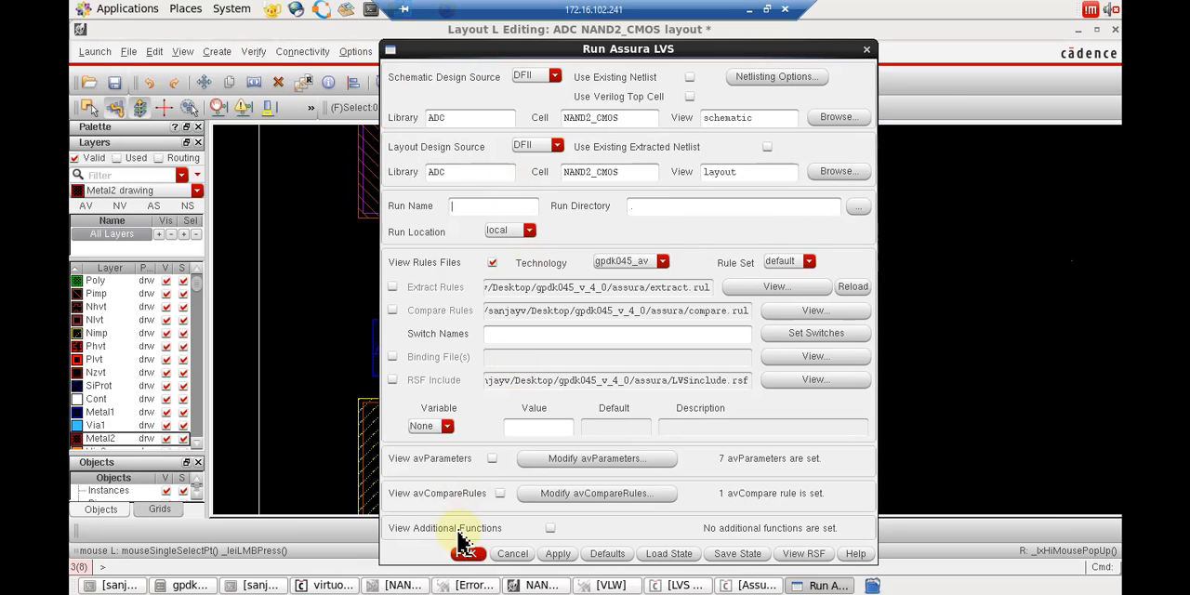
pyautogui.click(470, 554)
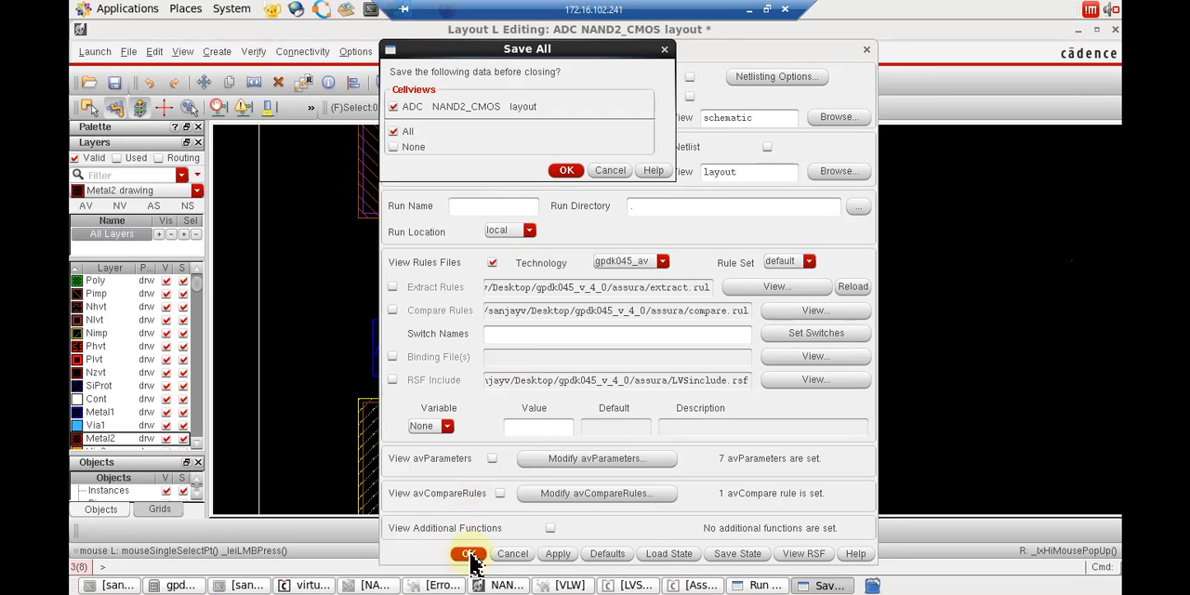
pyautogui.click(567, 172)
pyautogui.click(558, 316)
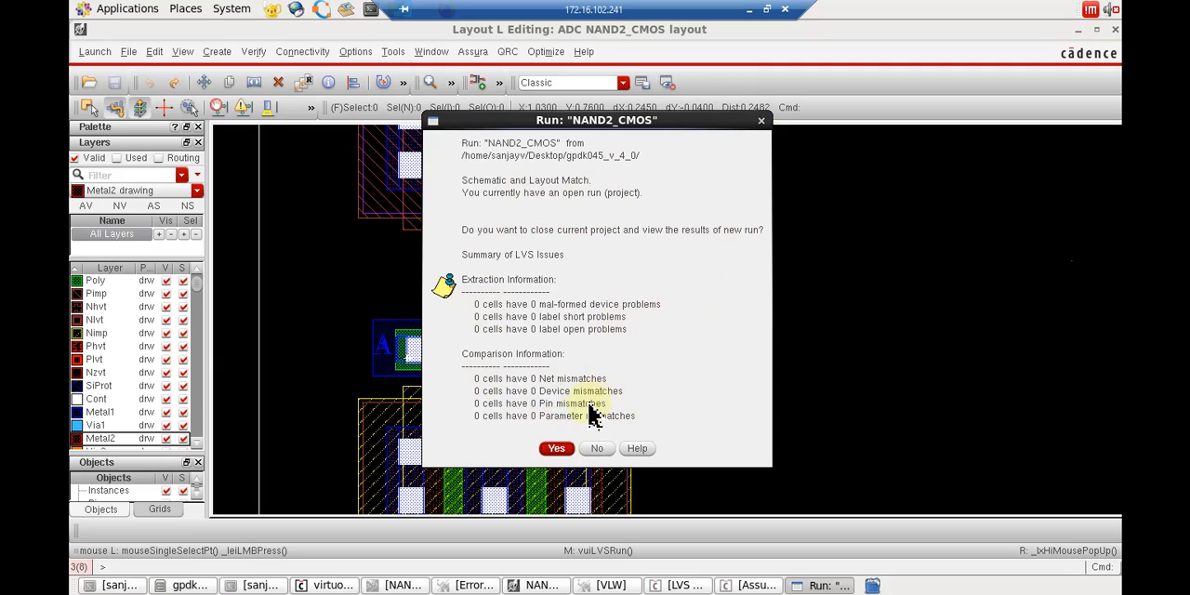
# Open the new NAND2_CMOS LVS run in place of the current one, check the comparison result against the layout, and close LVS Debug.
pyautogui.click(558, 449)
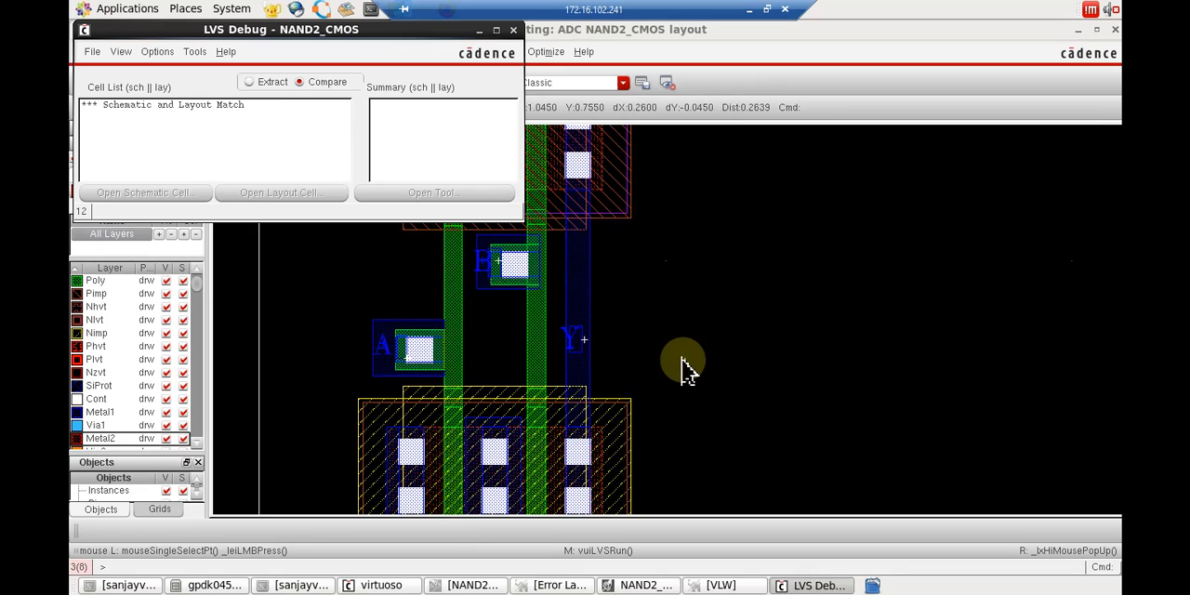
pyautogui.scroll(-1, 688, 370)
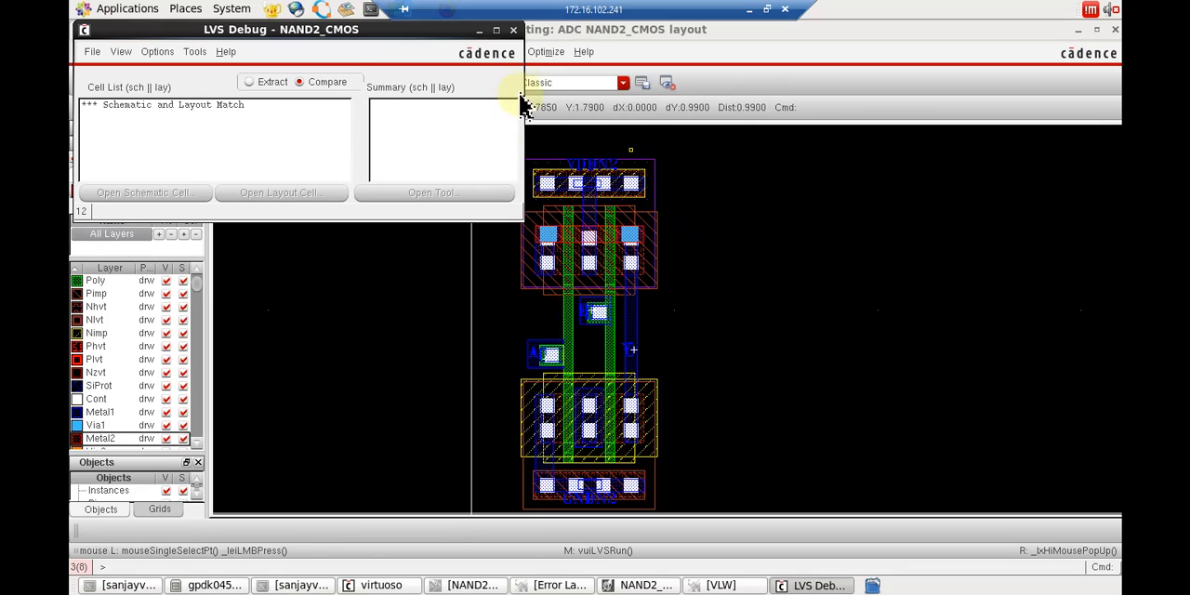
pyautogui.click(514, 32)
# Disconnect the remote desktop session.
pyautogui.click(785, 11)
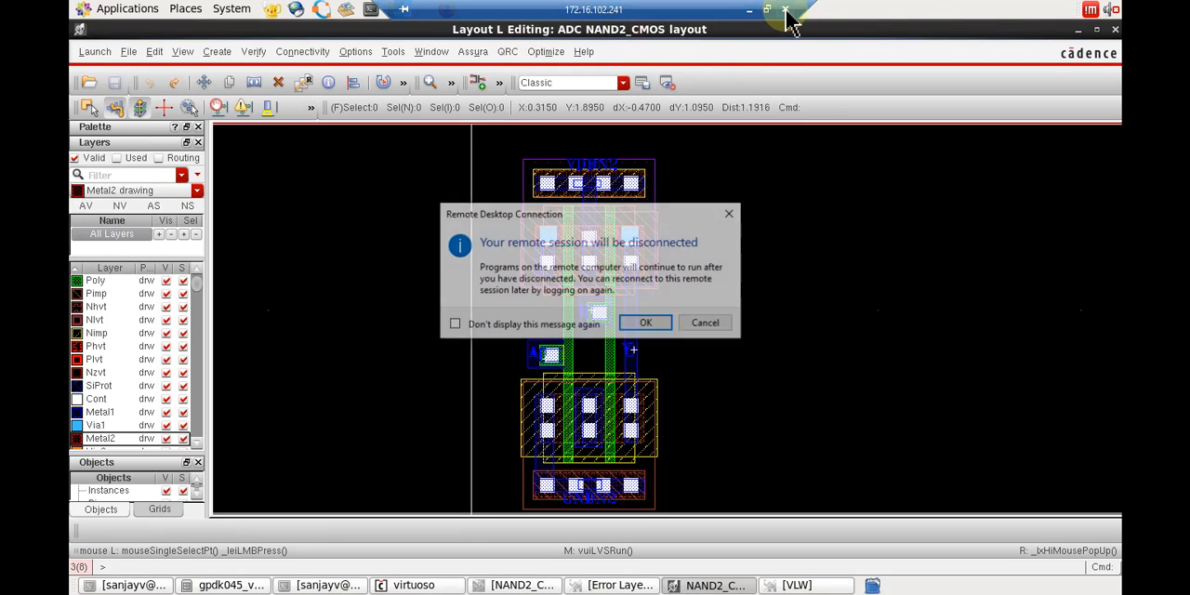
pyautogui.click(641, 323)
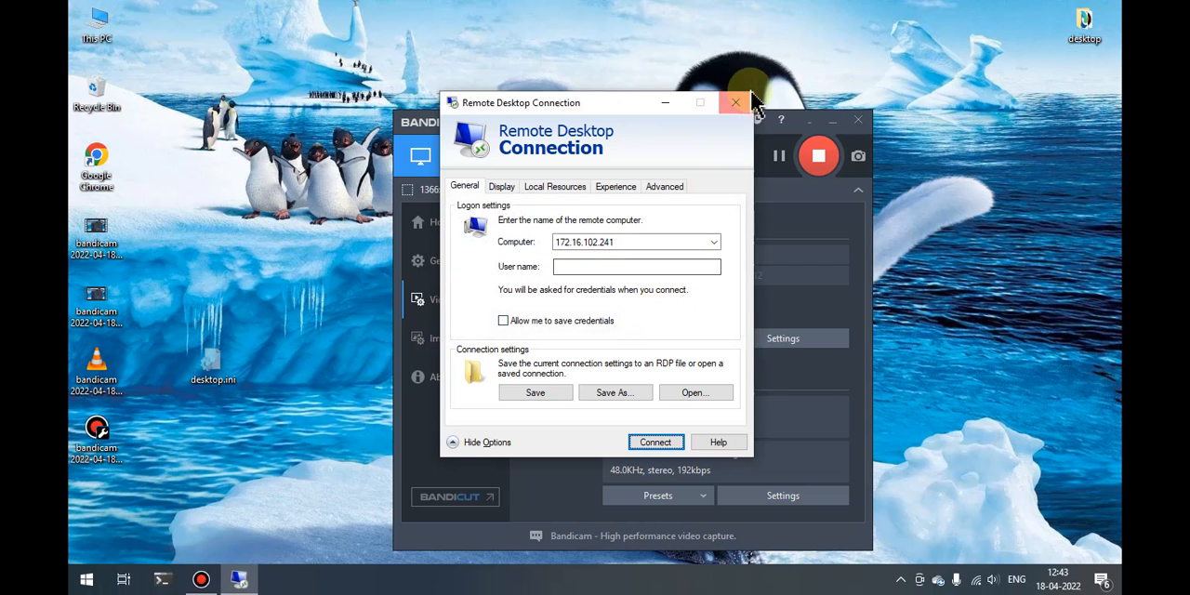